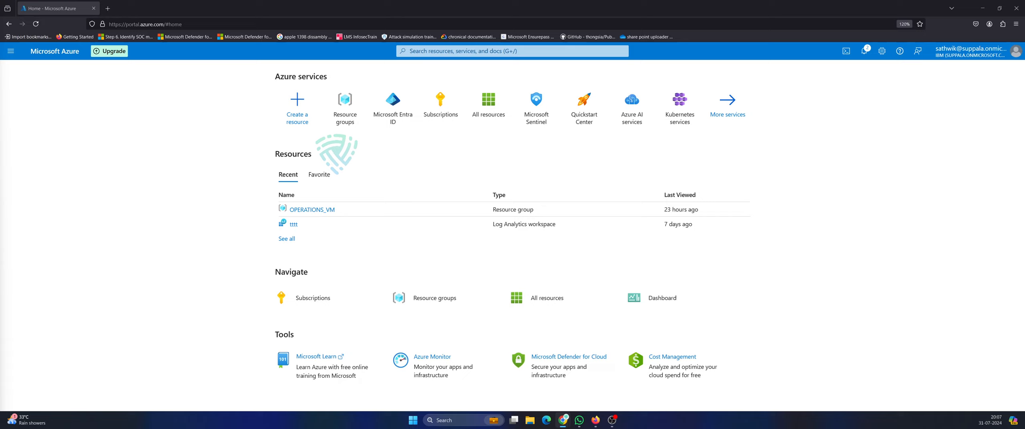
# Go to the Resource groups list through the portal search.
pyautogui.click(445, 51)
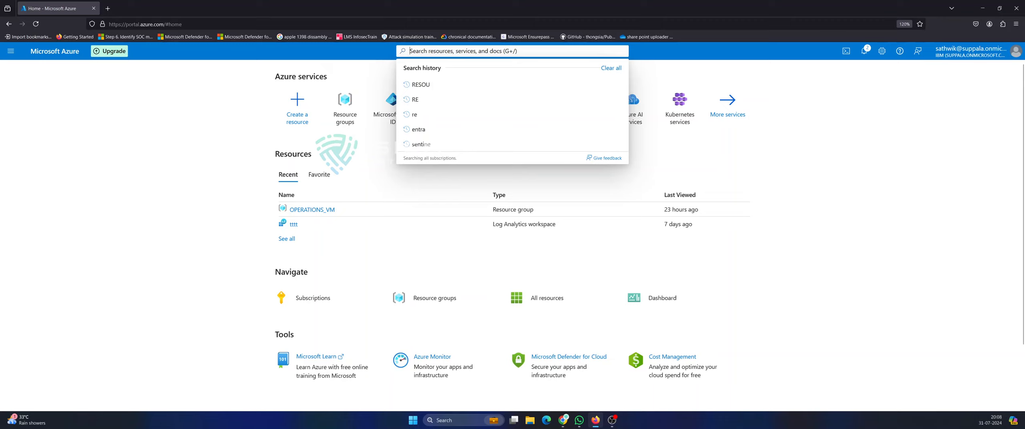
pyautogui.click(421, 193)
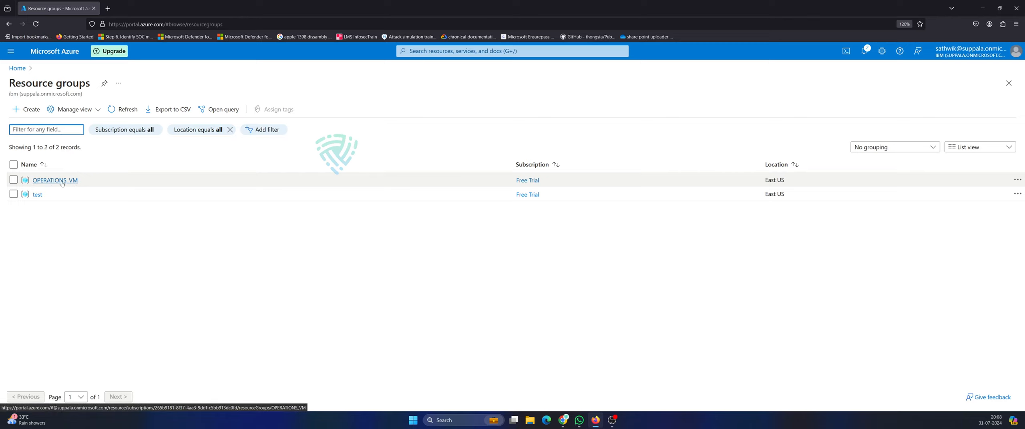
pyautogui.rightClick(62, 183)
pyautogui.click(48, 179)
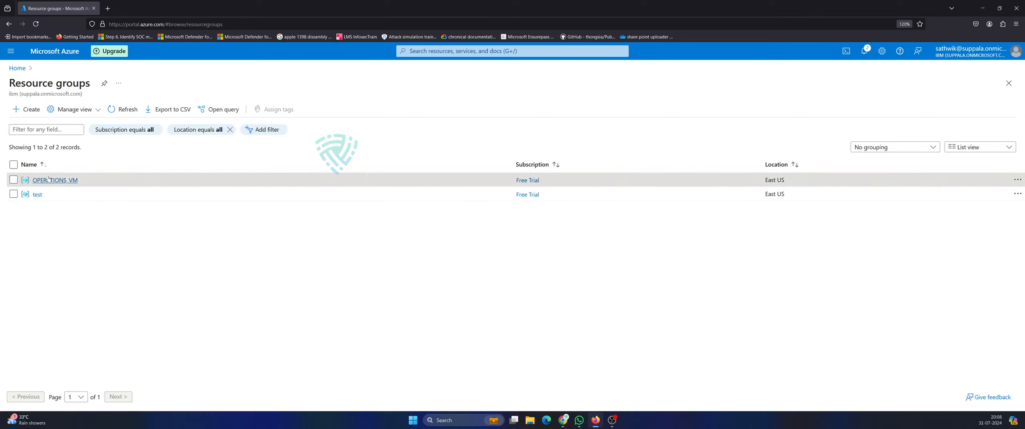
# Create resource group CASD1 in East US under the Free Trial subscription.
pyautogui.click(29, 114)
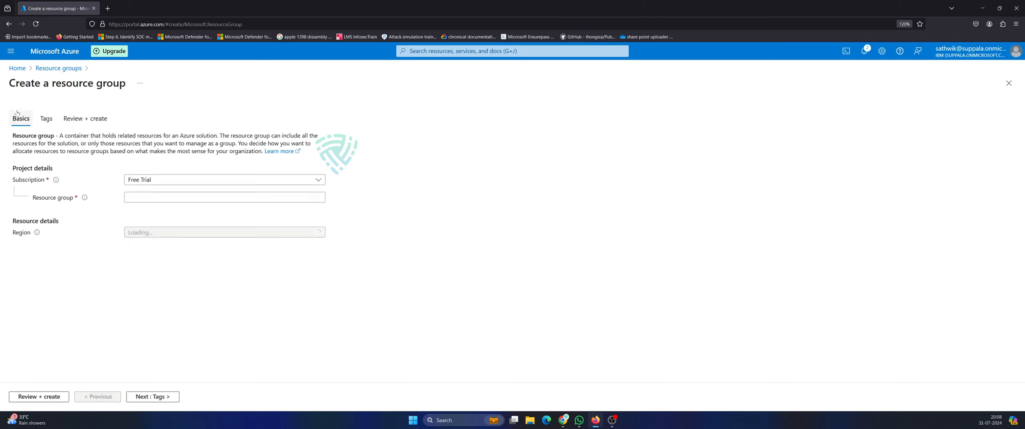
pyautogui.click(223, 196)
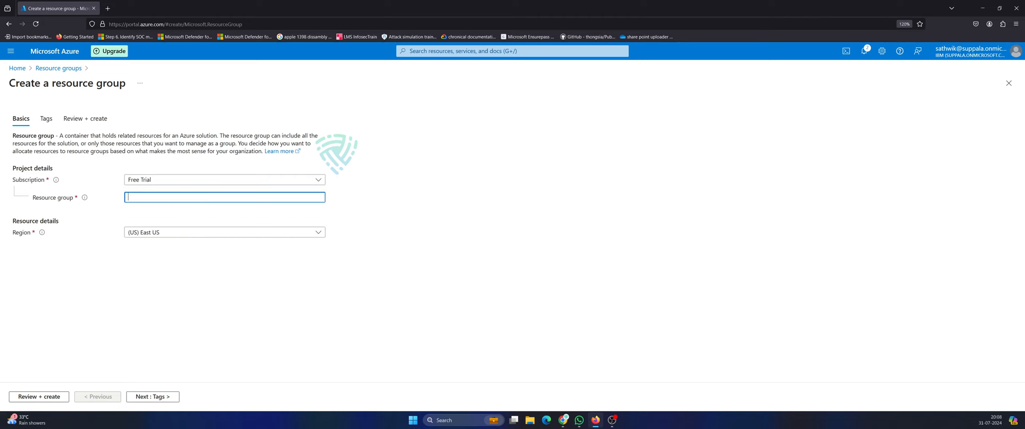
pyautogui.write('cas')
pyautogui.press('BackSpace')
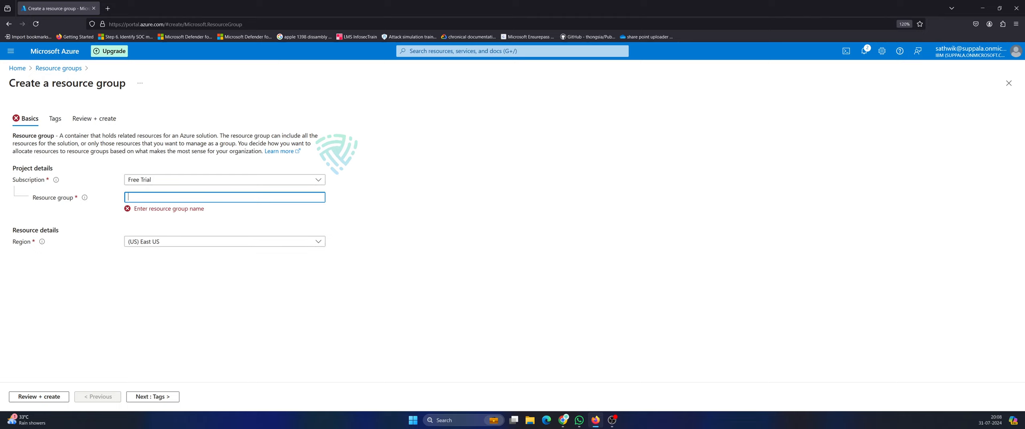
pyautogui.write('CASD1')
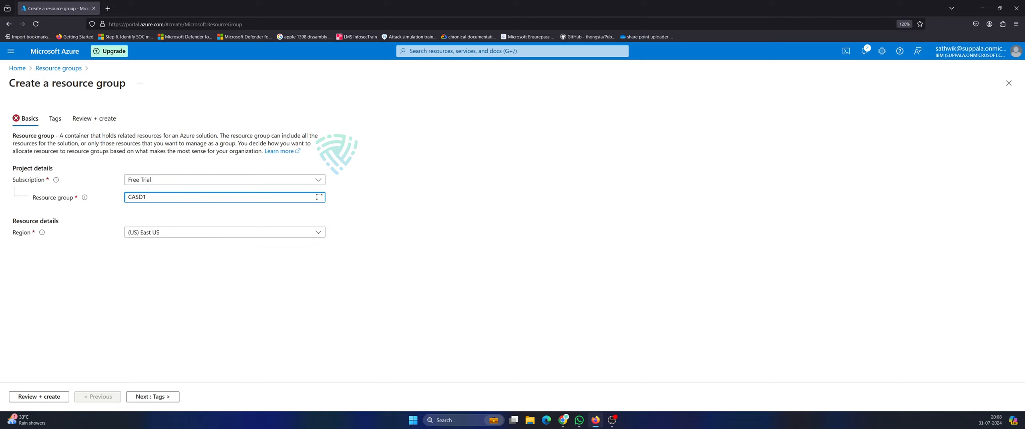
pyautogui.click(152, 397)
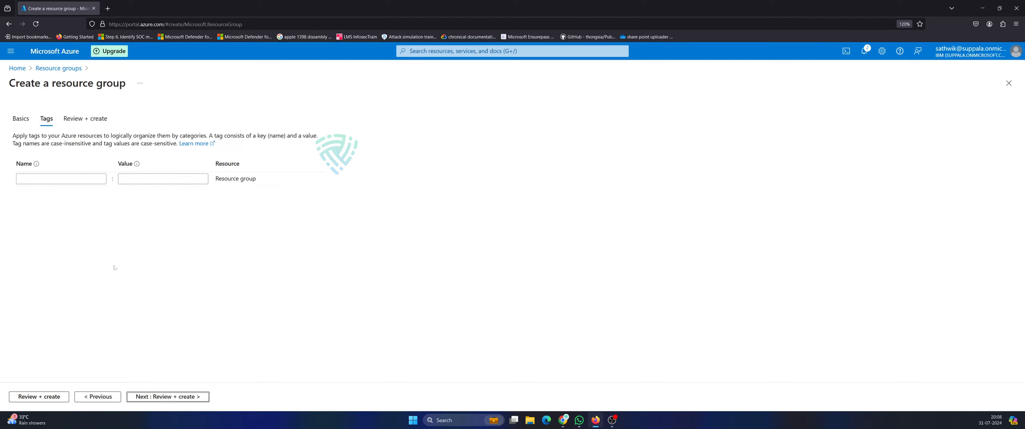
pyautogui.click(154, 397)
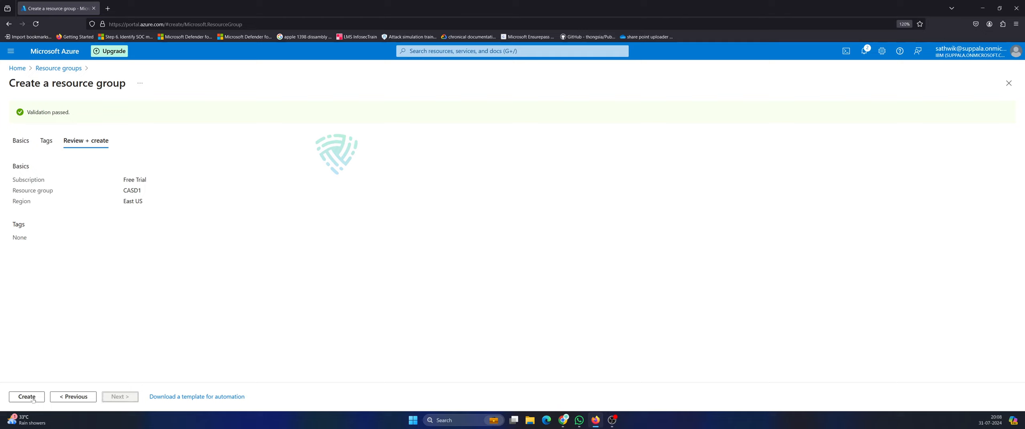
pyautogui.click(33, 400)
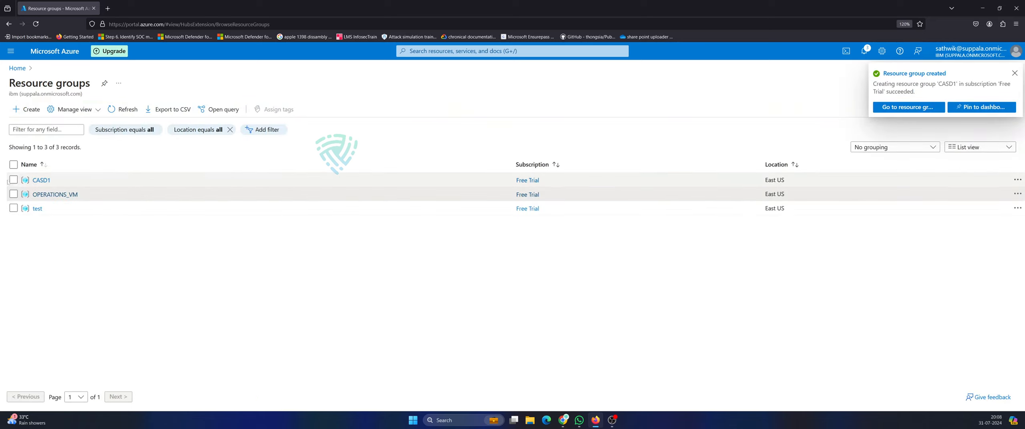
# Create a second resource group, CASD2, in East US via Review + create.
pyautogui.click(25, 108)
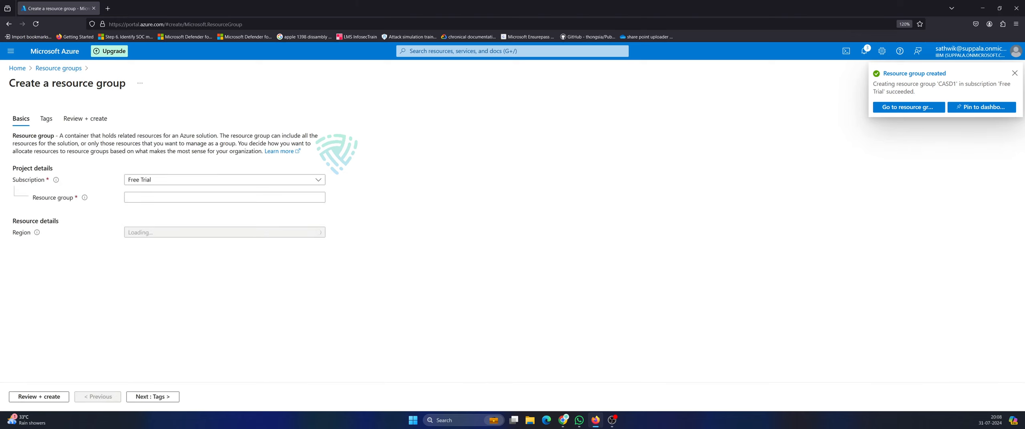
pyautogui.write('CASD2')
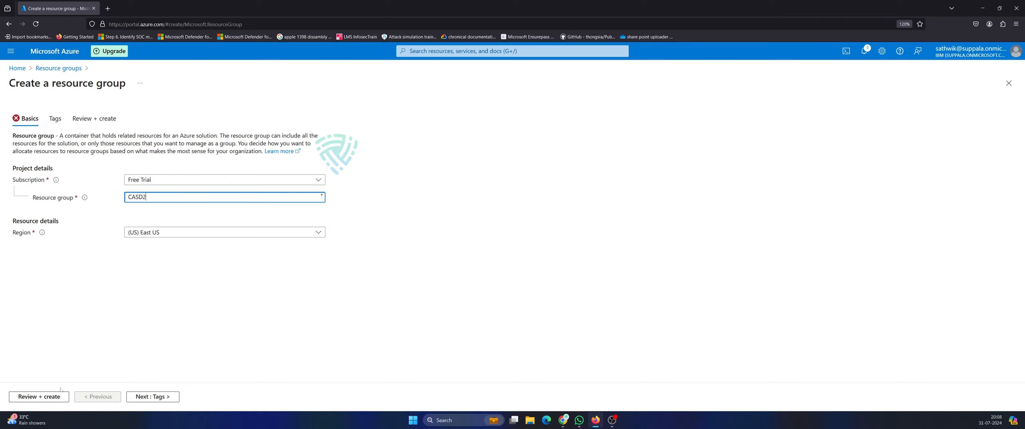
pyautogui.click(38, 397)
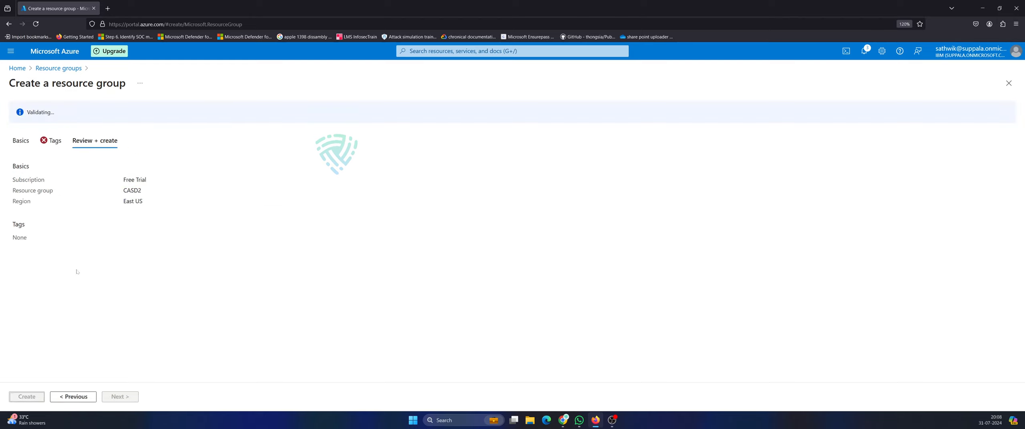
pyautogui.click(27, 396)
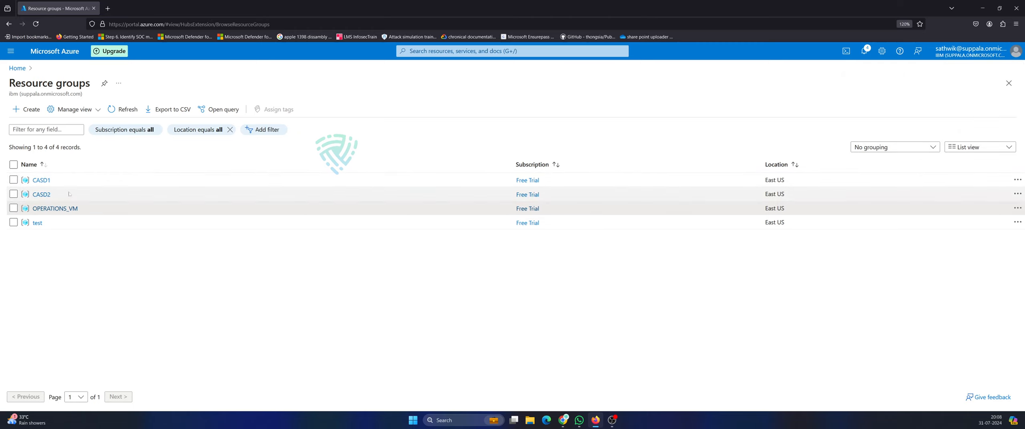
pyautogui.click(454, 51)
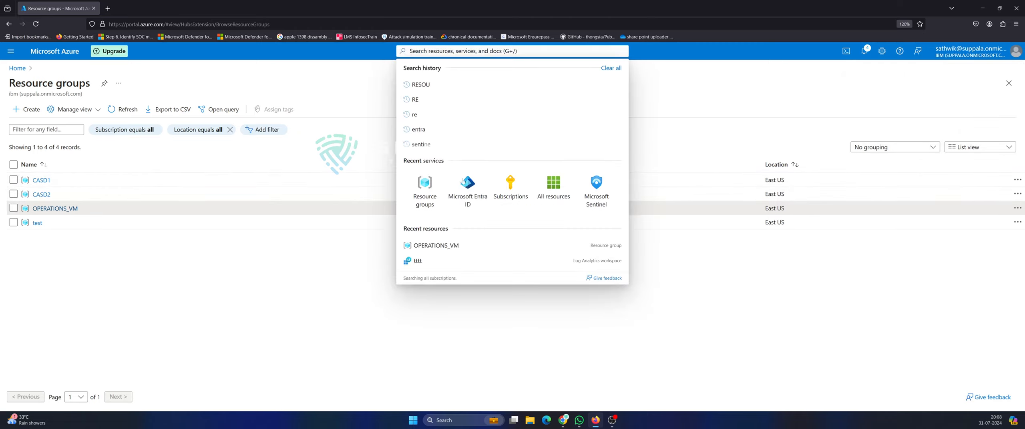
# Start a new Security group in Microsoft Entra ID Groups named CASD1USERS.
pyautogui.click(465, 194)
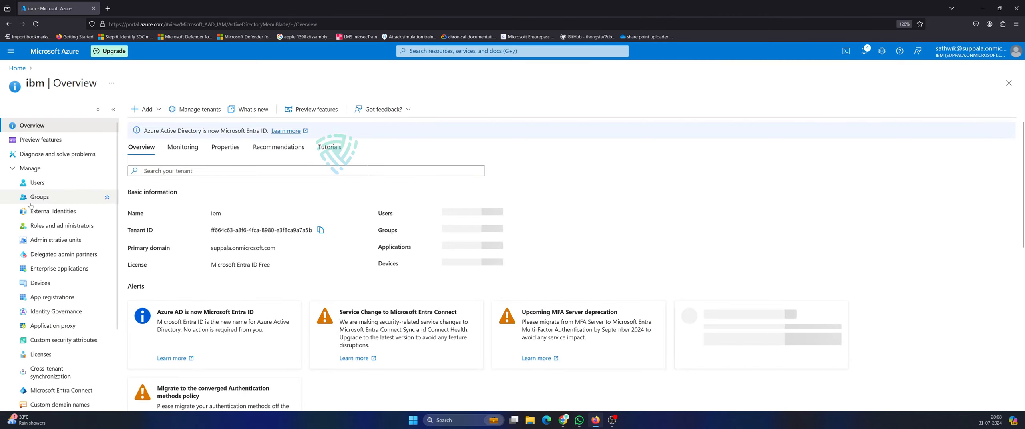
pyautogui.click(37, 197)
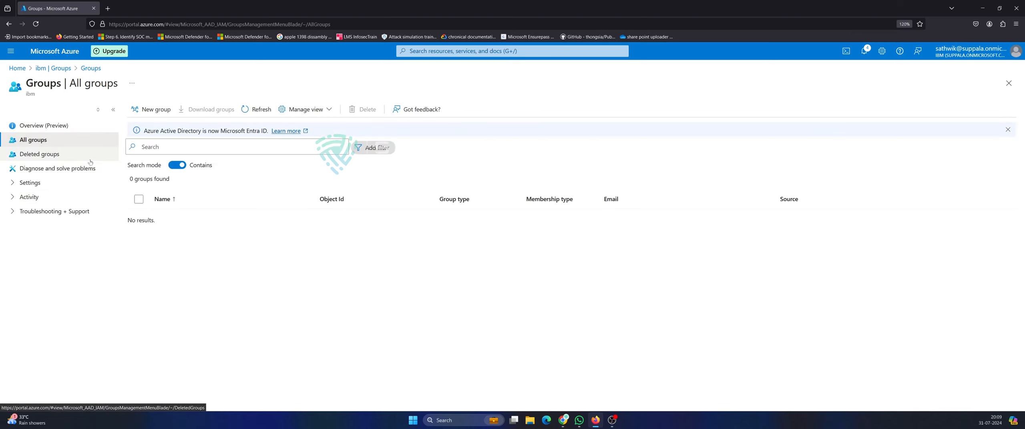
pyautogui.click(145, 113)
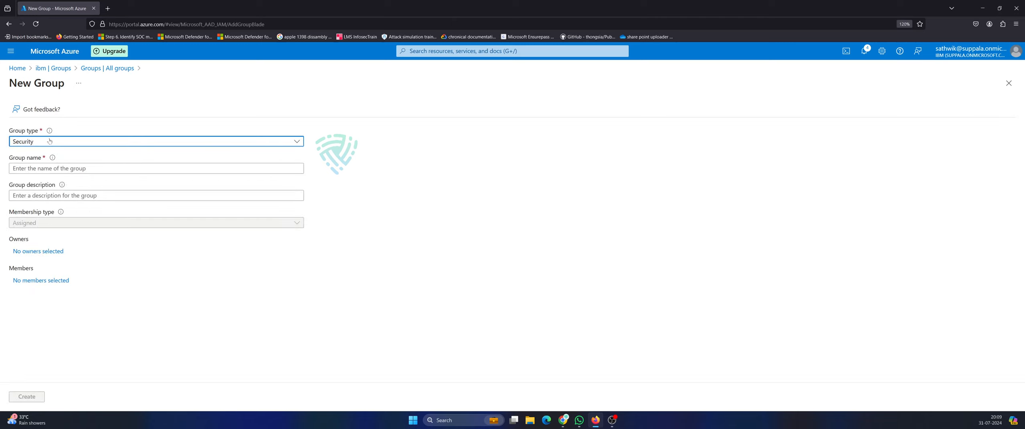
pyautogui.click(296, 143)
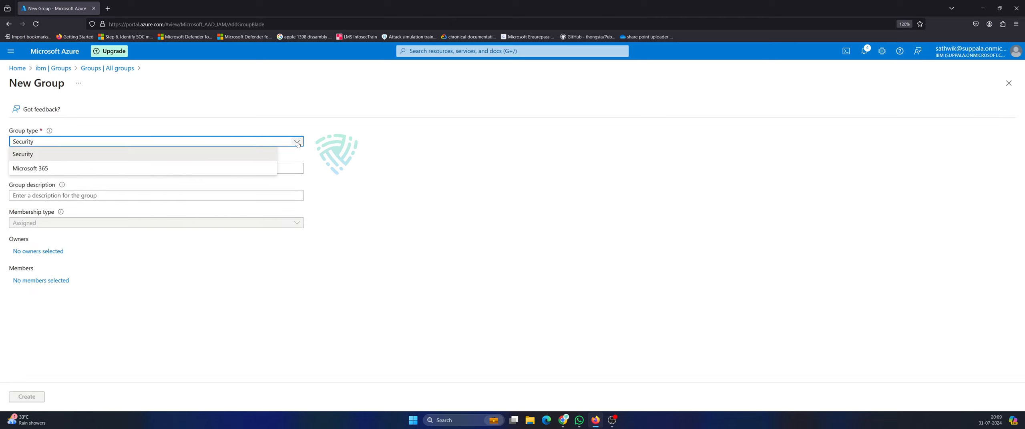
pyautogui.click(58, 151)
pyautogui.press('Tab')
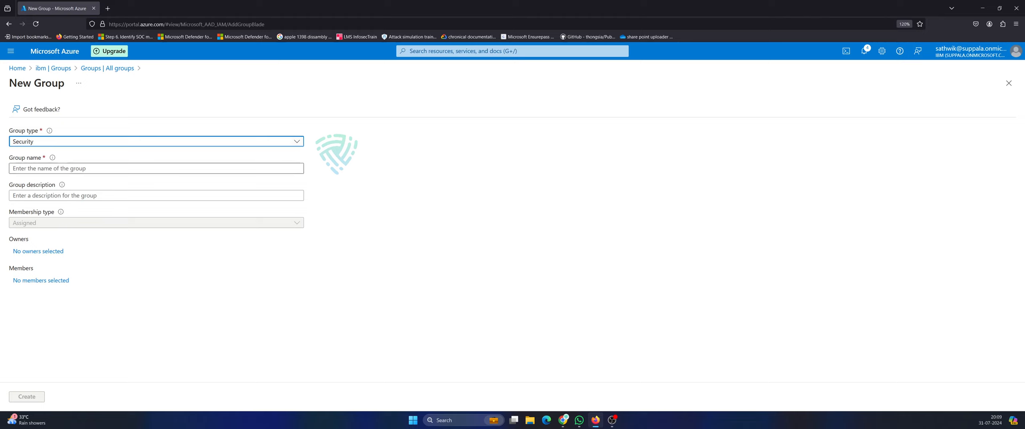
pyautogui.write('CA')
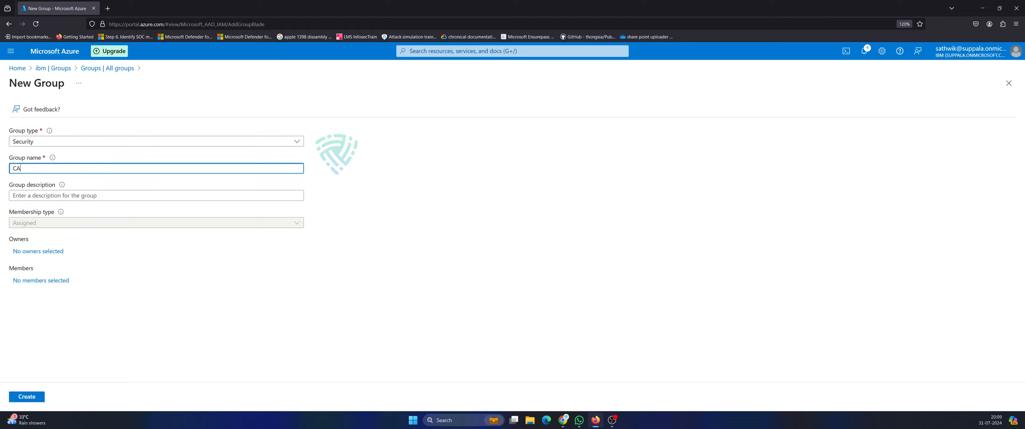
pyautogui.write('SD1USERS')
pyautogui.press('Tab')
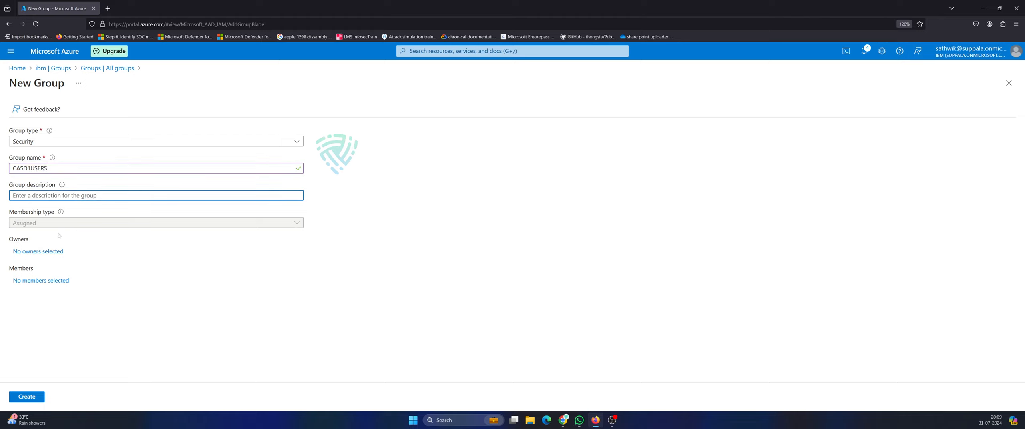
# Describe CASD1USERS as users who can access the CASD1 resource group, then create it.
pyautogui.press('Tab')
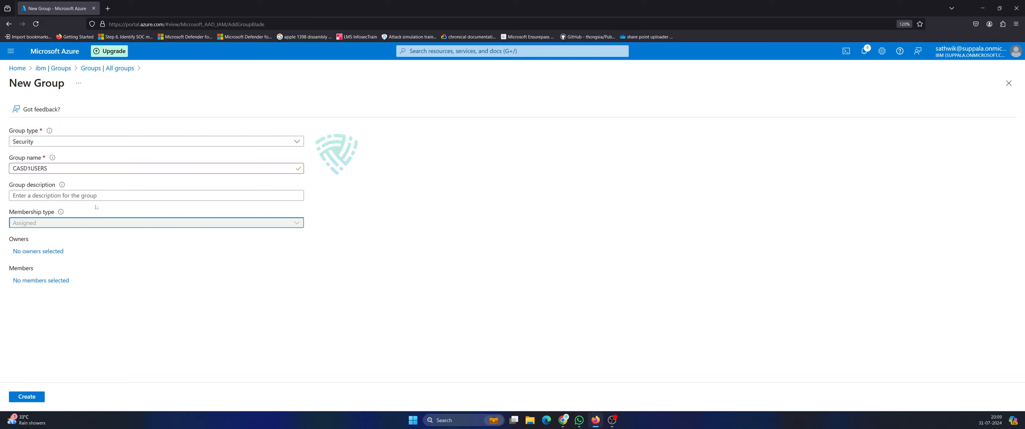
pyautogui.hotkey('shift', 'Tab')
pyautogui.write('THS')
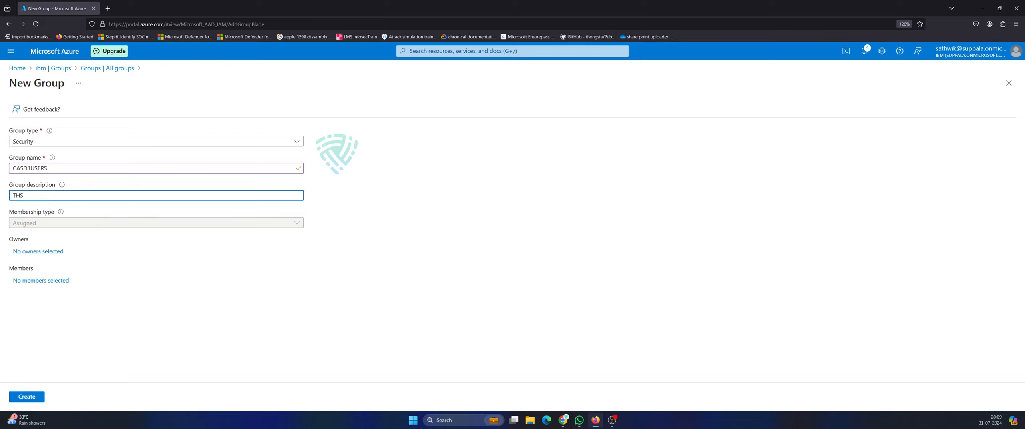
pyautogui.press('BackSpace')
pyautogui.press('BackSpace')
pyautogui.press('BackSpace')
pyautogui.write('This s')
pyautogui.press('BackSpace')
pyautogui.write('area')
pyautogui.press('BackSpace')
pyautogui.press('BackSpace')
pyautogui.write('te')
pyautogui.write('e us')
pyautogui.write('er ')
pyautogui.write('who can acc')
pyautogui.write('ess')
pyautogui.write(' CASD1')
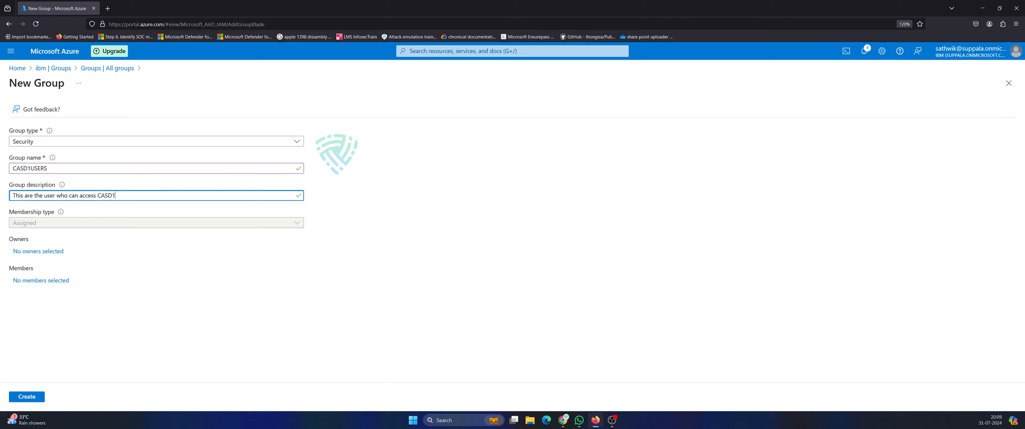
pyautogui.write(' resource group')
pyautogui.hotkey('ctrl', 'a')
pyautogui.hotkey('ctrl', 'c')
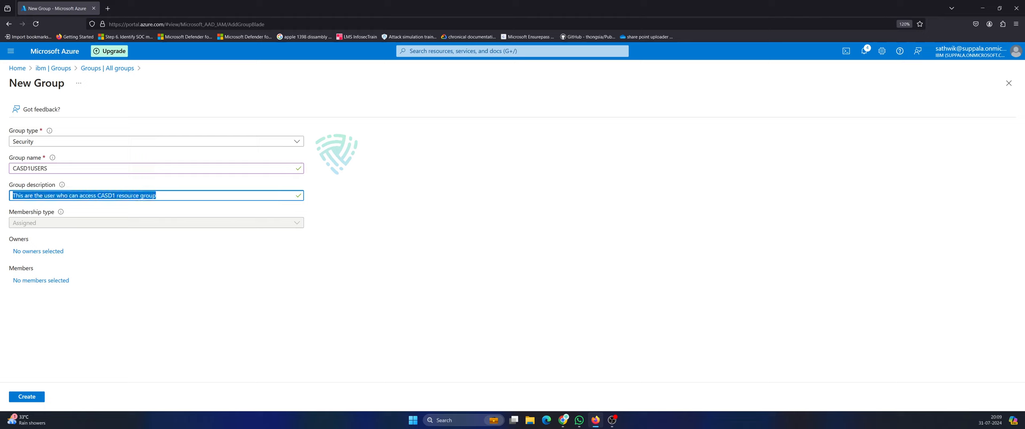
pyautogui.click(50, 322)
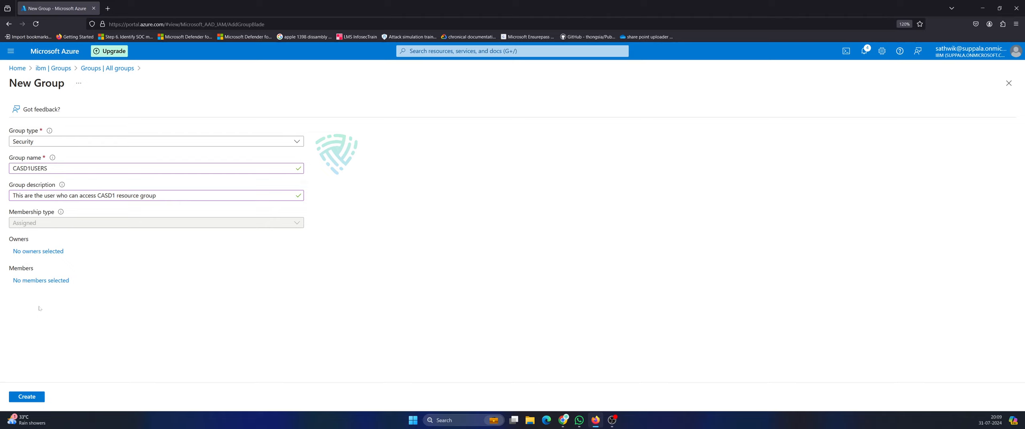
pyautogui.click(33, 397)
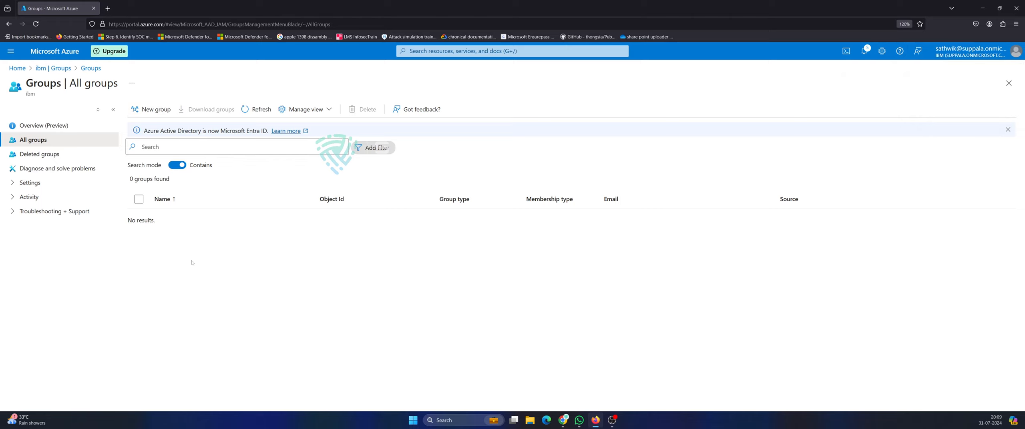
# Refresh the groups list twice until CASD1USERS shows, then start a new group.
pyautogui.click(257, 109)
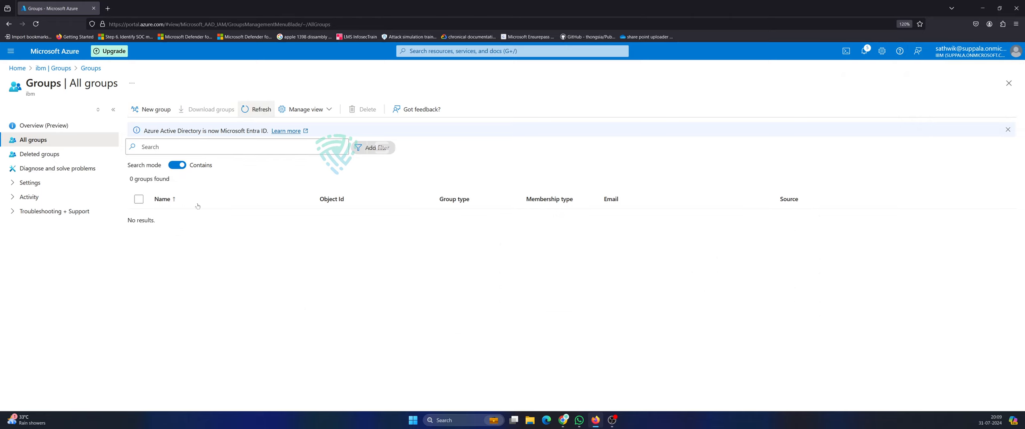
pyautogui.click(259, 106)
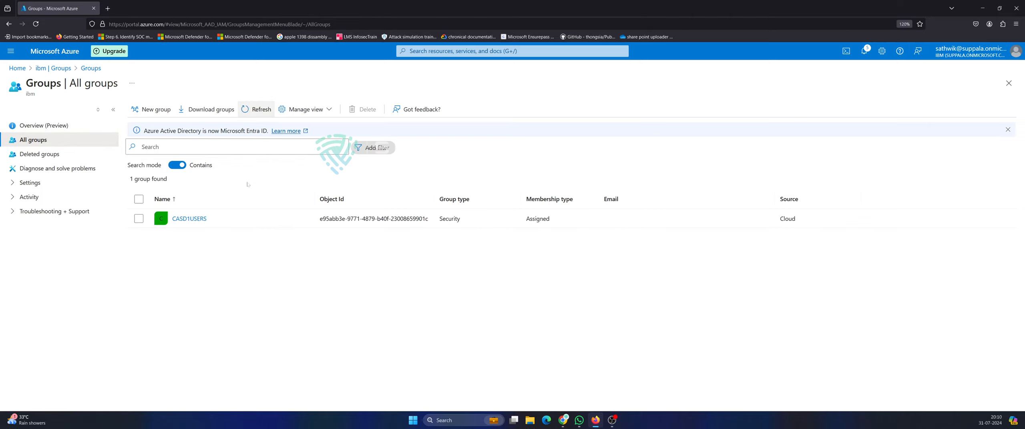
pyautogui.click(152, 110)
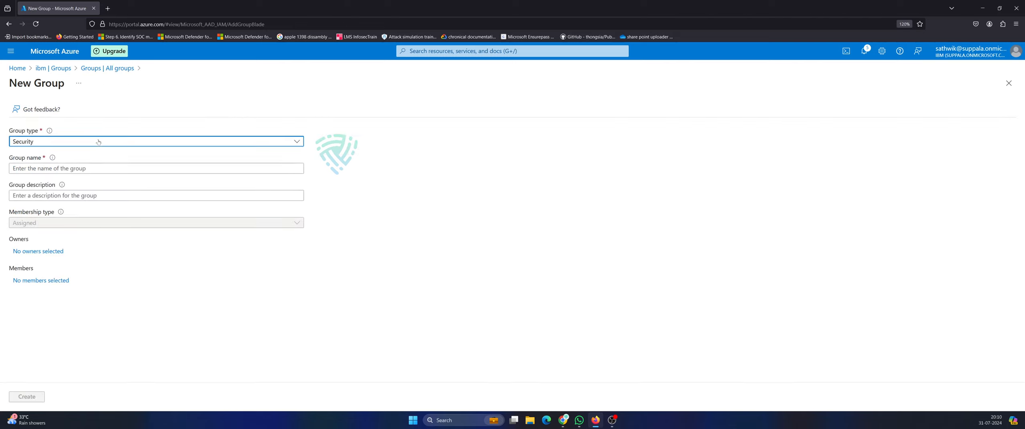
# Enter CASD2USERS as the new group's name.
pyautogui.click(37, 168)
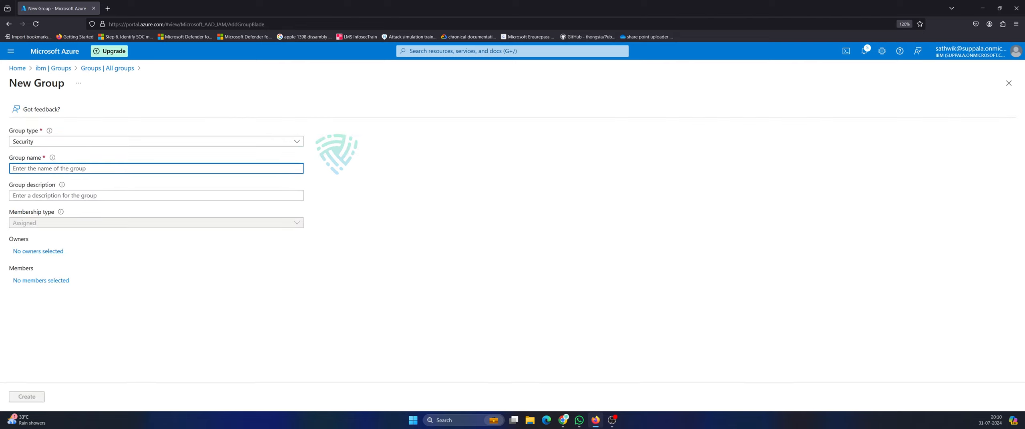
pyautogui.write('CAsd')
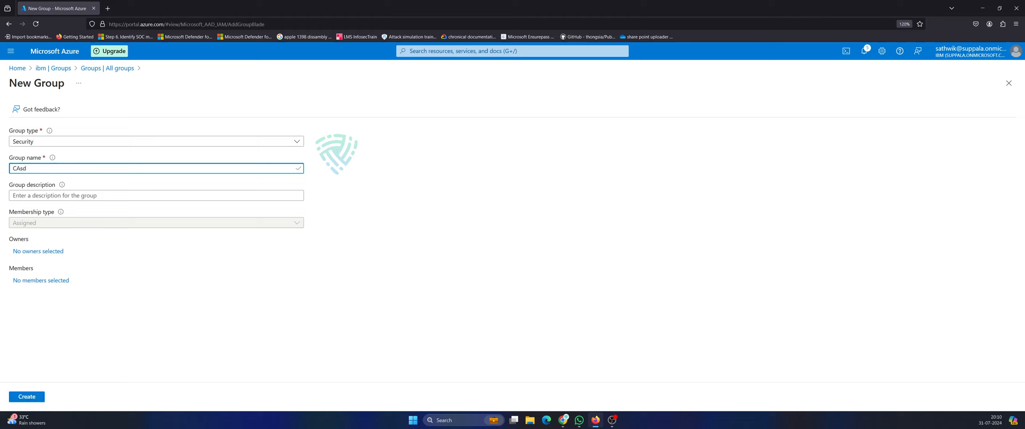
pyautogui.press('BackSpace')
pyautogui.press('BackSpace')
pyautogui.press('BackSpace')
pyautogui.write('ASD')
pyautogui.write('2USR')
pyautogui.write('RS')
# Paste the description with CASD1 changed to CASD2, create the group, and refresh the list.
pyautogui.click(157, 195)
pyautogui.hotkey('ctrl', 'v')
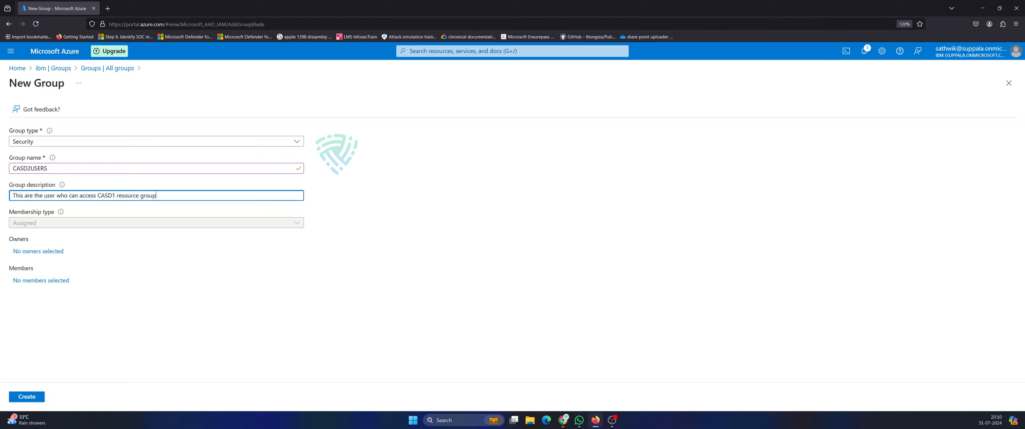
pyautogui.press('BackSpace')
pyautogui.write('2')
pyautogui.click(26, 397)
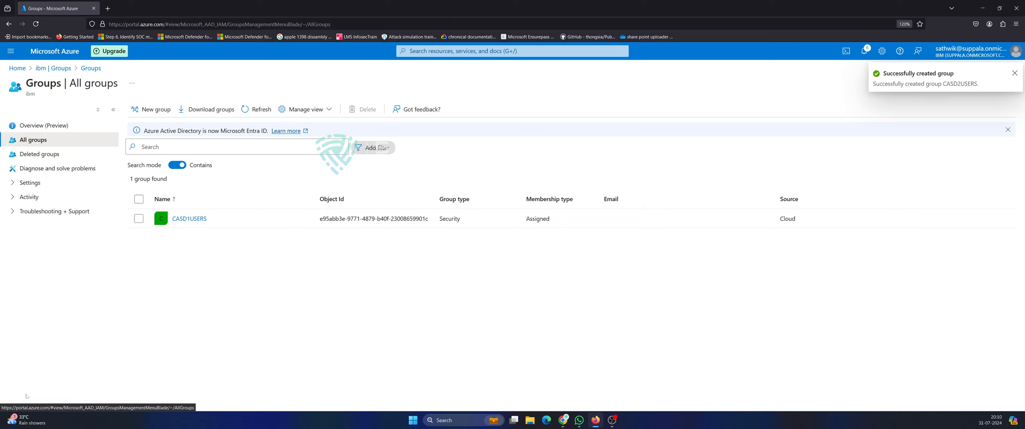
pyautogui.click(257, 109)
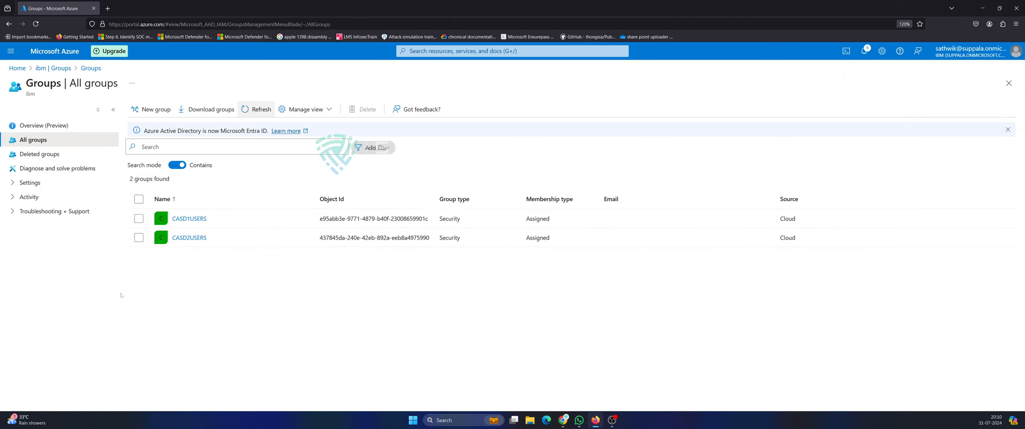
pyautogui.click(440, 50)
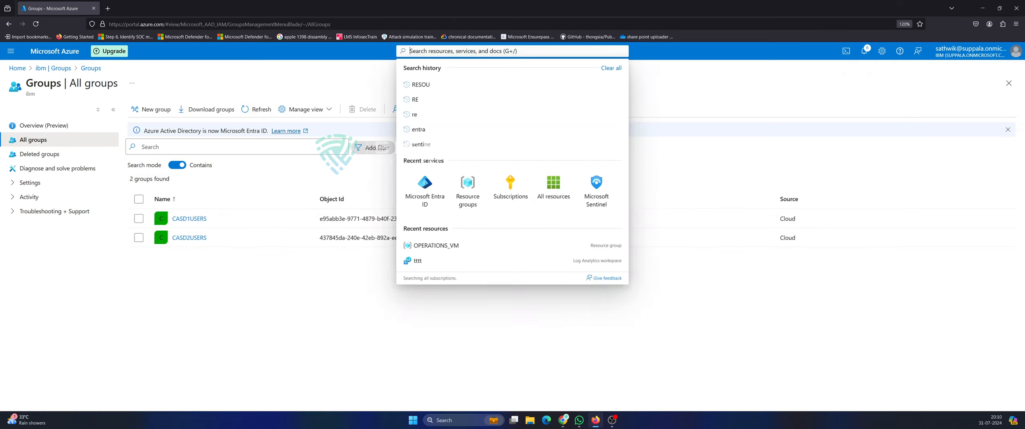
# Move through Resource groups and the Groups list back to the ibm Entra ID overview.
pyautogui.click(459, 197)
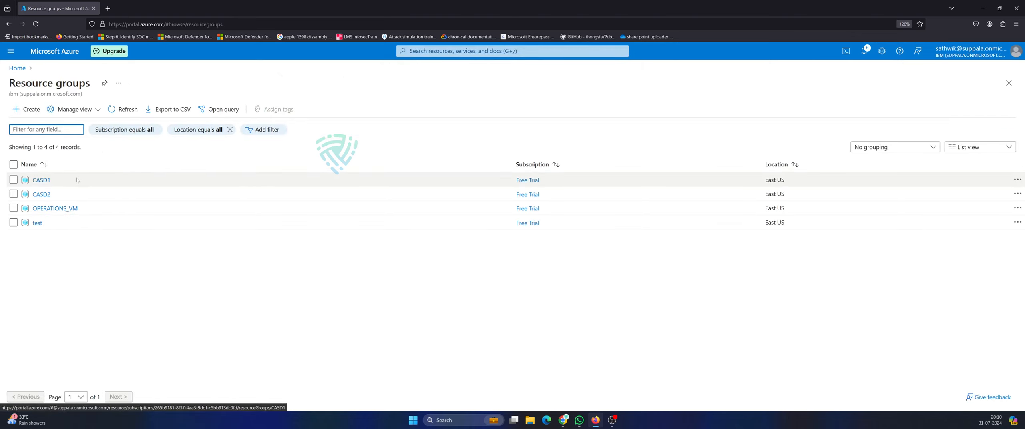
pyautogui.click(460, 51)
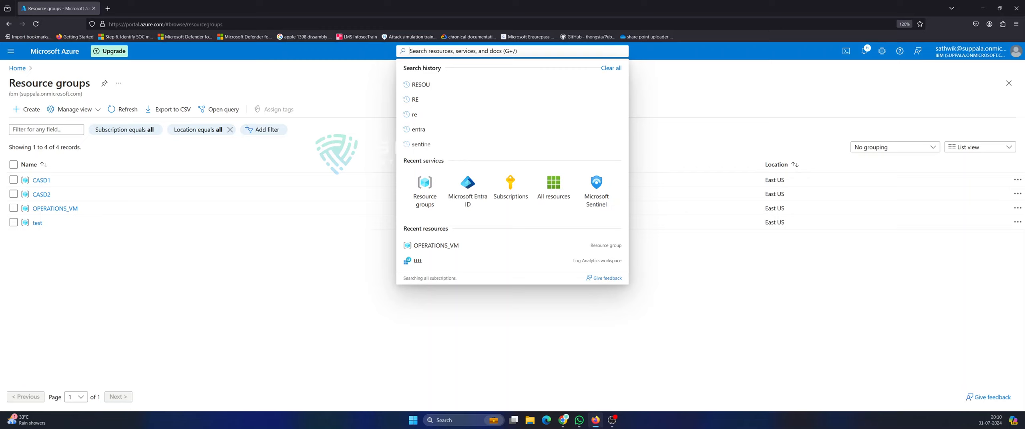
pyautogui.click(468, 191)
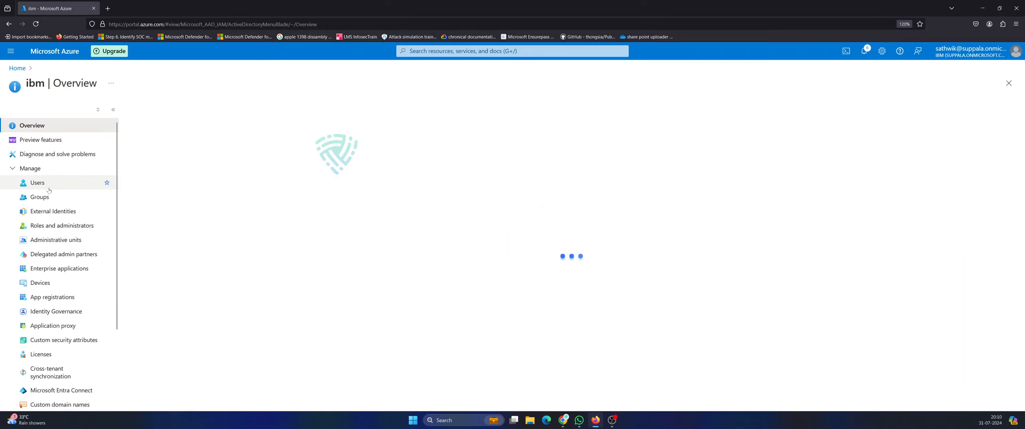
pyautogui.click(108, 197)
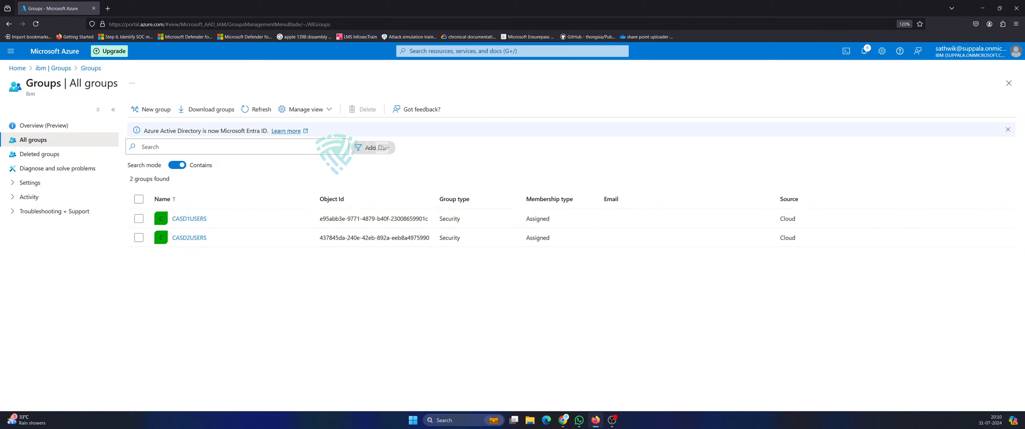
pyautogui.click(485, 51)
pyautogui.click(425, 187)
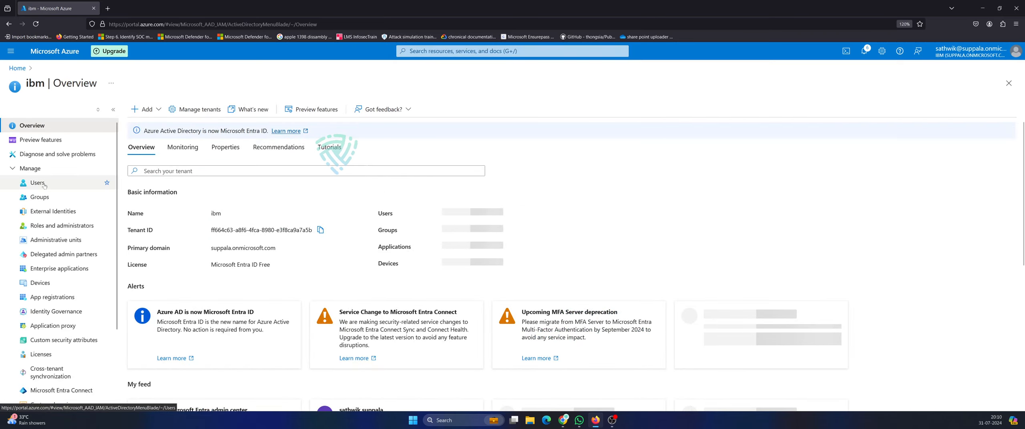
# Open the ibm directory's All users list and select the guest user.
pyautogui.click(110, 186)
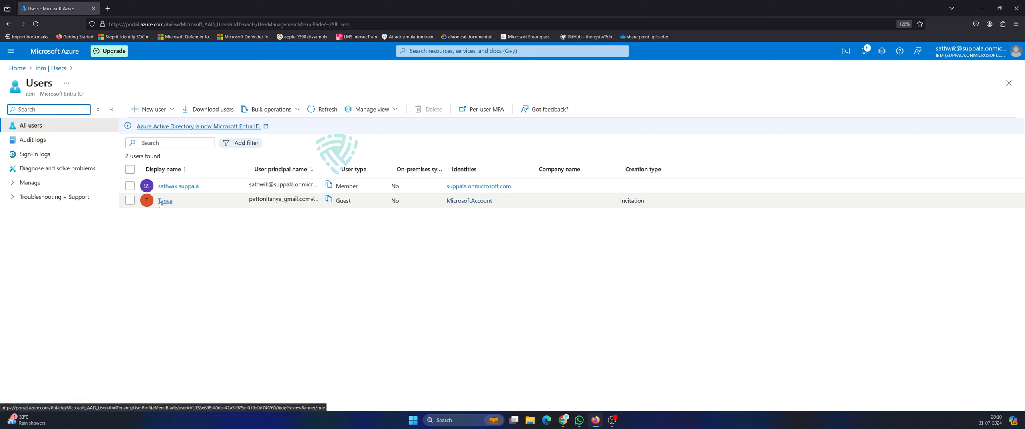
pyautogui.click(130, 201)
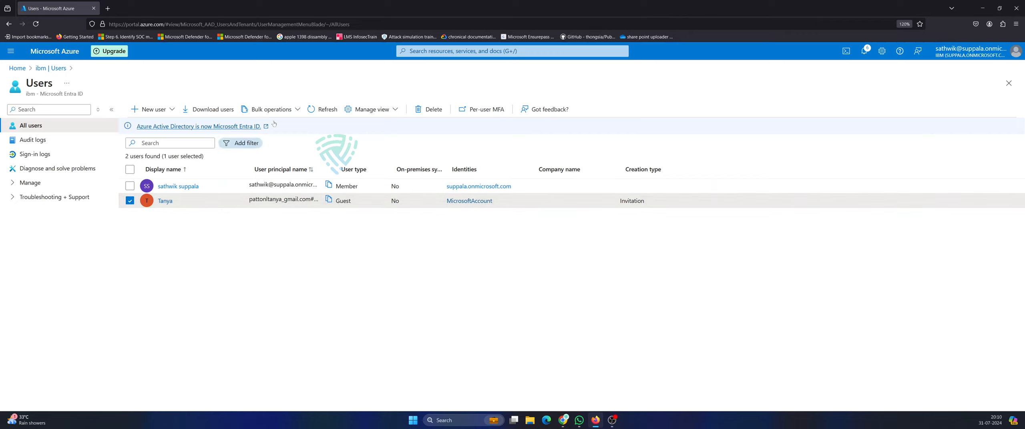
pyautogui.click(396, 110)
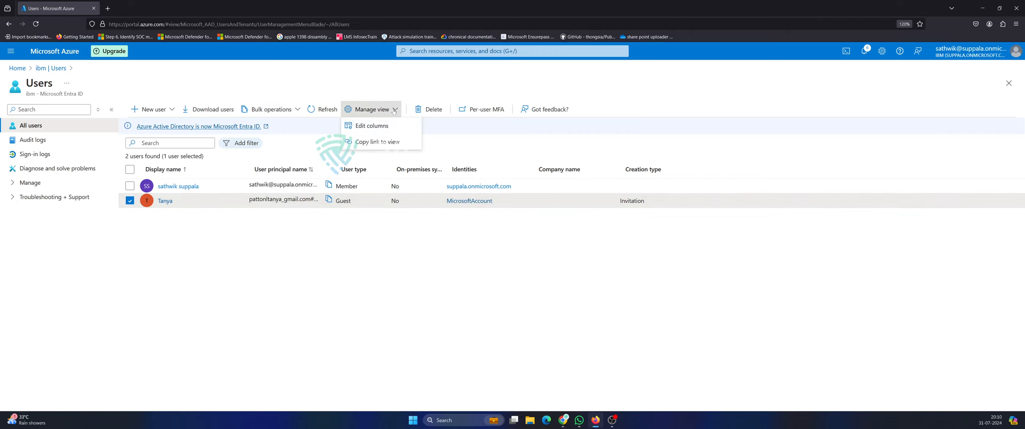
pyautogui.click(265, 142)
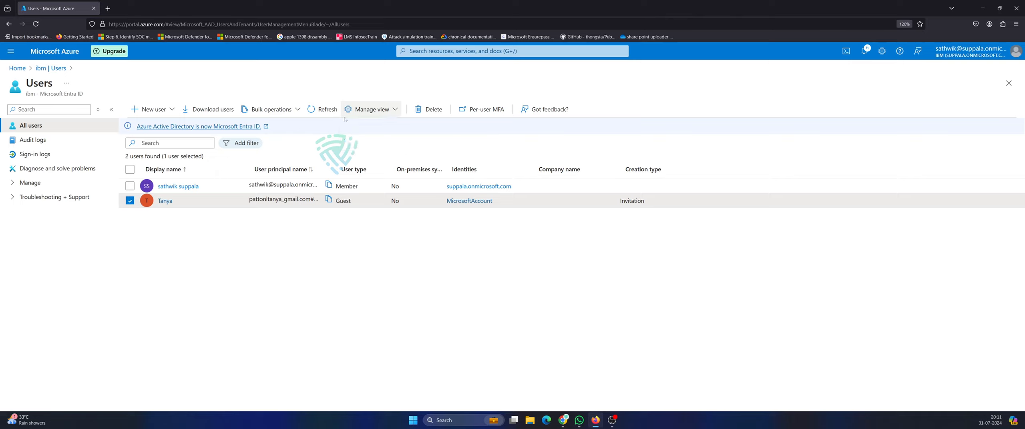
# Review the tenant's User settings page, then switch to Resource groups from search.
pyautogui.click(30, 183)
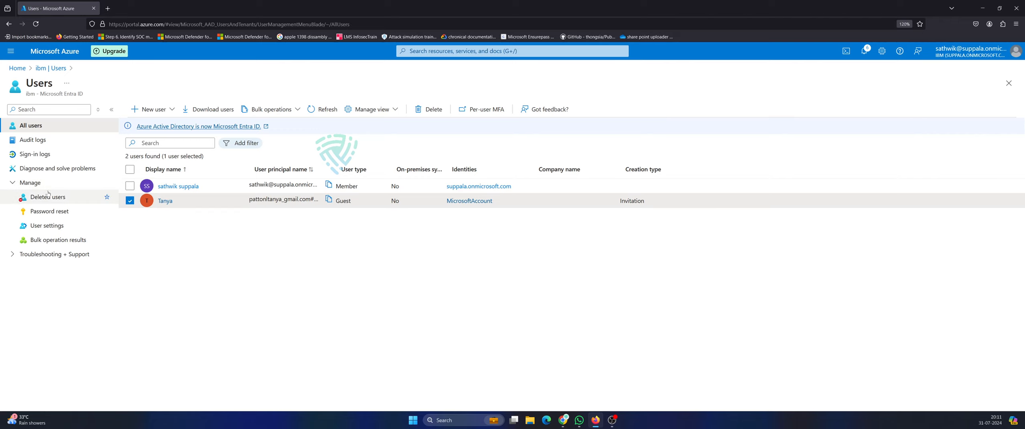
pyautogui.click(60, 226)
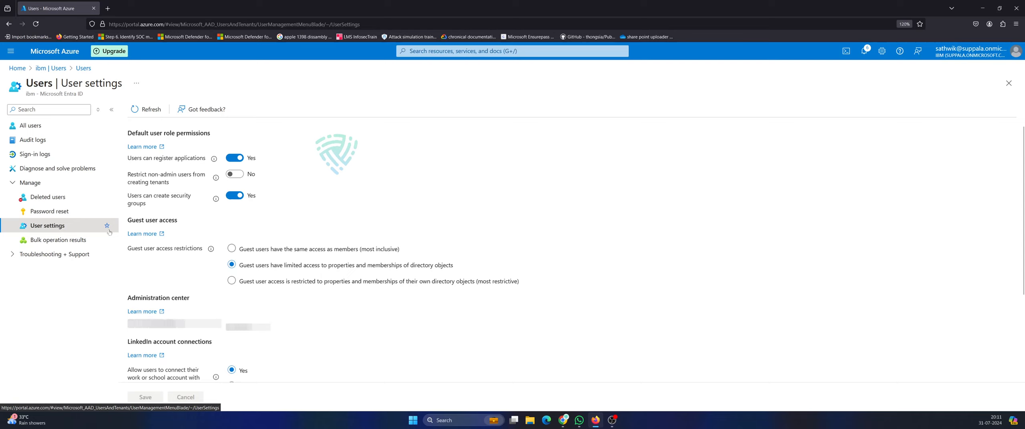
pyautogui.scroll(-3, 227, 273)
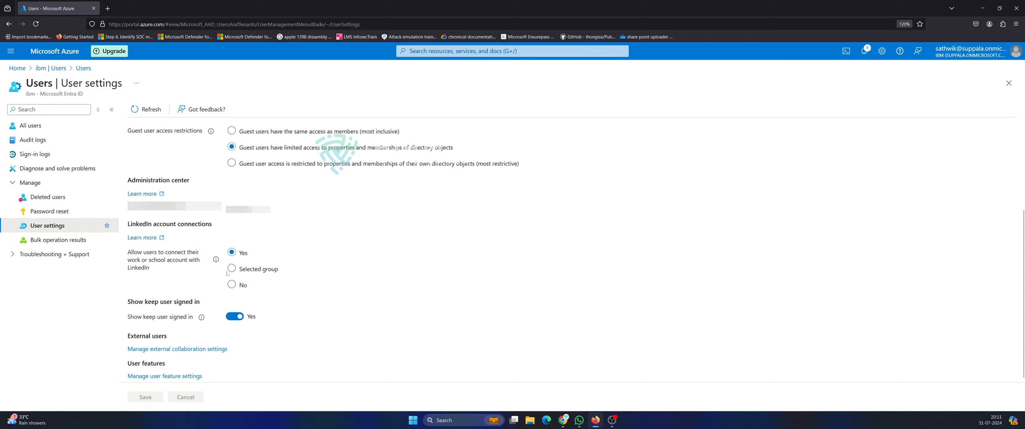
pyautogui.scroll(3, 203, 334)
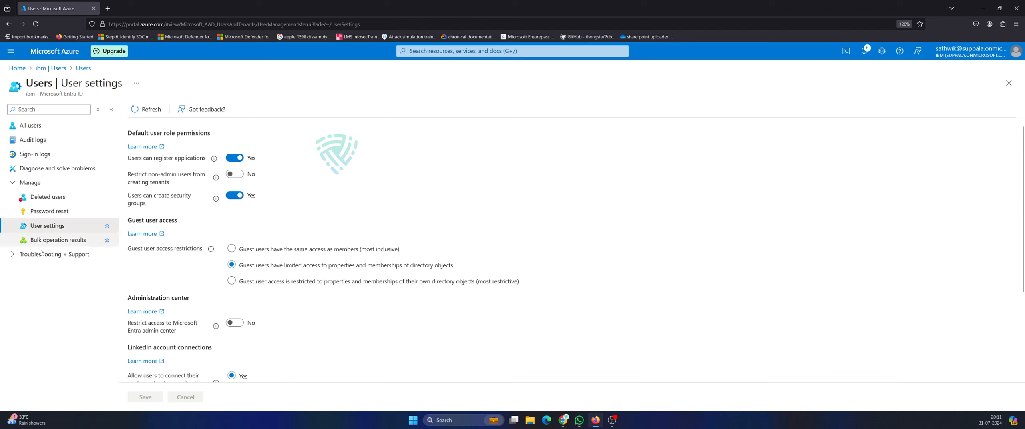
pyautogui.click(15, 182)
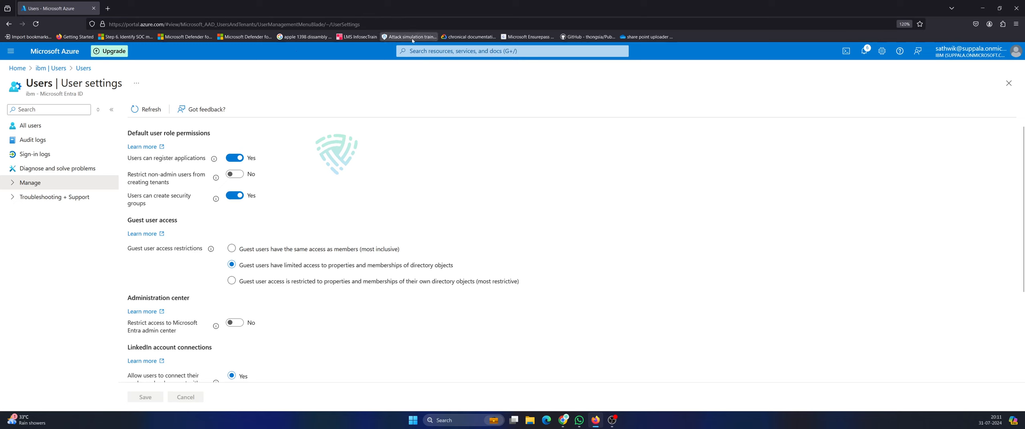
pyautogui.click(441, 51)
pyautogui.click(464, 186)
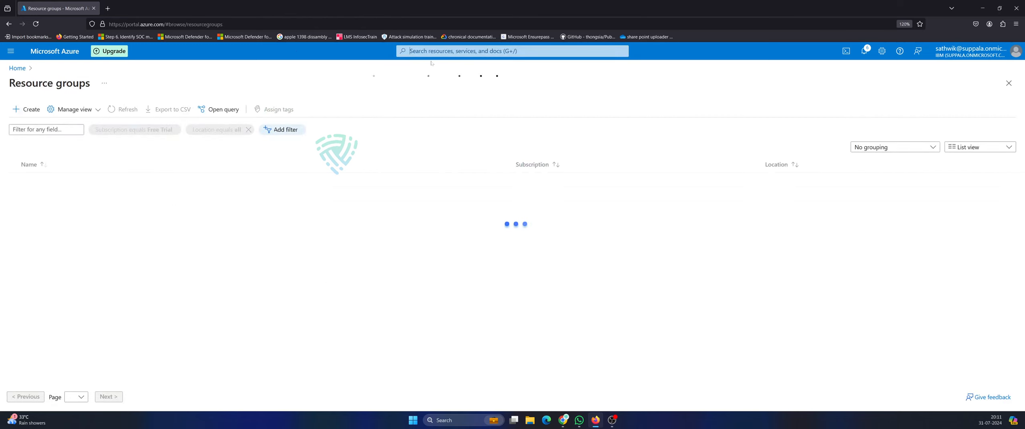
# Return through Microsoft Entra ID to All groups listing CASD1USERS and CASD2USERS.
pyautogui.click(449, 51)
pyautogui.click(430, 188)
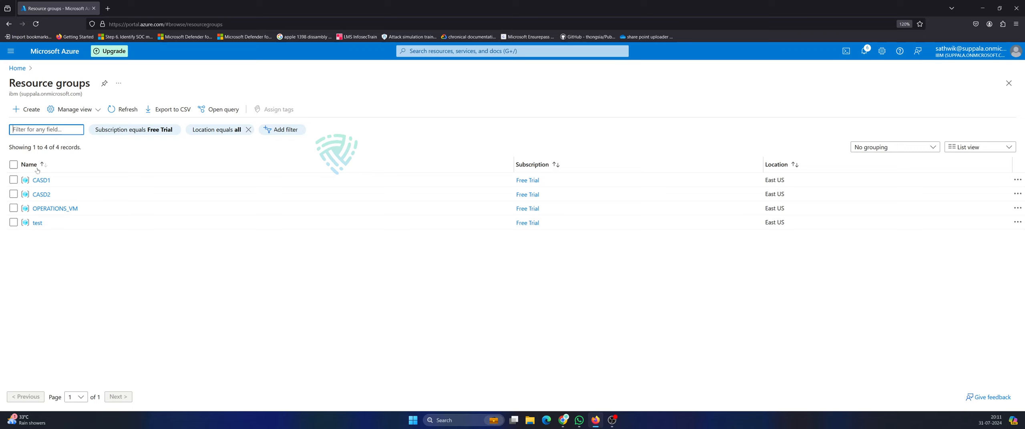
pyautogui.click(467, 52)
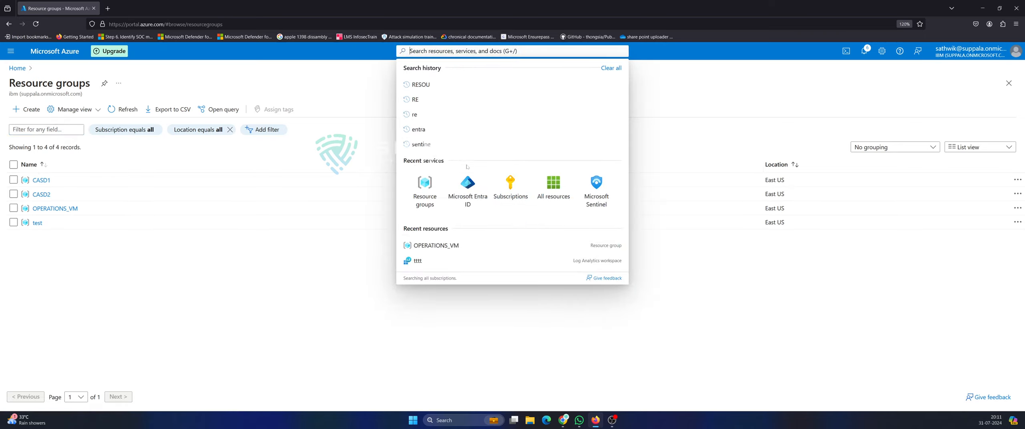
pyautogui.click(468, 186)
pyautogui.click(36, 197)
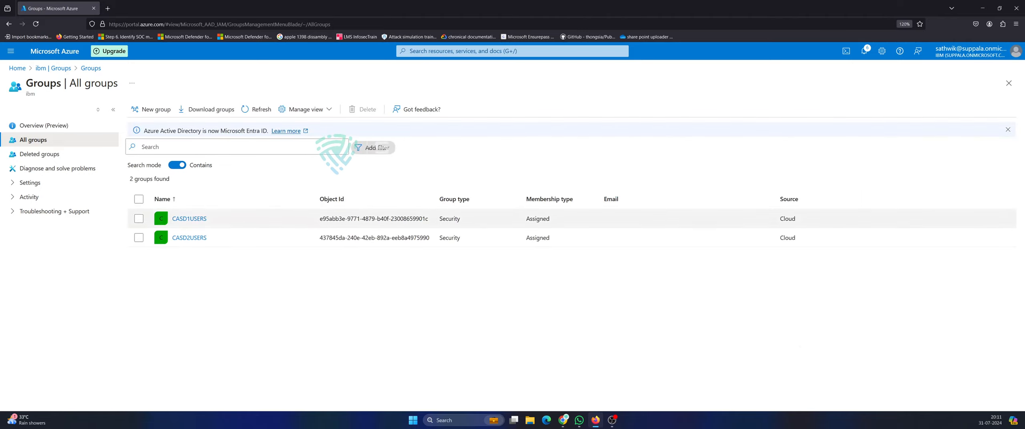
# Add the second listed user as an owner of CASD1USERS.
pyautogui.click(189, 218)
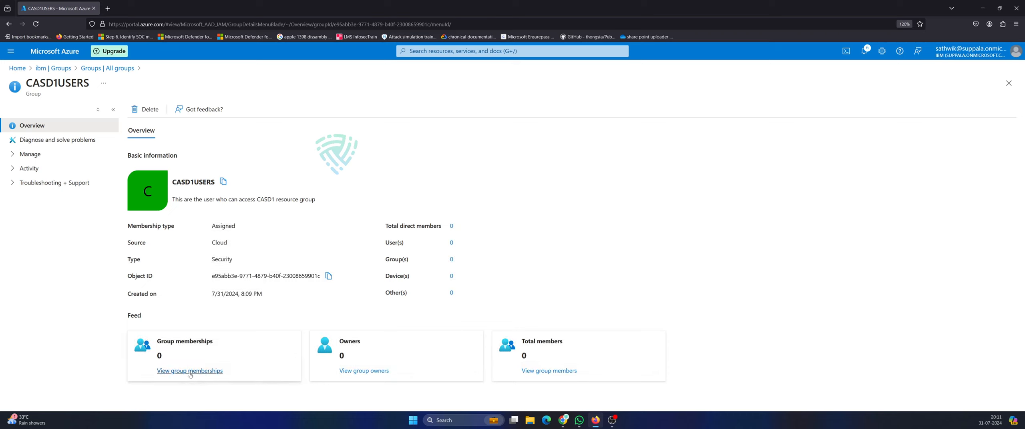
pyautogui.click(357, 372)
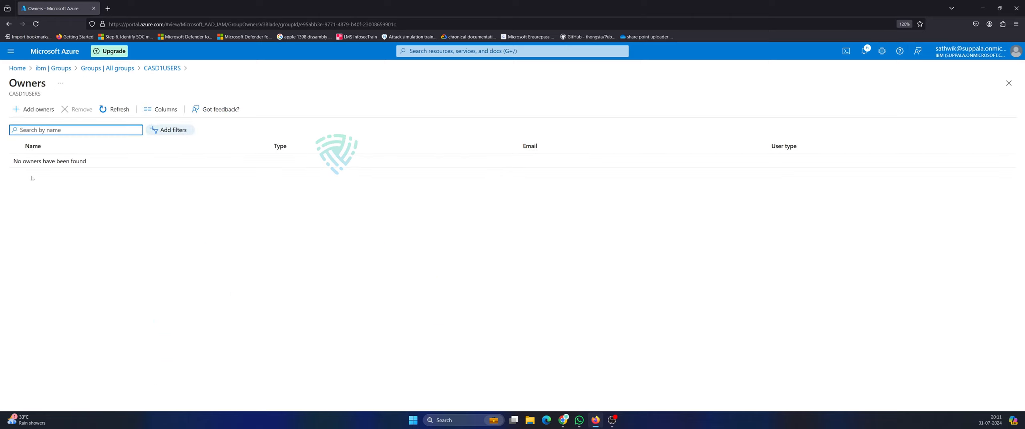
pyautogui.click(30, 110)
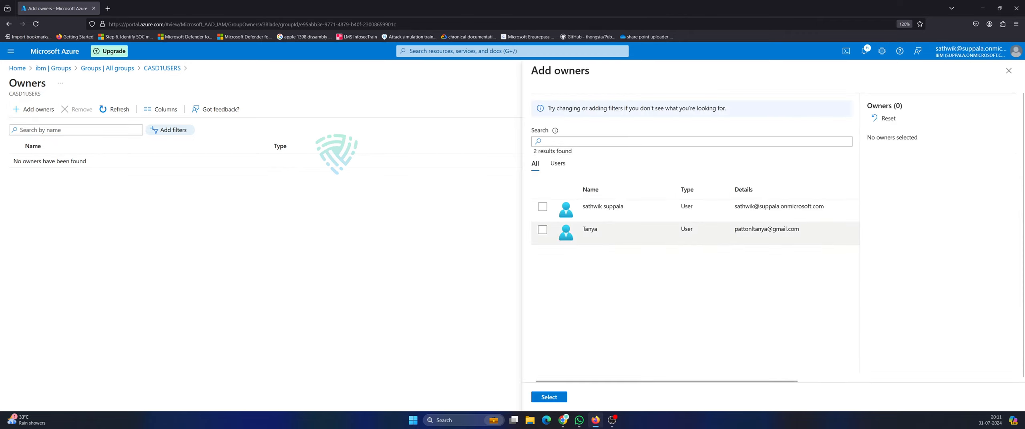
pyautogui.click(543, 231)
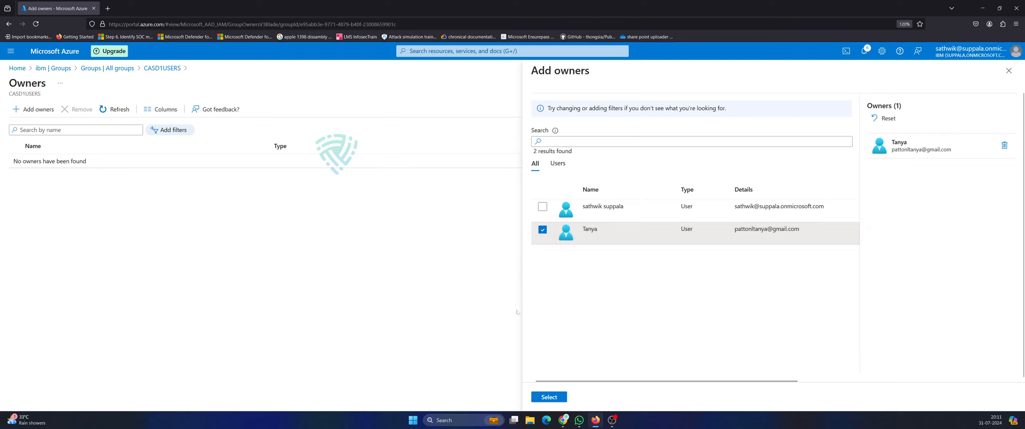
pyautogui.click(542, 398)
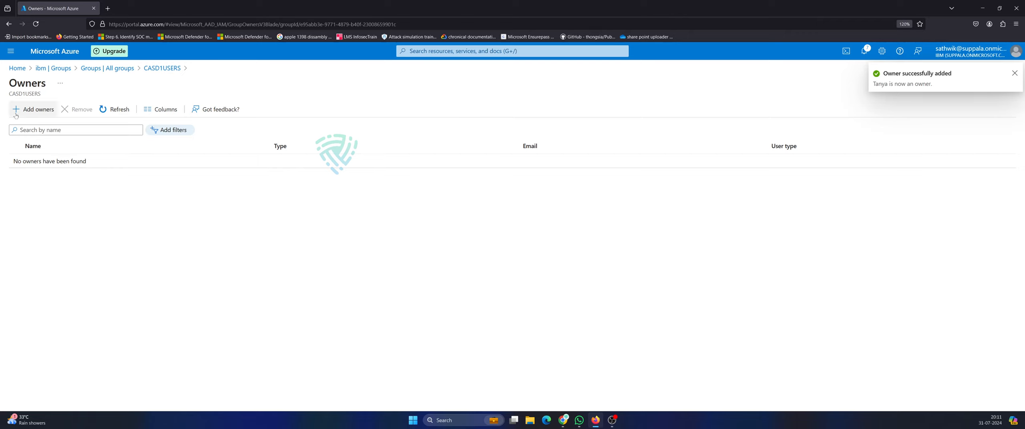
# Open CASD2USERS, then CASD1USERS to confirm 1 owner, and return to All groups.
pyautogui.click(103, 69)
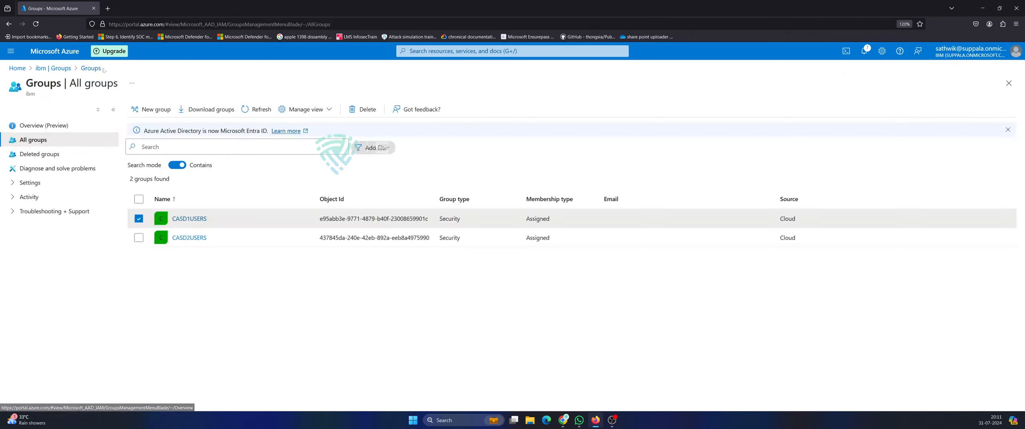
pyautogui.click(188, 237)
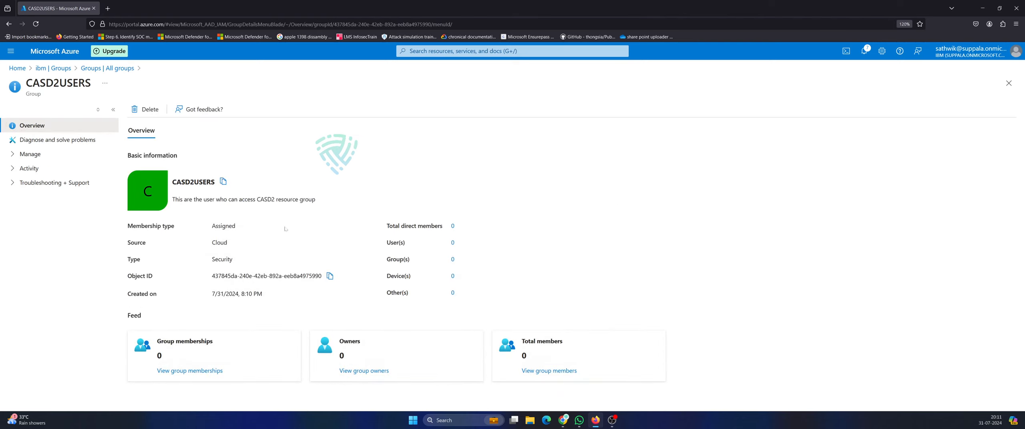
pyautogui.click(41, 68)
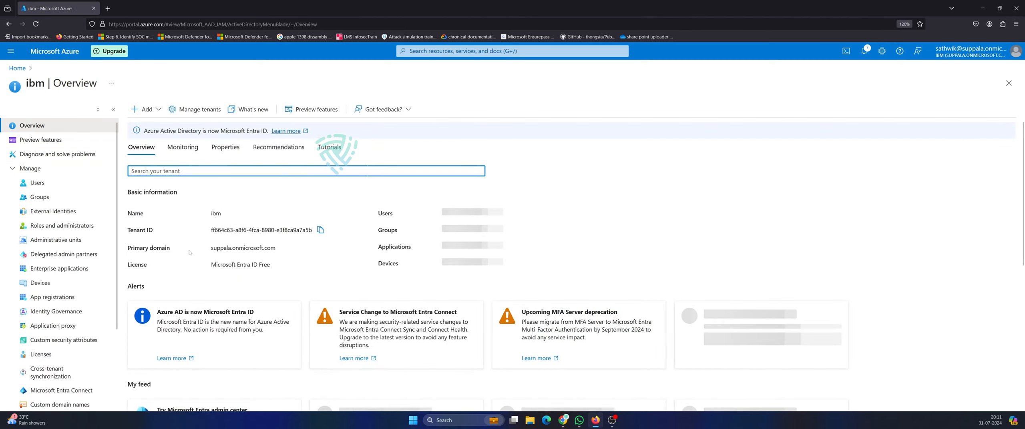
pyautogui.click(49, 197)
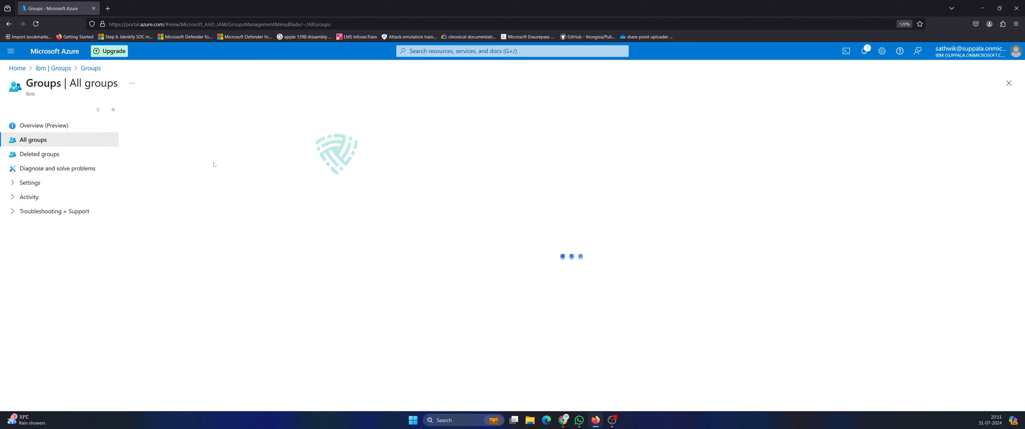
pyautogui.click(138, 218)
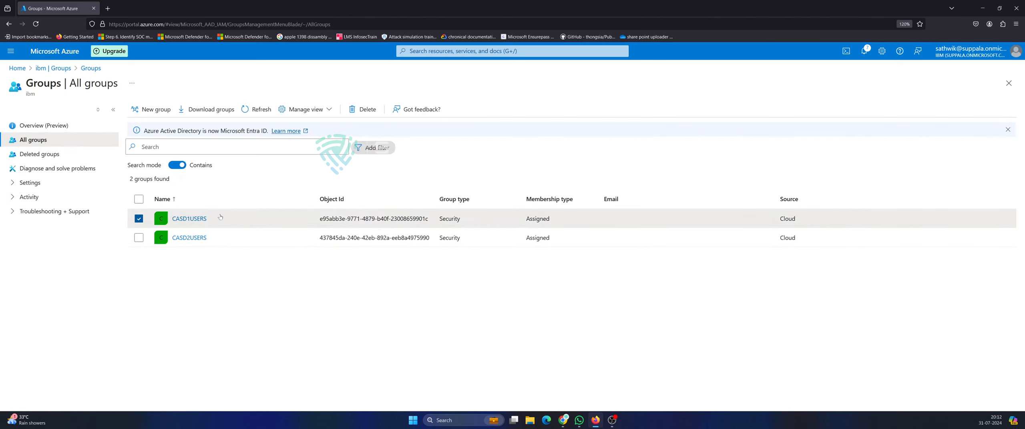
pyautogui.click(192, 219)
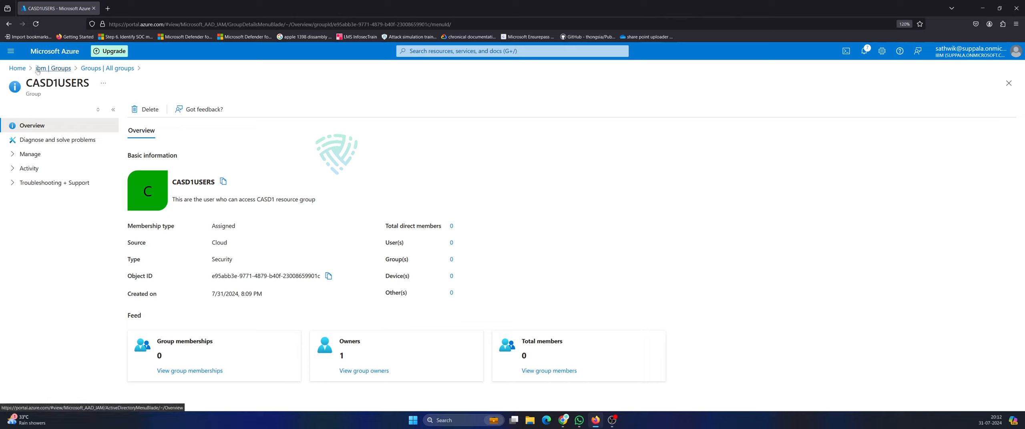
pyautogui.click(52, 68)
pyautogui.click(45, 195)
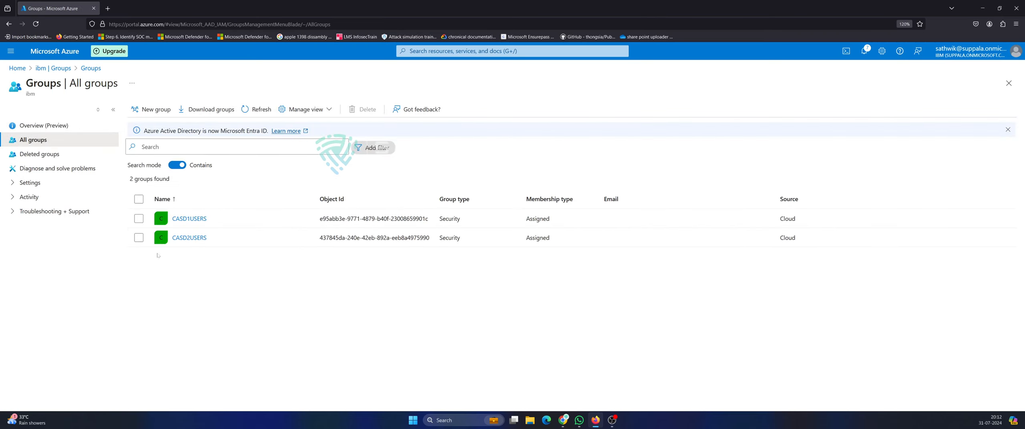
# Add the first listed user as an owner of the CASD2USERS group.
pyautogui.click(186, 237)
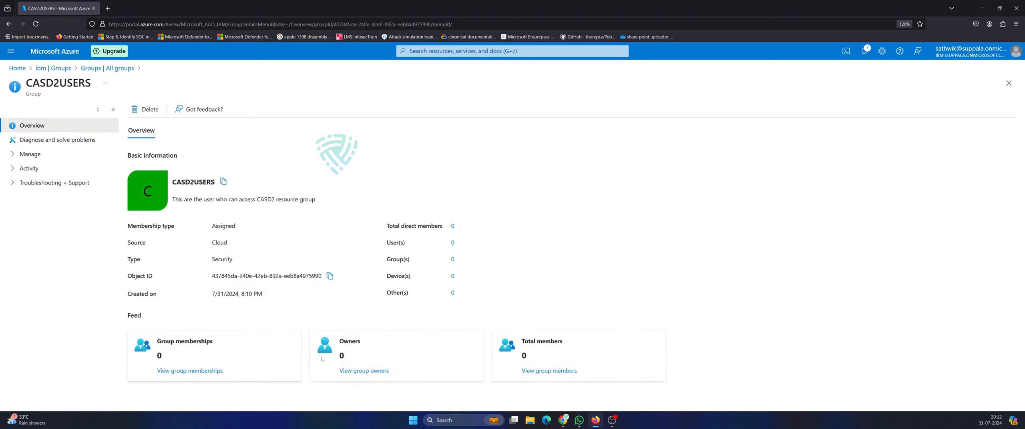
pyautogui.click(351, 371)
pyautogui.click(34, 110)
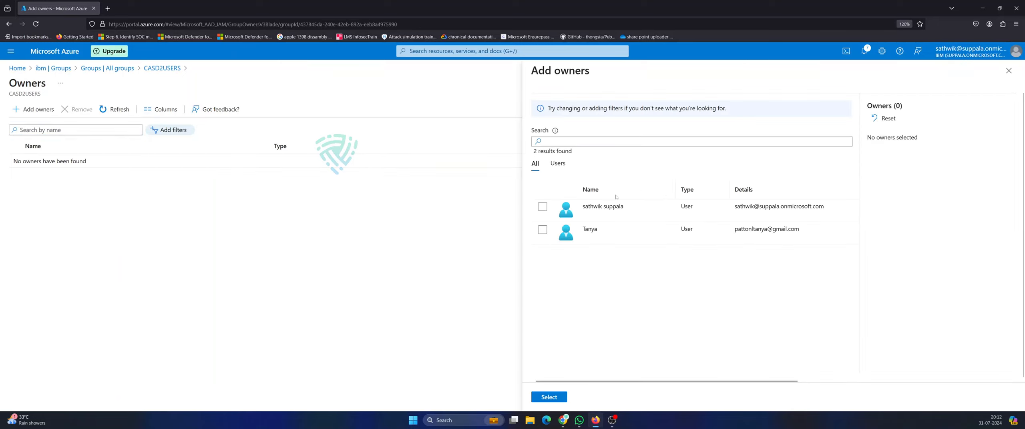
pyautogui.click(542, 206)
pyautogui.click(553, 399)
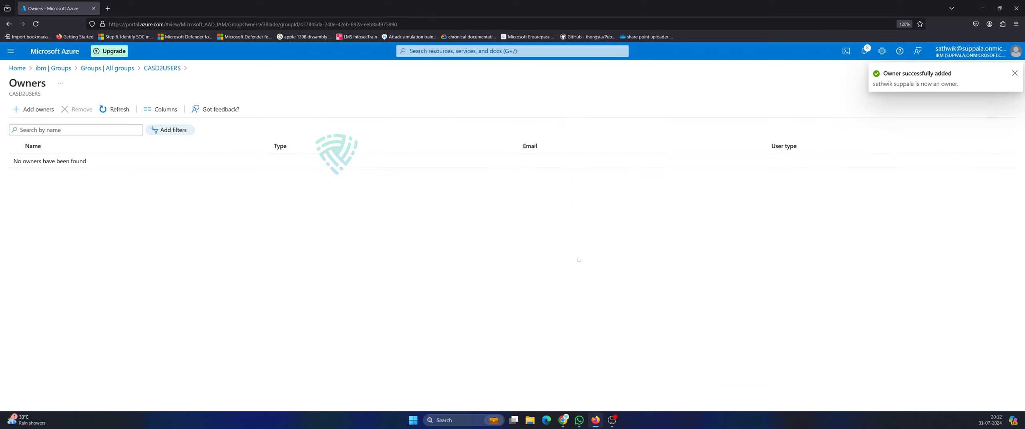
# Refresh the owners list, view the new owner's profile, and return to the CASD2USERS overview.
pyautogui.click(115, 115)
pyautogui.click(112, 113)
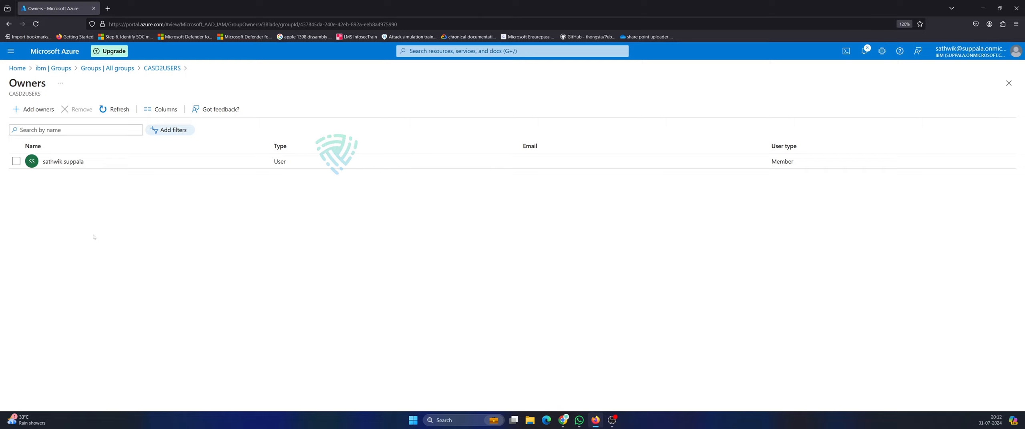
pyautogui.click(91, 163)
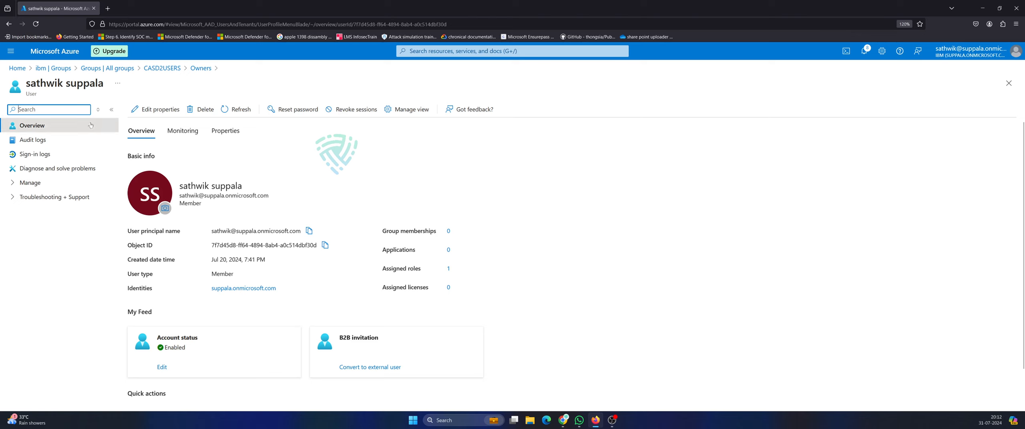
pyautogui.click(162, 68)
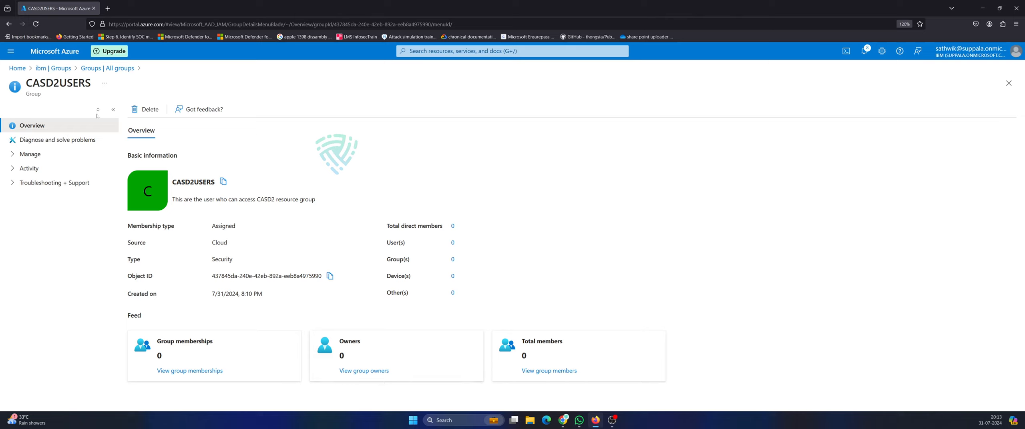
pyautogui.click(35, 154)
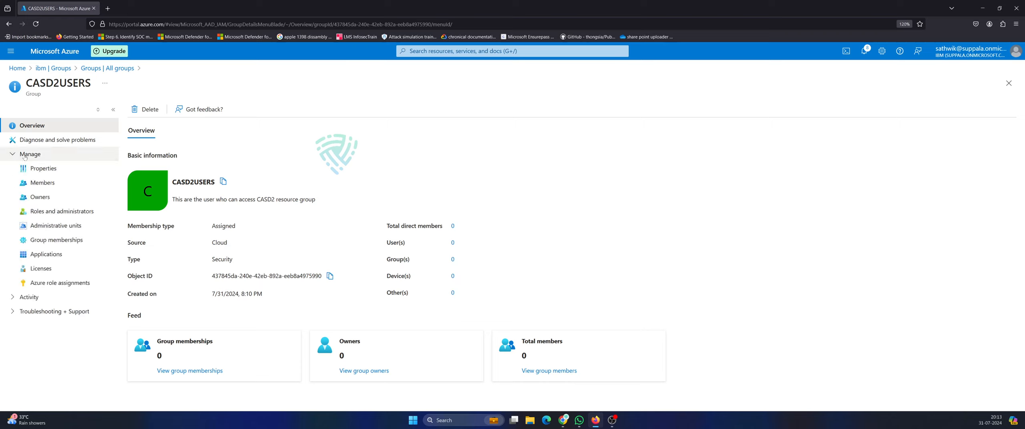
pyautogui.click(36, 181)
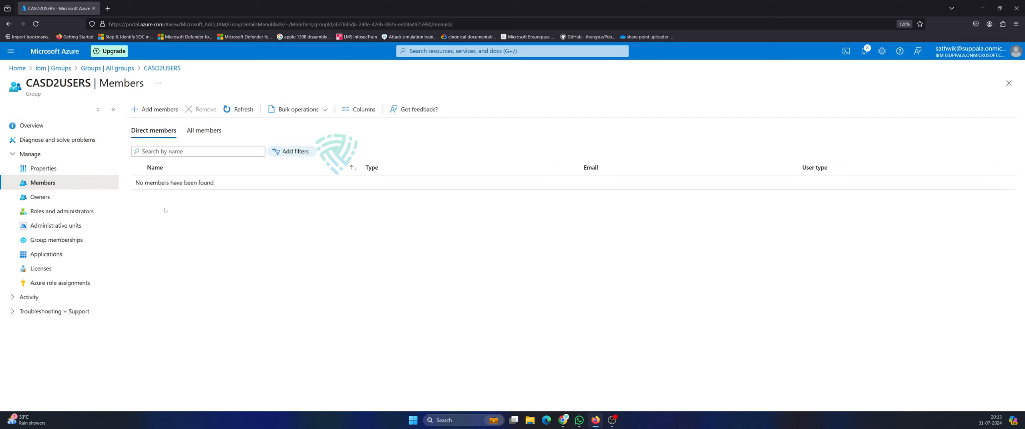
pyautogui.click(60, 211)
pyautogui.click(40, 196)
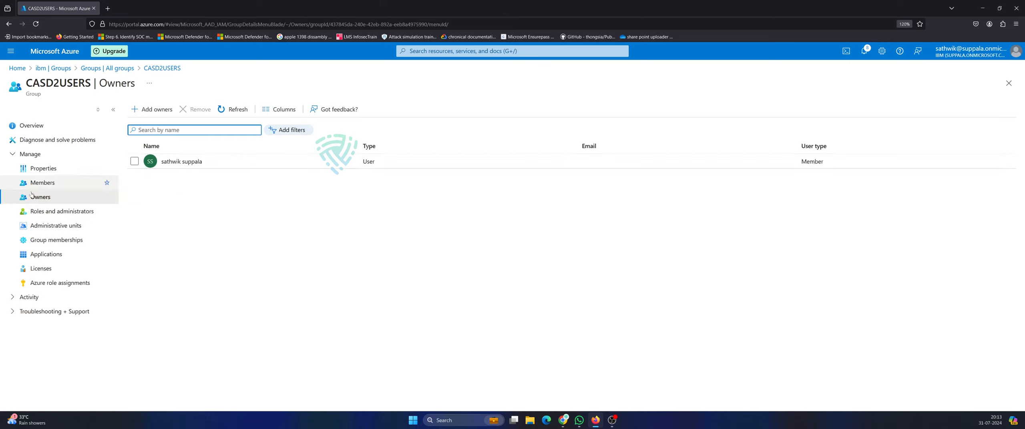
pyautogui.click(43, 182)
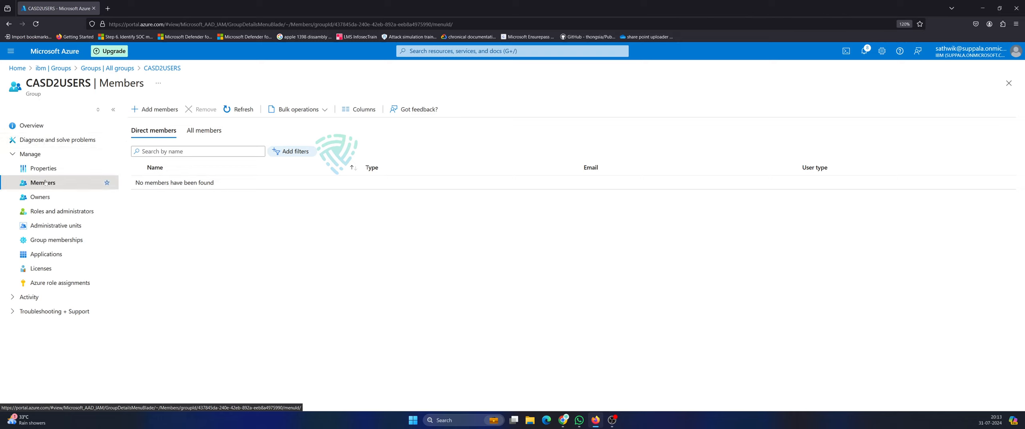
pyautogui.click(38, 128)
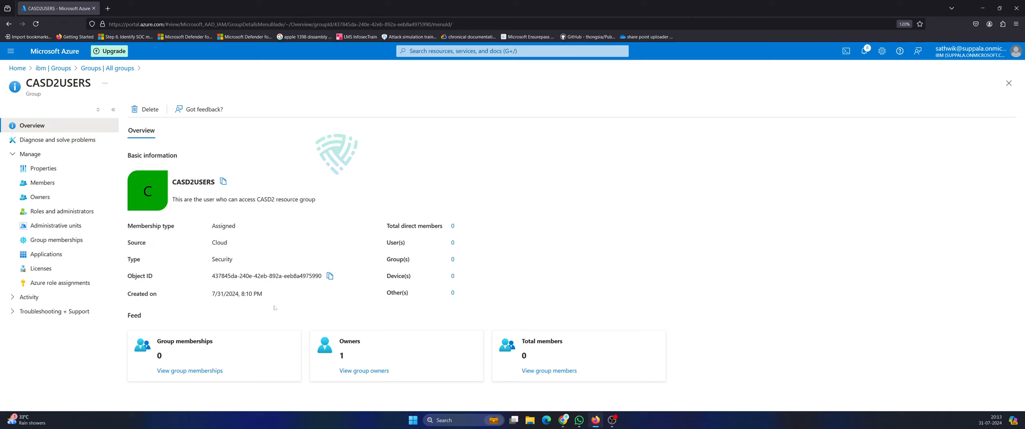
# Check CASD2USERS group memberships, dismissing Add memberships without choosing a group.
pyautogui.click(181, 371)
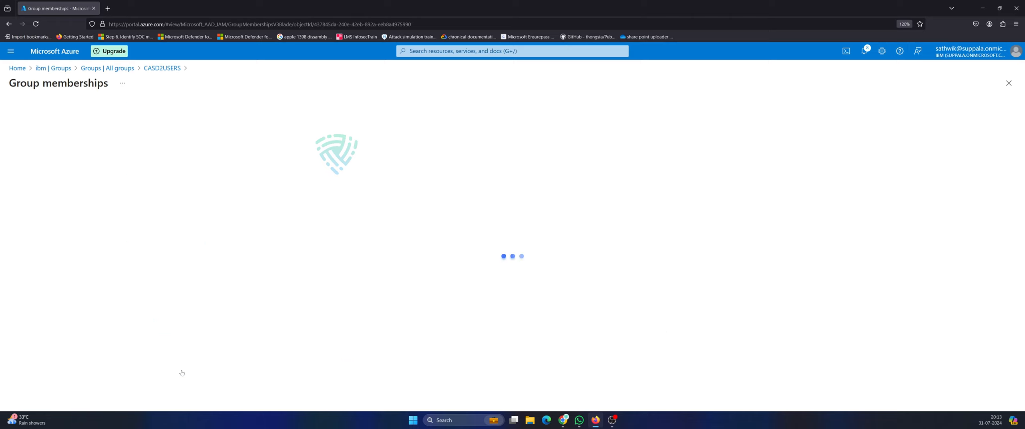
pyautogui.click(41, 109)
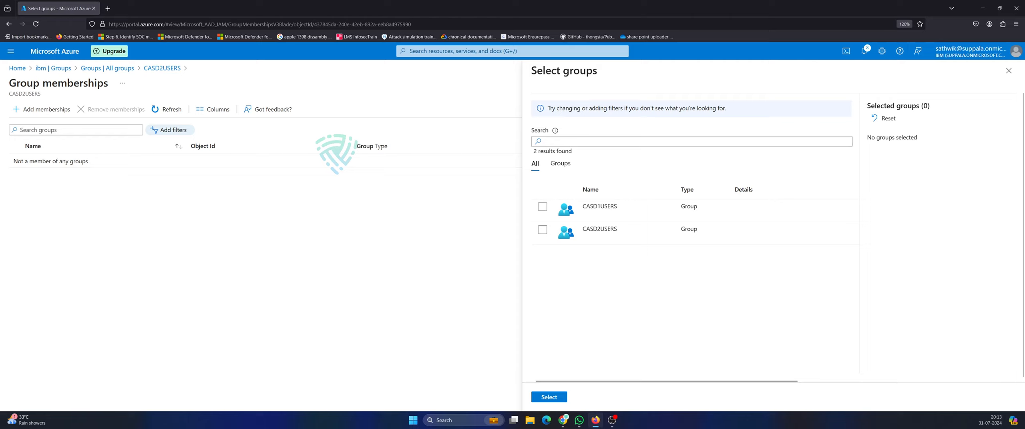
pyautogui.click(1008, 71)
# Go back to Groups and bring up the Resource groups list.
pyautogui.click(120, 68)
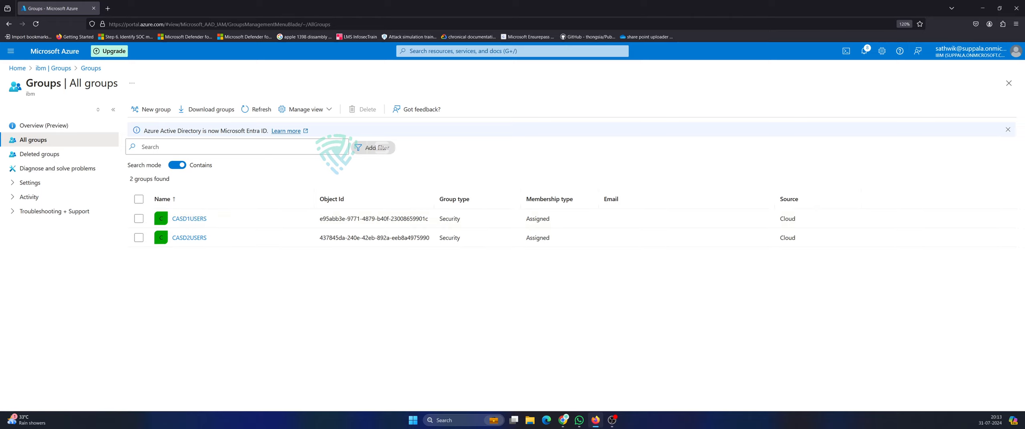
pyautogui.click(463, 52)
pyautogui.click(460, 195)
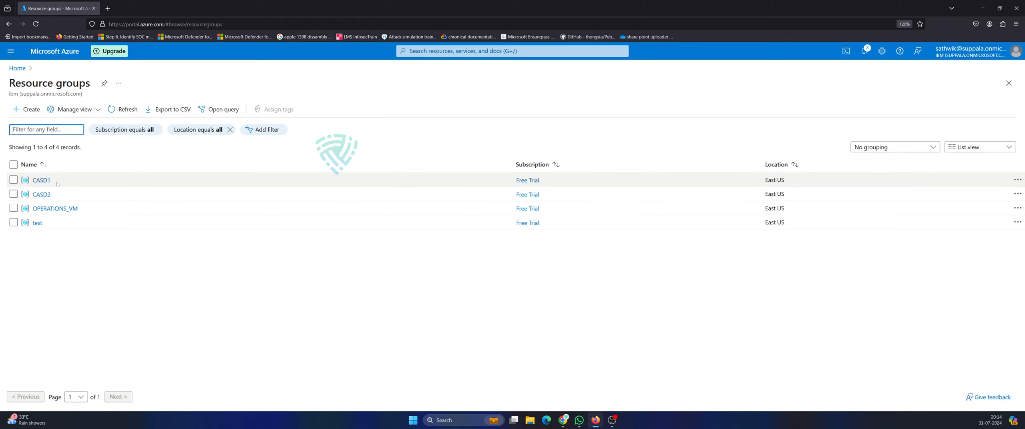
# Open the CASD1 resource group full width and go to its Access control (IAM).
pyautogui.click(44, 181)
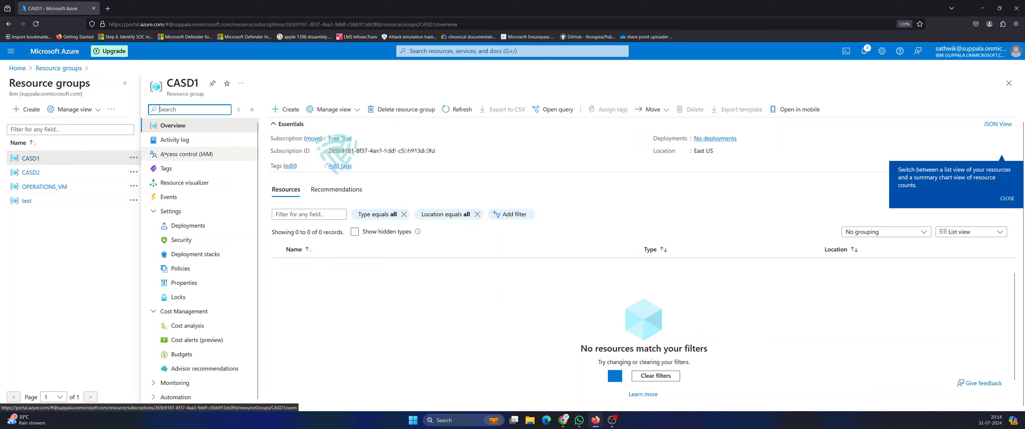
pyautogui.click(125, 83)
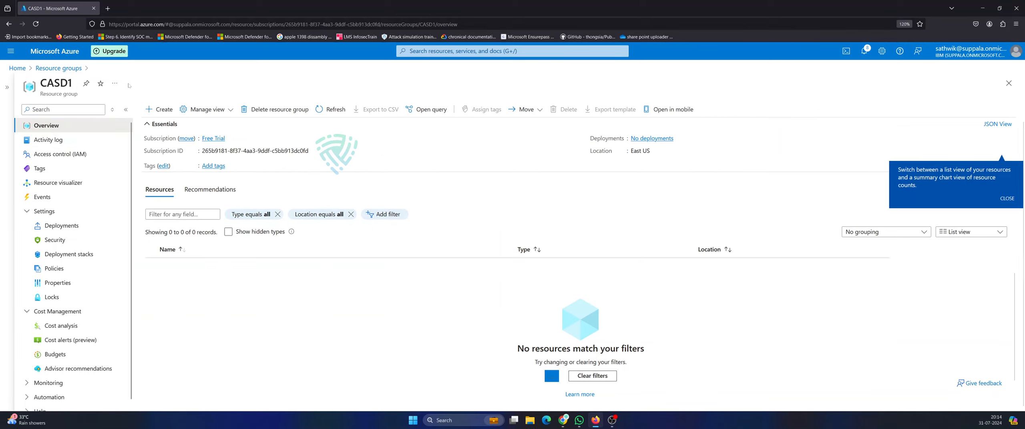
pyautogui.click(67, 155)
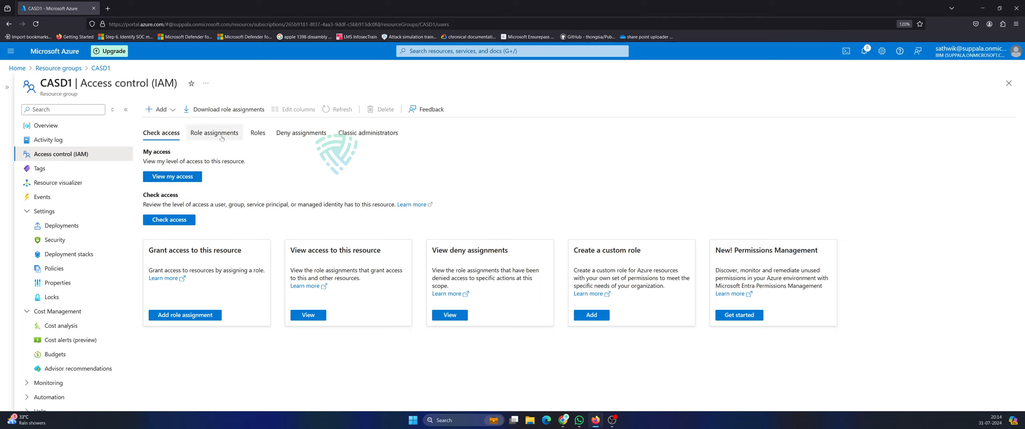
pyautogui.click(257, 134)
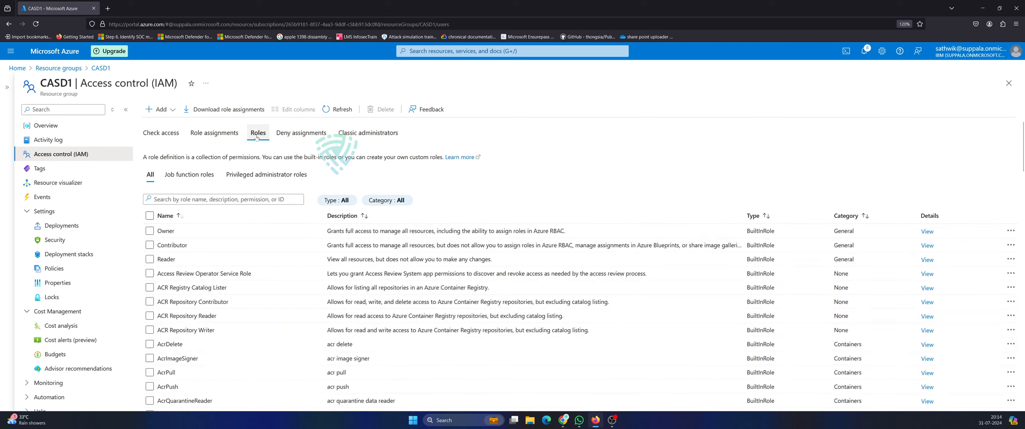
pyautogui.click(149, 231)
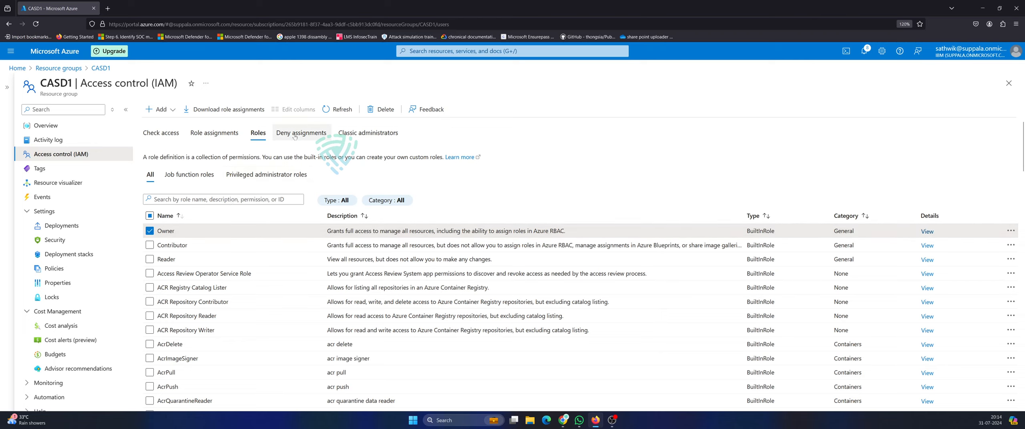
pyautogui.click(215, 133)
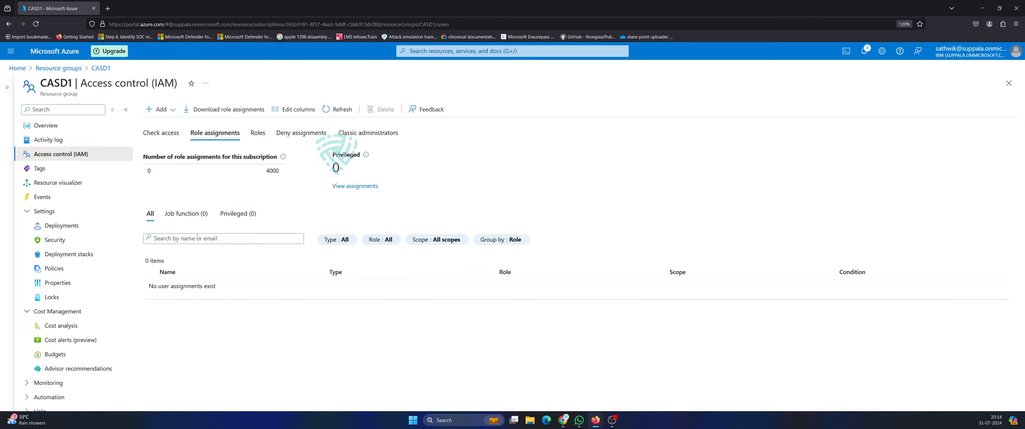
pyautogui.click(168, 109)
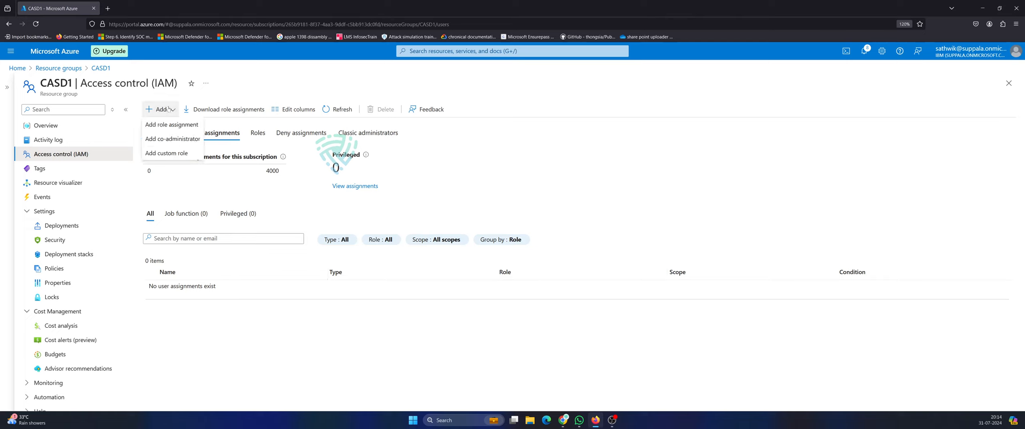
pyautogui.click(173, 139)
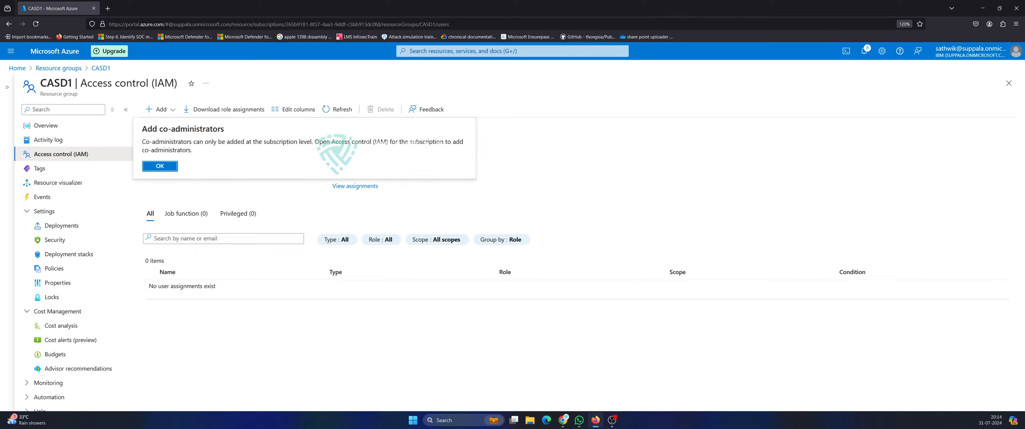
pyautogui.click(160, 166)
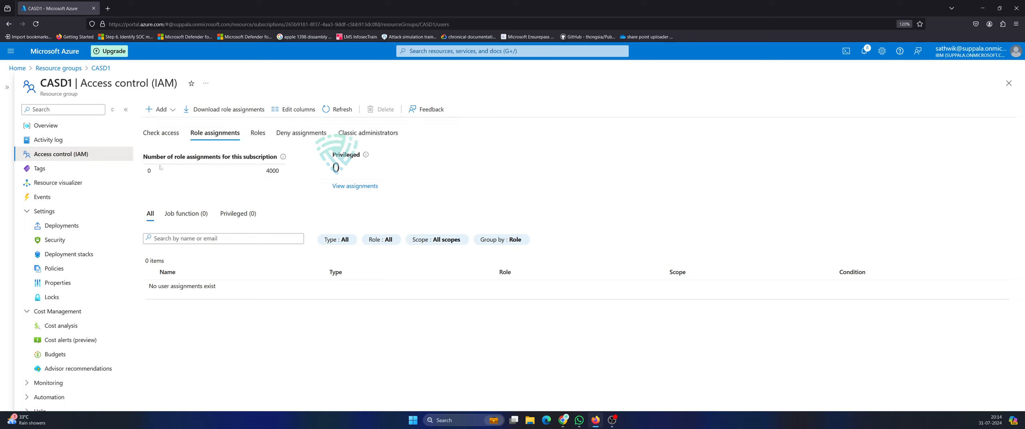
pyautogui.click(160, 110)
pyautogui.click(168, 141)
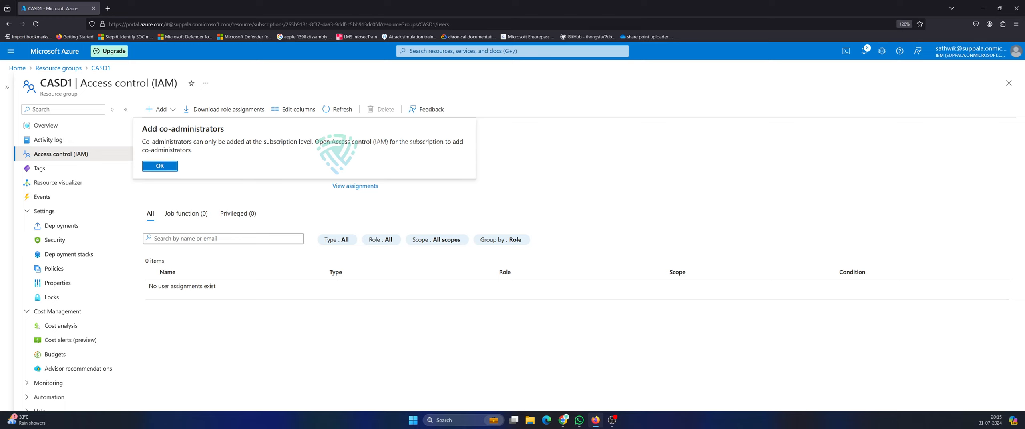
pyautogui.click(160, 166)
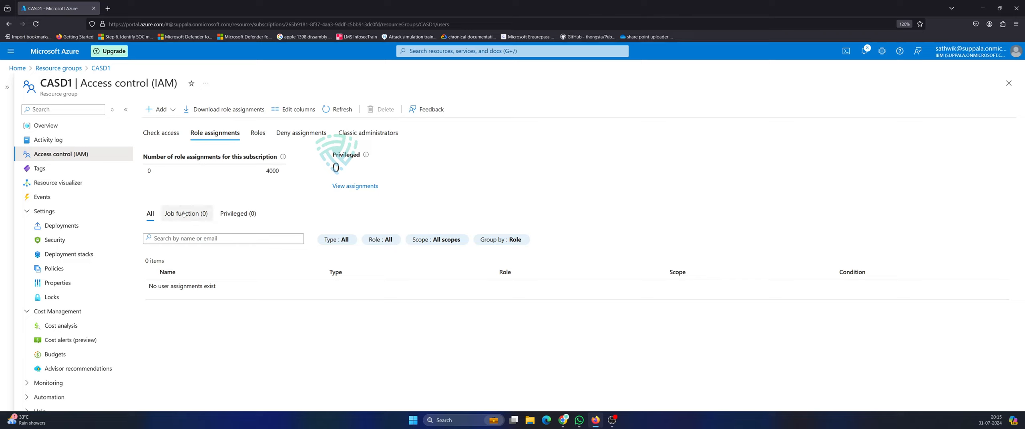
pyautogui.click(168, 132)
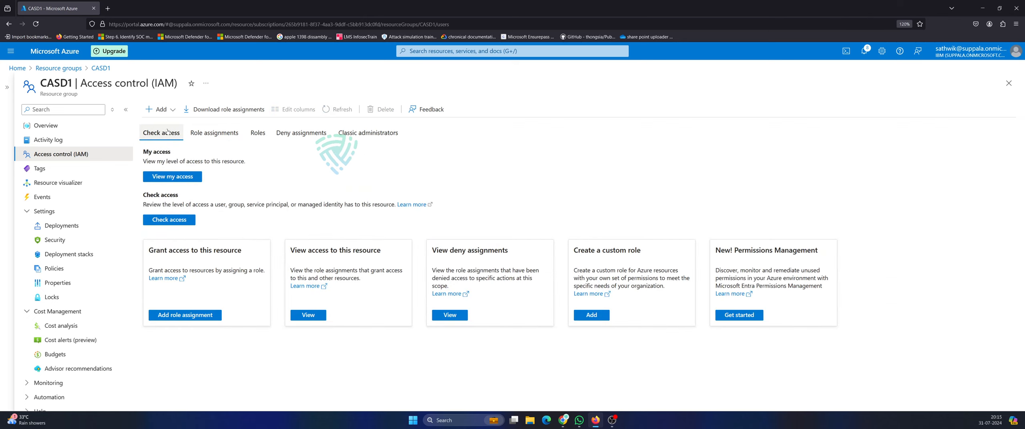
pyautogui.click(160, 109)
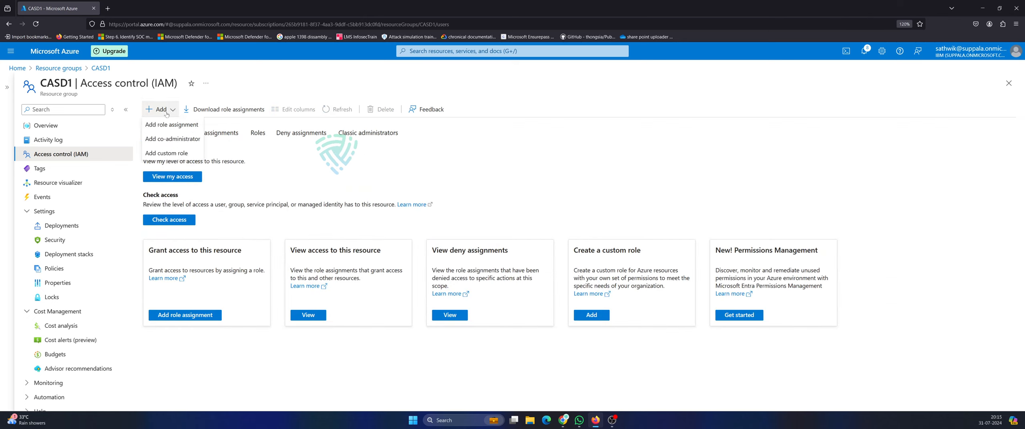
pyautogui.click(163, 139)
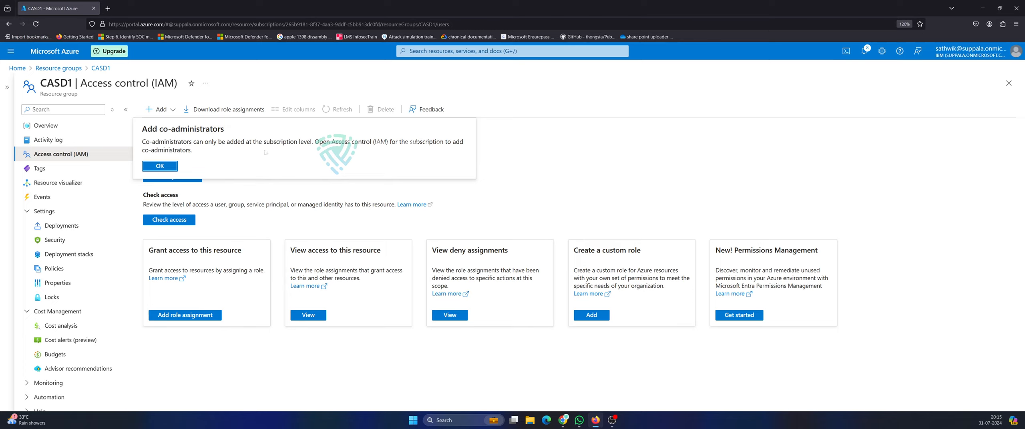
pyautogui.click(156, 166)
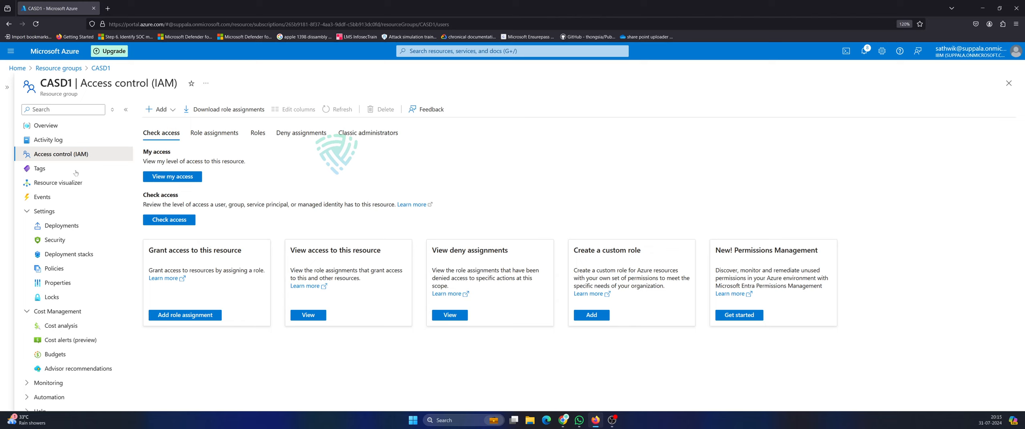
pyautogui.click(217, 134)
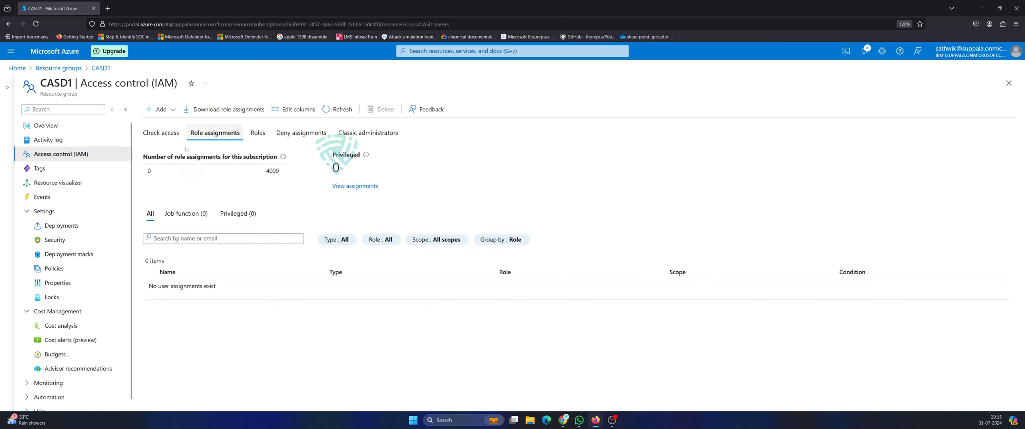
pyautogui.click(258, 134)
pyautogui.click(215, 133)
pyautogui.click(172, 110)
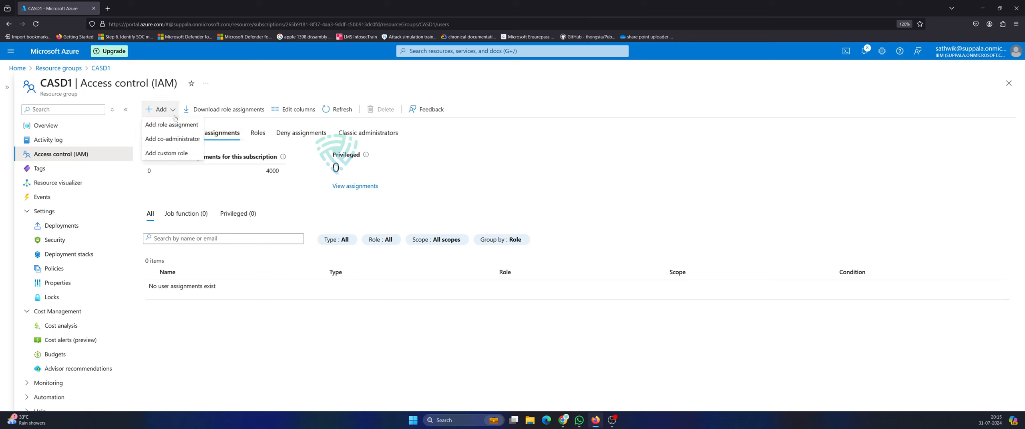
pyautogui.click(172, 139)
pyautogui.click(156, 166)
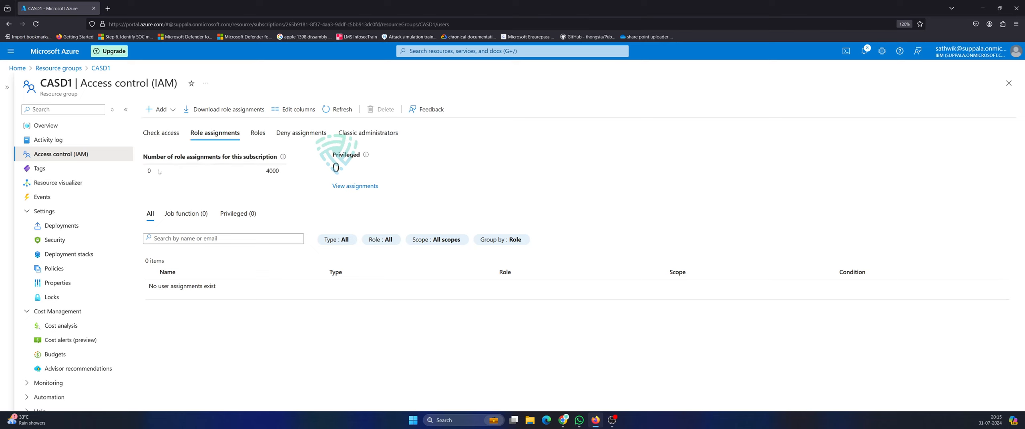
pyautogui.click(256, 134)
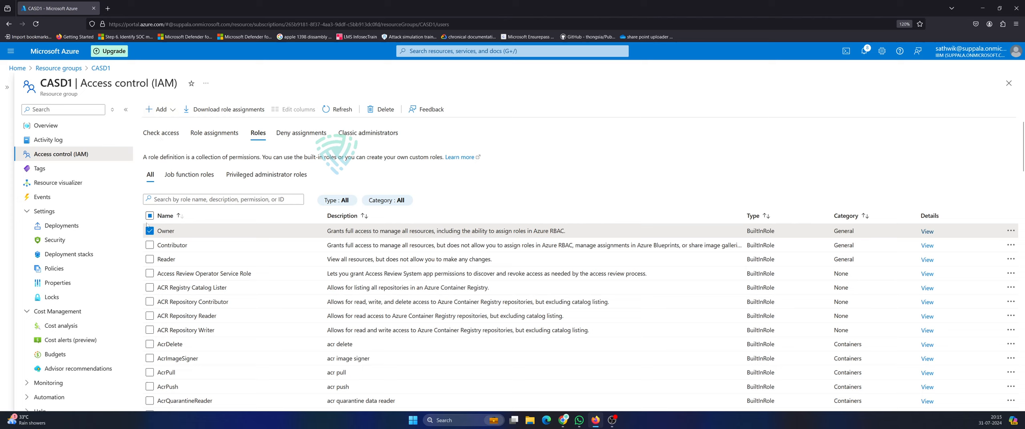
# Filter CASD1 roles to Privileged administrator roles and read the Contributor role's permissions.
pyautogui.click(244, 175)
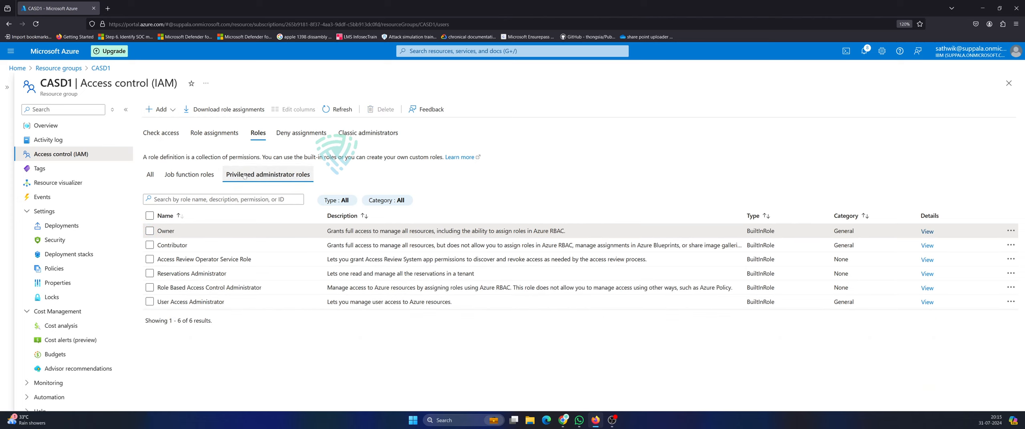
pyautogui.click(150, 245)
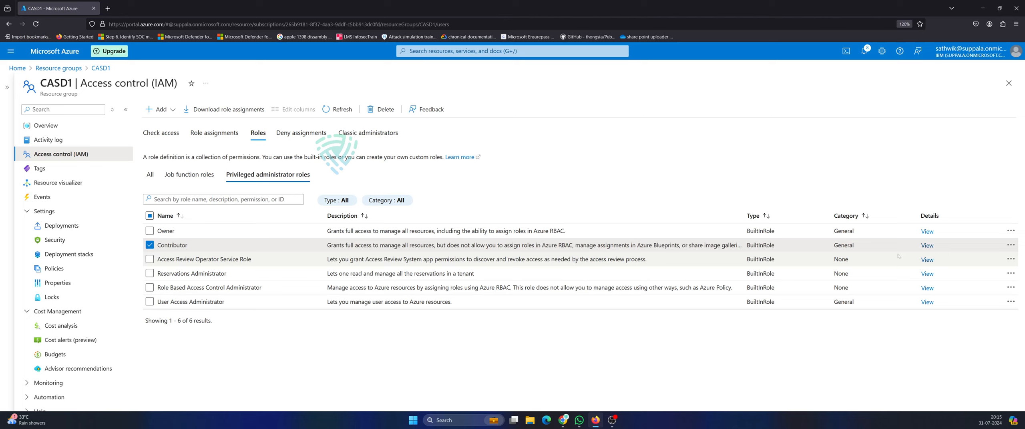
pyautogui.click(929, 245)
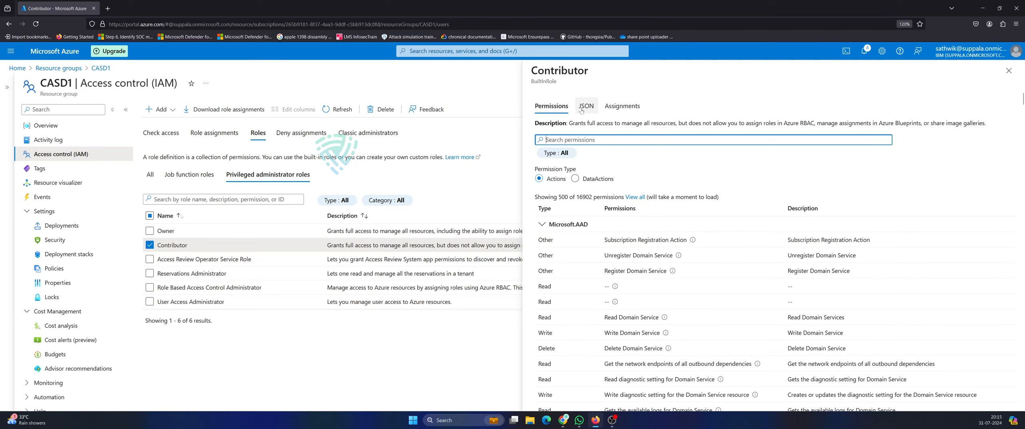
pyautogui.scroll(-6, 727, 304)
pyautogui.scroll(-10, 727, 304)
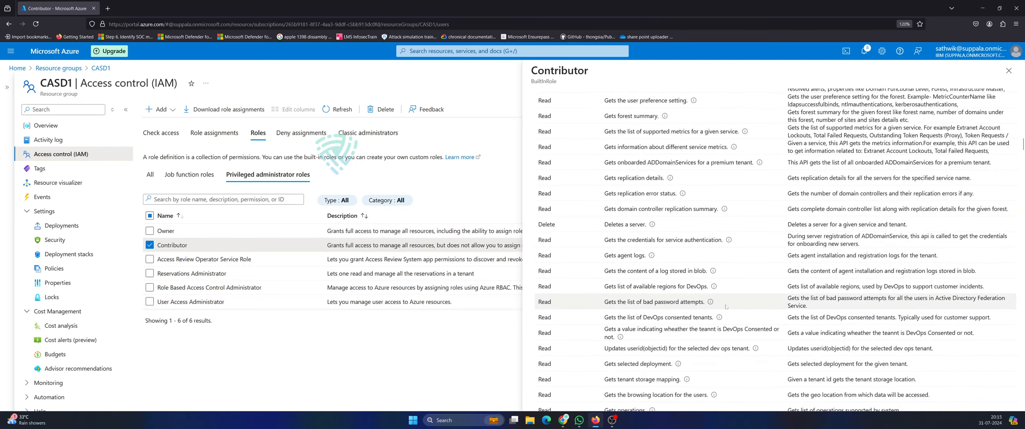
pyautogui.scroll(-10, 725, 309)
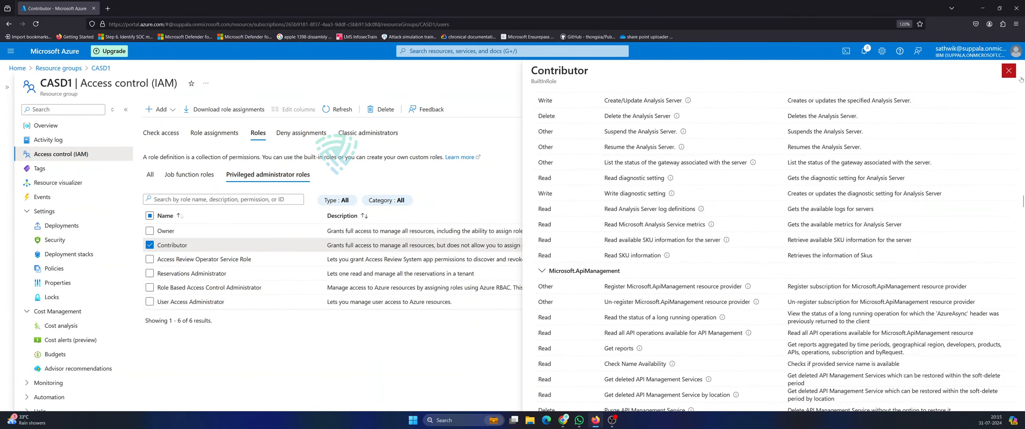
pyautogui.click(1009, 71)
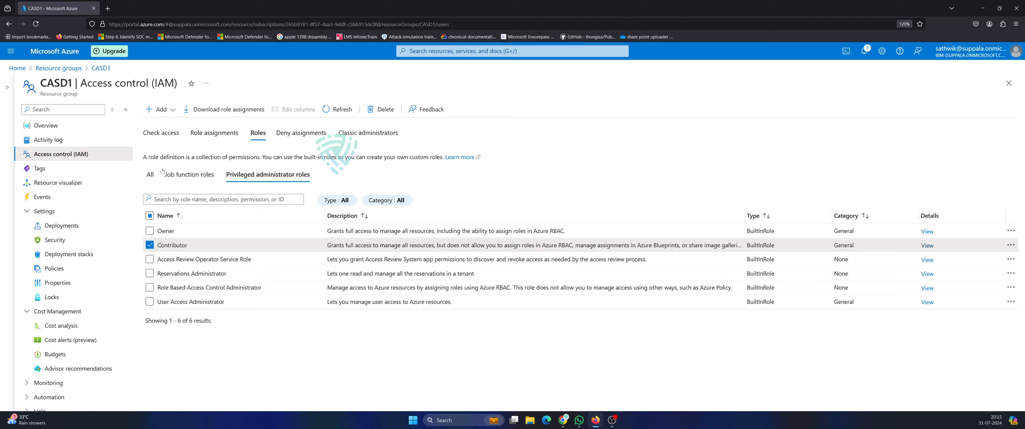
pyautogui.click(159, 109)
pyautogui.click(304, 107)
# Check CASD1USERS access on CASD1 via search 'C', finding no eligible assignments.
pyautogui.click(179, 133)
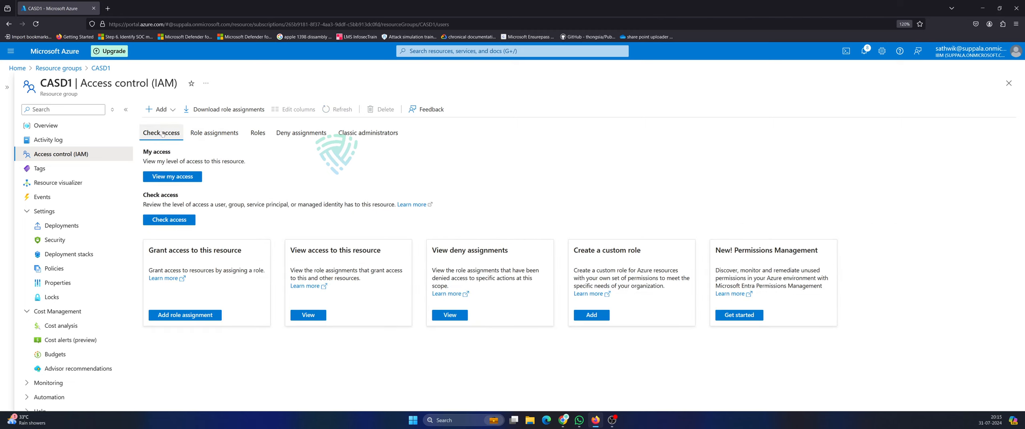
pyautogui.click(178, 222)
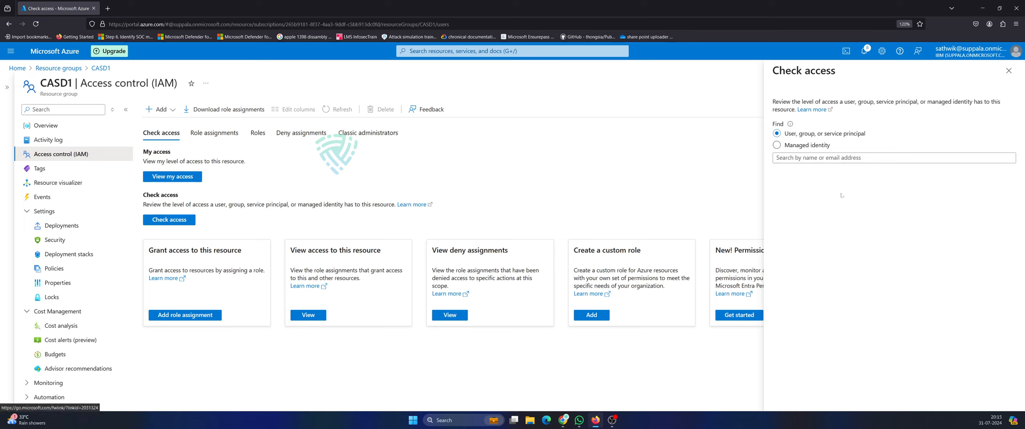
pyautogui.click(857, 158)
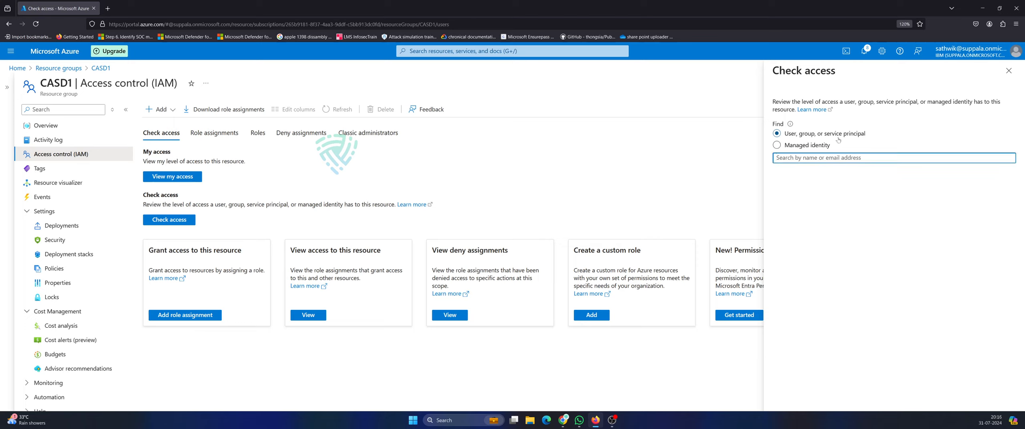
pyautogui.write('C')
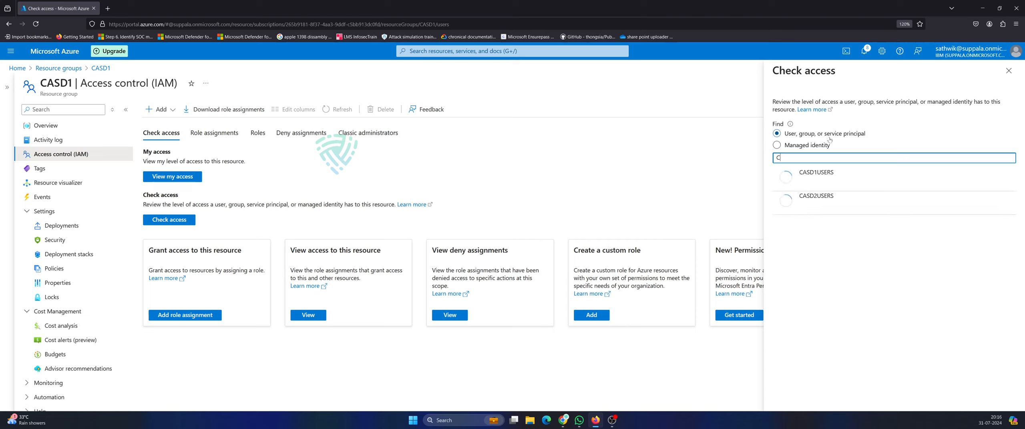
pyautogui.click(829, 177)
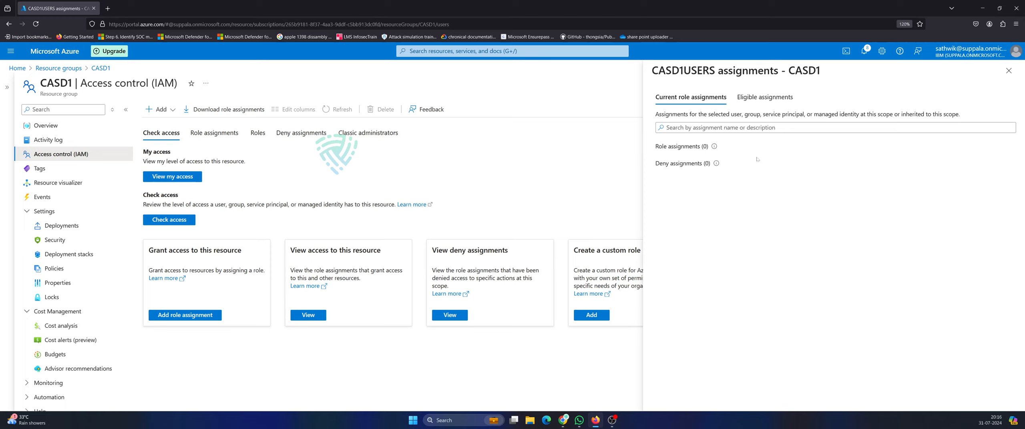
pyautogui.click(764, 97)
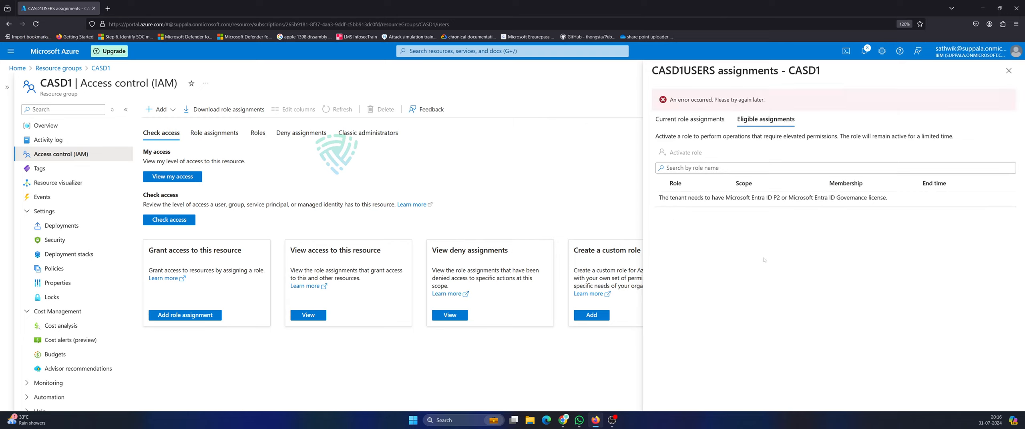
pyautogui.click(1008, 70)
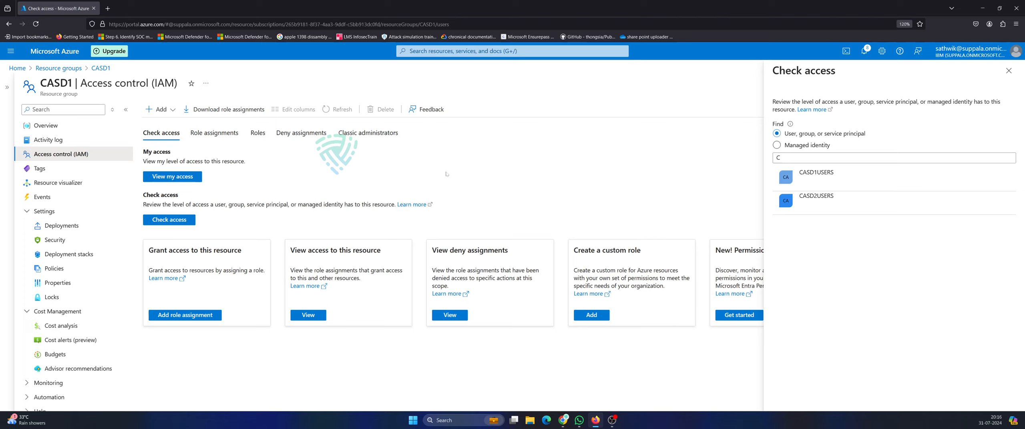
pyautogui.click(1009, 70)
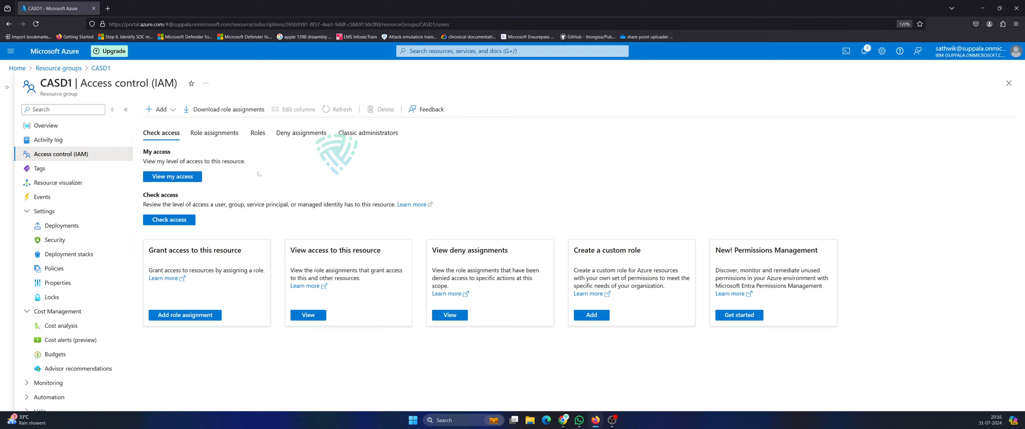
# Start a CASD1 role assignment, search roles for 'contr', and select Contributor.
pyautogui.click(191, 320)
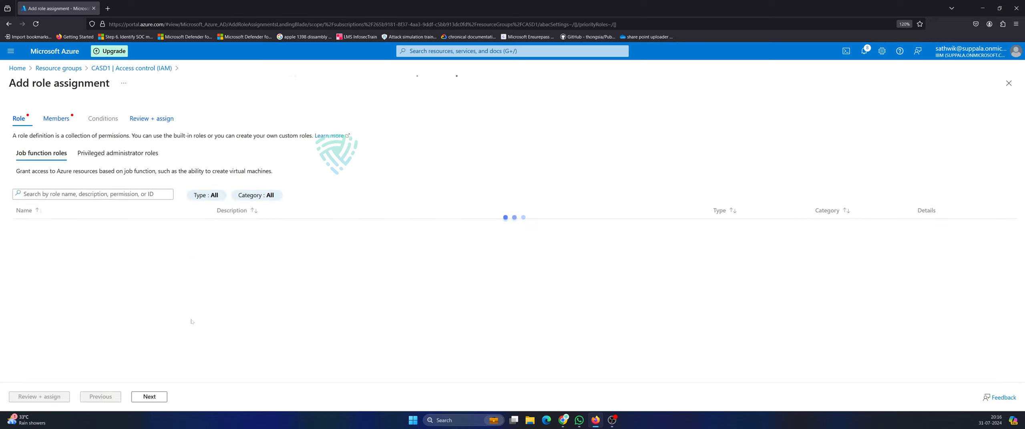
pyautogui.click(25, 226)
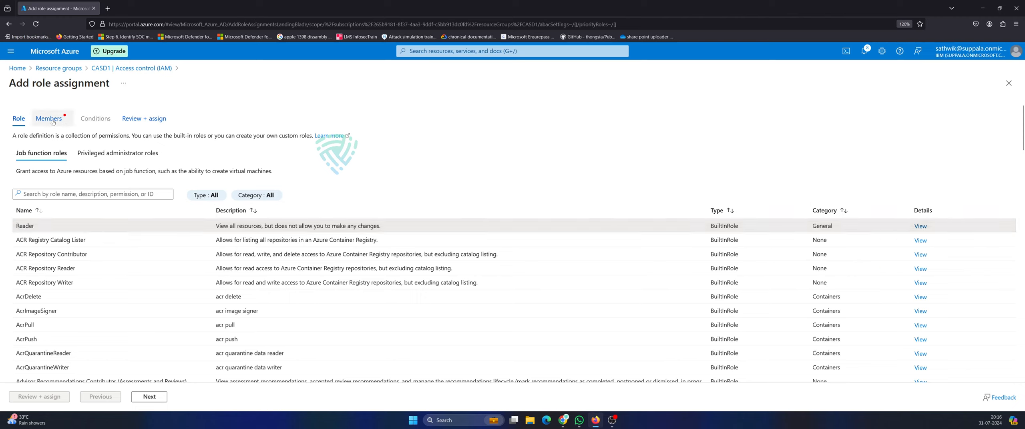
pyautogui.click(24, 194)
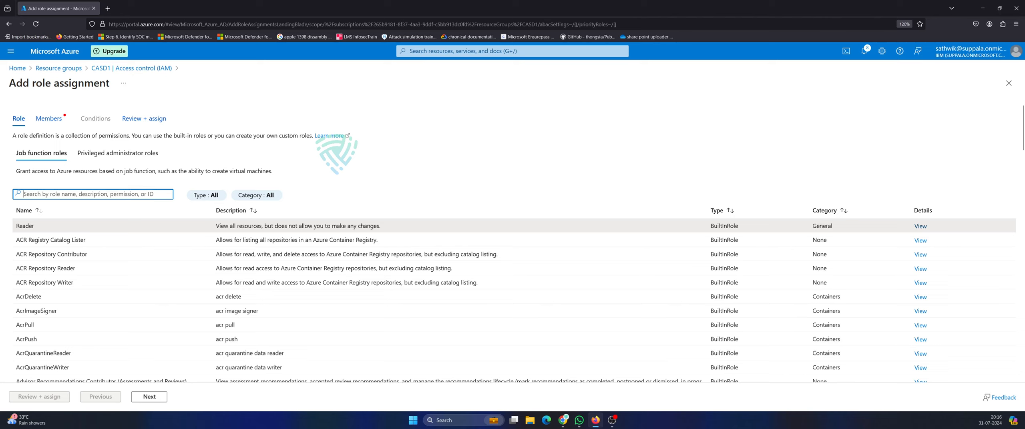
pyautogui.write('contr')
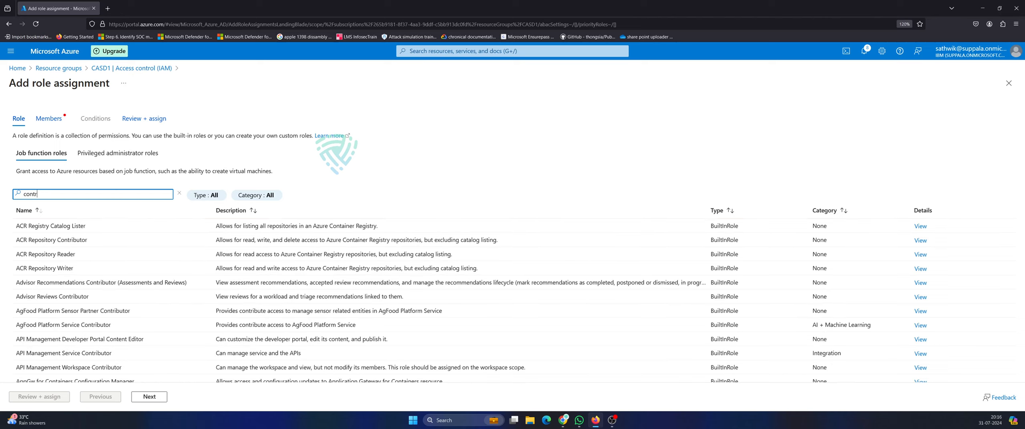
pyautogui.scroll(-15, 513, 240)
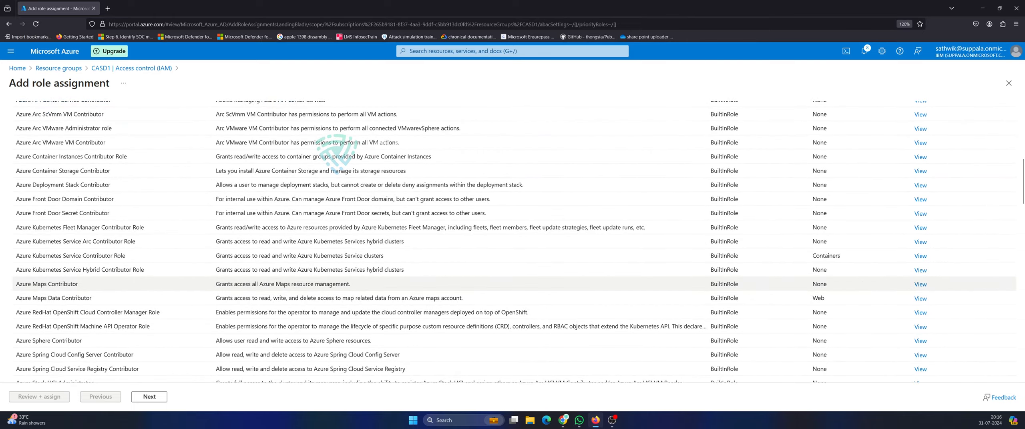
pyautogui.scroll(-1, 72, 287)
pyautogui.scroll(-1, 72, 288)
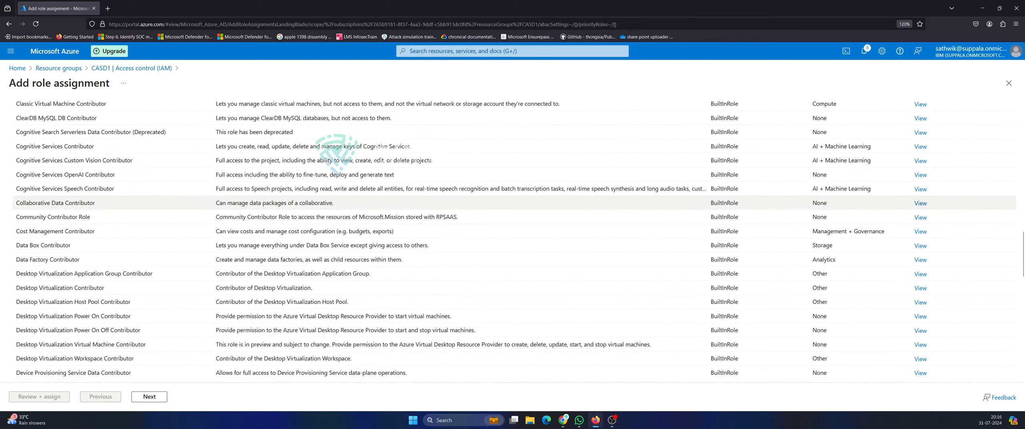
pyautogui.scroll(6, 72, 287)
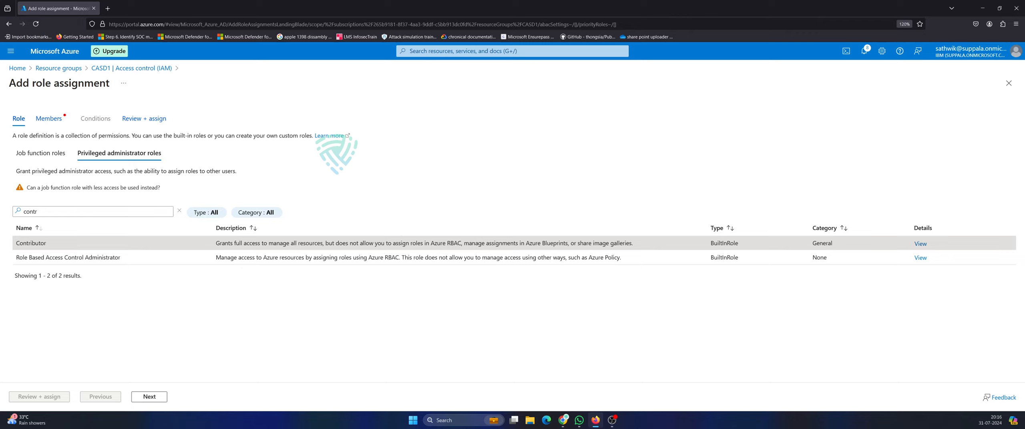
pyautogui.doubleClick(31, 243)
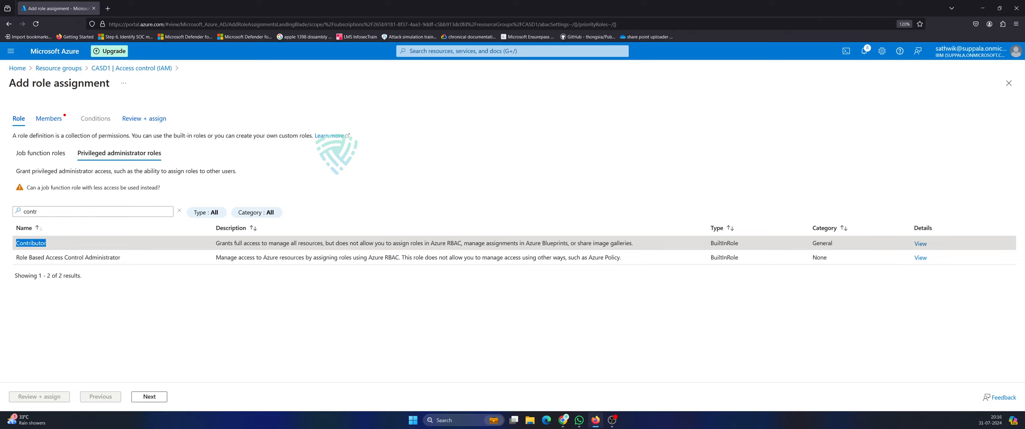
pyautogui.click(50, 118)
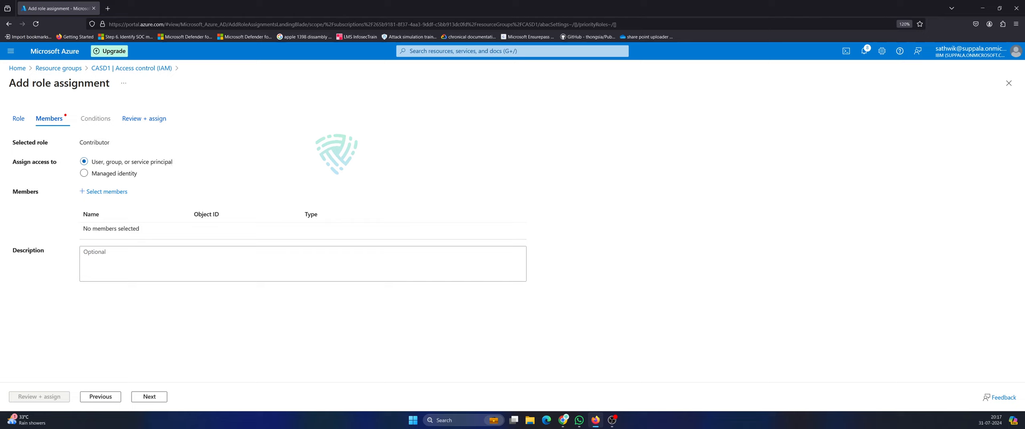
# Select the CASD1USERS group as the member of the Contributor assignment.
pyautogui.click(105, 192)
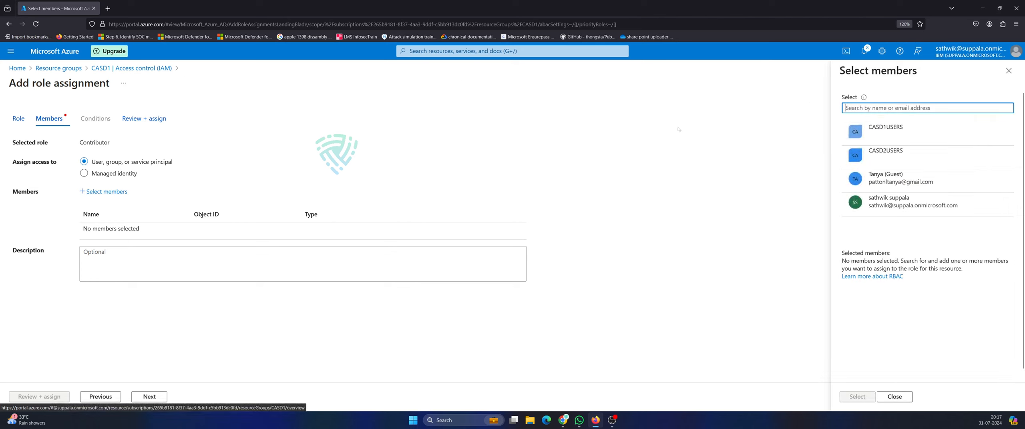
pyautogui.click(885, 132)
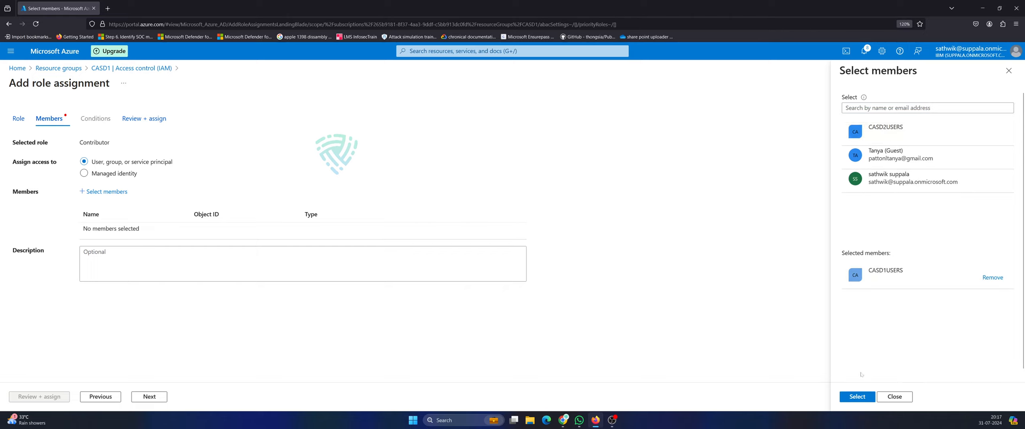
pyautogui.click(858, 397)
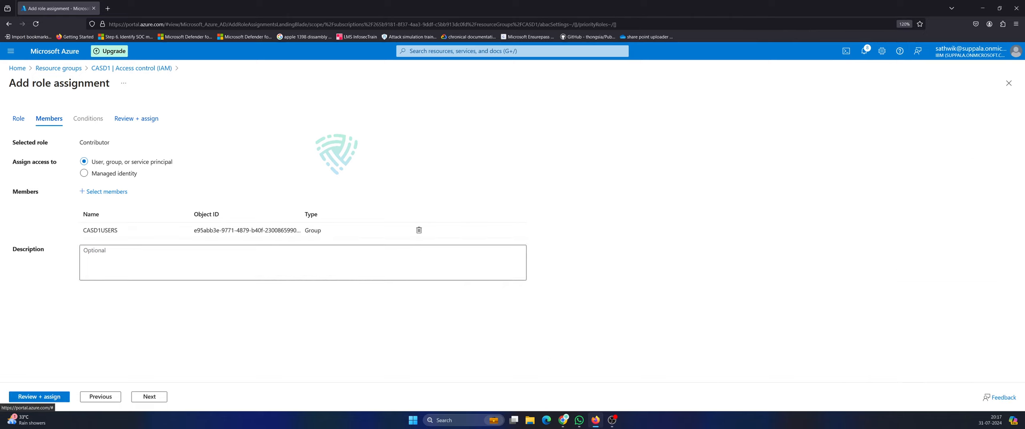
pyautogui.click(14, 117)
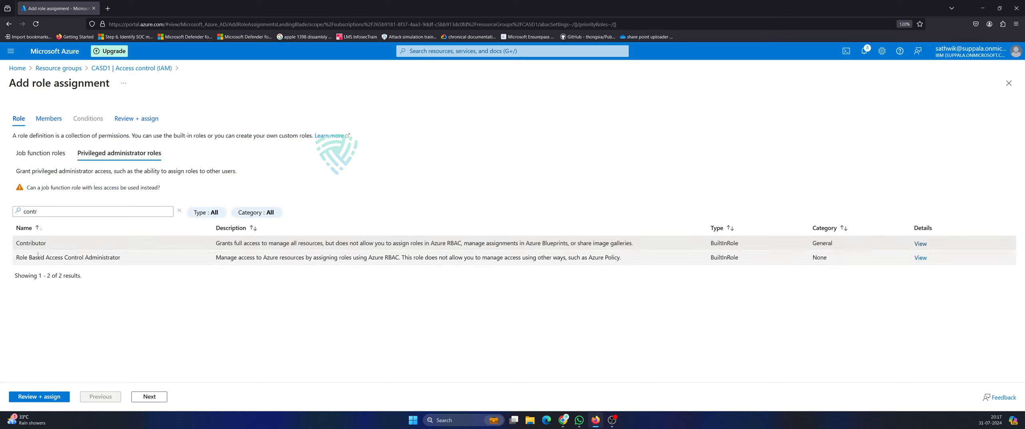
pyautogui.click(48, 118)
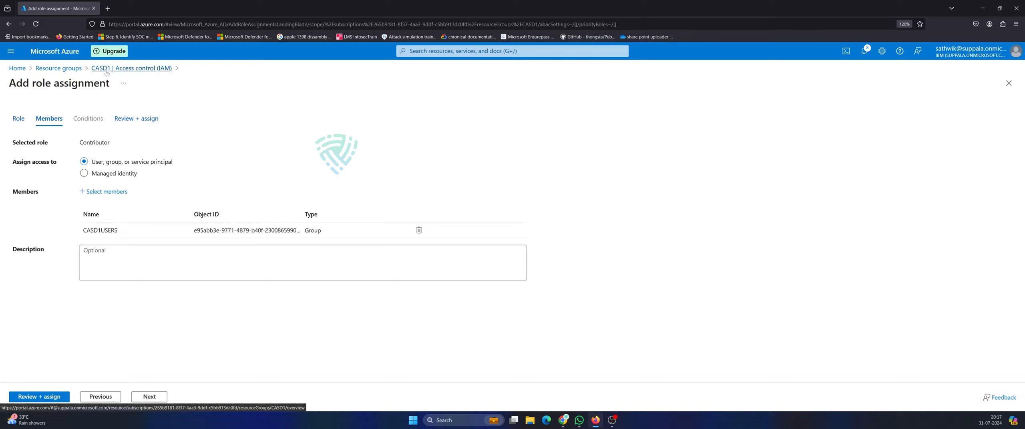
# Review the Contributor role and CASD1USERS member summary, then submit the assignment.
pyautogui.click(160, 399)
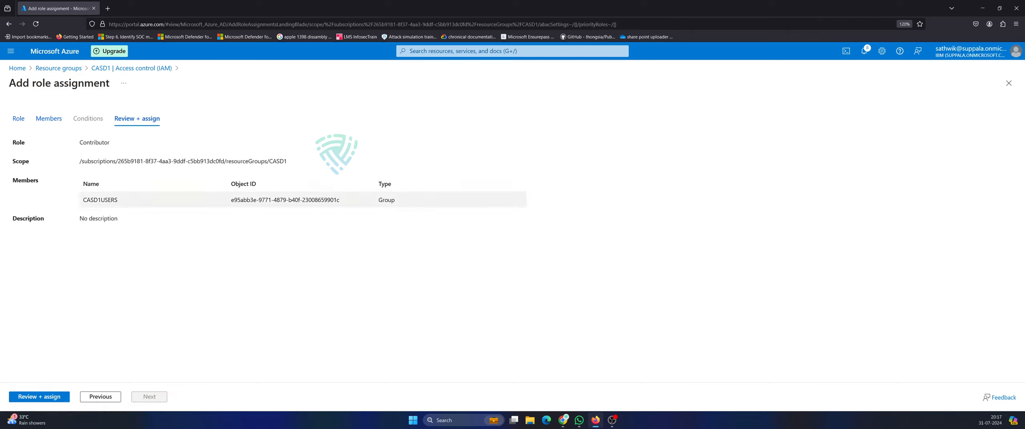
pyautogui.moveTo(79, 142); pyautogui.dragTo(149, 142)
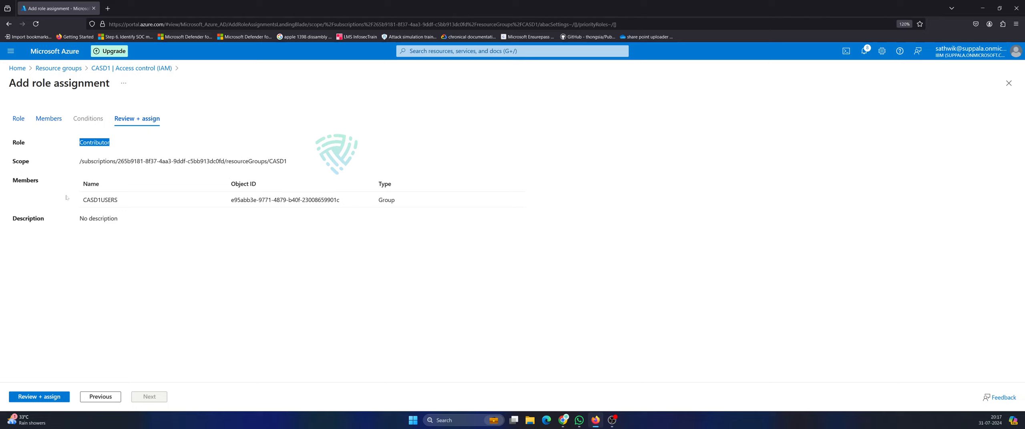
pyautogui.moveTo(80, 180); pyautogui.dragTo(137, 205)
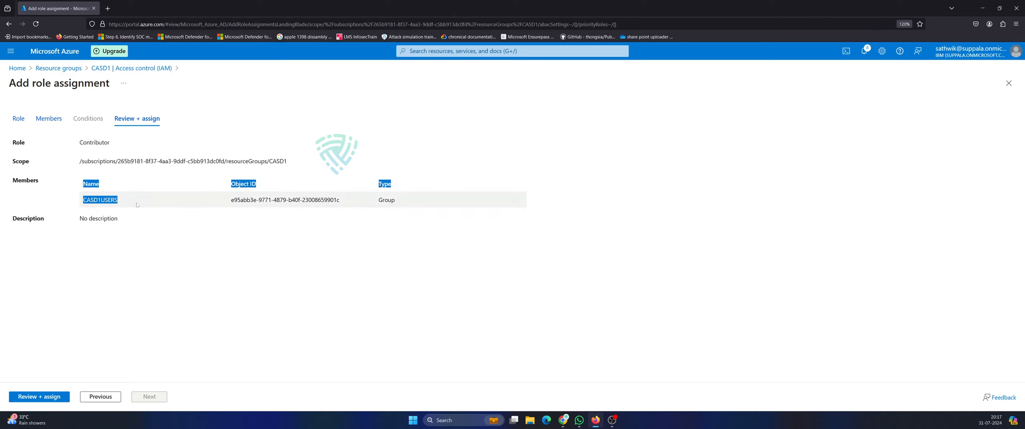
pyautogui.click(56, 398)
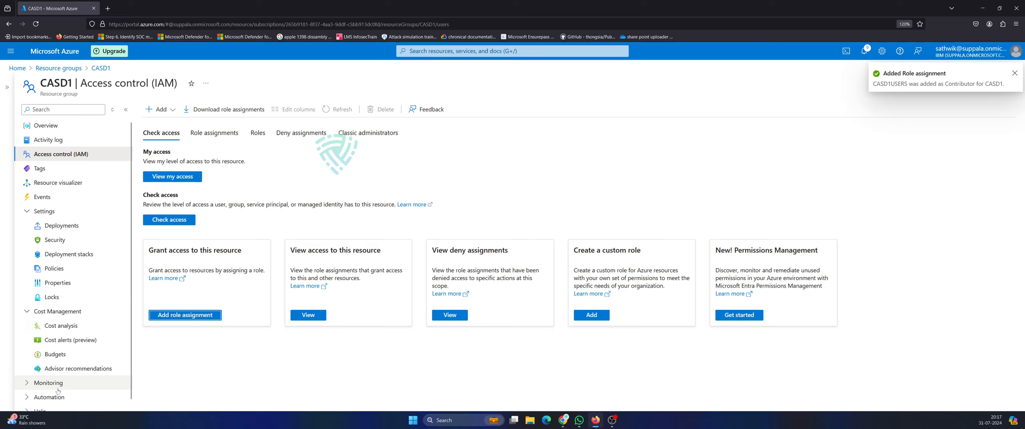
# Verify through Check access that CASD1USERS holds Contributor on CASD1, then go Home.
pyautogui.click(81, 158)
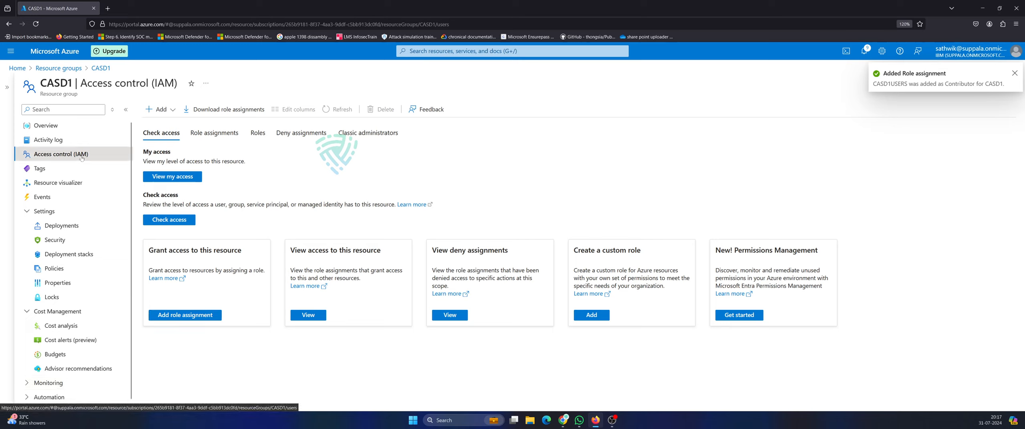
pyautogui.click(172, 223)
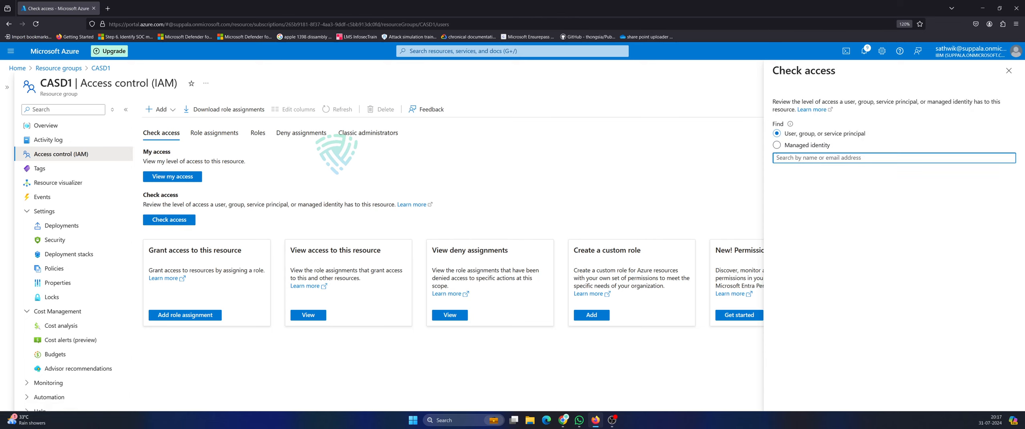
pyautogui.write('cad')
pyautogui.write('sd')
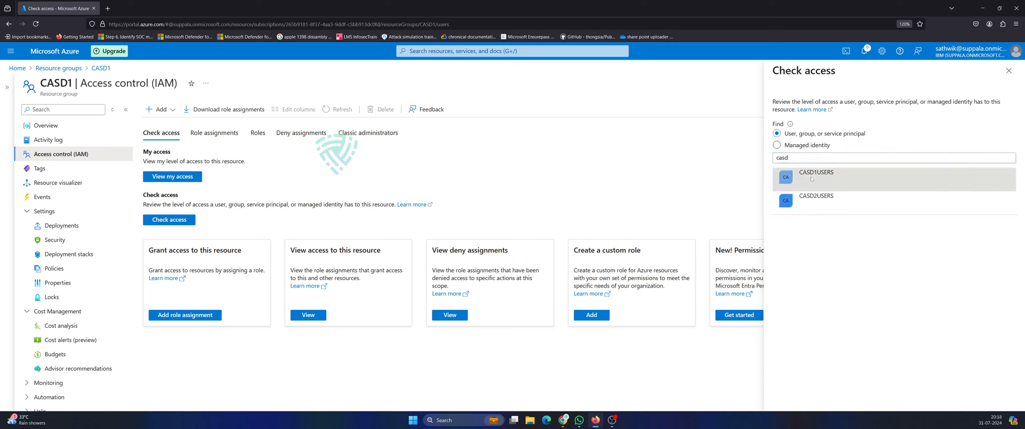
pyautogui.click(801, 176)
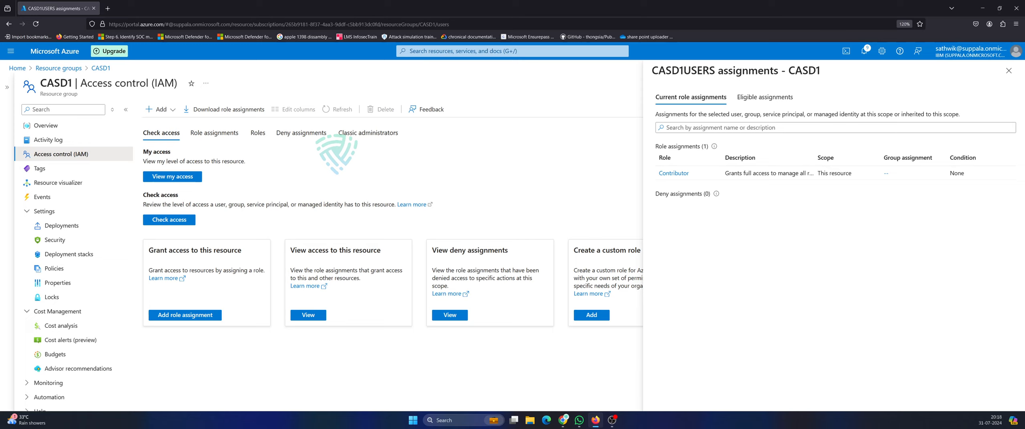
pyautogui.moveTo(652, 70); pyautogui.dragTo(718, 71)
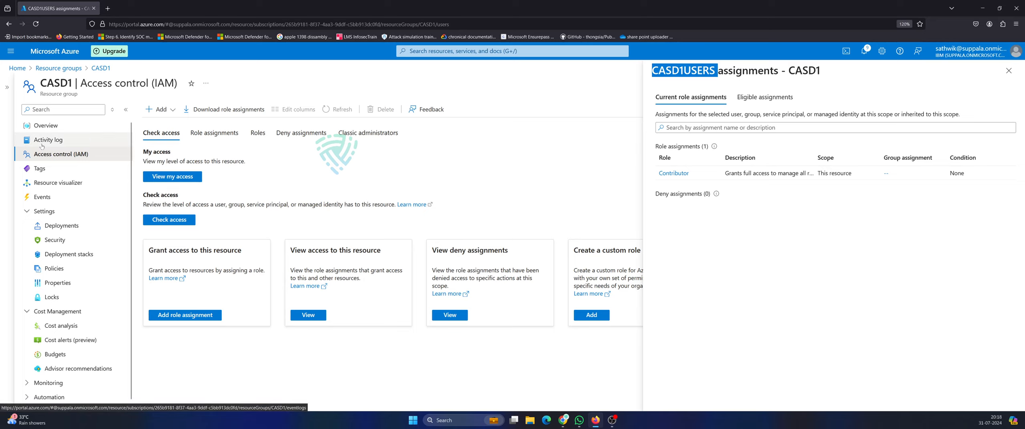
pyautogui.click(11, 70)
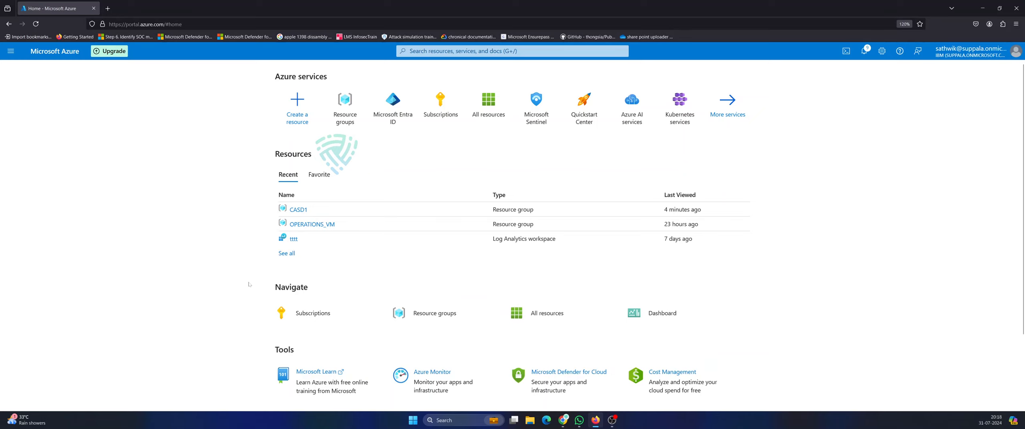
# Navigate to the CASD2 resource group's Access control (IAM) page.
pyautogui.click(392, 104)
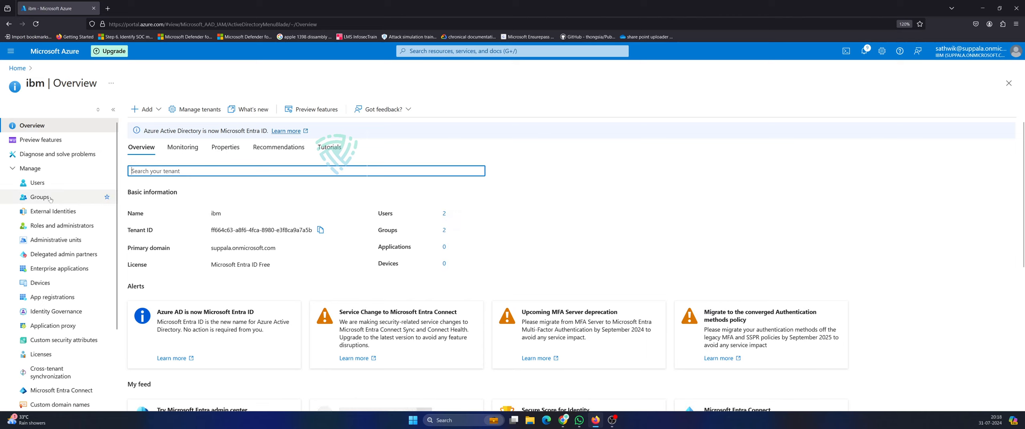
pyautogui.click(497, 51)
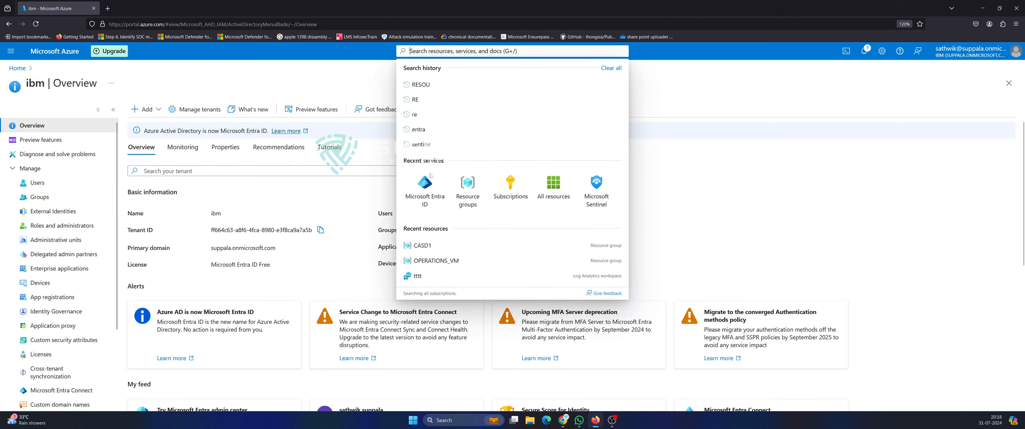
pyautogui.click(468, 196)
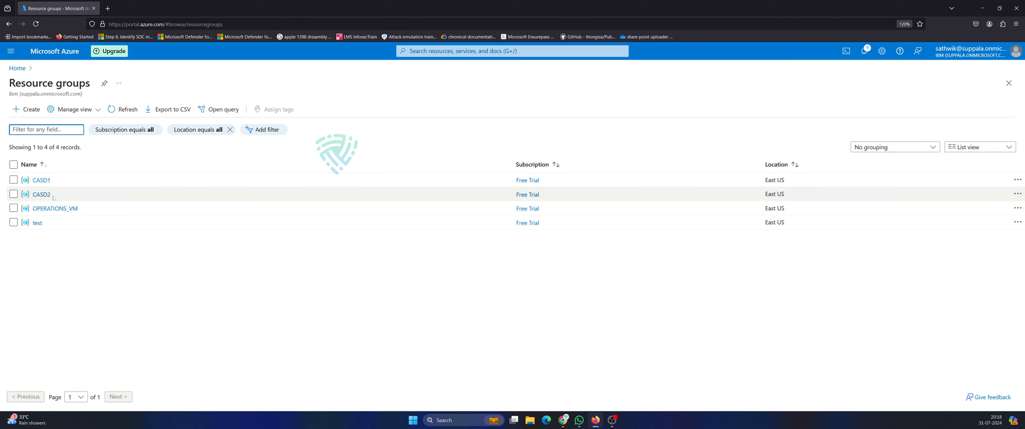
pyautogui.click(45, 195)
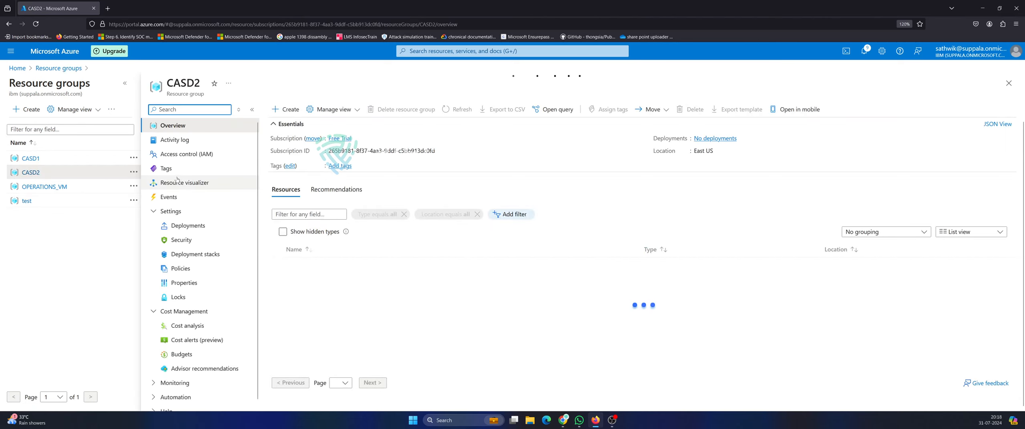
pyautogui.click(184, 154)
# Search 'casd' in Check access and confirm CASD2USERS has no assignments on CASD2.
pyautogui.click(296, 219)
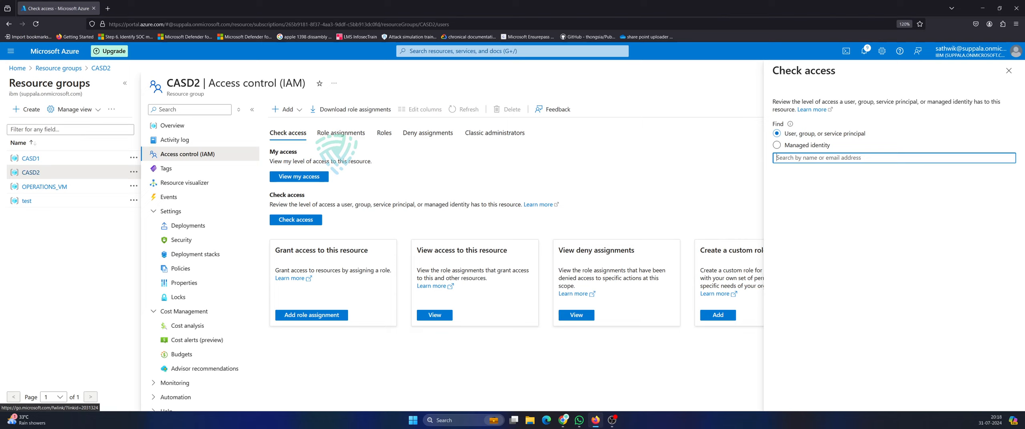
pyautogui.write('casd')
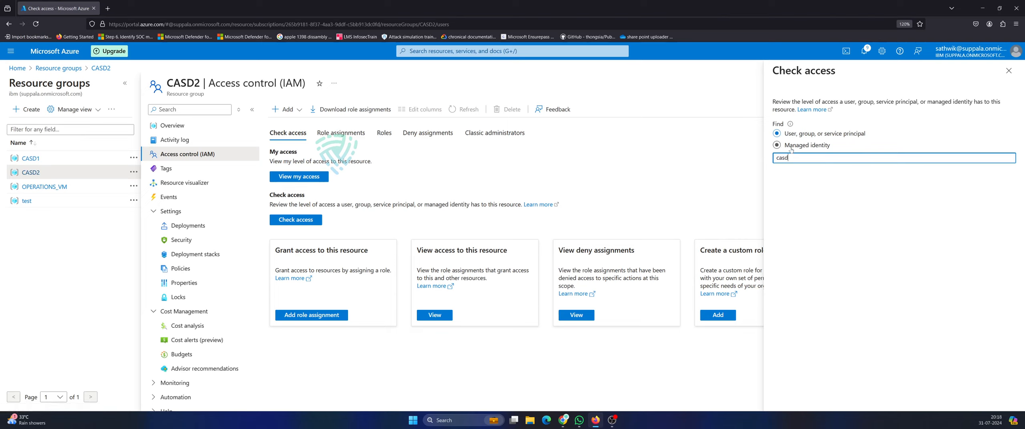
pyautogui.click(813, 201)
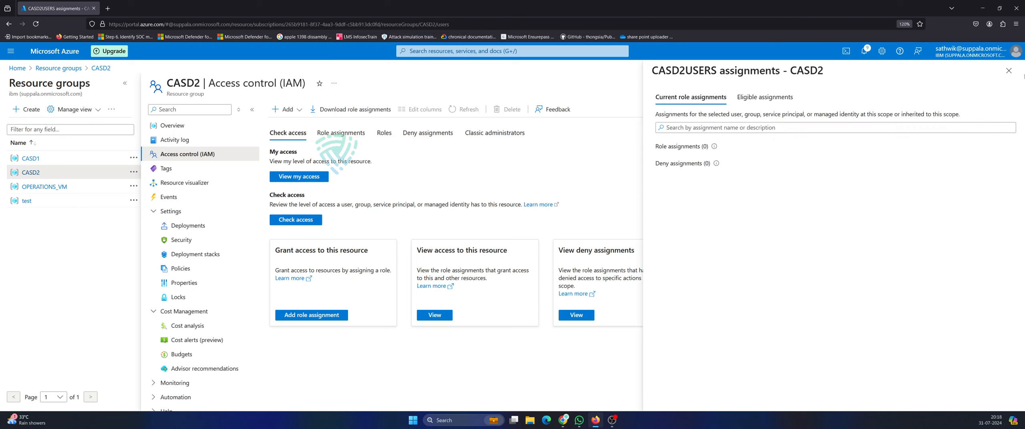
pyautogui.click(1008, 71)
# Browse CASD2's Role assignments and Roles tabs, noting the Contributor role.
pyautogui.click(352, 137)
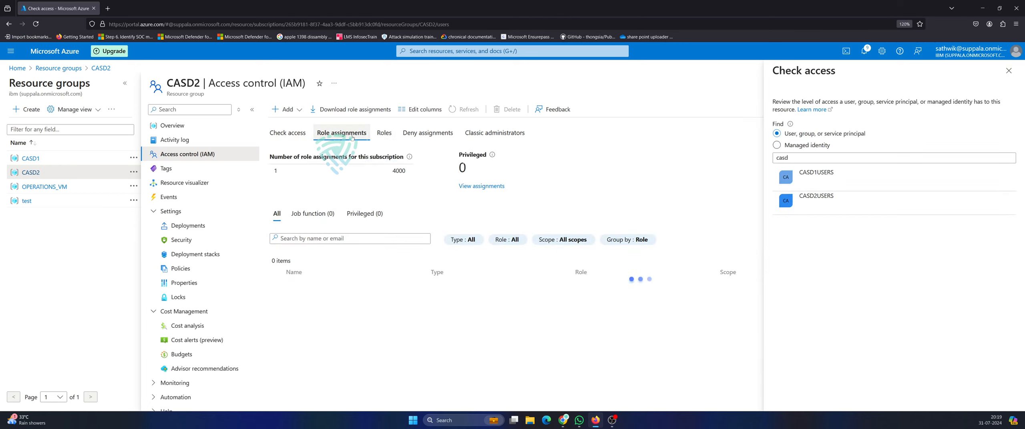
pyautogui.click(384, 132)
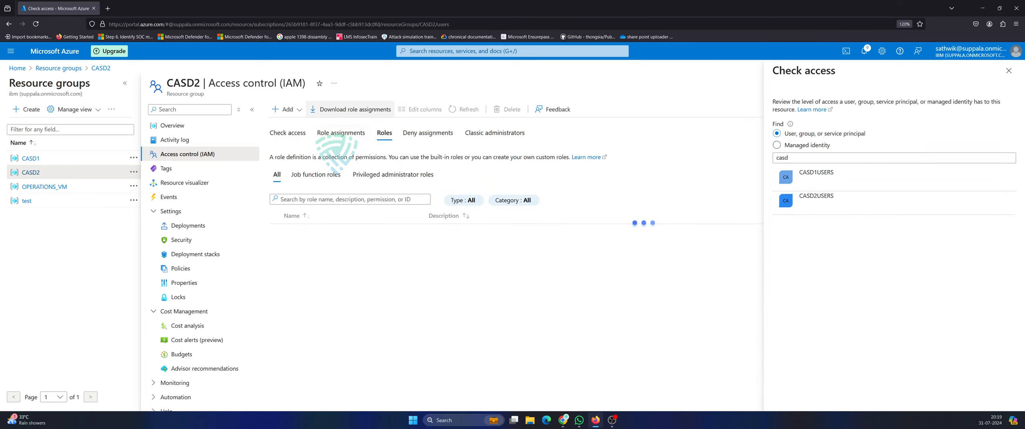
pyautogui.click(300, 110)
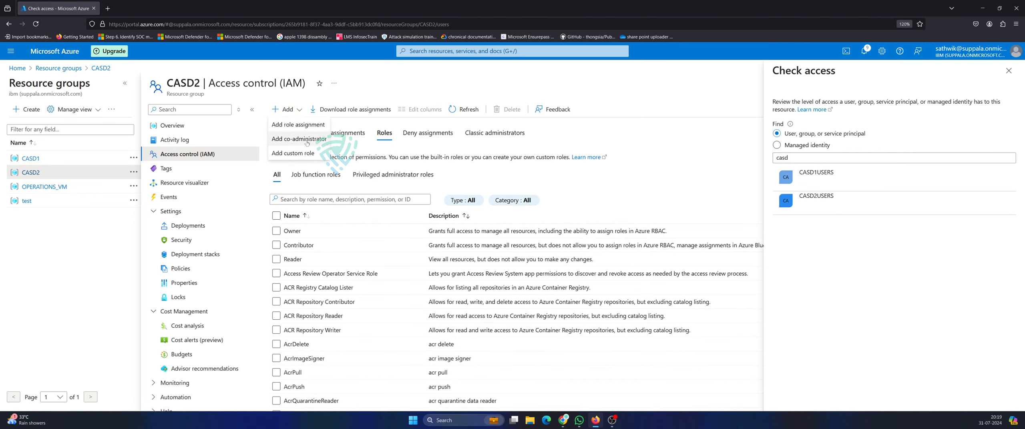
pyautogui.click(366, 182)
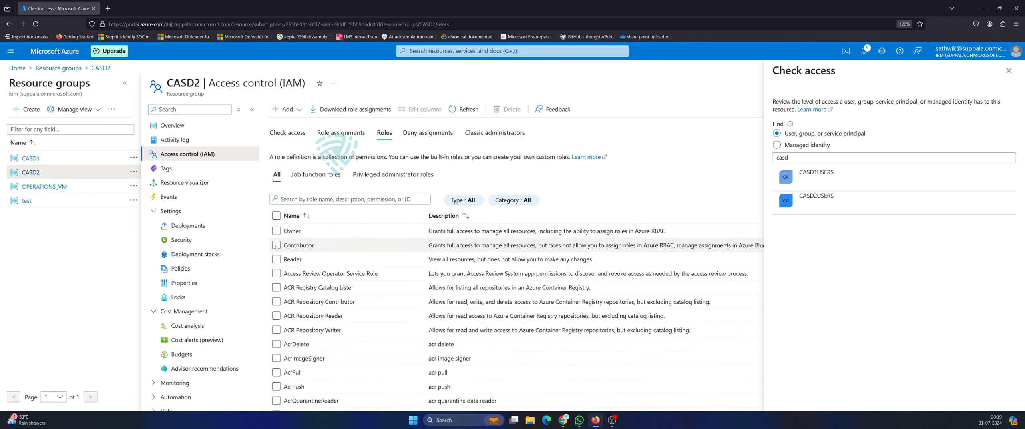
pyautogui.moveTo(276, 246); pyautogui.dragTo(314, 245)
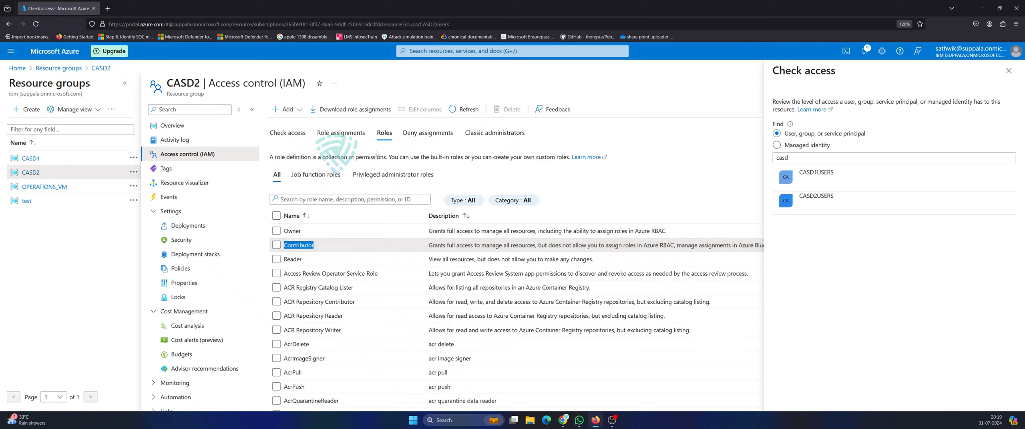
pyautogui.click(287, 133)
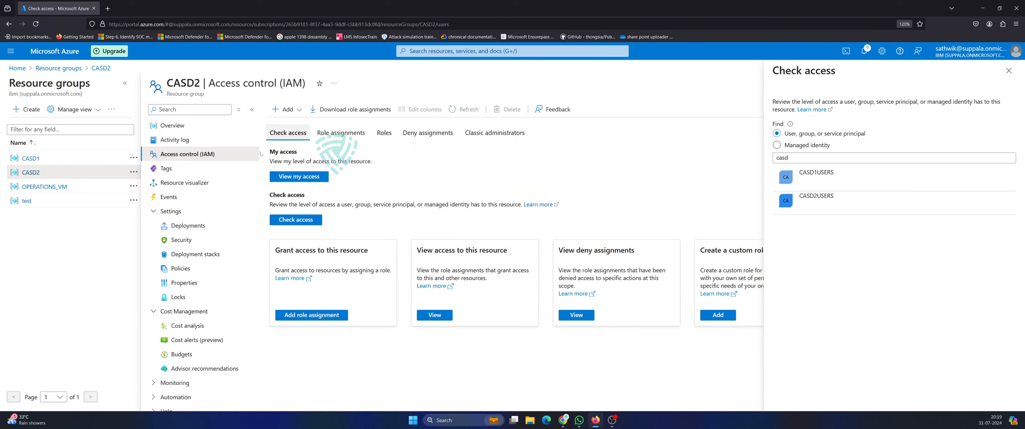
# Start a CASD2 role assignment with the privileged Owner role.
pyautogui.click(313, 315)
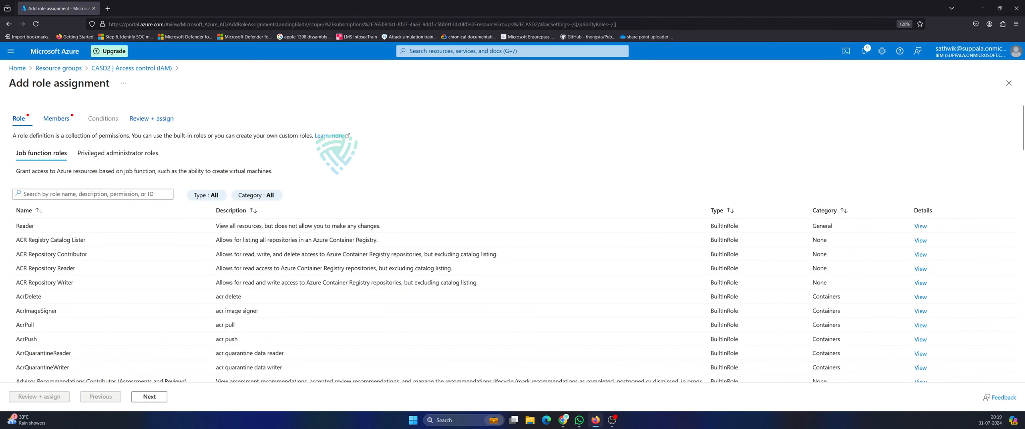
pyautogui.click(127, 154)
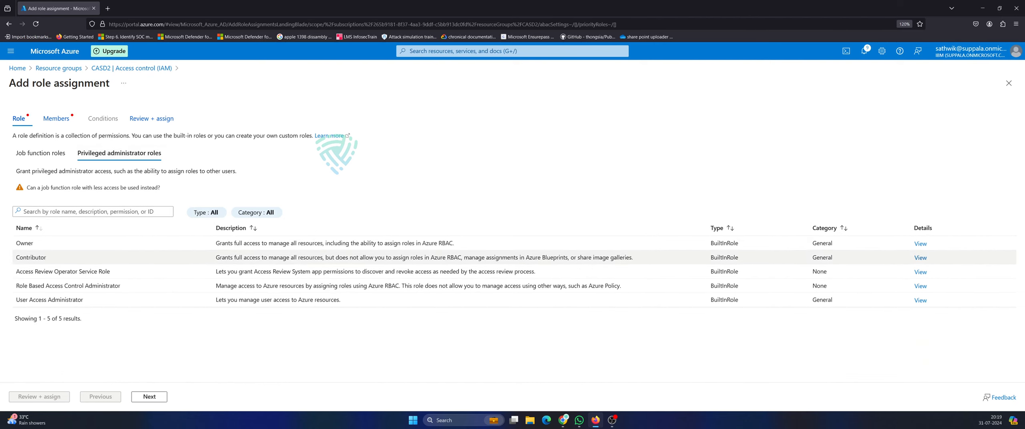
pyautogui.click(33, 248)
pyautogui.click(149, 396)
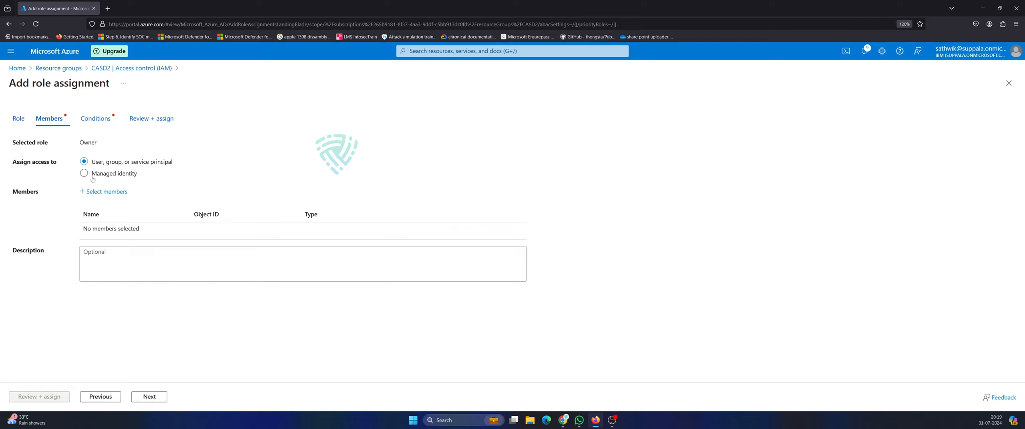
# Choose the CASD2USERS group as the Owner assignment's member.
pyautogui.click(107, 191)
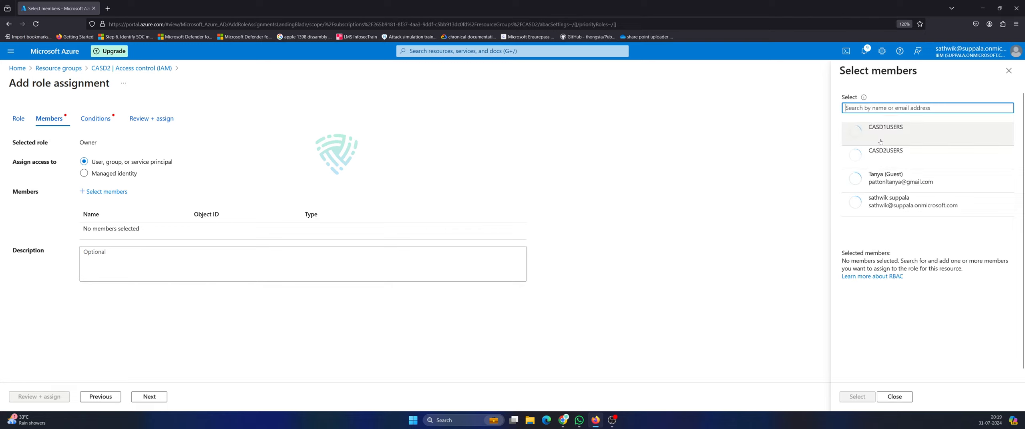
pyautogui.click(886, 157)
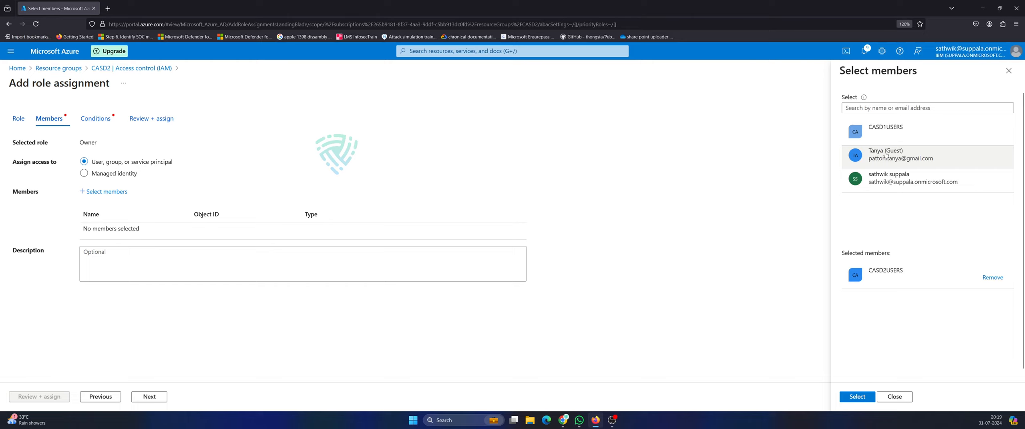
pyautogui.click(857, 397)
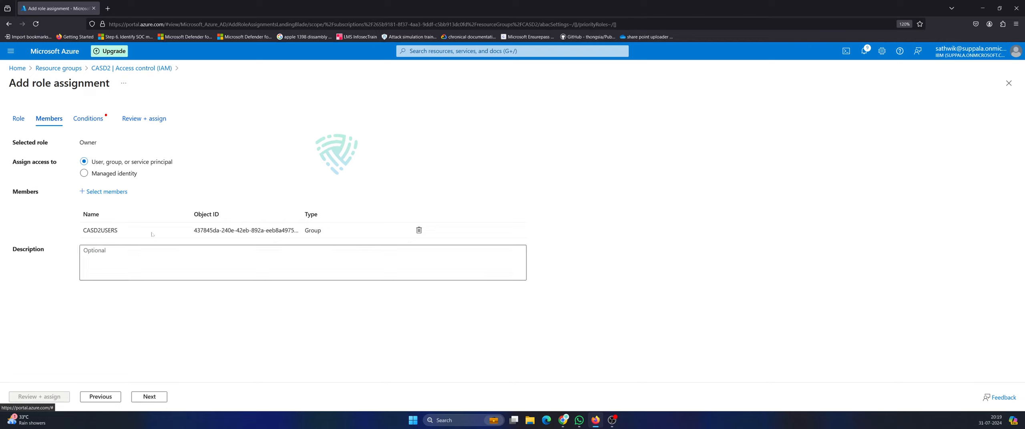
pyautogui.click(148, 397)
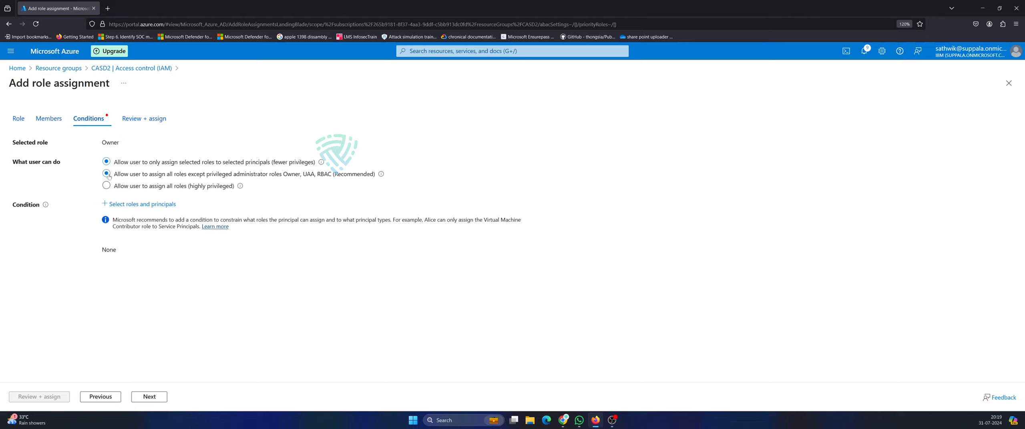
# Allow assigning all roles except privileged administrator ones, then review and assign.
pyautogui.click(106, 174)
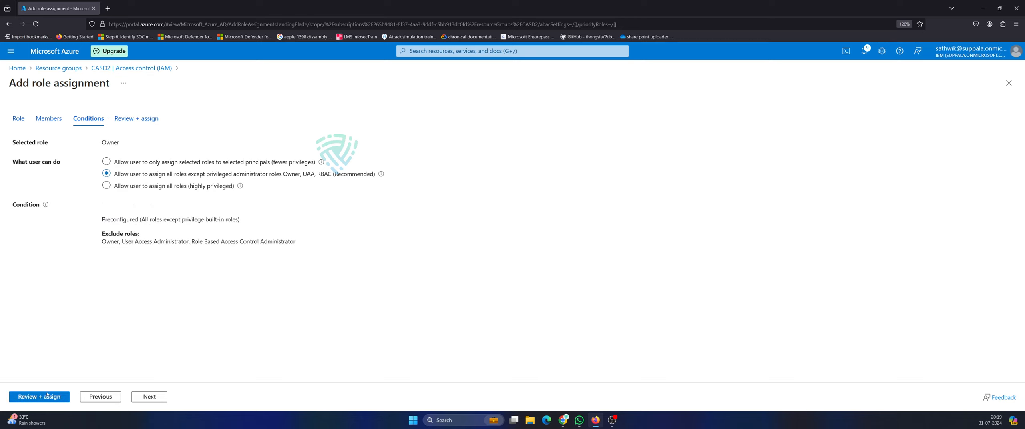
pyautogui.click(150, 396)
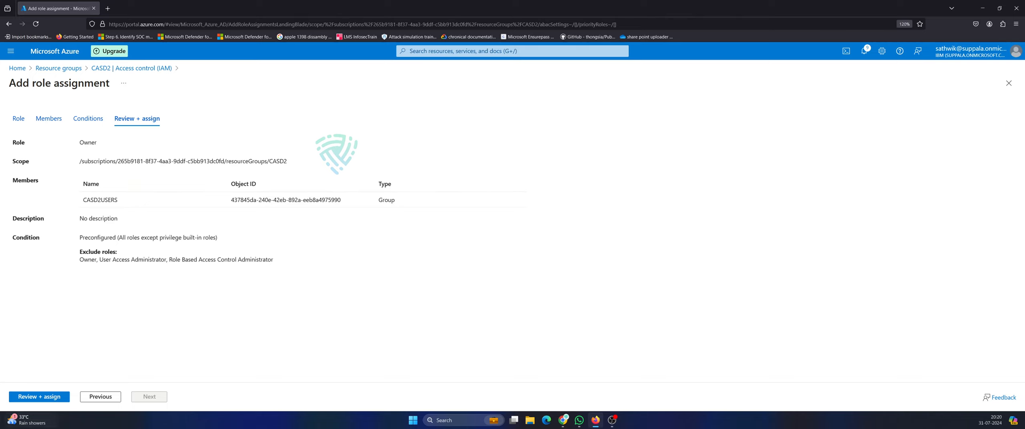
pyautogui.click(43, 397)
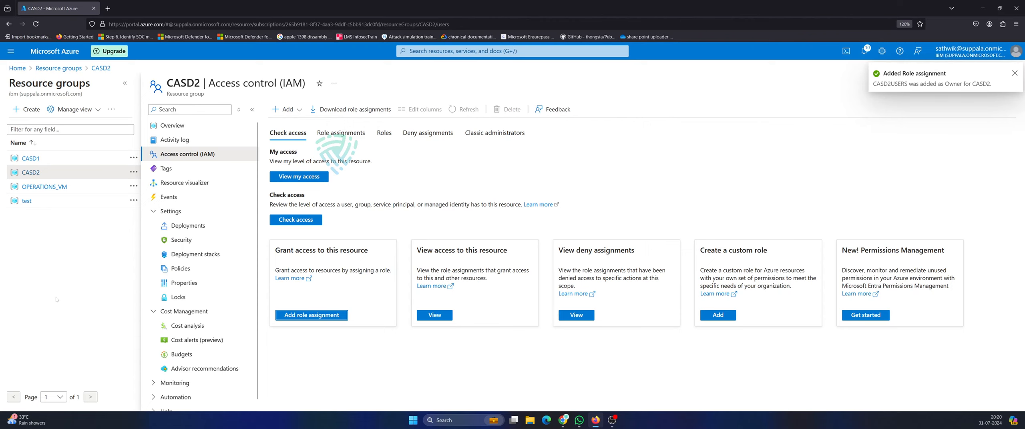
# Collapse the side pane and go to the Resource groups service from the top search.
pyautogui.click(125, 82)
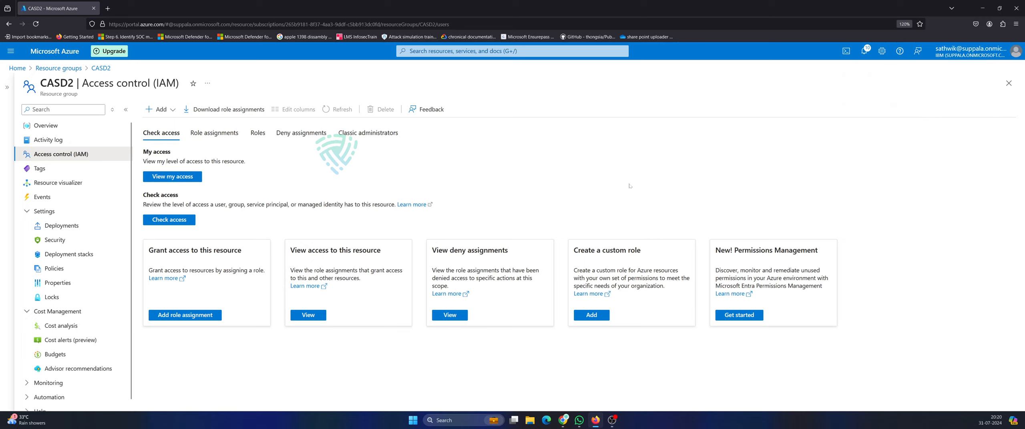
pyautogui.click(512, 51)
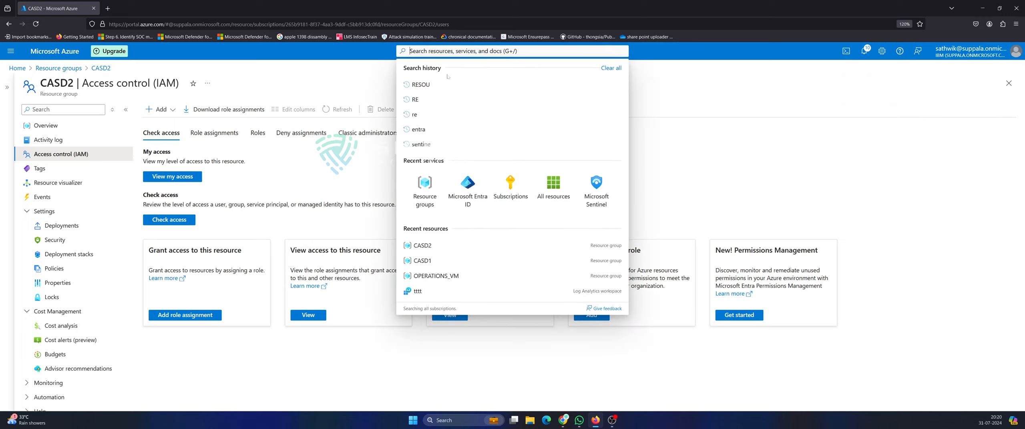
pyautogui.click(425, 192)
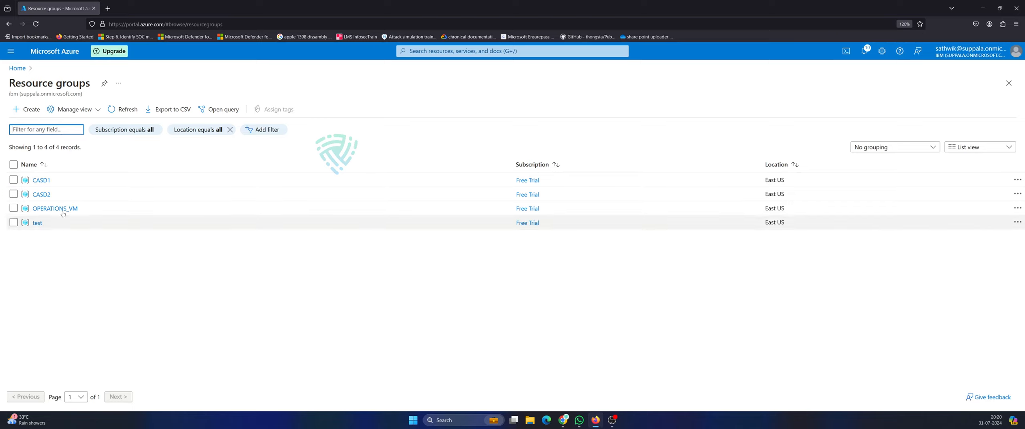
# Highlight the CASD2 and CASD1 names in the resource group list, then clear the highlight.
pyautogui.click(49, 196)
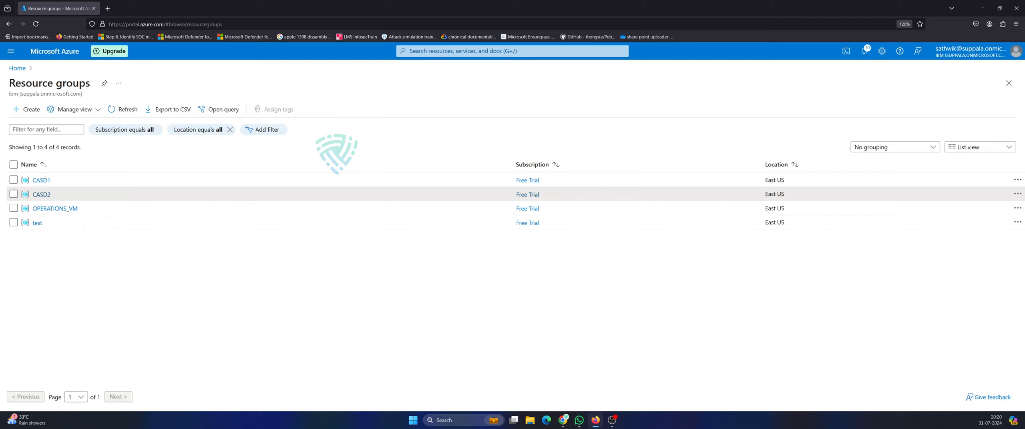
pyautogui.moveTo(53, 195); pyautogui.dragTo(32, 195)
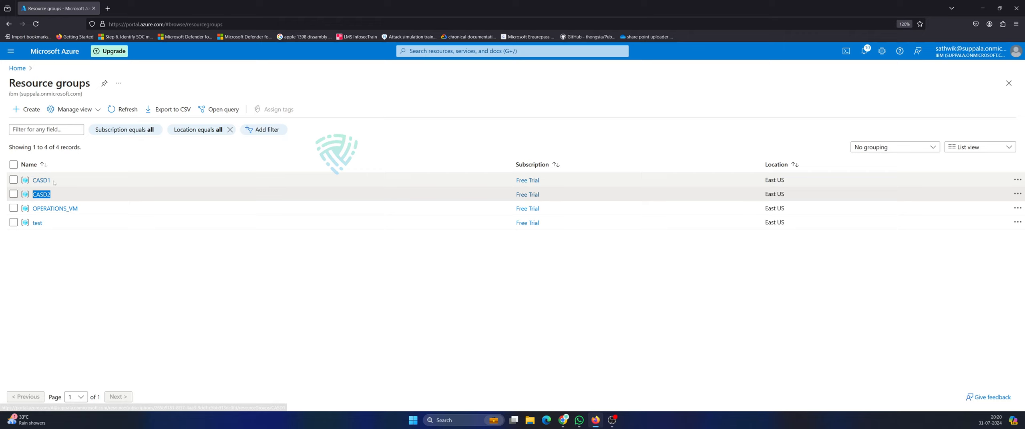
pyautogui.moveTo(54, 180); pyautogui.dragTo(2, 185)
pyautogui.moveTo(83, 209); pyautogui.dragTo(47, 209)
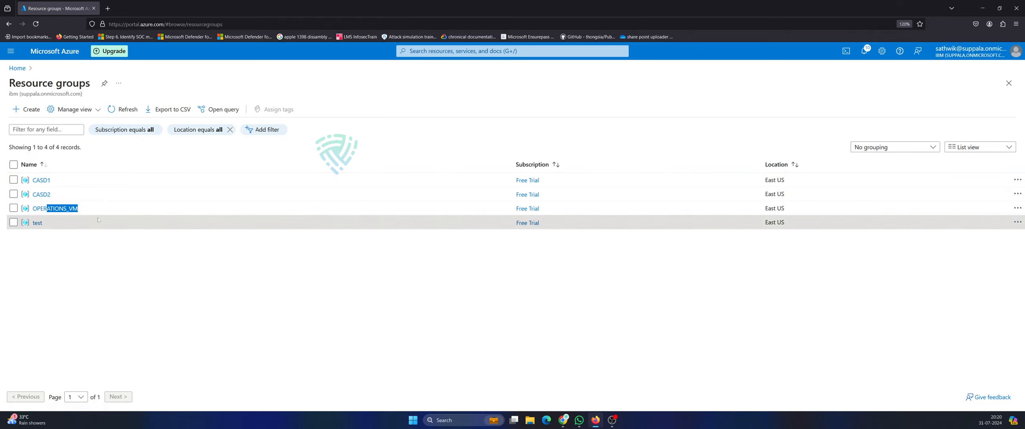
pyautogui.click(3, 282)
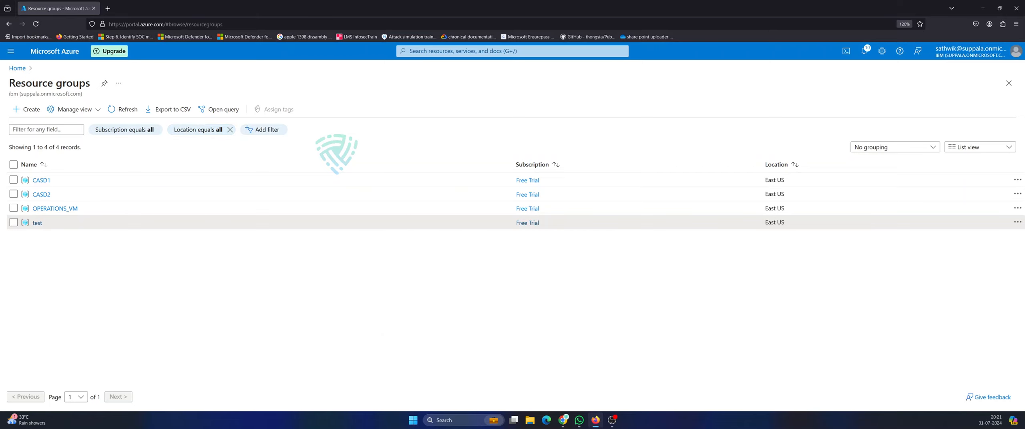
# Open the CASD2 resource group's Overview, which shows 0 resources and no deployments.
pyautogui.click(468, 51)
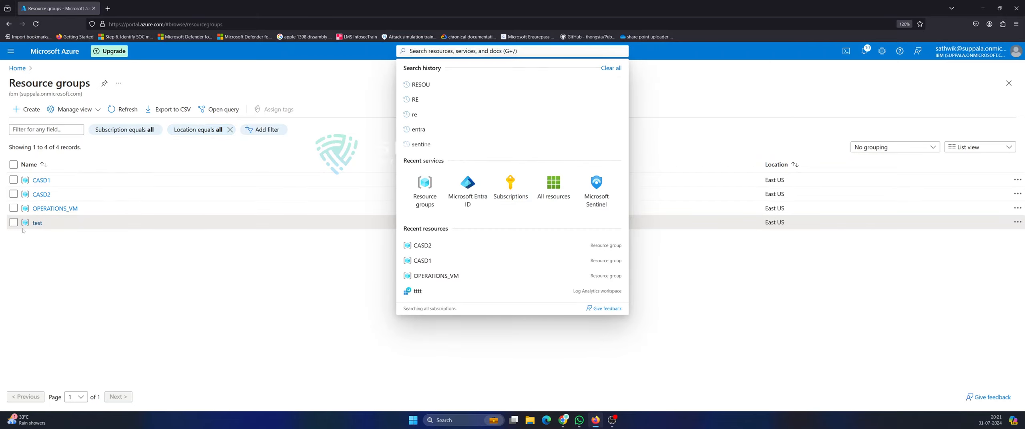
pyautogui.click(259, 287)
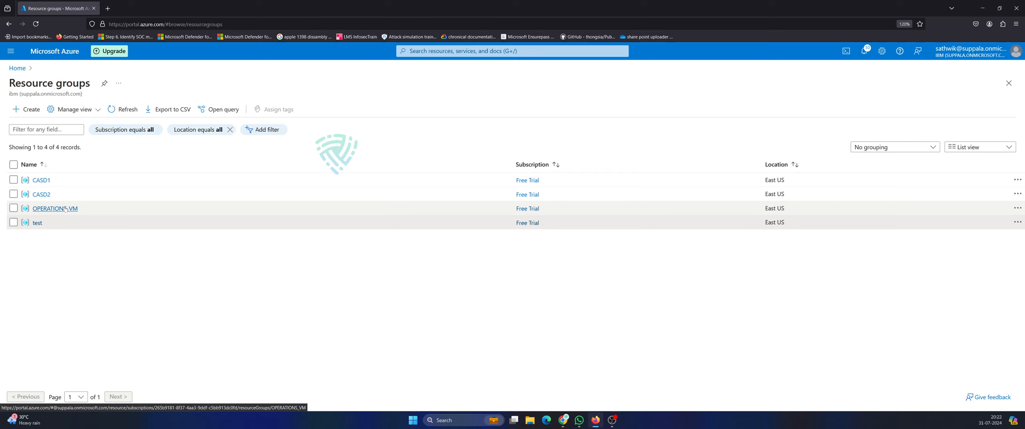
pyautogui.click(469, 51)
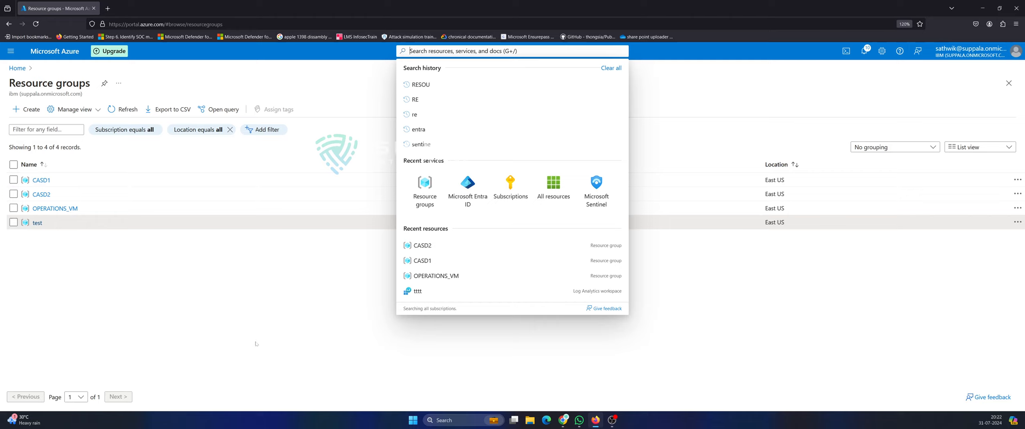
pyautogui.click(194, 285)
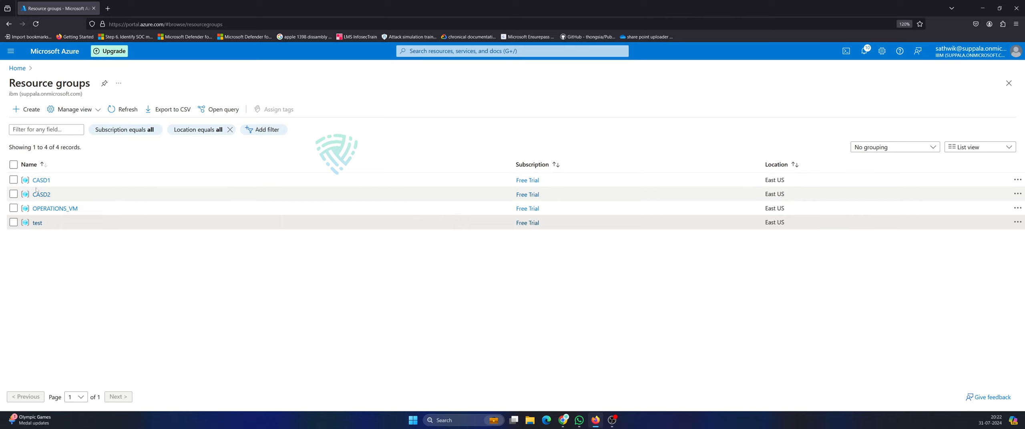
pyautogui.click(39, 197)
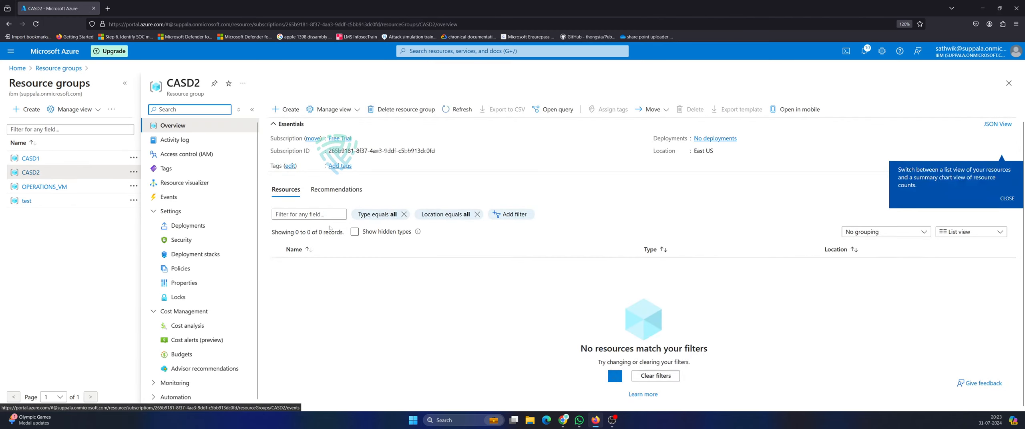
# Start adding a resource to CASD2 and search the Marketplace for vm.
pyautogui.click(287, 109)
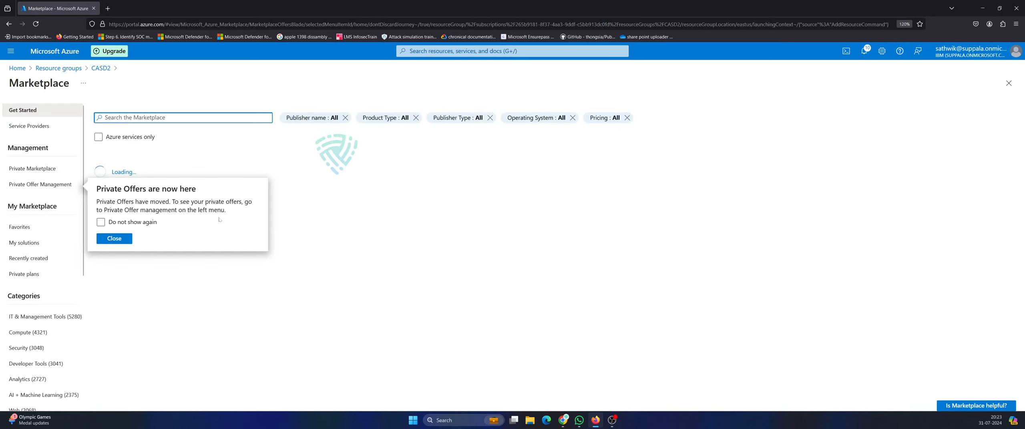
pyautogui.click(115, 239)
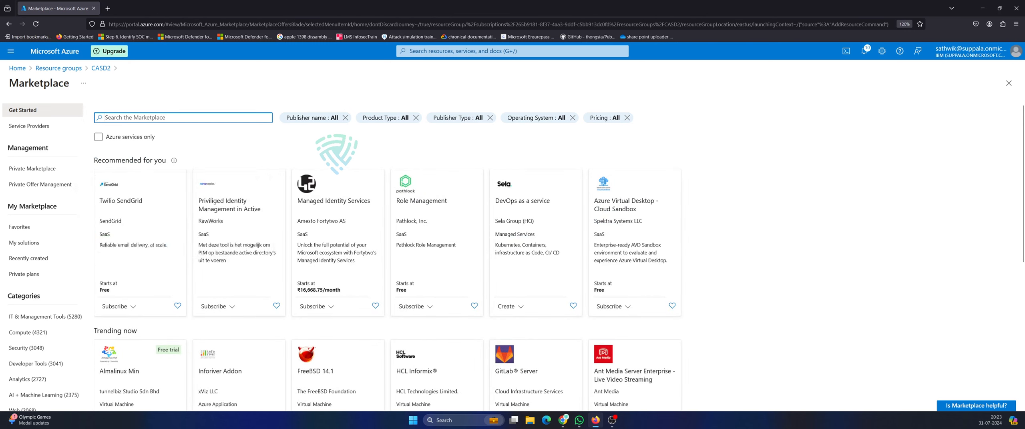
pyautogui.write('v')
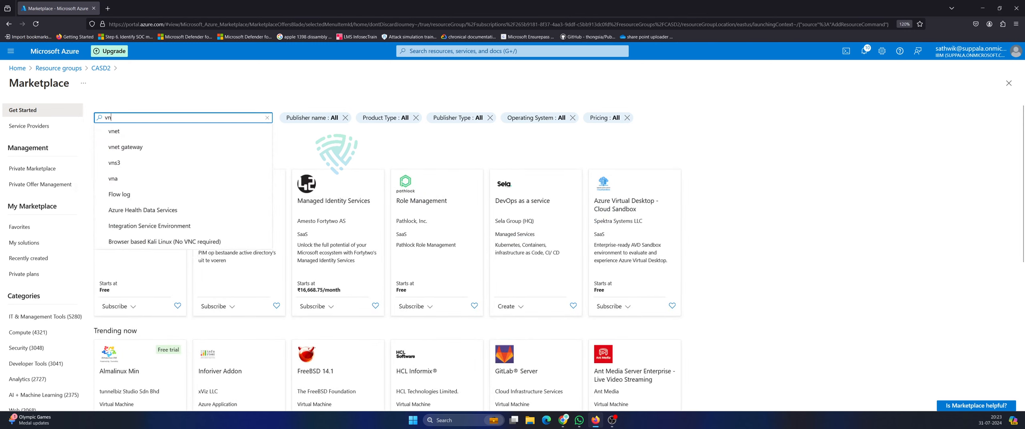
pyautogui.write('n')
pyautogui.press('BackSpace')
pyautogui.write('m')
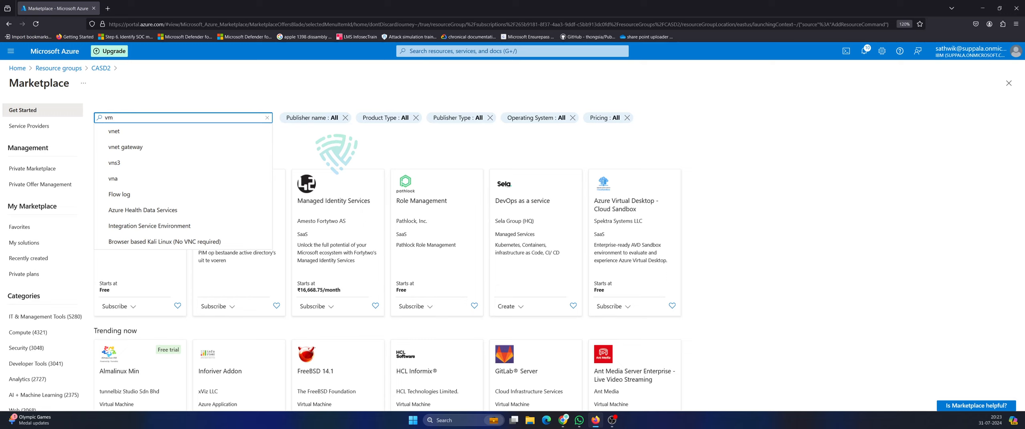
pyautogui.press('Return')
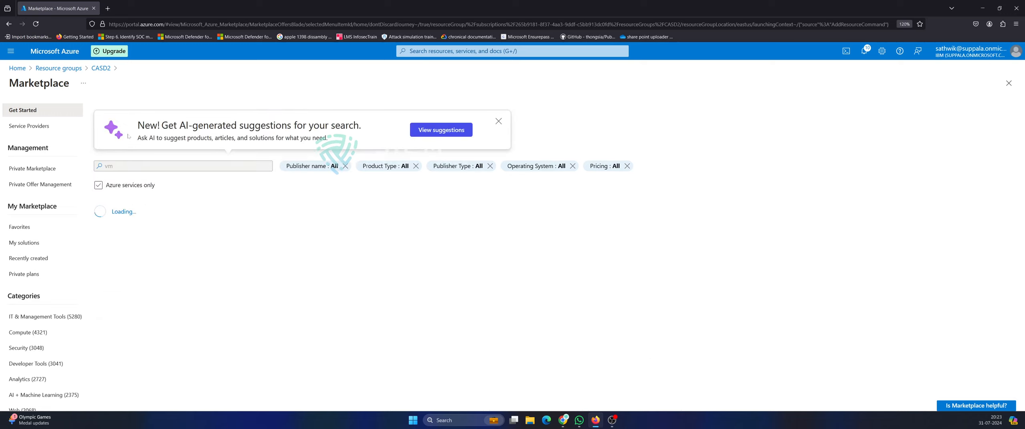
# Open the Microsoft Virtual machine offering and create it with the Virtual machine plan.
pyautogui.click(499, 123)
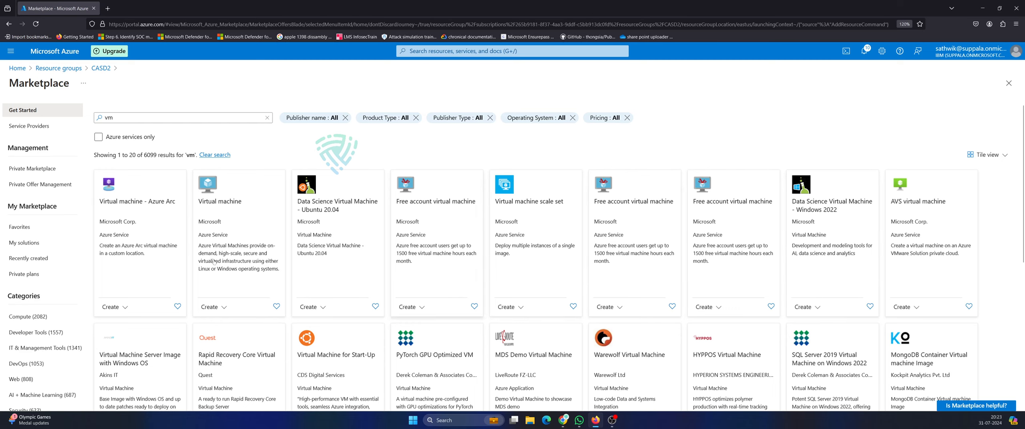
pyautogui.scroll(-5, 408, 307)
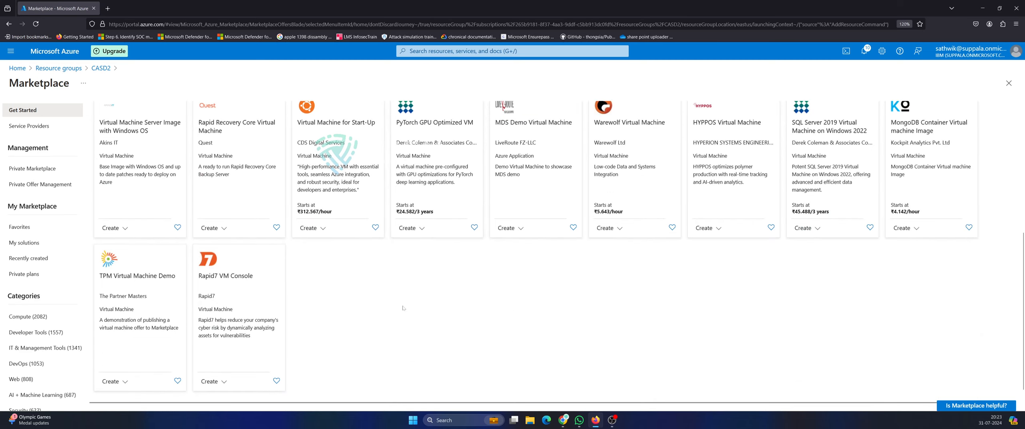
pyautogui.scroll(5, 395, 307)
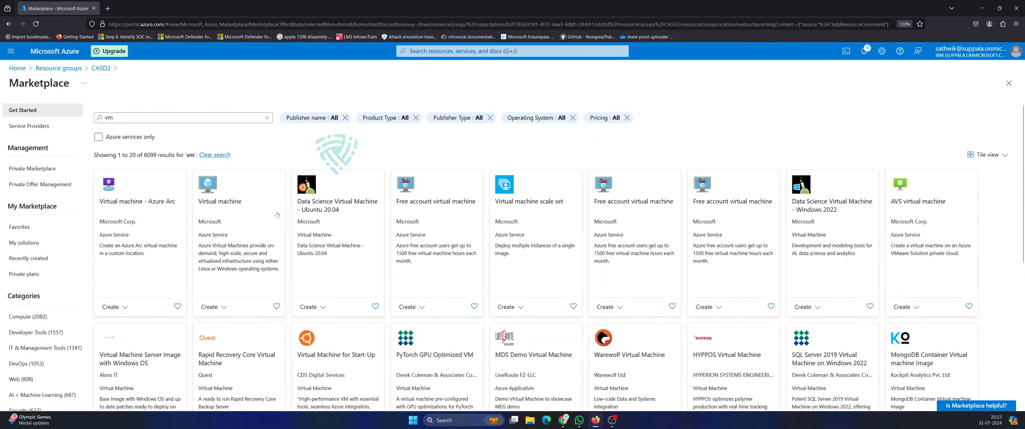
pyautogui.click(218, 231)
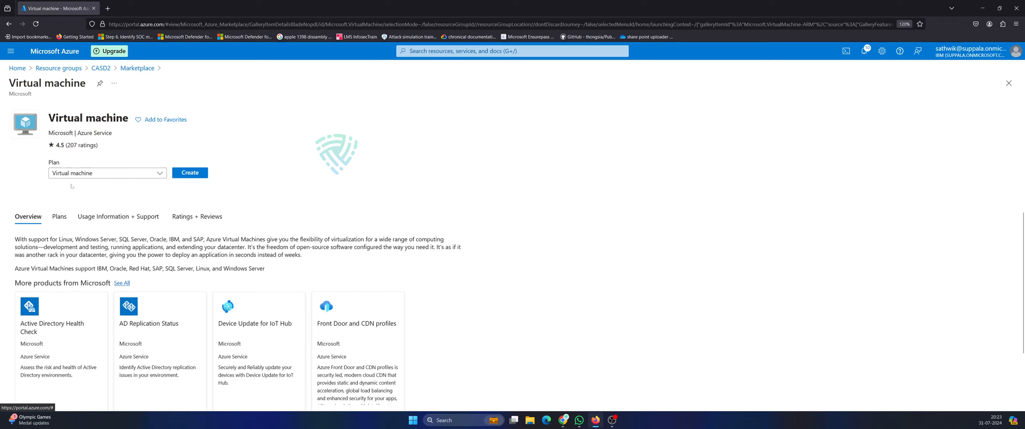
pyautogui.click(157, 175)
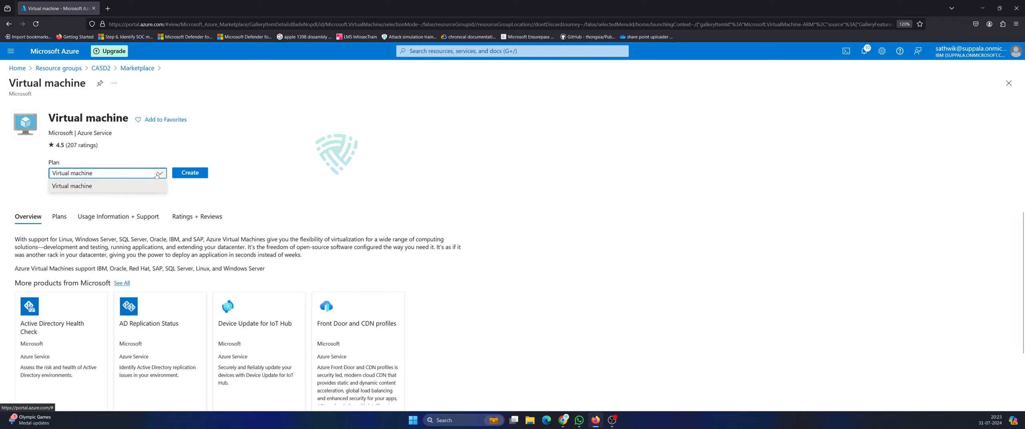
pyautogui.click(157, 175)
pyautogui.click(193, 178)
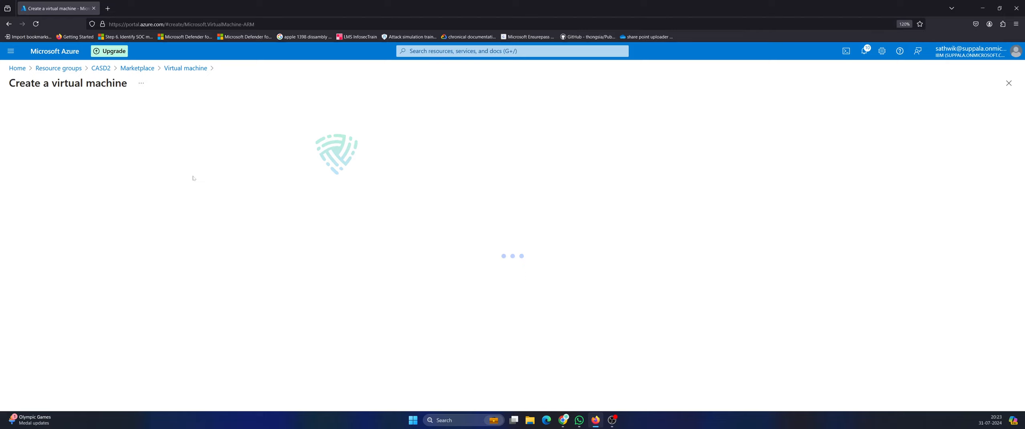
# Name the virtual machine windows and keep Availability zone as the availability option.
pyautogui.scroll(-3, 177, 231)
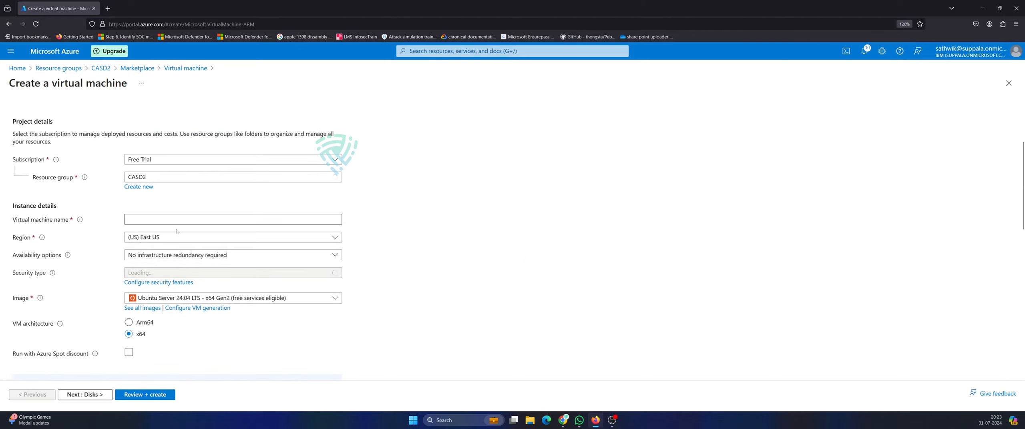
pyautogui.click(176, 220)
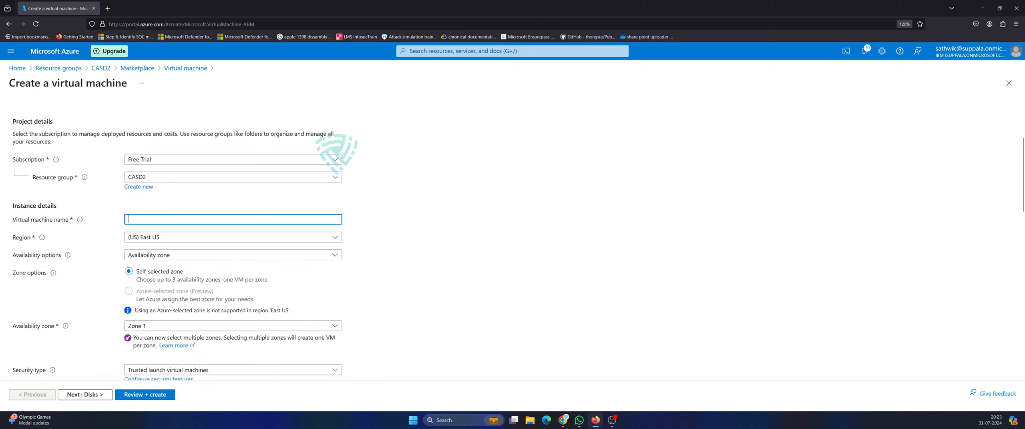
pyautogui.write('windows')
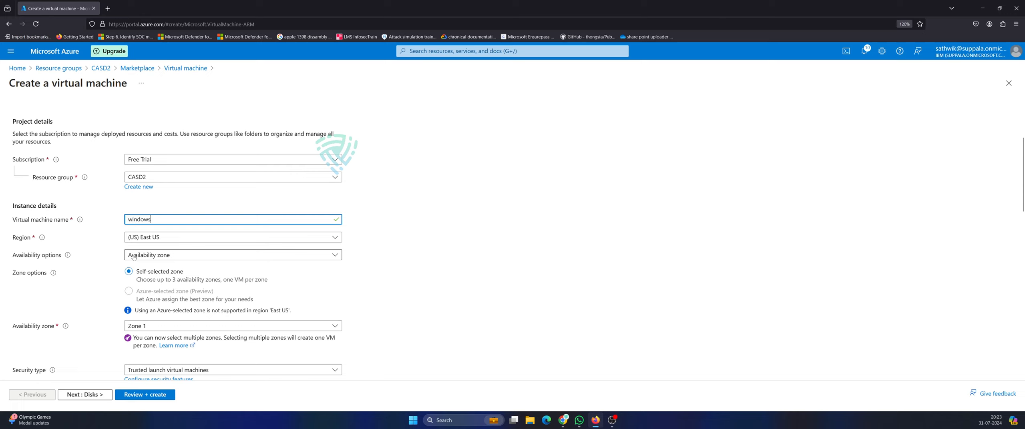
pyautogui.click(162, 255)
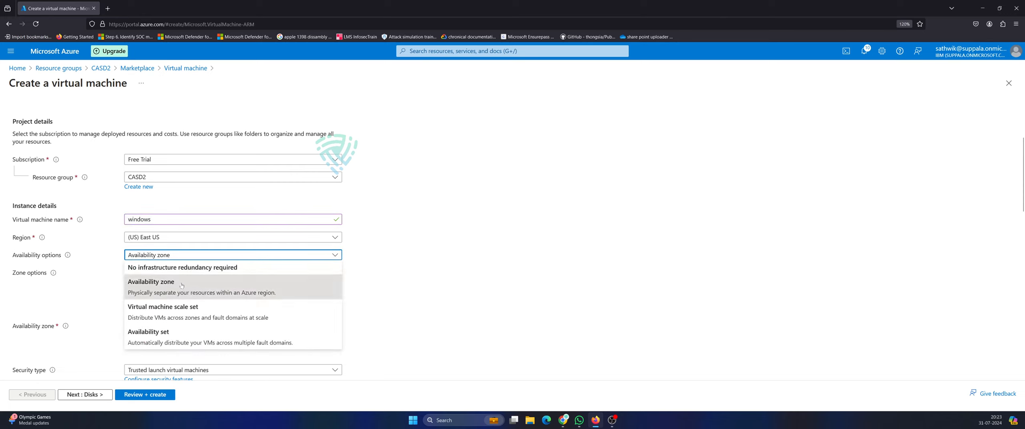
pyautogui.click(191, 296)
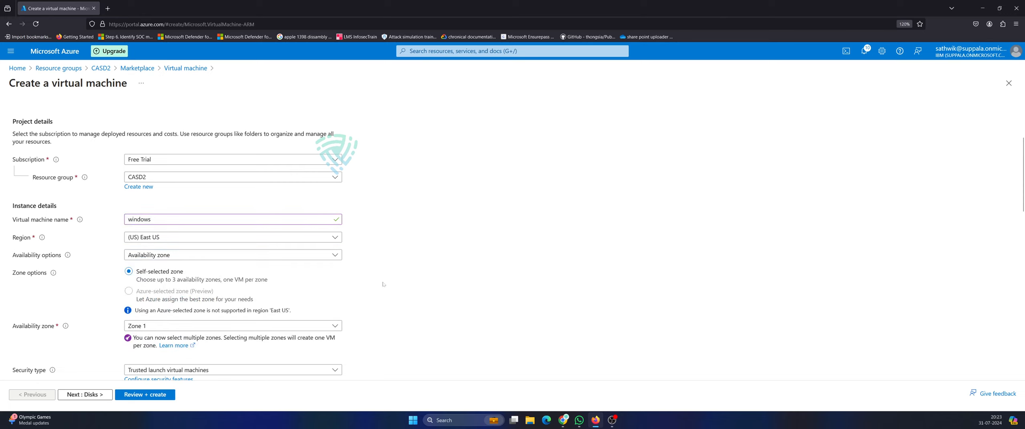
# Keep the Ubuntu Server 24.04 LTS image and the Standard_B1s size.
pyautogui.scroll(-4, 377, 259)
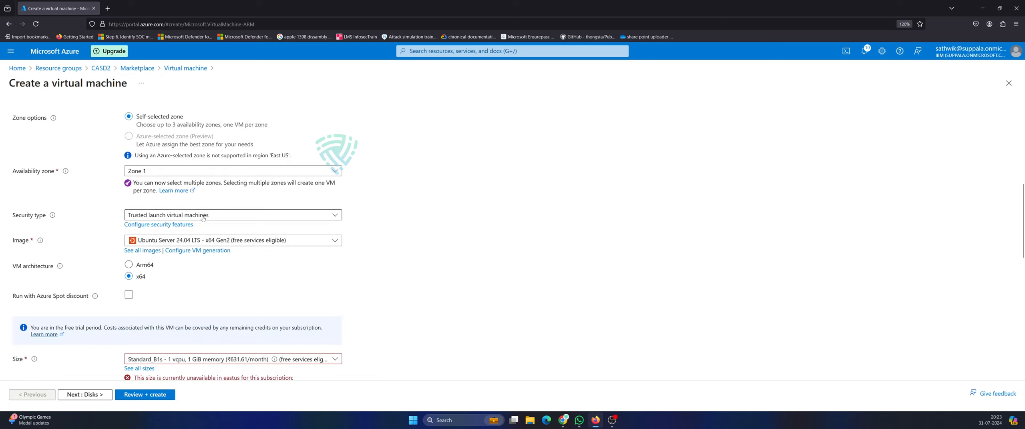
pyautogui.click(246, 240)
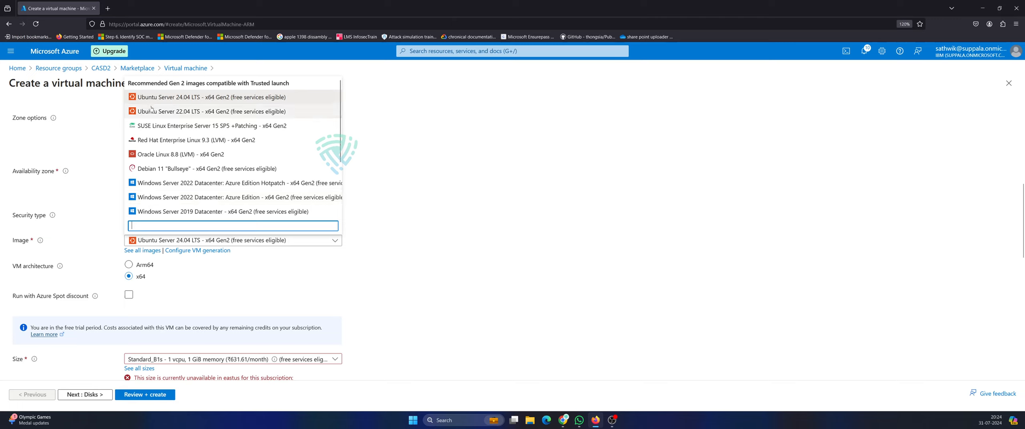
pyautogui.click(257, 98)
pyautogui.scroll(-2, 290, 294)
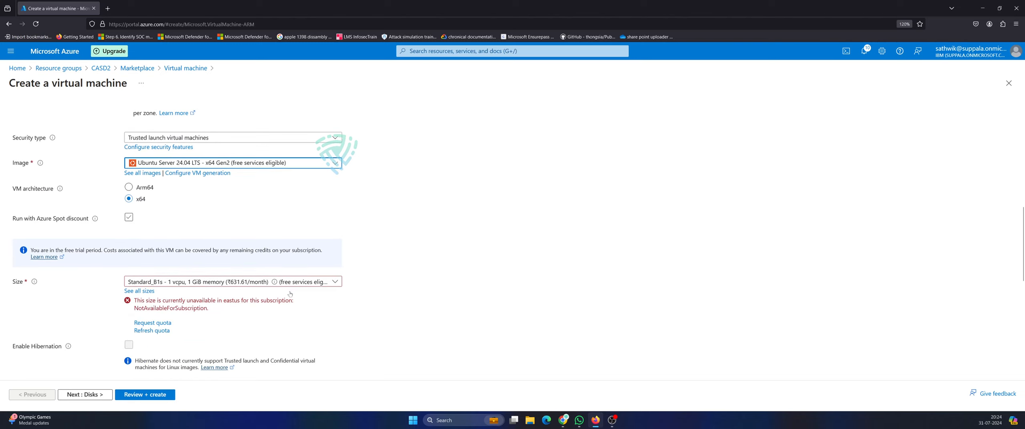
pyautogui.click(330, 283)
pyautogui.click(348, 287)
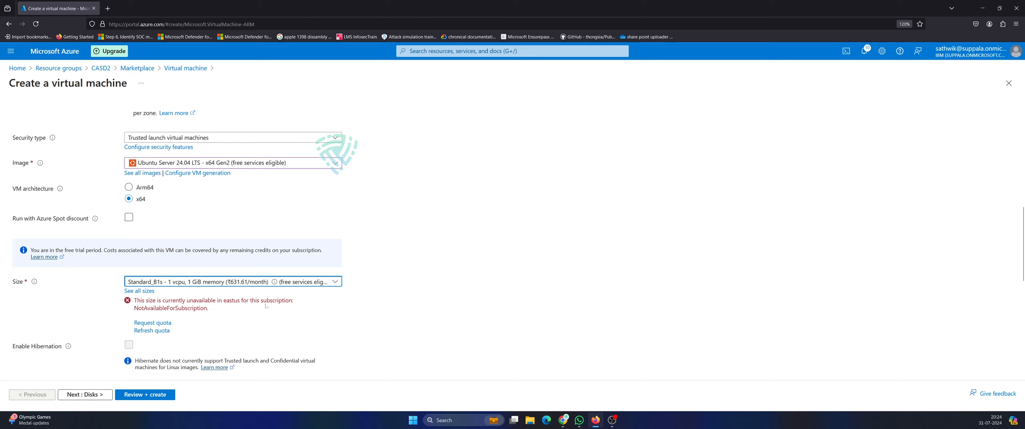
# Change the region to (US) West US 2 and review the form.
pyautogui.scroll(4, 184, 243)
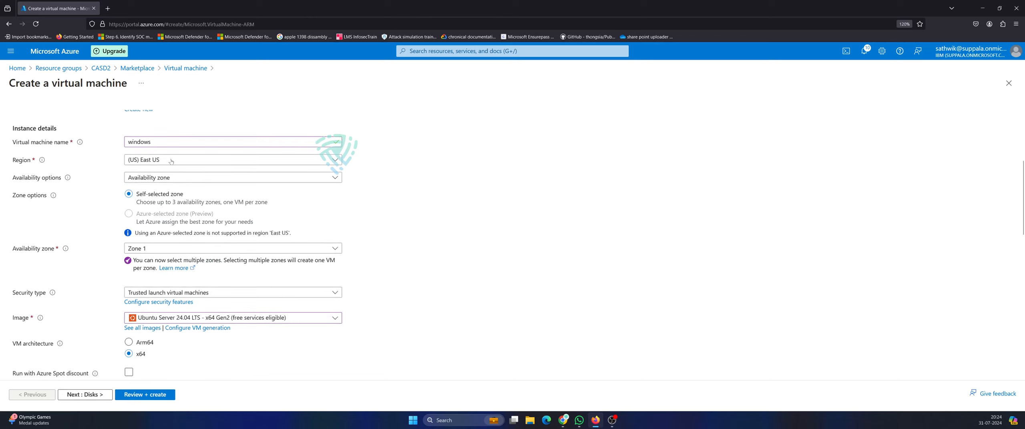
pyautogui.click(167, 160)
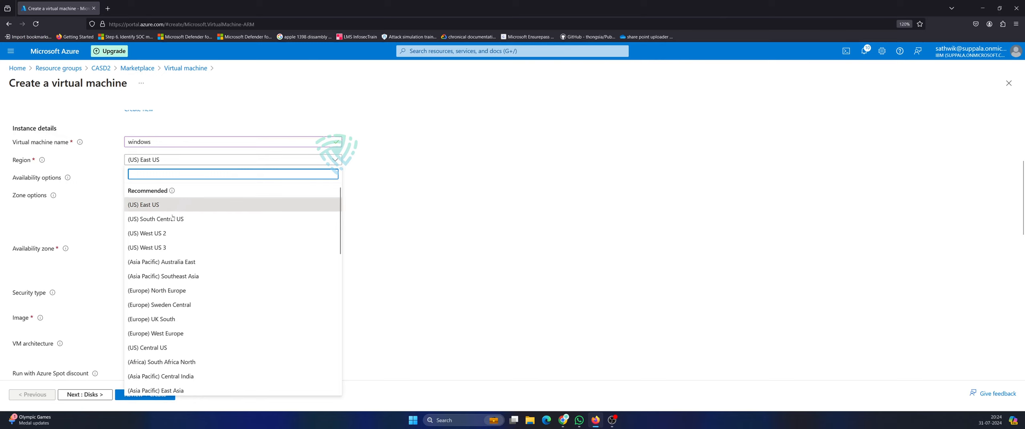
pyautogui.click(156, 234)
pyautogui.scroll(-4, 157, 233)
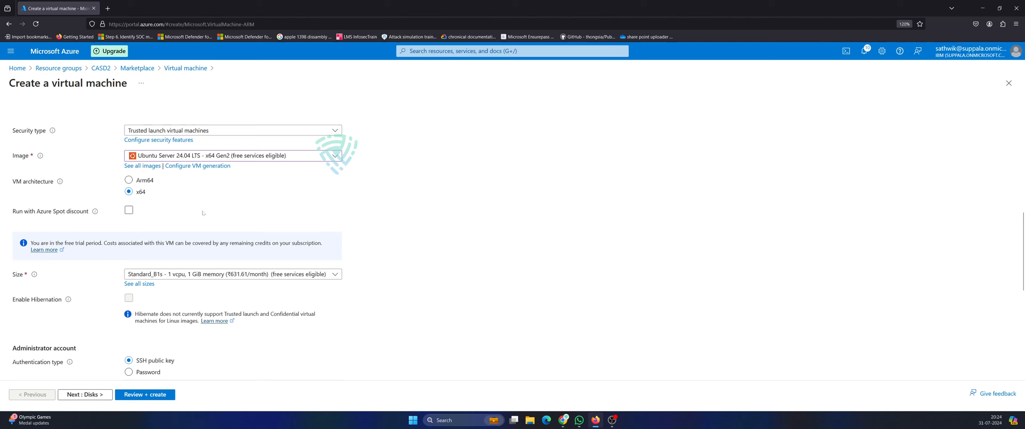
pyautogui.scroll(4, 218, 237)
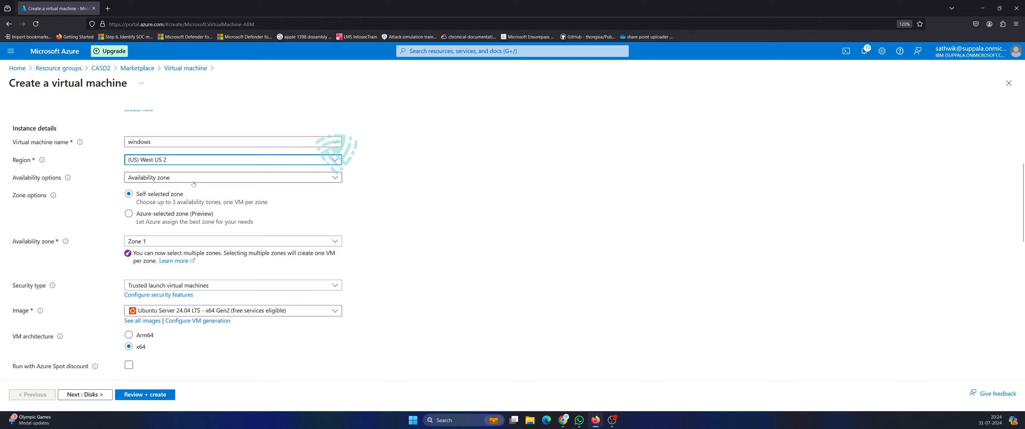
pyautogui.scroll(-6, 147, 274)
pyautogui.scroll(-3, 147, 274)
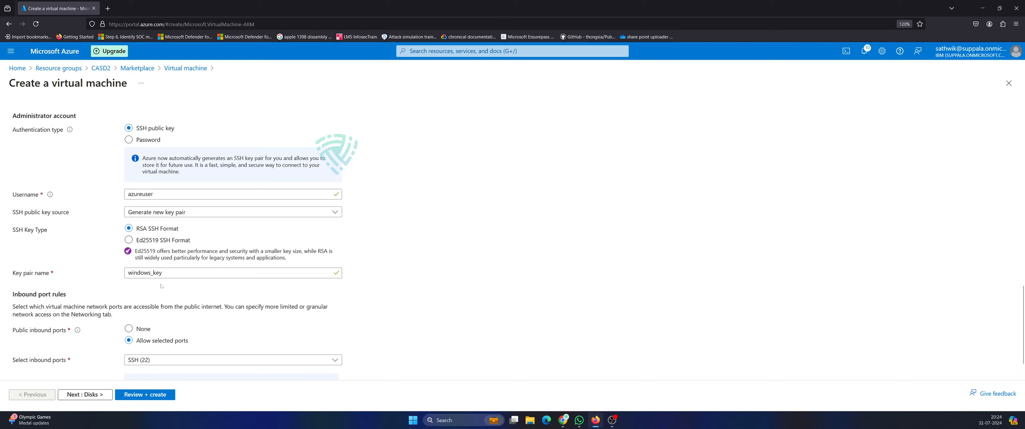
pyautogui.scroll(2, 161, 286)
pyautogui.scroll(4, 160, 303)
pyautogui.scroll(-2, 35, 289)
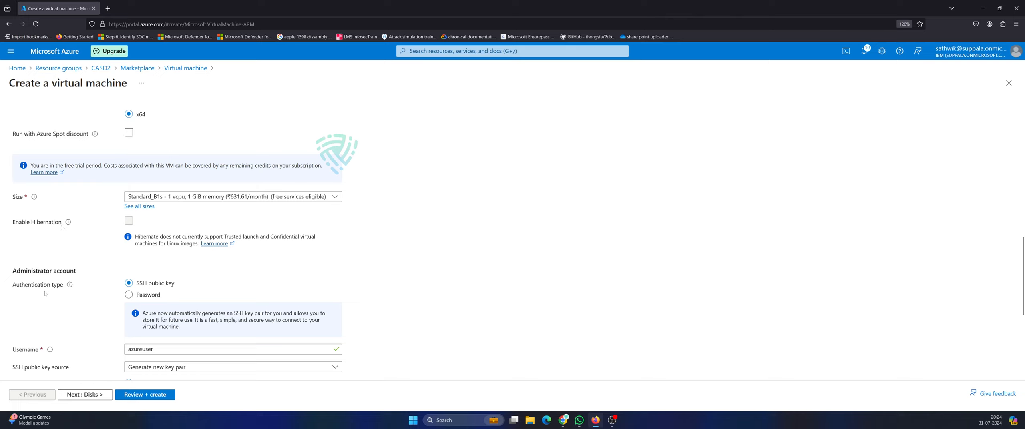
# Switch the admin account to password authentication and enter a username with a capitalized first letter.
pyautogui.click(140, 297)
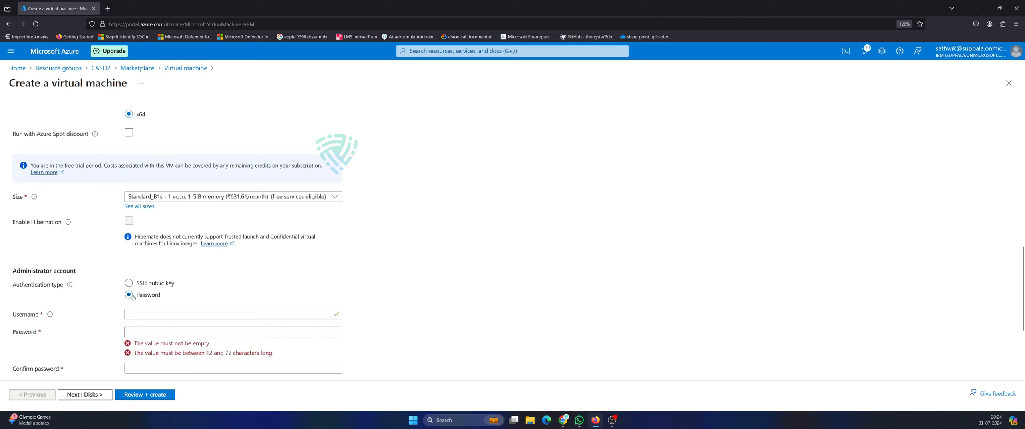
pyautogui.click(160, 314)
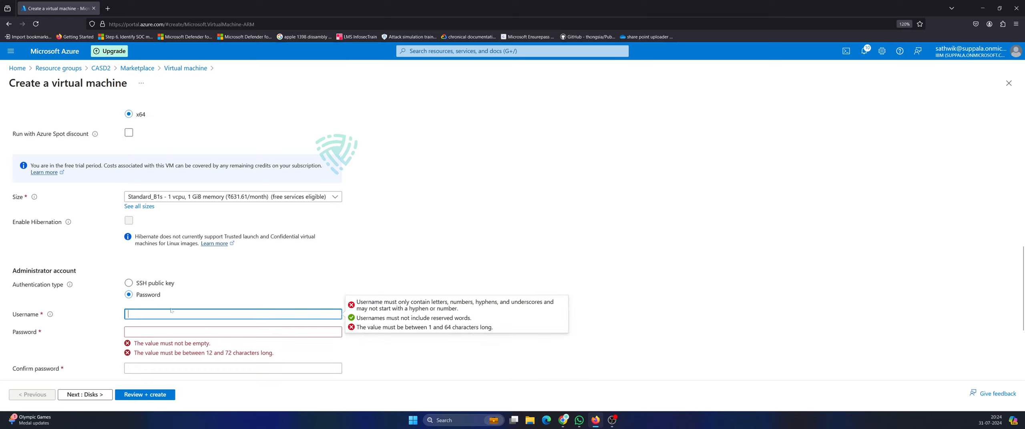
pyautogui.write('admn')
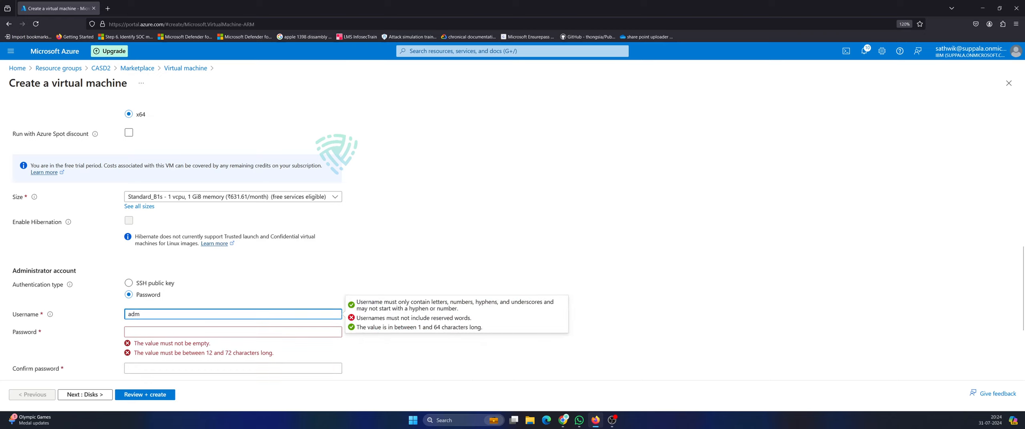
pyautogui.press('BackSpace')
pyautogui.write('nub')
pyautogui.press('BackSpace')
pyautogui.press('BackSpace')
pyautogui.write('min@123')
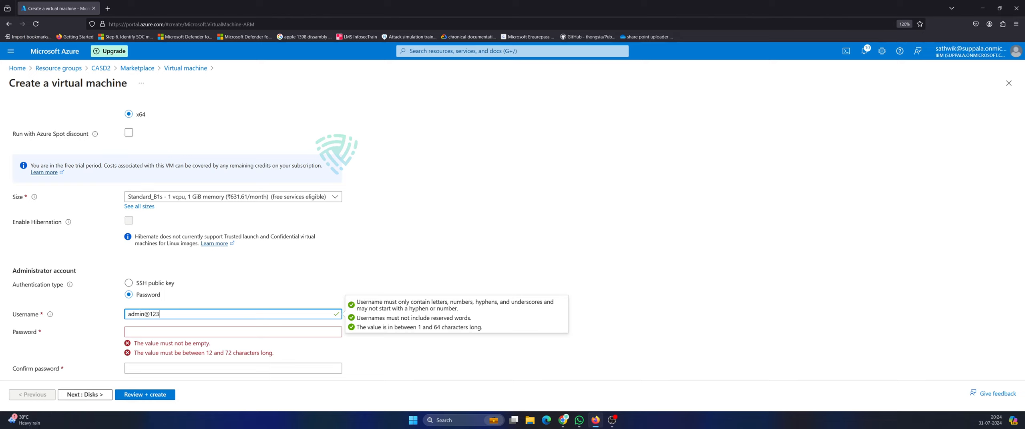
pyautogui.press('Tab')
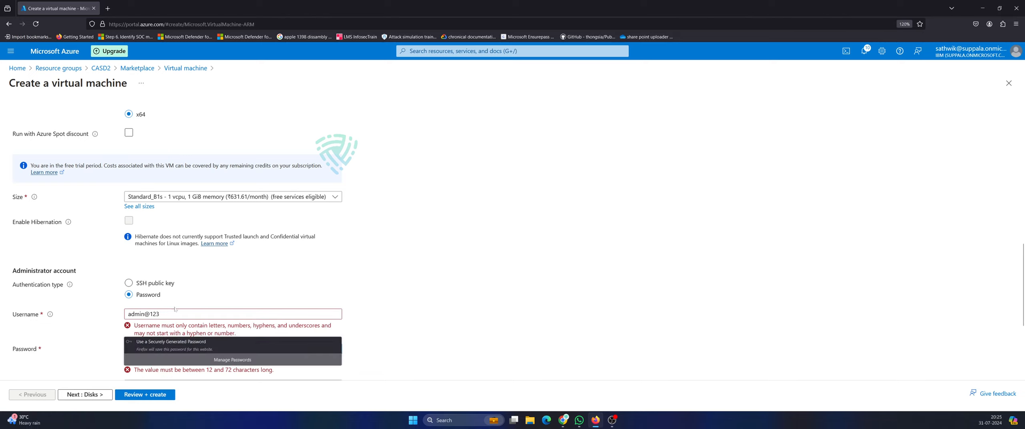
pyautogui.click(131, 314)
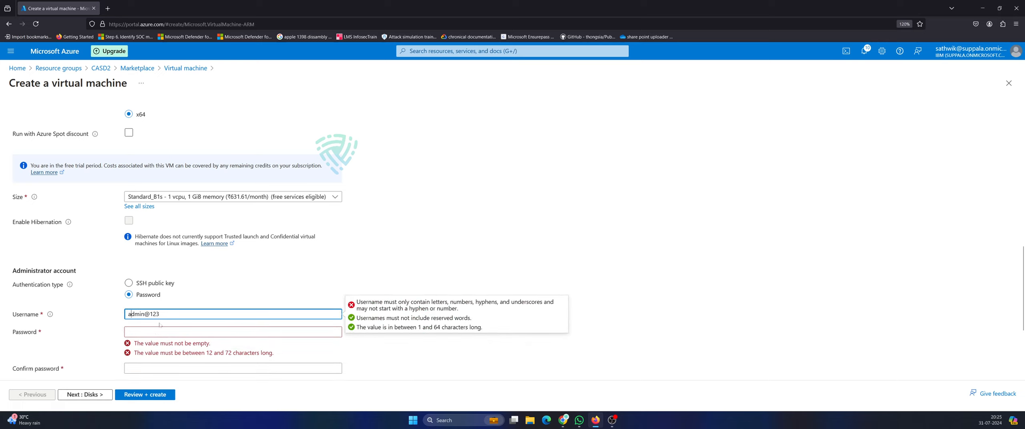
pyautogui.press('BackSpace')
pyautogui.write('A')
# Replace the rejected username with a valid, non-reserved admin username.
pyautogui.click(151, 315)
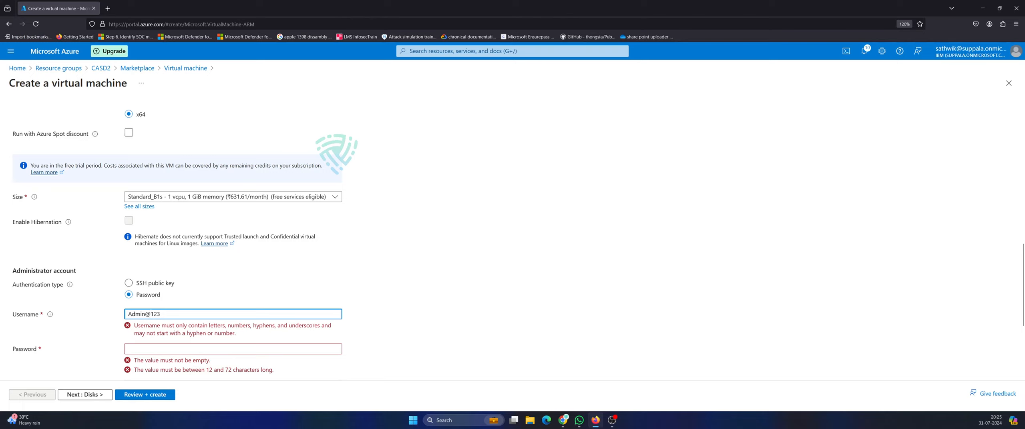
pyautogui.write('123#')
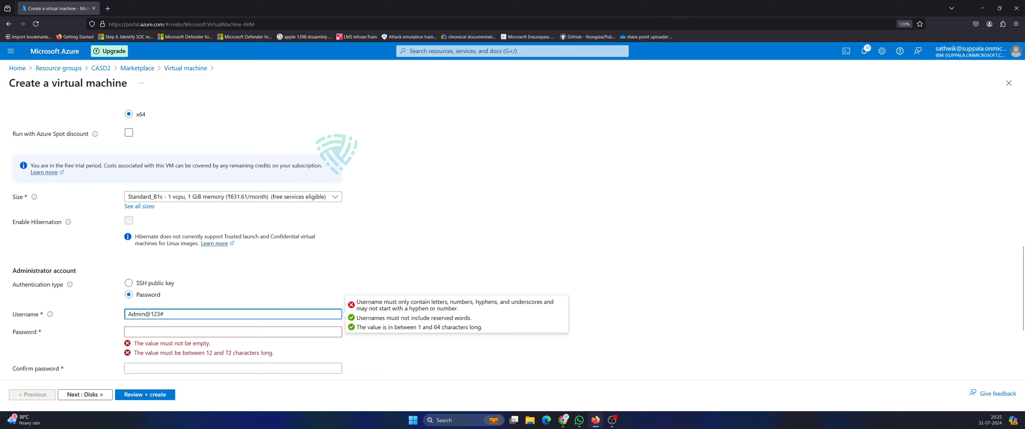
pyautogui.press('BackSpace')
pyautogui.hotkey('ctrl', 'a')
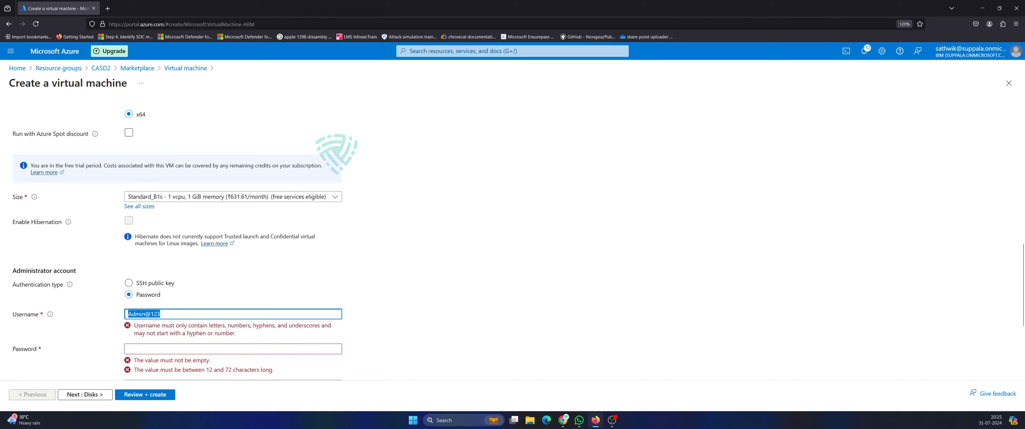
pyautogui.press('BackSpace')
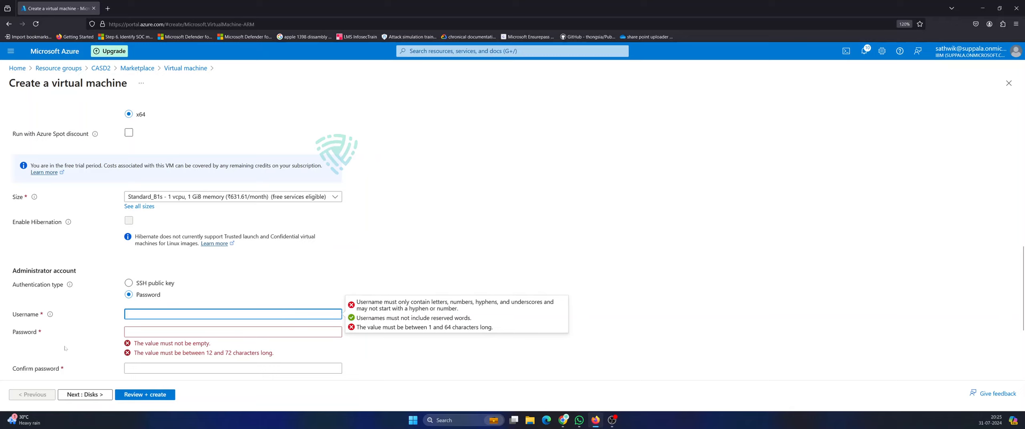
pyautogui.write('admin')
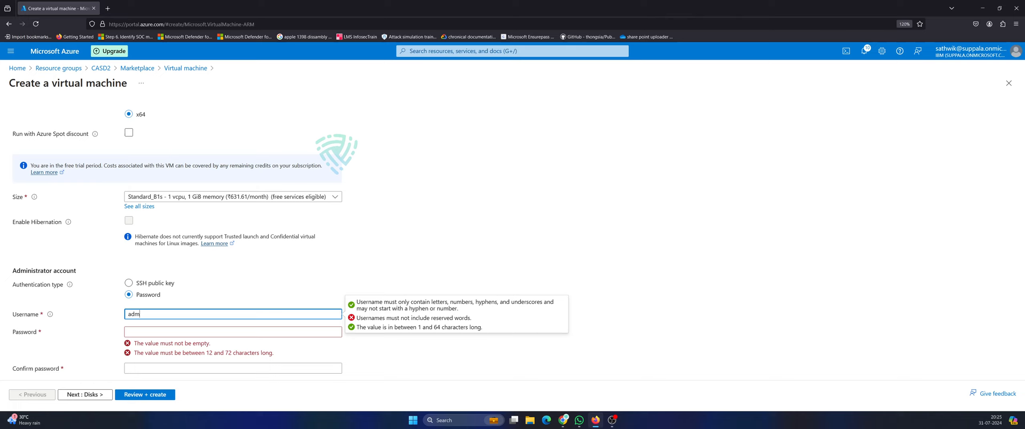
pyautogui.press('BackSpace')
pyautogui.press('BackSpace')
pyautogui.write('vishnu')
pyautogui.press('Tab')
# Enter a long enough account password and retype it in Confirm password.
pyautogui.write('*********')
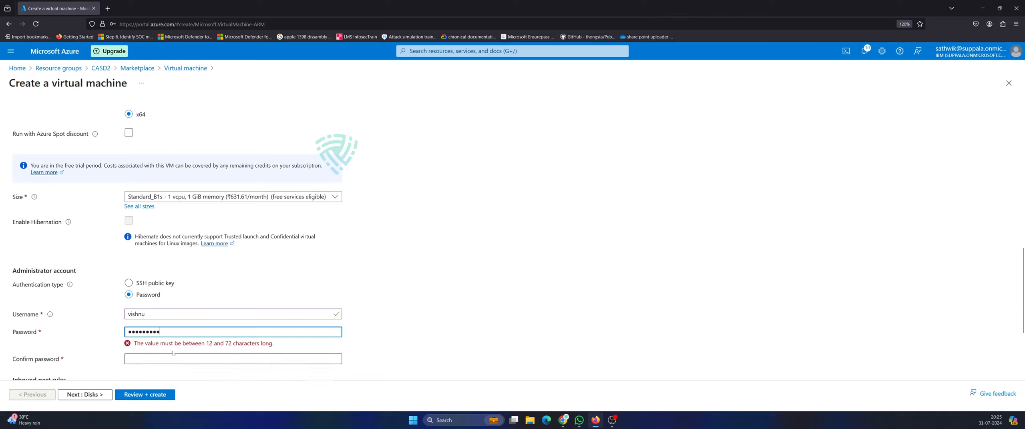
pyautogui.hotkey('ctrl', 'a')
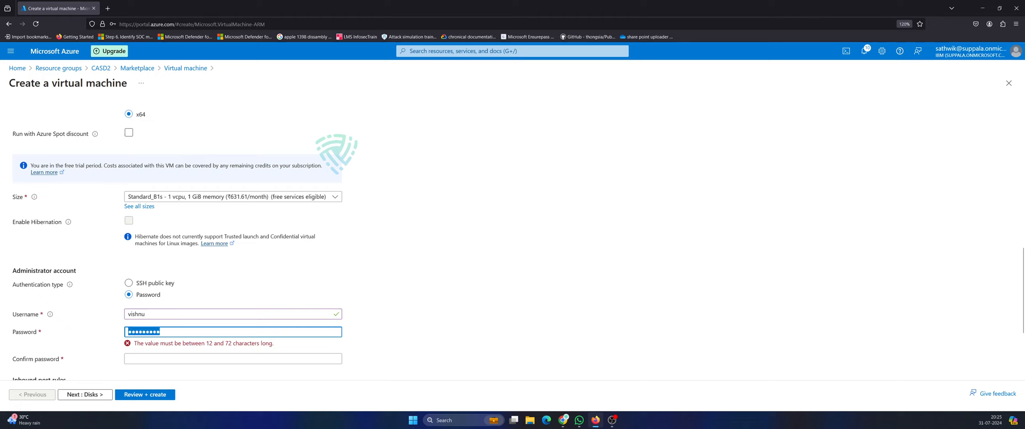
pyautogui.write('***************')
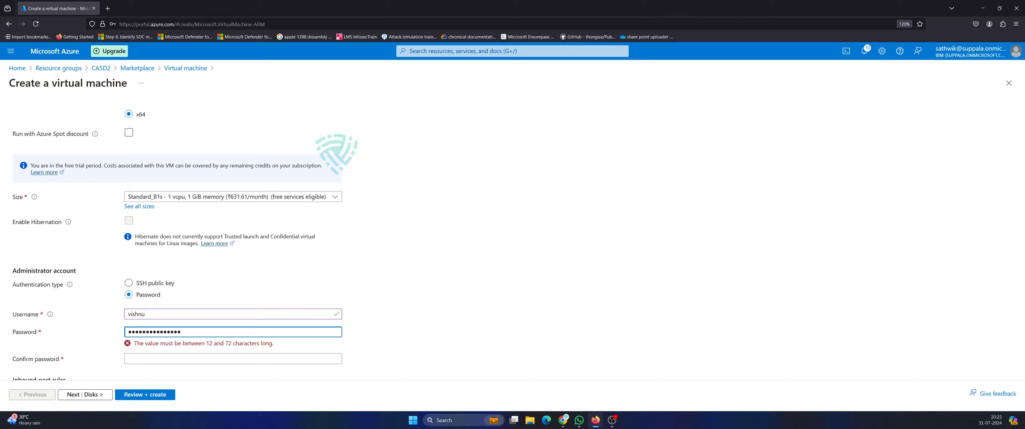
pyautogui.press('Tab')
pyautogui.write('******')
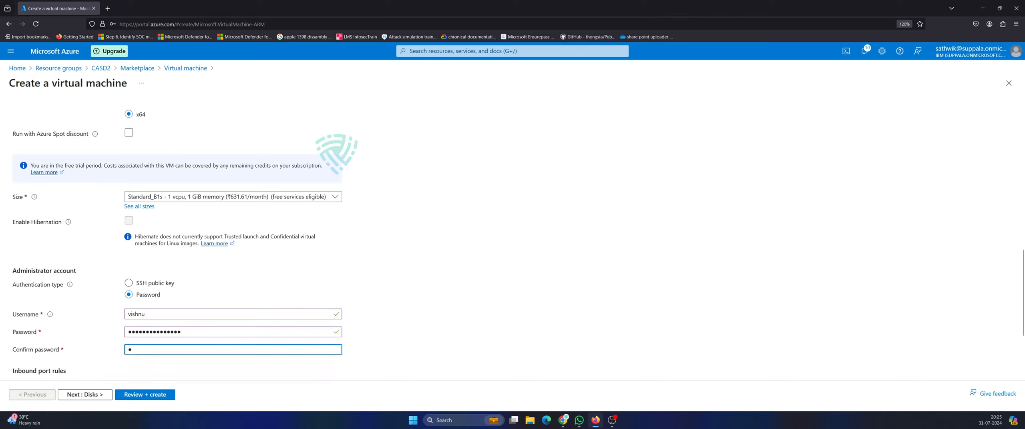
pyautogui.write('*****')
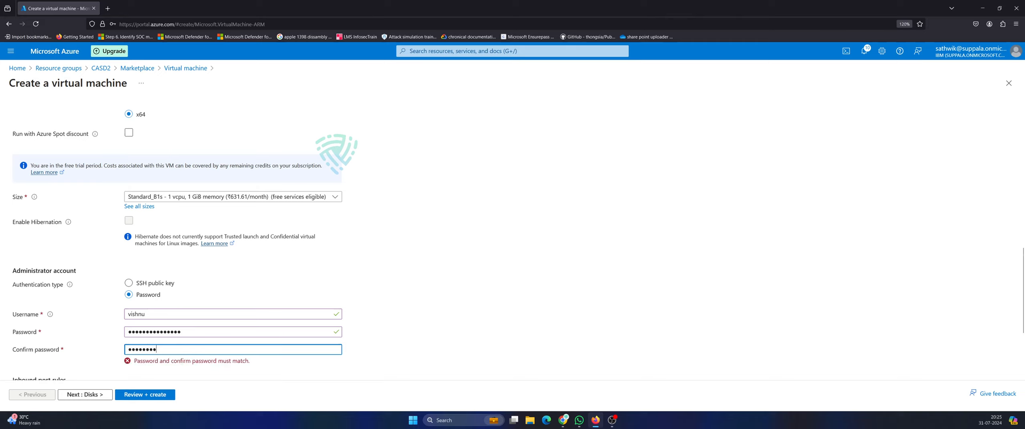
pyautogui.write('***')
pyautogui.hotkey('ctrl', 'a')
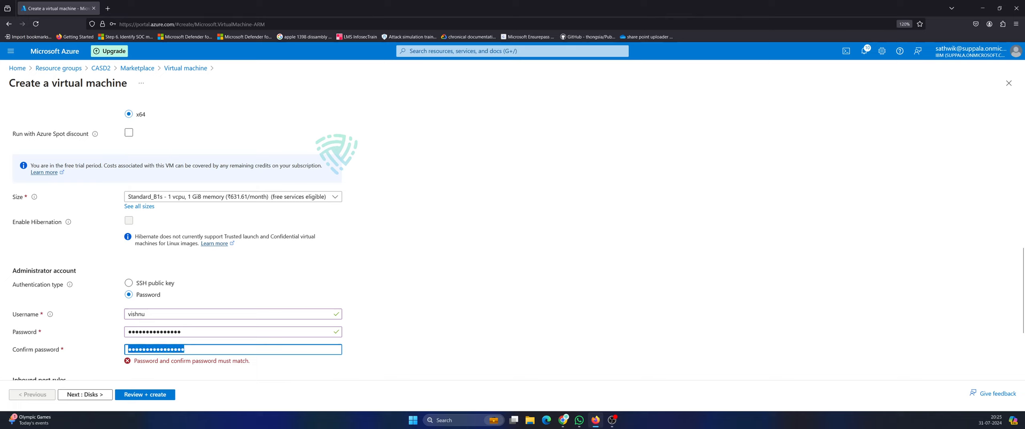
pyautogui.write('****')
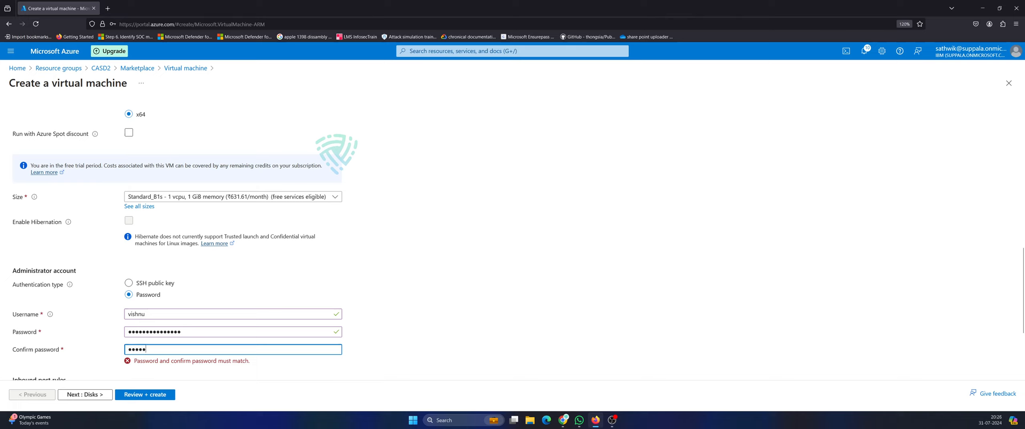
pyautogui.write('************')
pyautogui.hotkey('shift', 'Tab')
pyautogui.write('****')
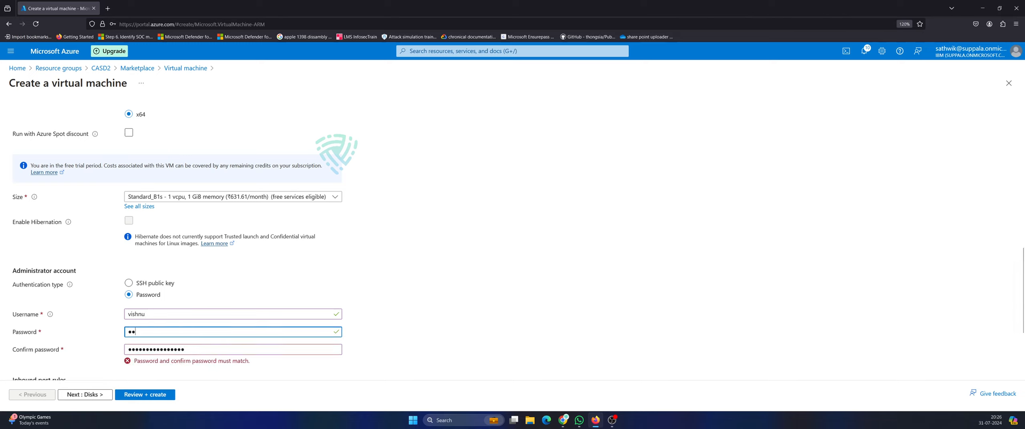
pyautogui.write('******')
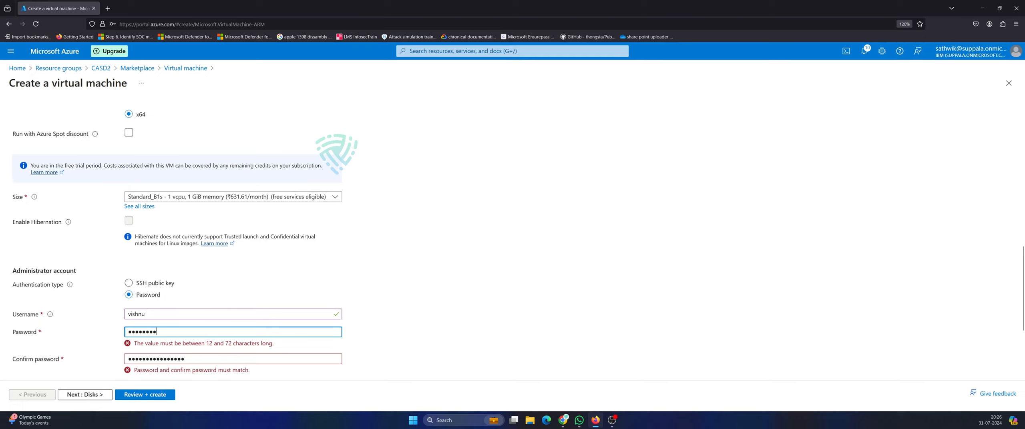
pyautogui.write('****')
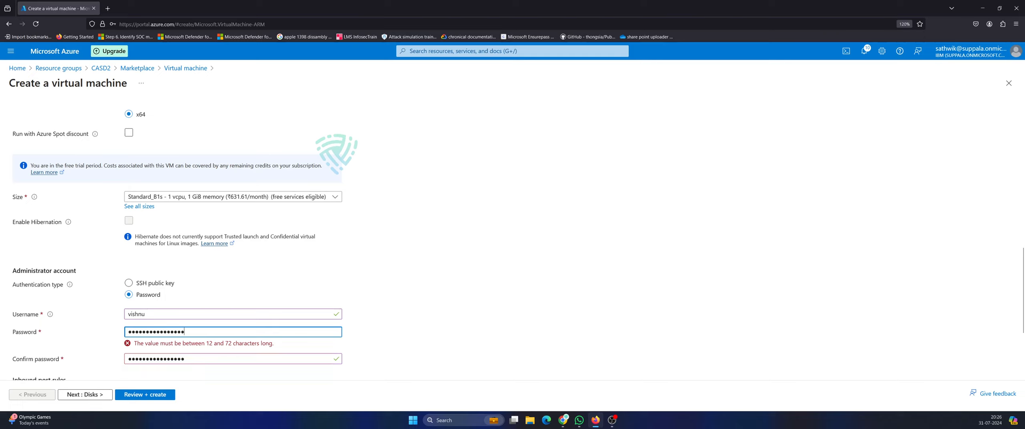
# Check the completed Basics form and submit it to Review + create.
pyautogui.click(121, 334)
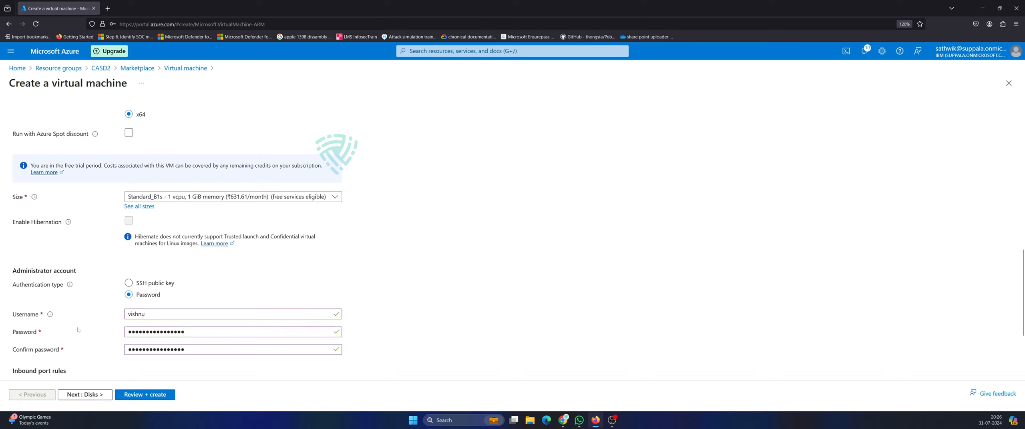
pyautogui.scroll(-3, 11, 309)
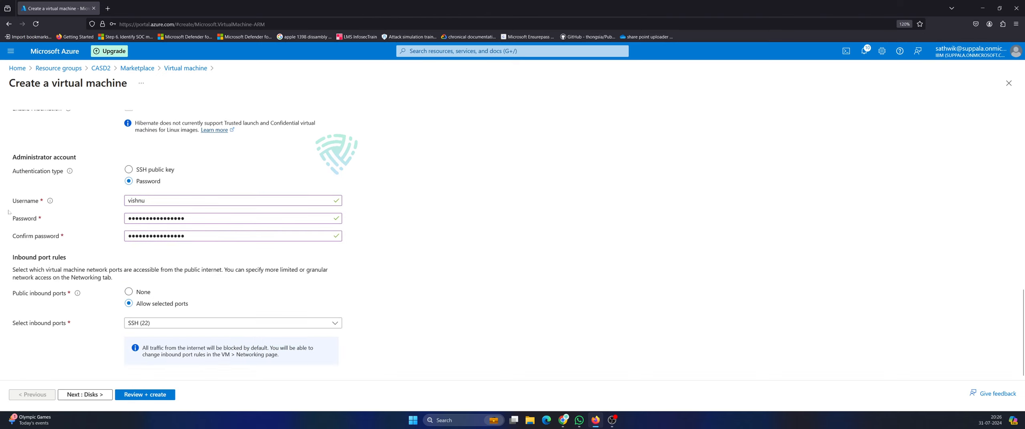
pyautogui.scroll(2, 138, 203)
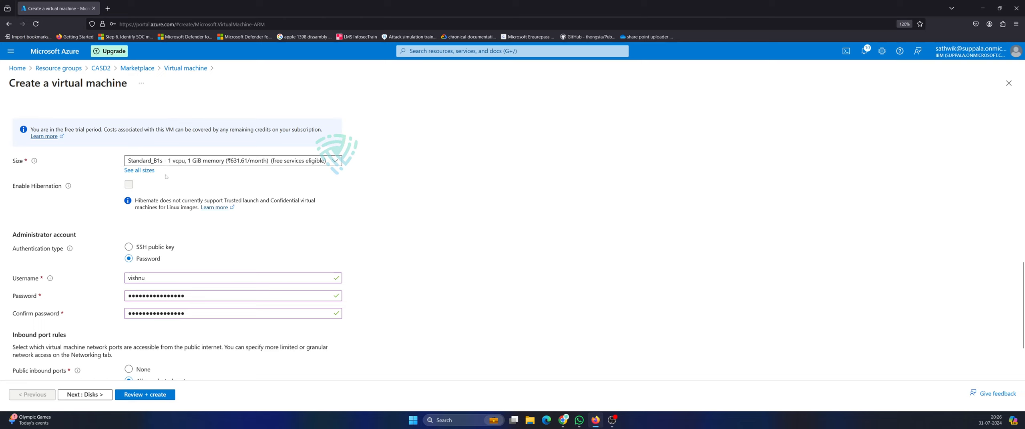
pyautogui.scroll(4, 189, 235)
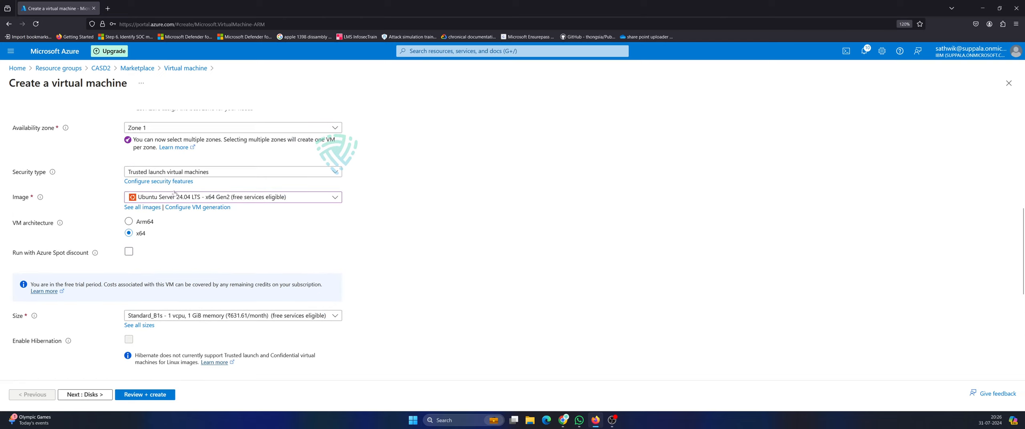
pyautogui.scroll(-6, 207, 277)
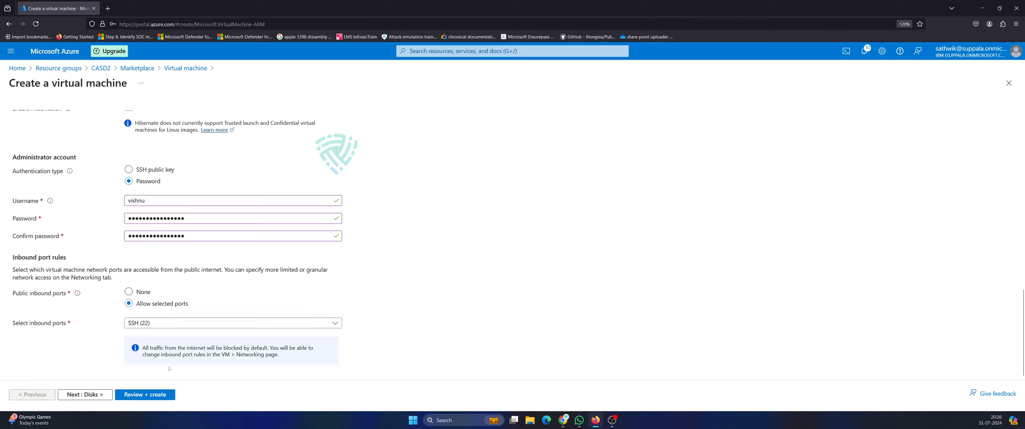
pyautogui.click(138, 395)
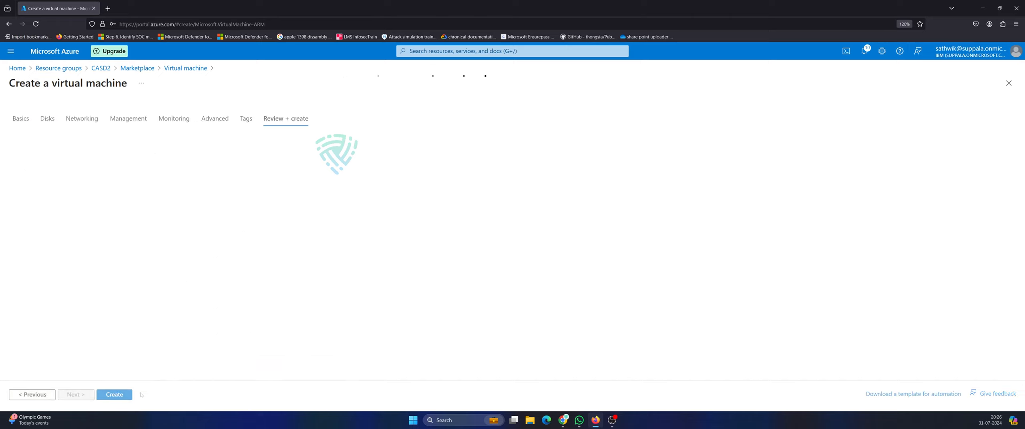
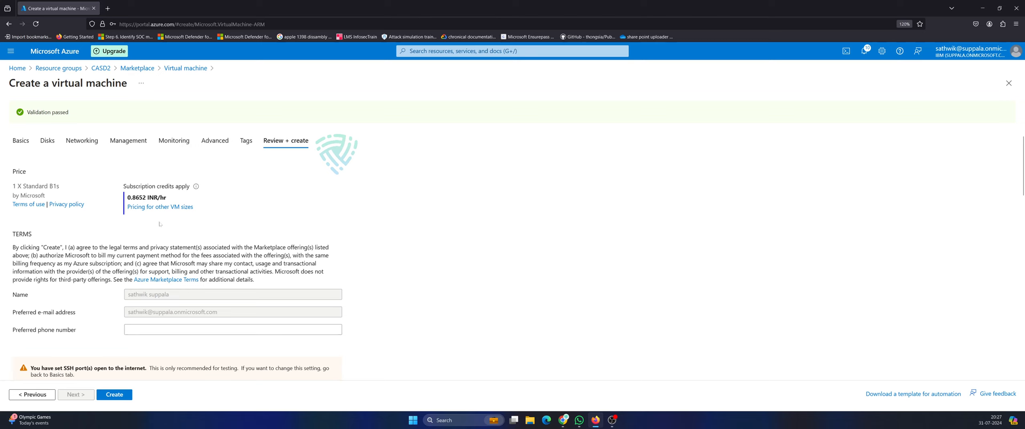
# Review the VM settings, including the subnet range, create the VM, and track its deployment in Notifications.
pyautogui.scroll(-5, 117, 358)
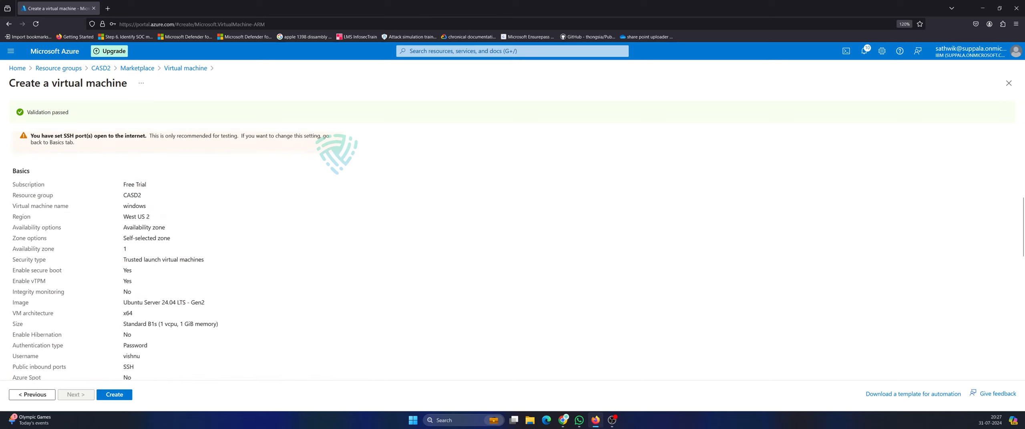
pyautogui.scroll(-6, 146, 312)
pyautogui.scroll(-4, 172, 317)
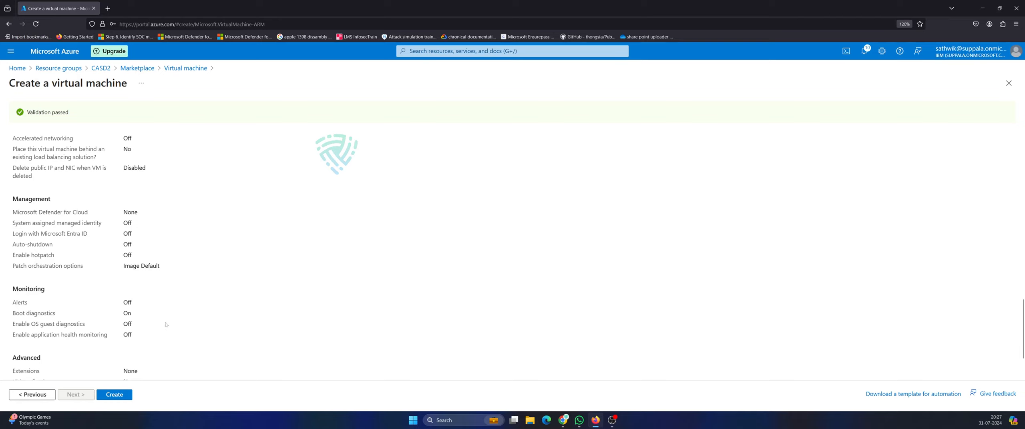
pyautogui.scroll(2, 168, 319)
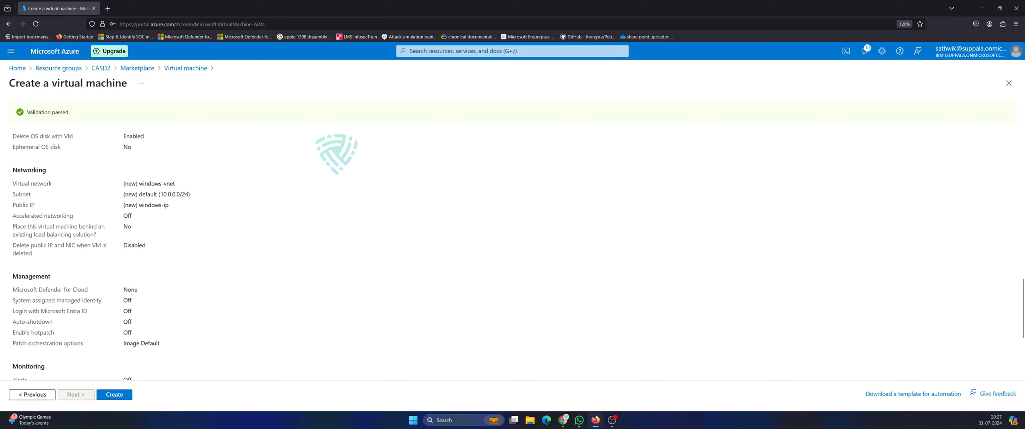
pyautogui.moveTo(147, 194); pyautogui.dragTo(197, 195)
pyautogui.scroll(-4, 175, 255)
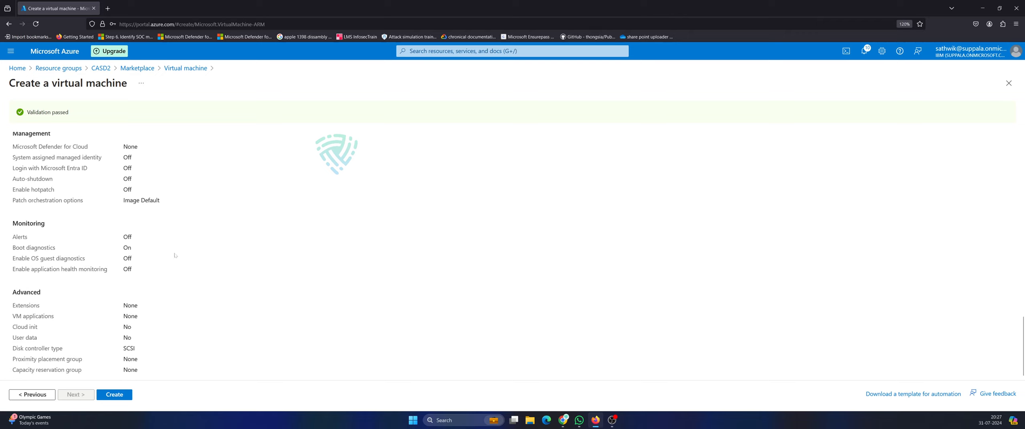
pyautogui.click(124, 394)
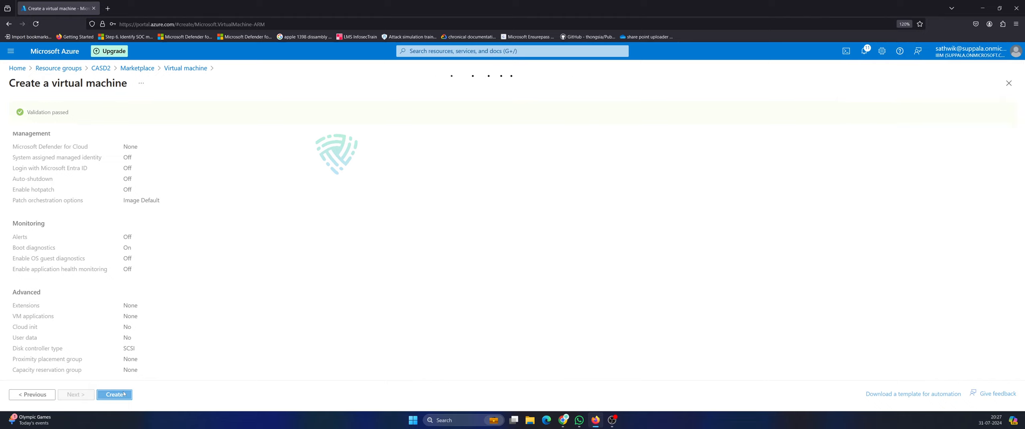
pyautogui.click(865, 53)
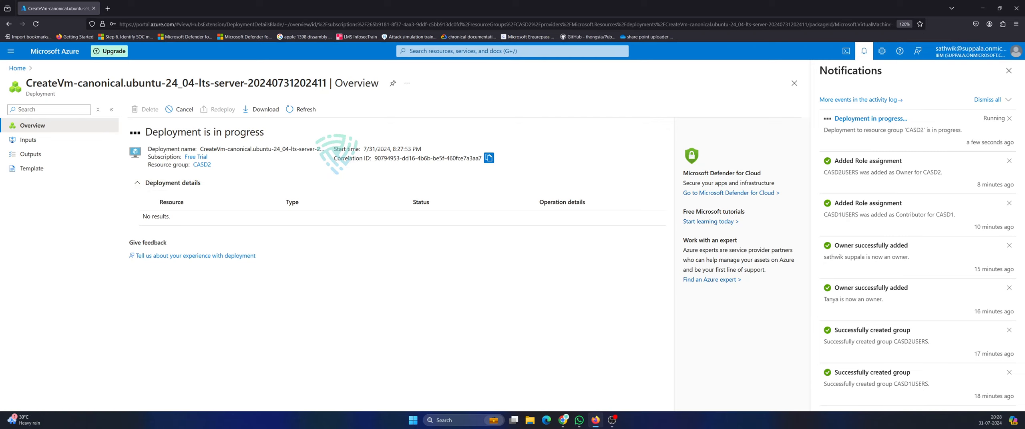
# Go from Home to the CASD2 resource group, refresh its resource list, and reopen it.
pyautogui.moveTo(103, 83); pyautogui.dragTo(354, 85)
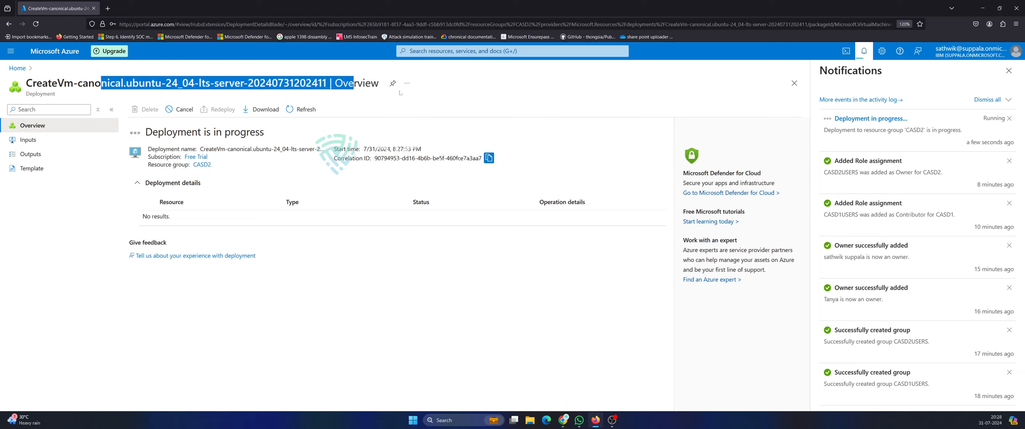
pyautogui.click(352, 86)
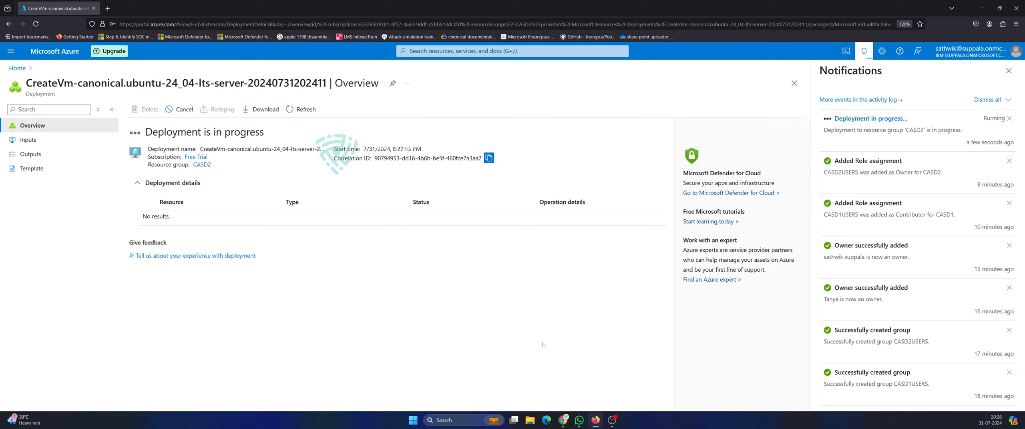
pyautogui.click(17, 69)
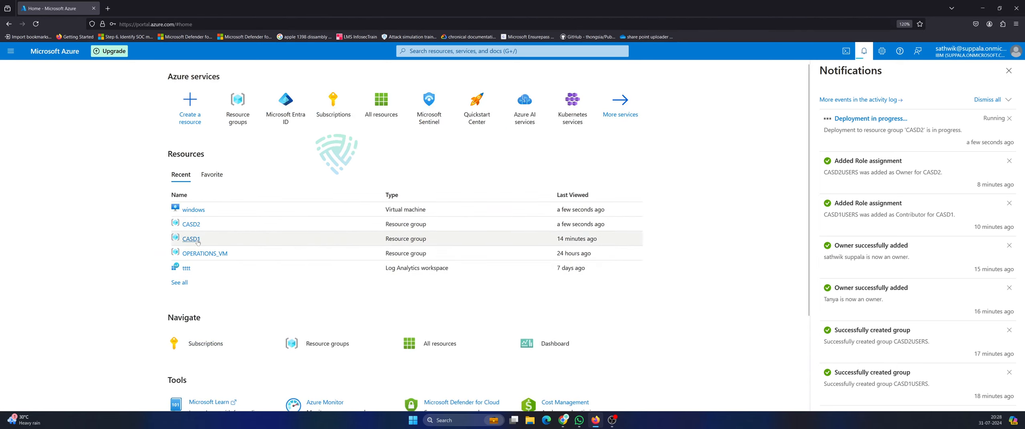
pyautogui.click(188, 224)
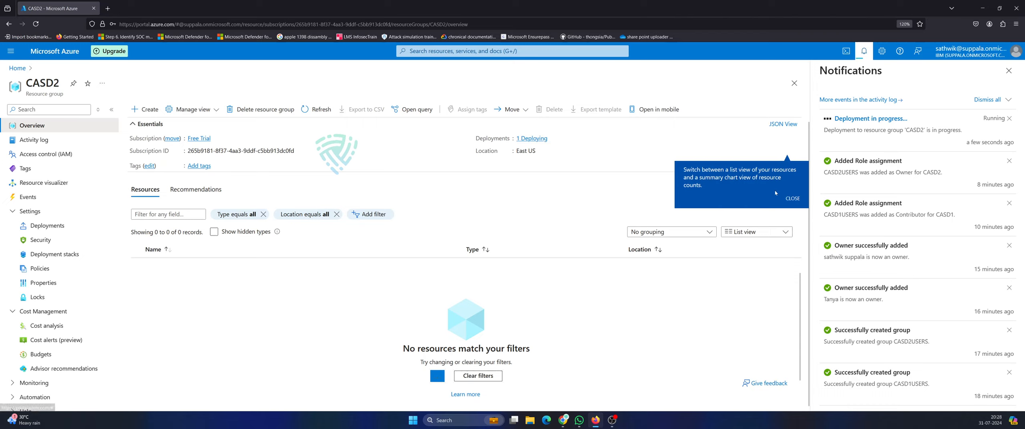
pyautogui.click(792, 198)
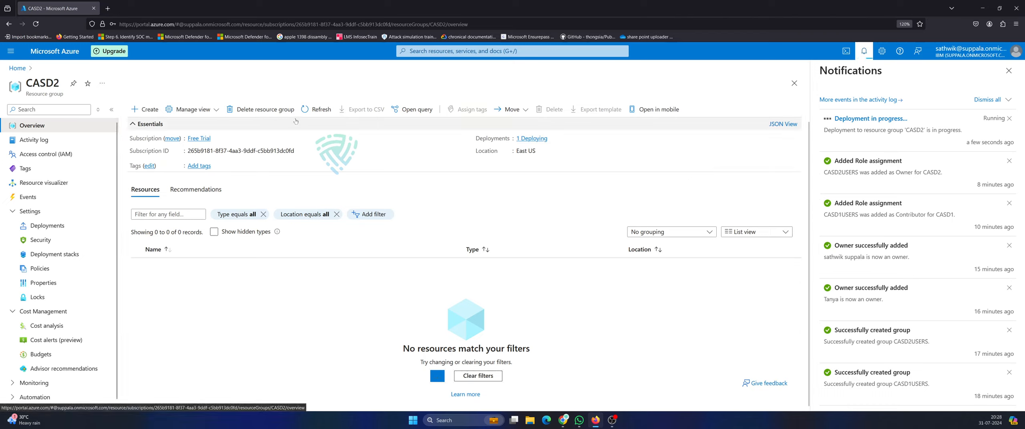
pyautogui.click(328, 105)
pyautogui.click(17, 68)
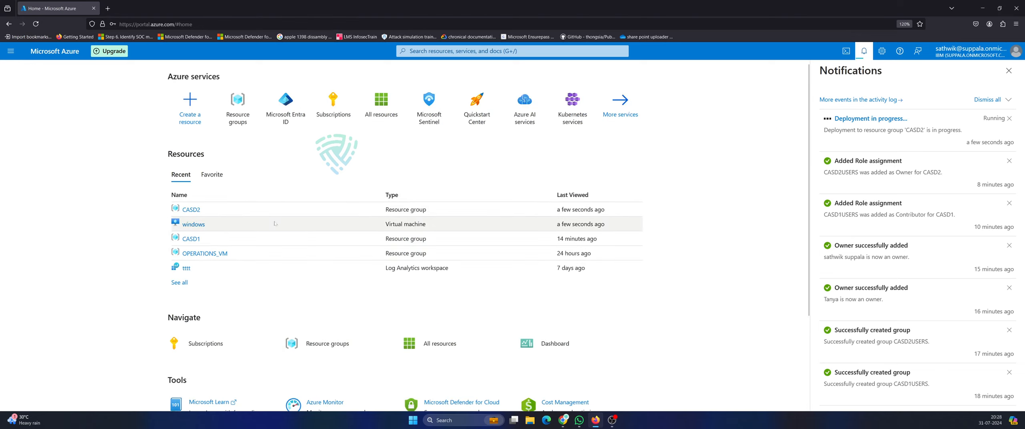
pyautogui.click(184, 210)
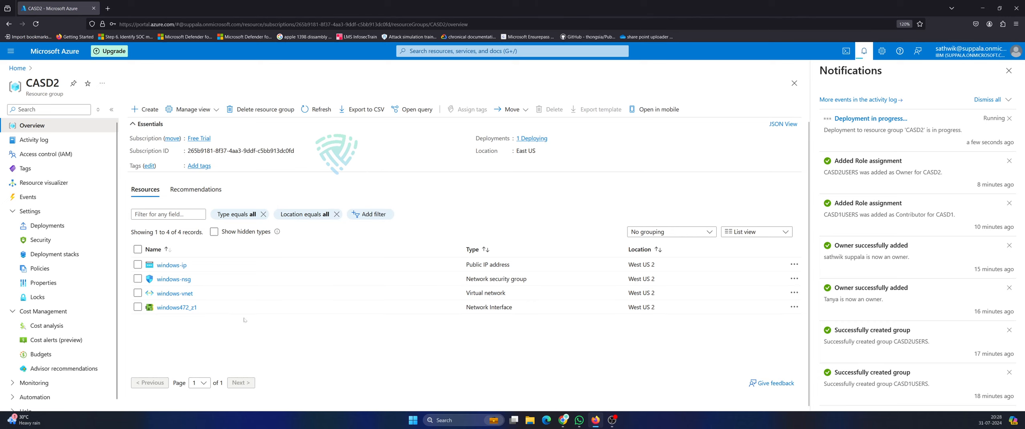
# Search 'vms' and open the Virtual machines list.
pyautogui.click(427, 53)
pyautogui.write('vms')
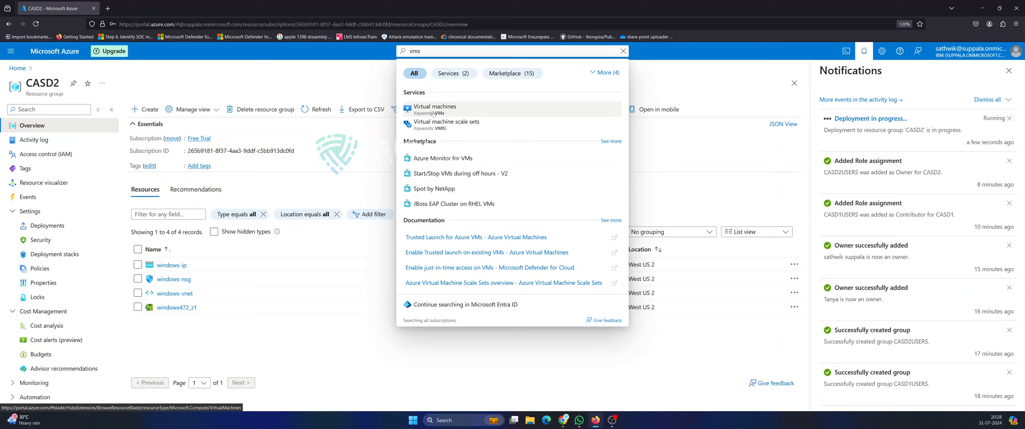
pyautogui.click(434, 112)
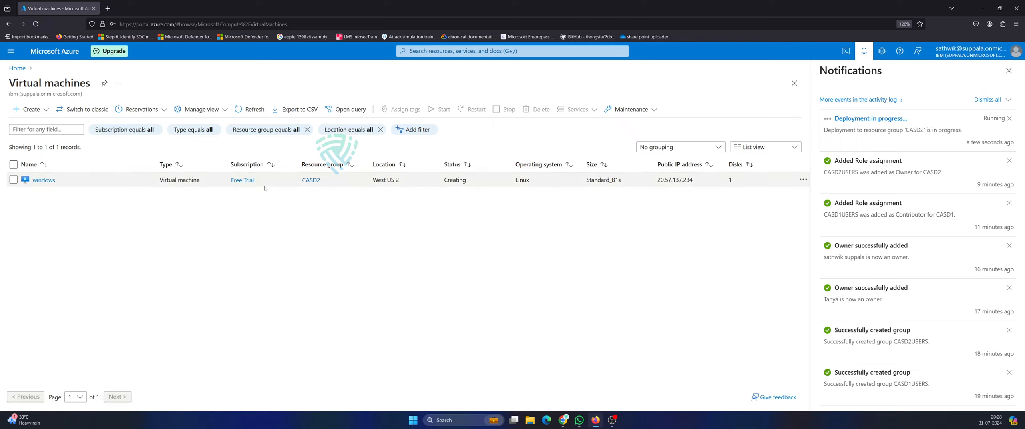
# Open the windows VM overview, copy its public IP 20.57.137.234, and bring up the Run dialog.
pyautogui.click(50, 181)
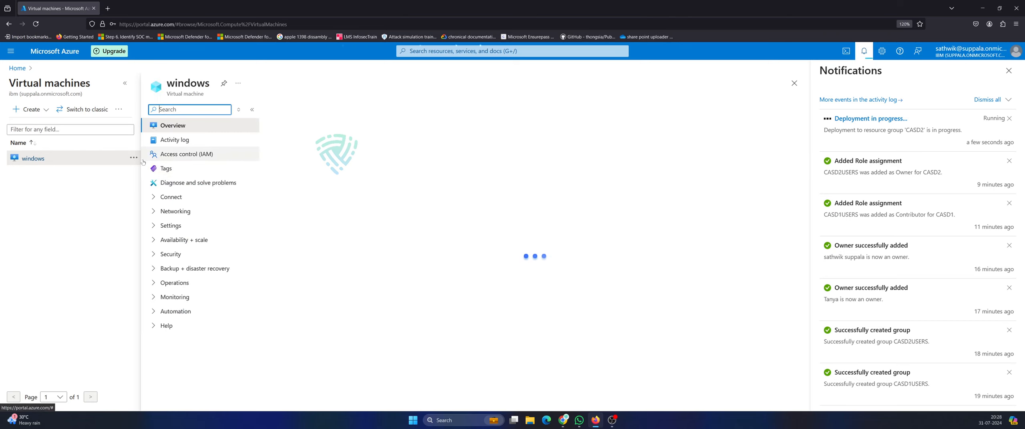
pyautogui.click(126, 85)
pyautogui.scroll(-2, 315, 260)
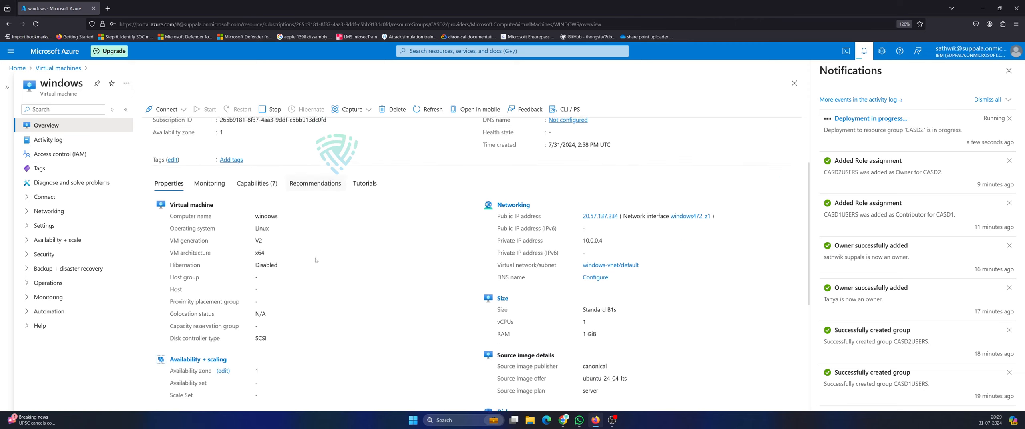
pyautogui.scroll(-2, 218, 236)
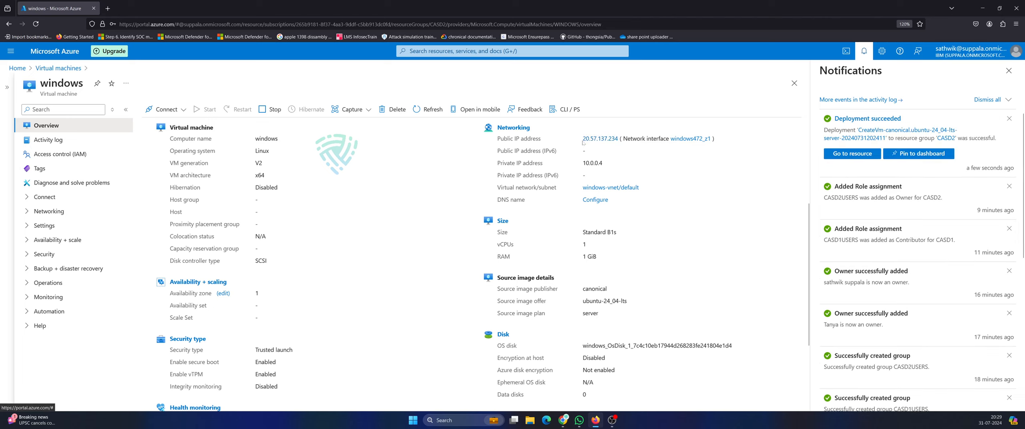
pyautogui.moveTo(583, 143); pyautogui.dragTo(619, 143)
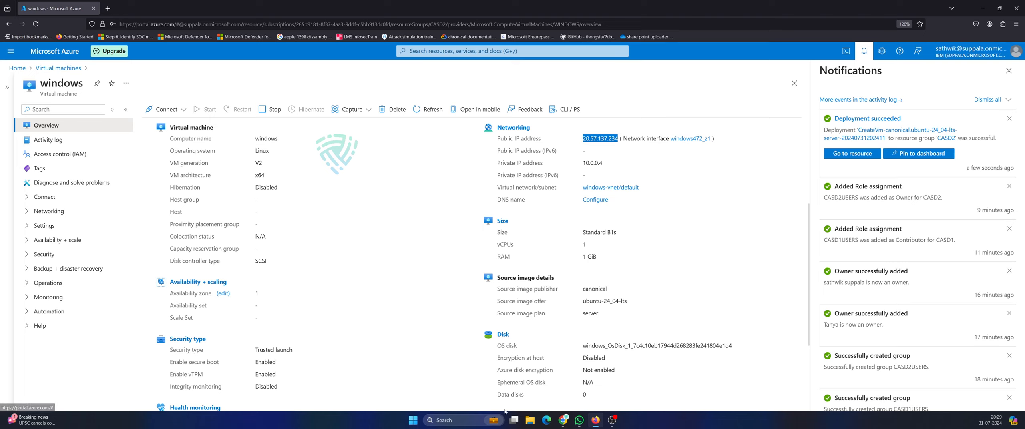
pyautogui.rightClick(408, 426)
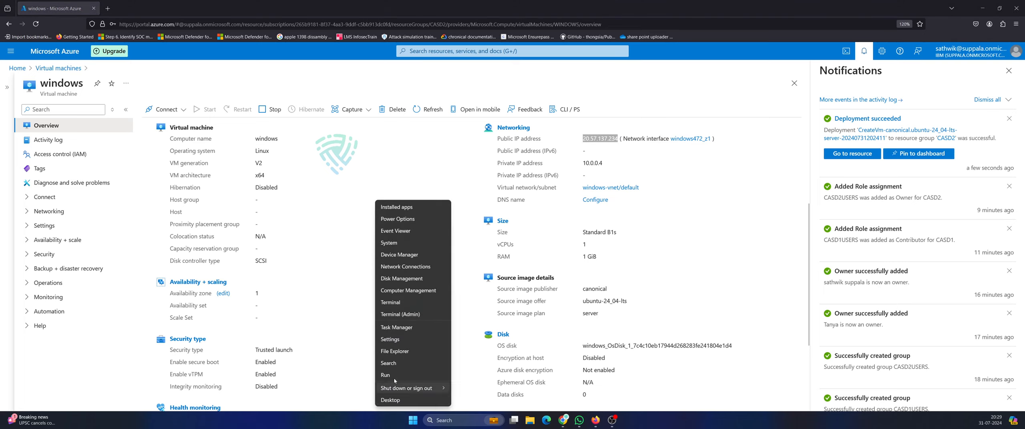
pyautogui.click(398, 374)
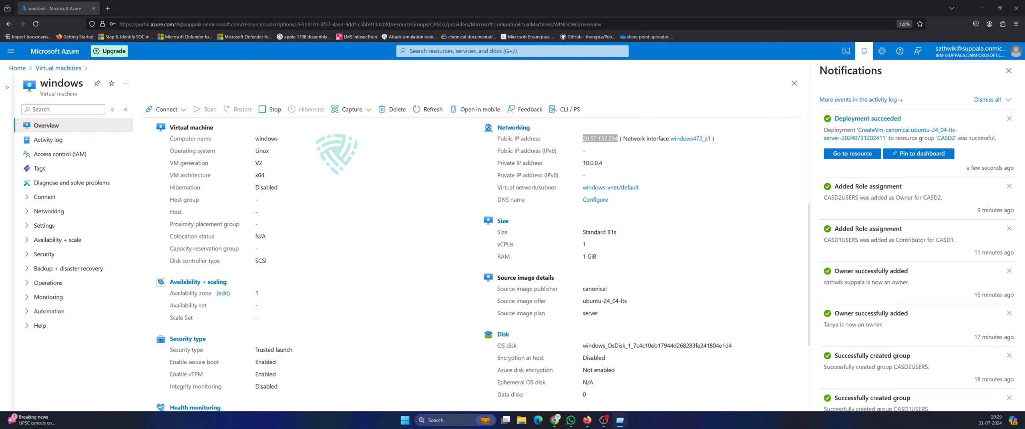
# Launch Command Prompt, build an ssh command to the admin user at the pasted IP, then abort it.
pyautogui.press('Return')
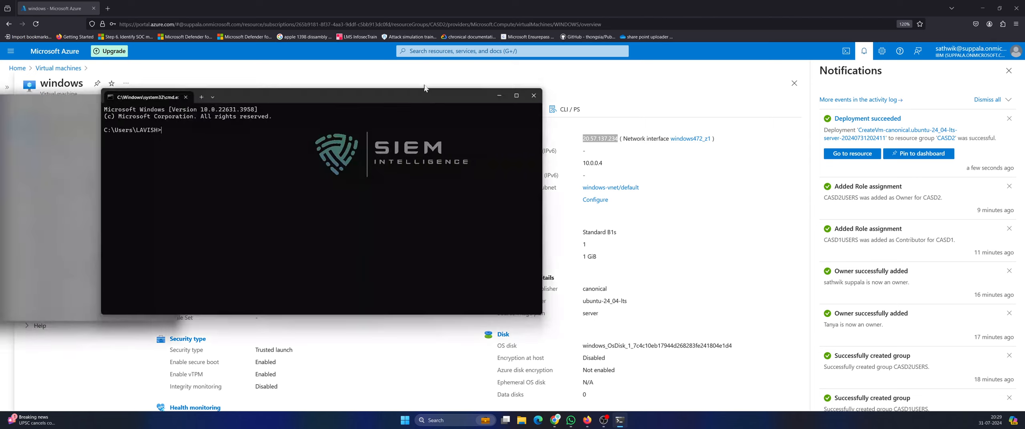
pyautogui.write('ssh ')
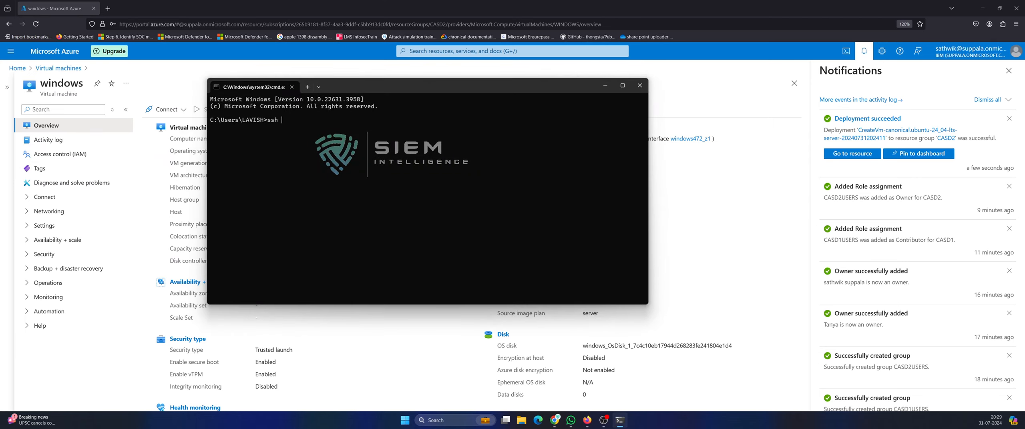
pyautogui.write('vishnu@')
pyautogui.hotkey('ctrl', 'v')
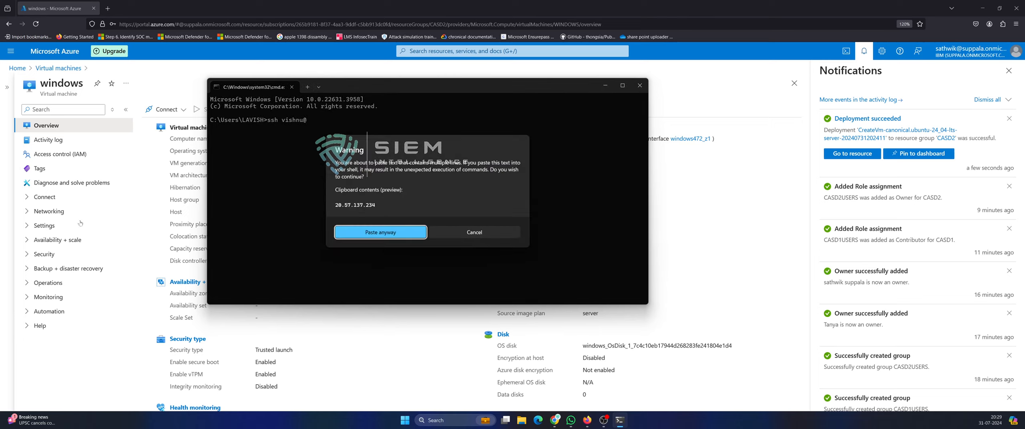
pyautogui.click(396, 233)
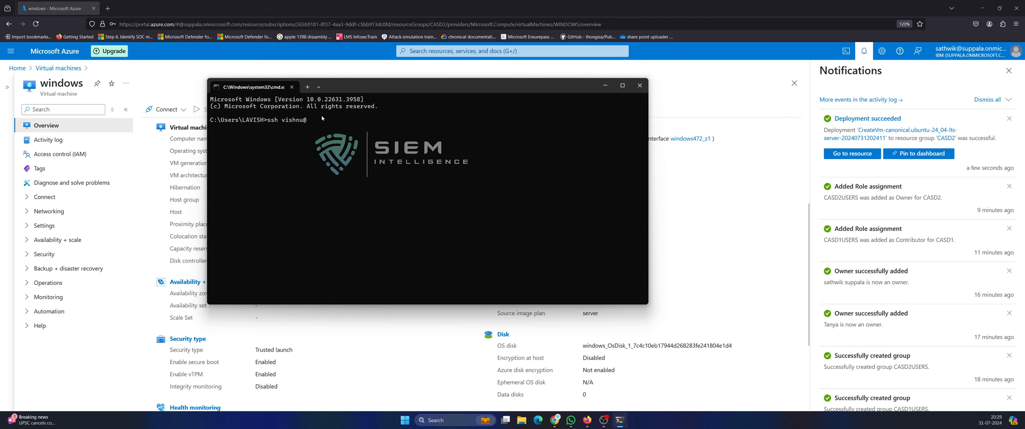
pyautogui.hotkey('ctrl', 'v')
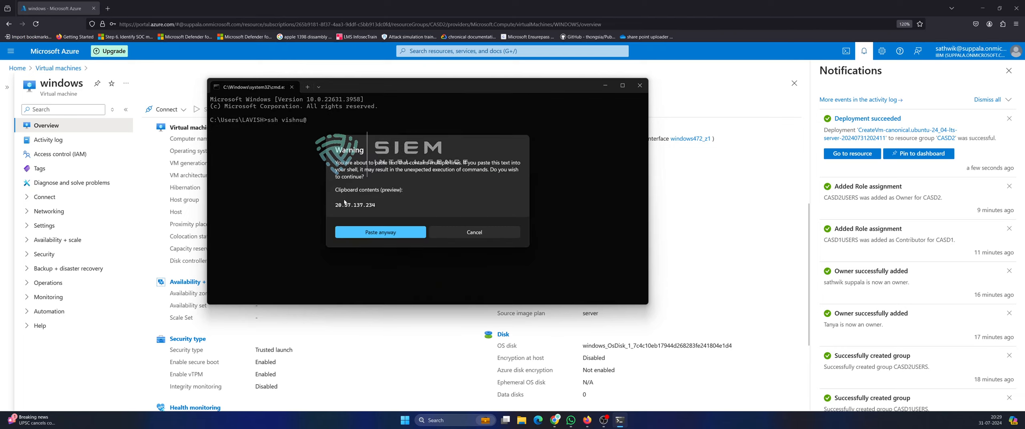
pyautogui.click(405, 231)
pyautogui.moveTo(396, 89); pyautogui.dragTo(403, 193)
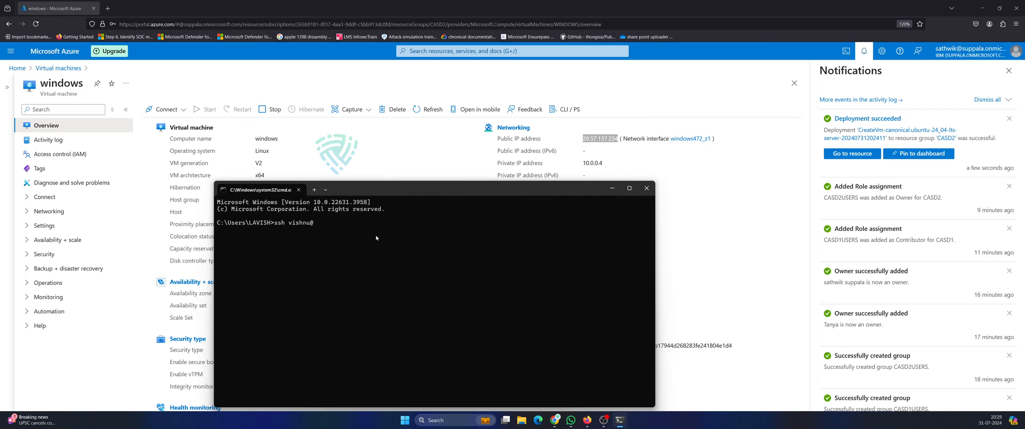
pyautogui.hotkey('ctrl', 'c')
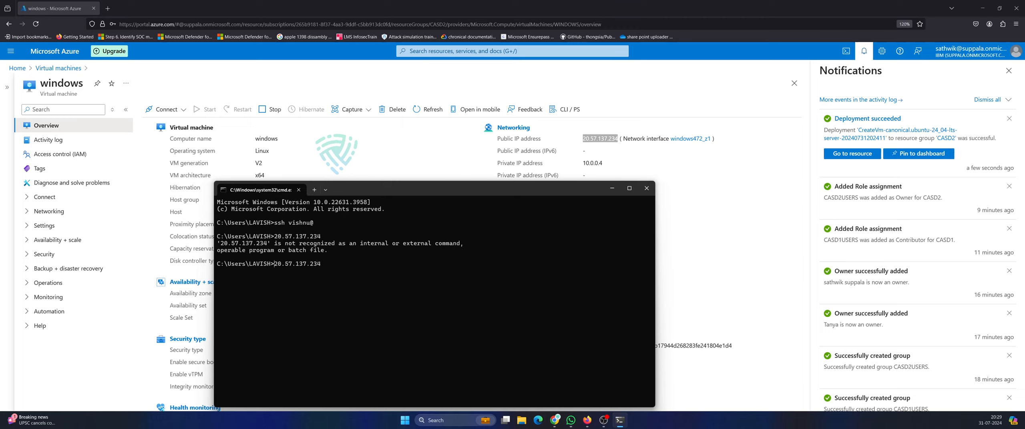
# SSH into 20.57.137.234 as the admin user, trust the host fingerprint, and enter the password.
pyautogui.write('ssh root')
pyautogui.press('BackSpace')
pyautogui.press('BackSpace')
pyautogui.press('BackSpace')
pyautogui.press('BackSpace')
pyautogui.write('vishnu@')
pyautogui.press('Return')
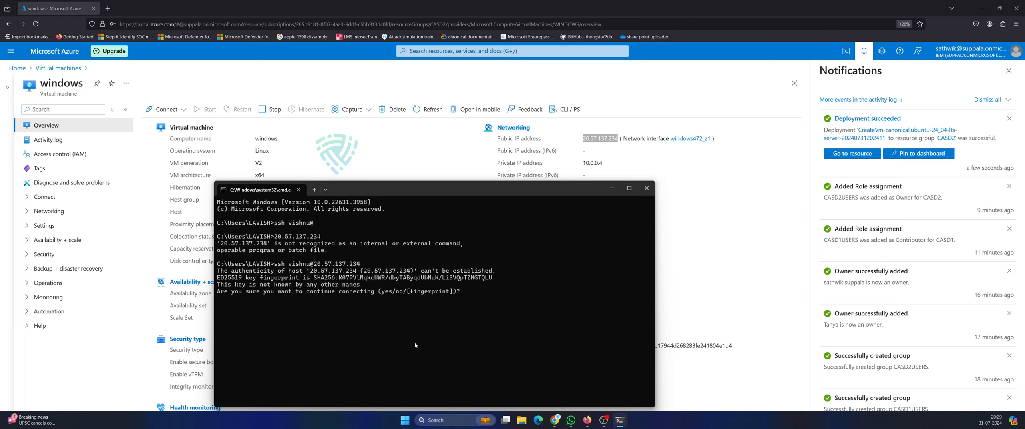
pyautogui.moveTo(363, 189); pyautogui.dragTo(364, 85)
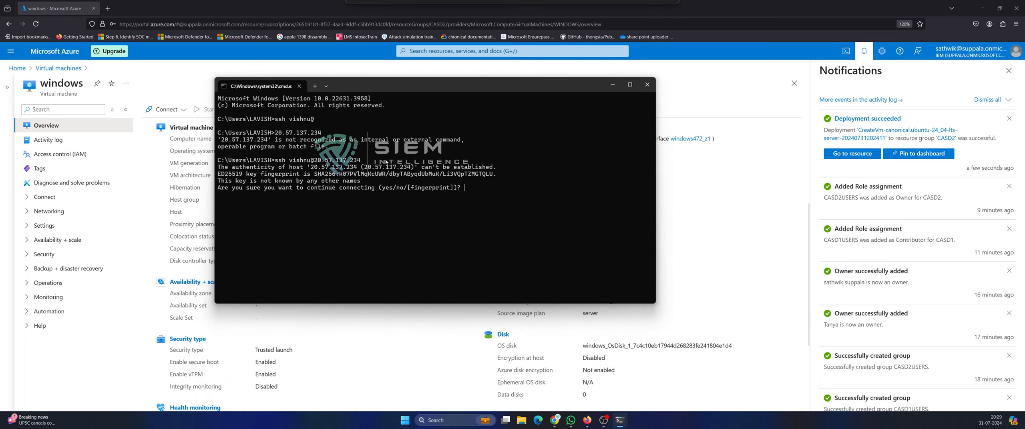
pyautogui.write('yes')
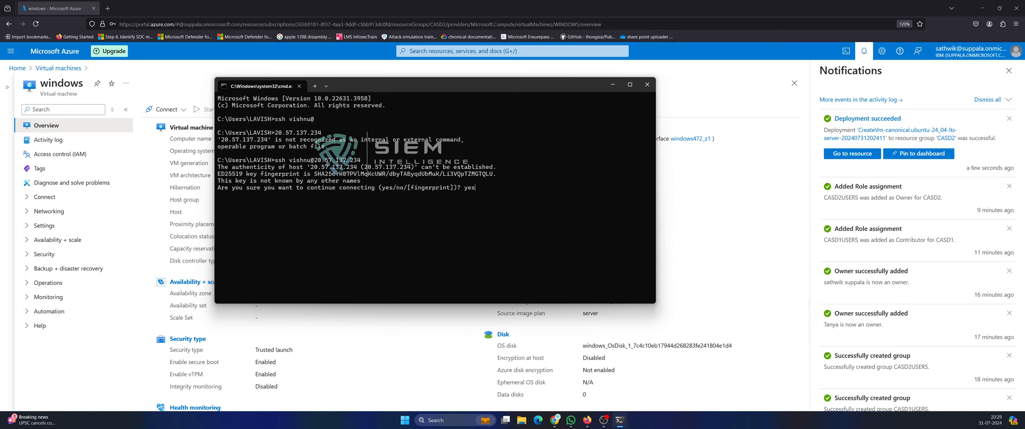
pyautogui.press('Return')
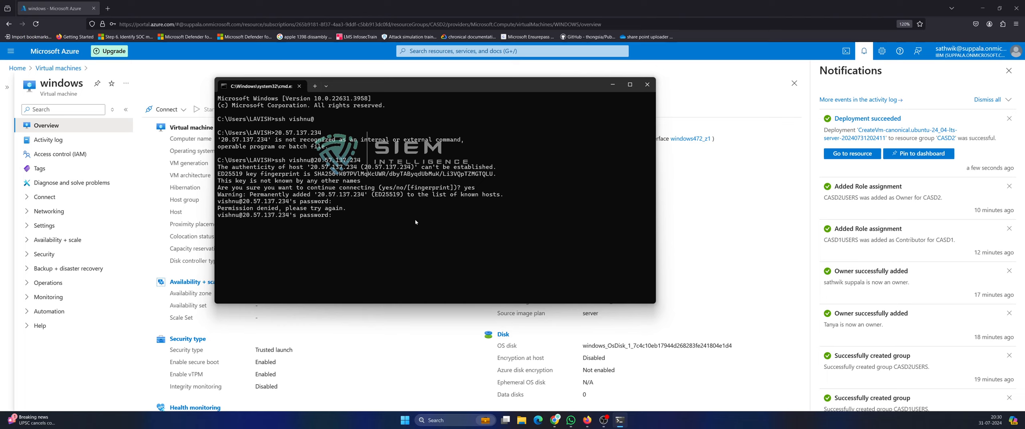
pyautogui.press('Return')
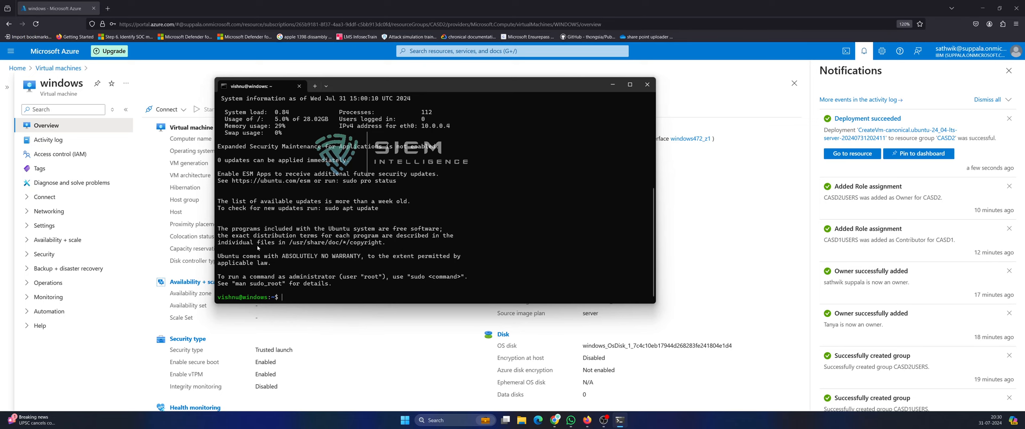
# Run cat /proc/cpuinfo on the VM to print its CPU information.
pyautogui.moveTo(372, 85); pyautogui.dragTo(587, 73)
pyautogui.moveTo(262, 139); pyautogui.dragTo(277, 138)
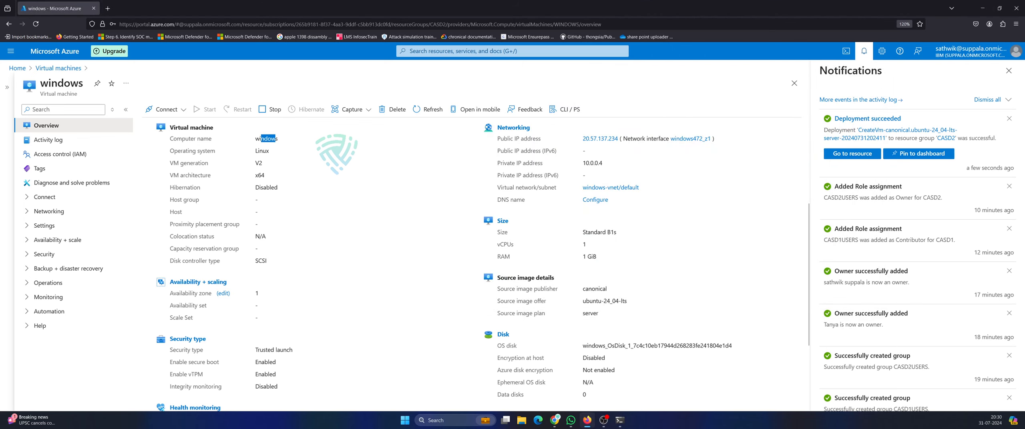
pyautogui.click(619, 420)
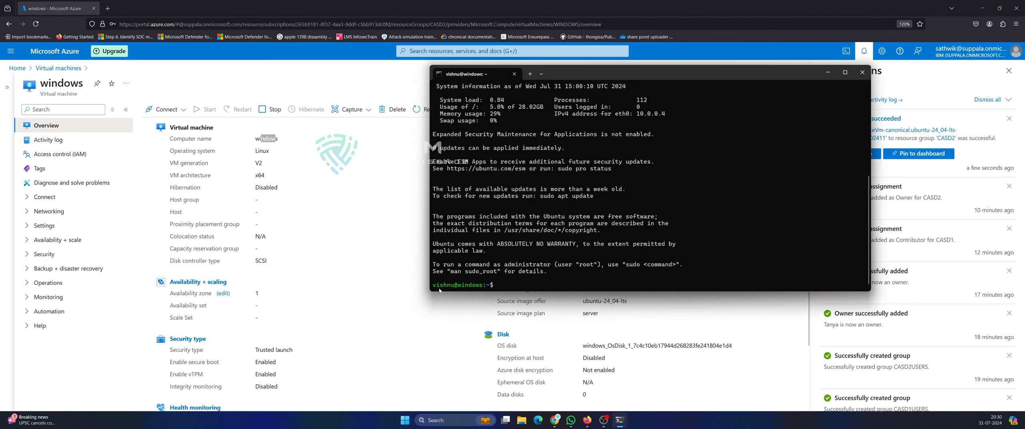
pyautogui.moveTo(433, 286); pyautogui.dragTo(470, 281)
pyautogui.scroll(3, 489, 195)
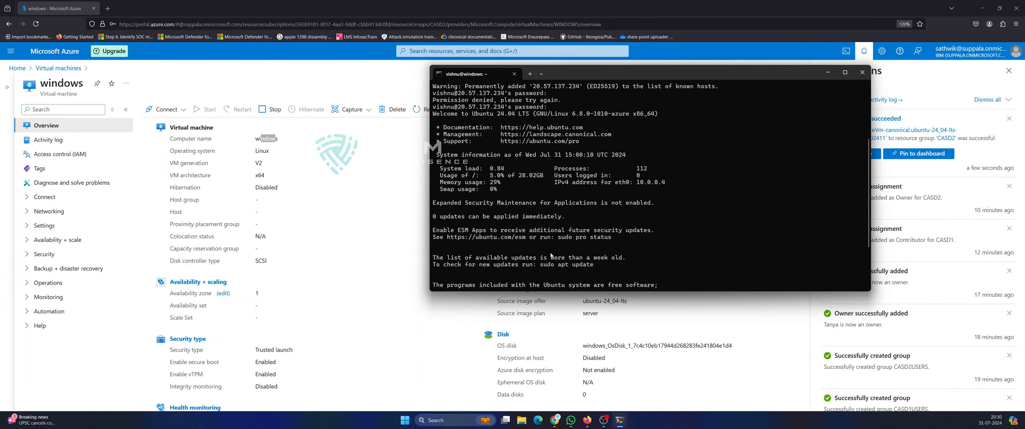
pyautogui.scroll(5, 550, 255)
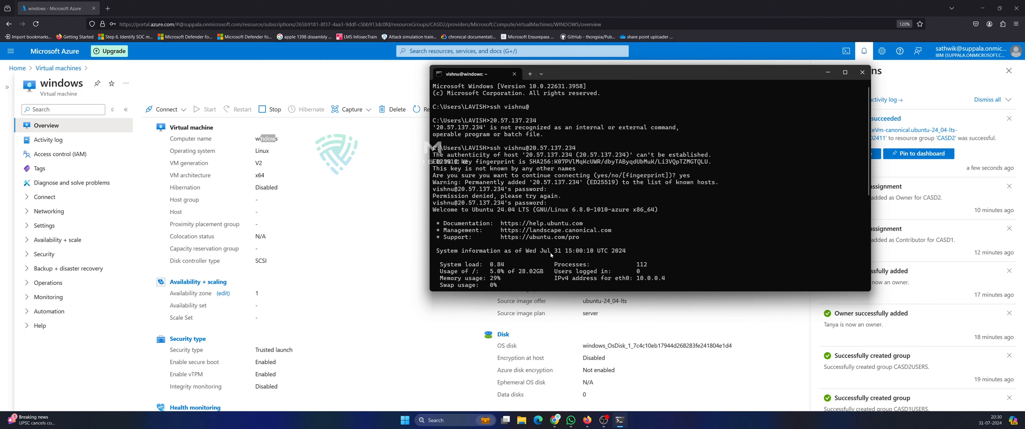
pyautogui.scroll(-5, 550, 252)
pyautogui.scroll(-3, 550, 255)
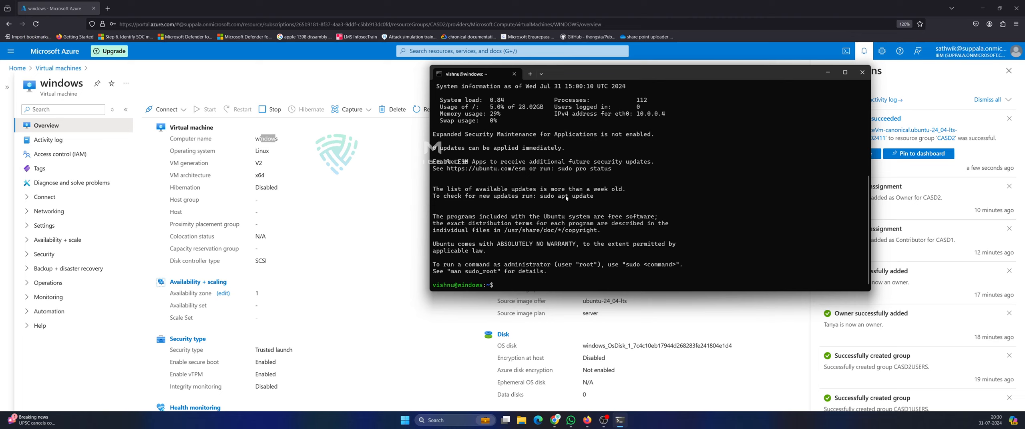
pyautogui.press('BackSpace')
pyautogui.write('cat')
pyautogui.press('BackSpace')
pyautogui.write('t')
pyautogui.write(' [c')
pyautogui.write('roc/')
pyautogui.write('cpu')
pyautogui.press('Tab')
pyautogui.press('Return')
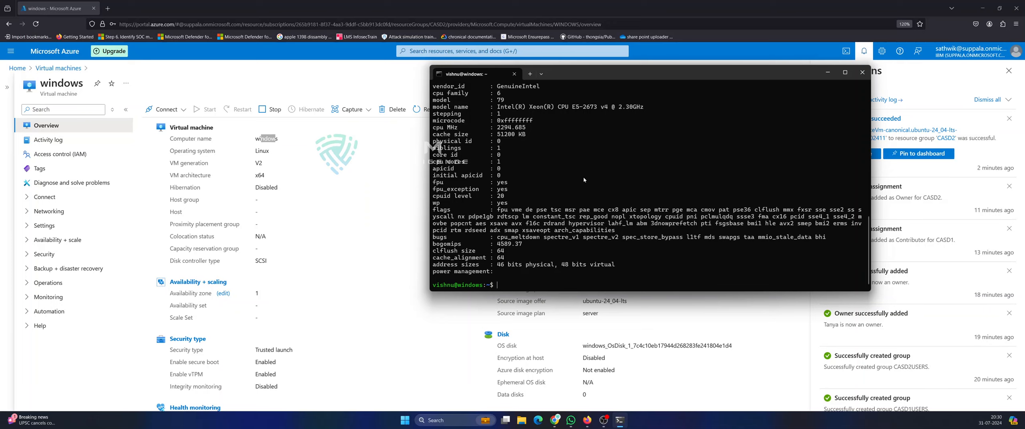
# Examine the CPU model name, speed, cache and core count in the output.
pyautogui.scroll(3, 593, 156)
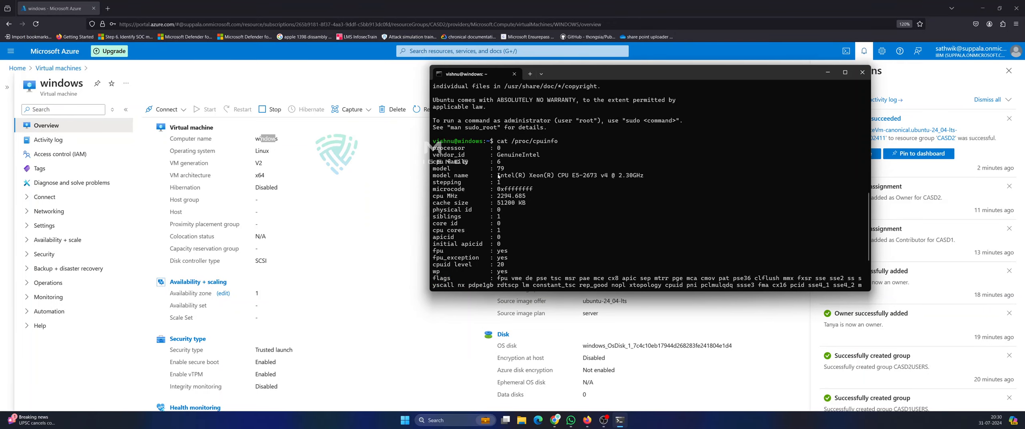
pyautogui.moveTo(498, 176); pyautogui.dragTo(630, 178)
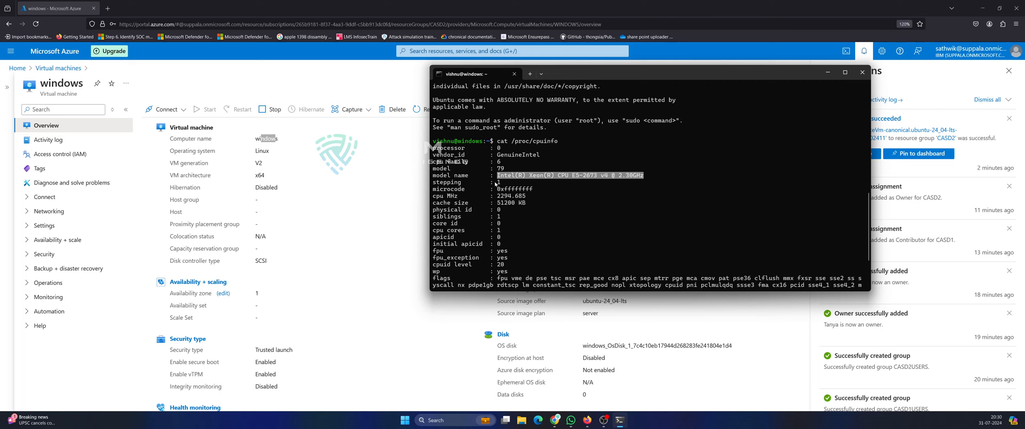
pyautogui.moveTo(496, 183); pyautogui.dragTo(498, 248)
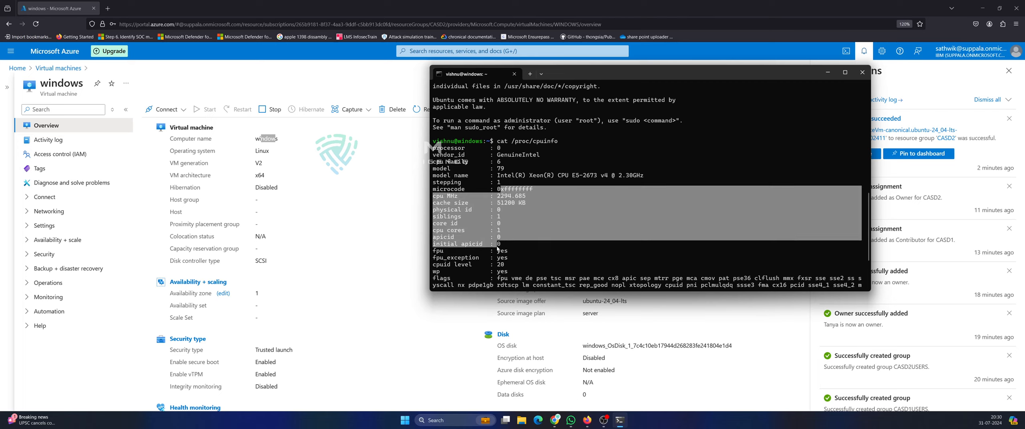
pyautogui.moveTo(616, 74); pyautogui.dragTo(230, 255)
pyautogui.scroll(-2, 497, 241)
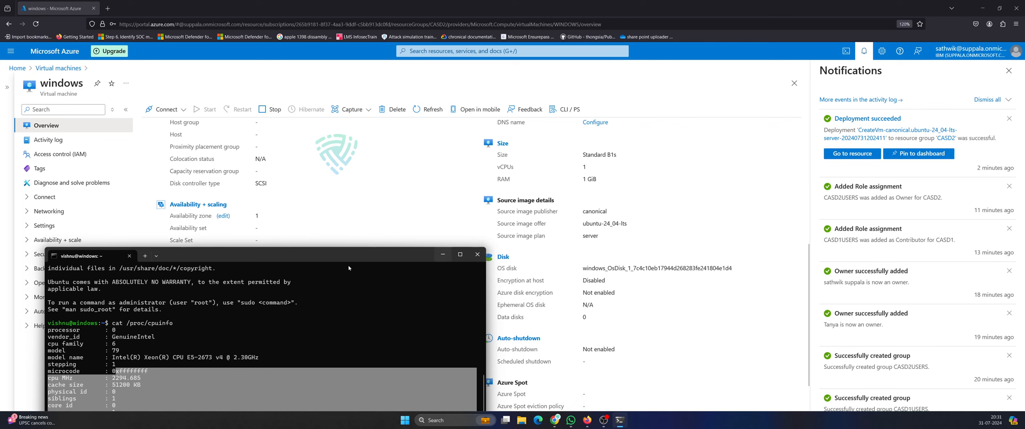
pyautogui.moveTo(340, 259); pyautogui.dragTo(537, 133)
pyautogui.scroll(-3, 390, 301)
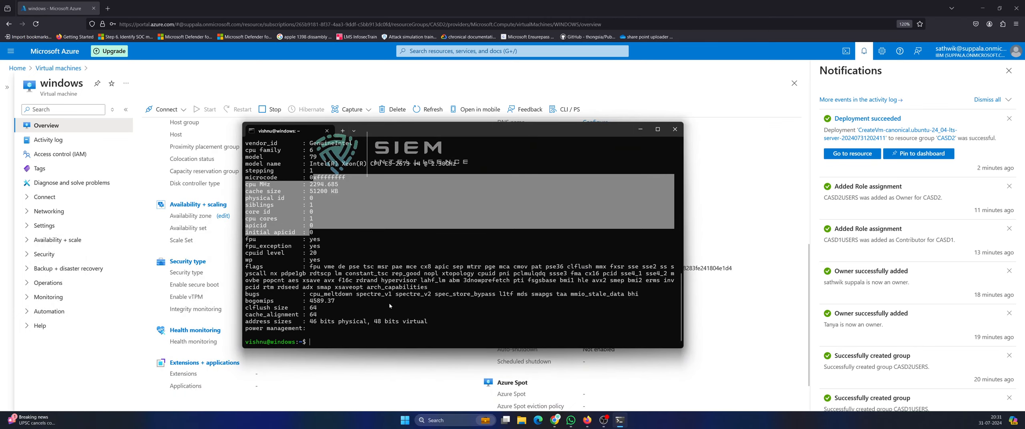
# Show memory usage with free -g and free, noting the free figure 328324.
pyautogui.write('free ')
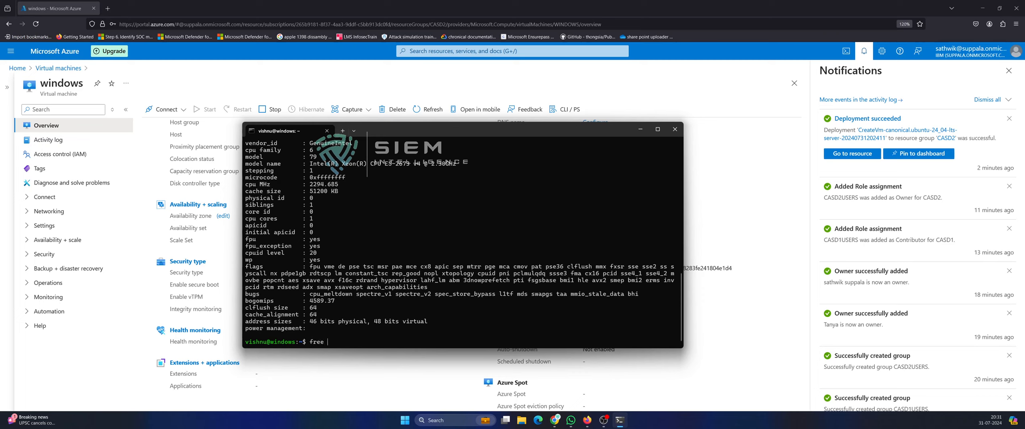
pyautogui.write('-g')
pyautogui.press('Return')
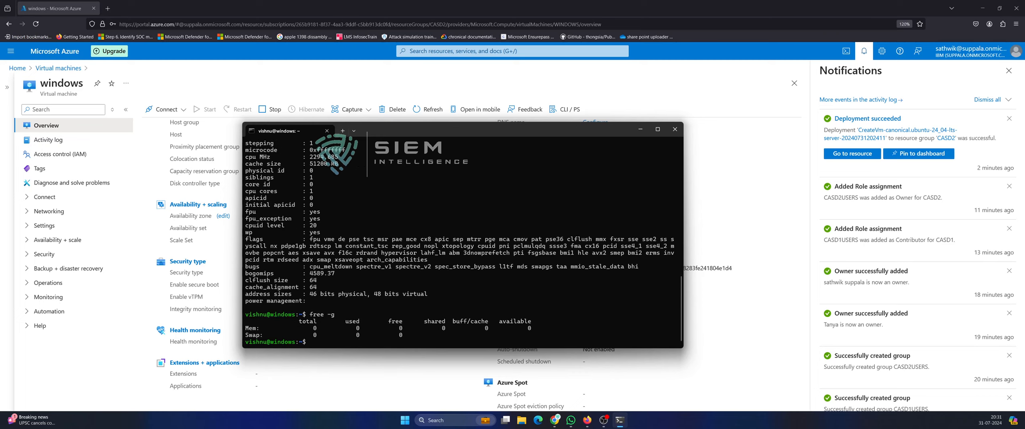
pyautogui.write('free')
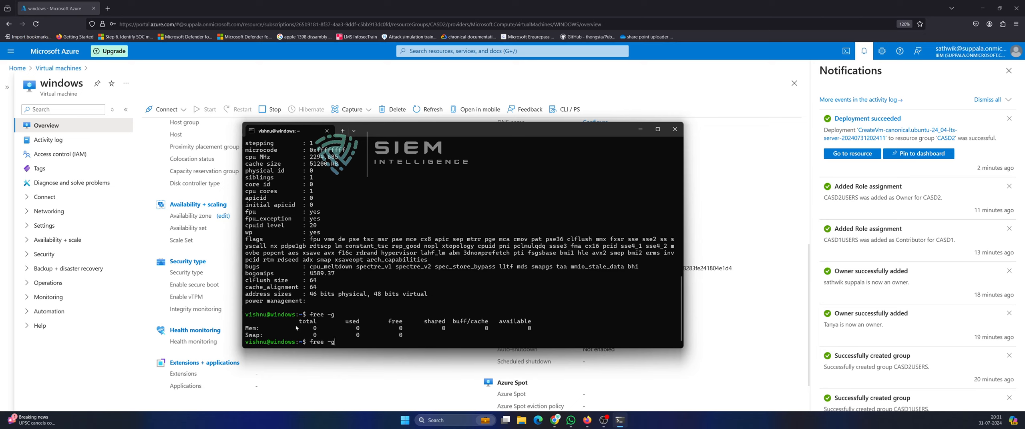
pyautogui.press('Return')
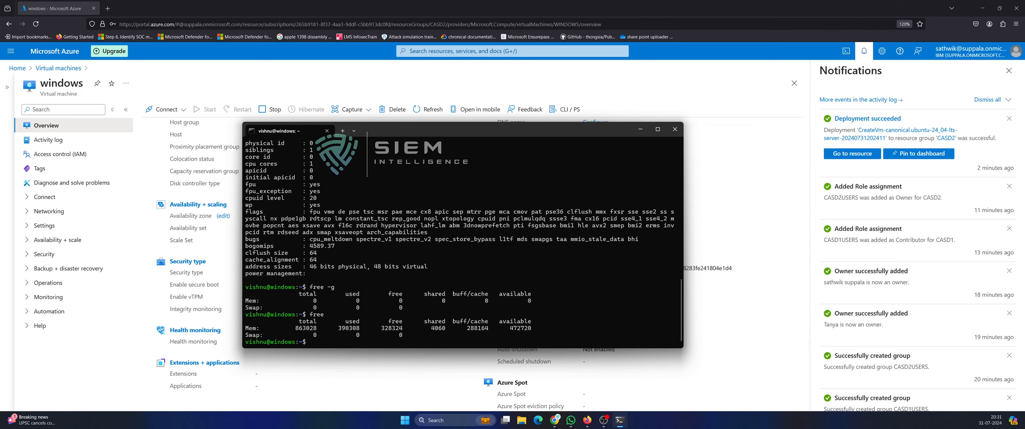
pyautogui.moveTo(295, 330); pyautogui.dragTo(400, 330)
pyautogui.click(302, 328)
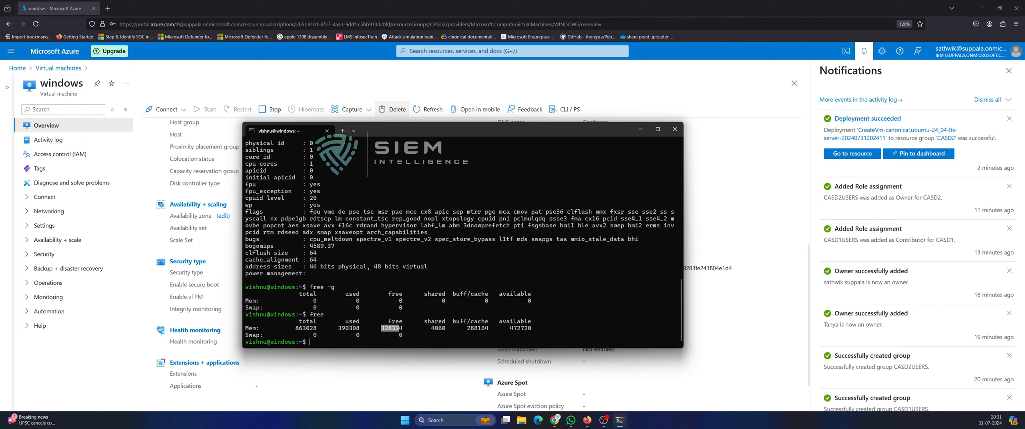
# Close the terminal window to return to the VM overview.
pyautogui.moveTo(398, 132); pyautogui.dragTo(178, 295)
pyautogui.moveTo(262, 291); pyautogui.dragTo(456, 146)
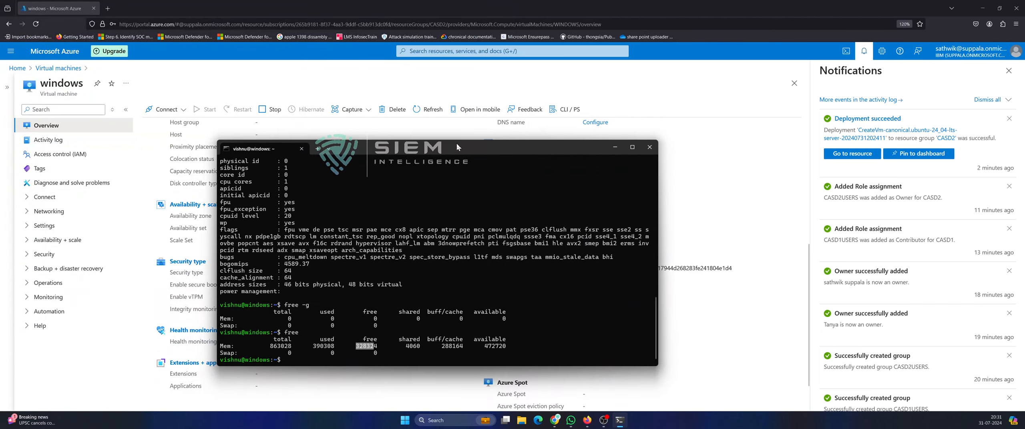
pyautogui.scroll(15, 381, 280)
pyautogui.scroll(-8, 378, 299)
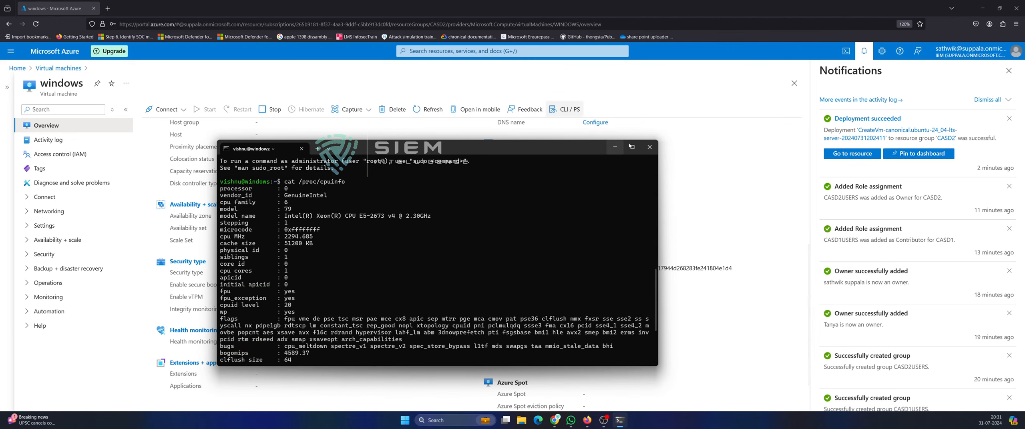
pyautogui.click(650, 147)
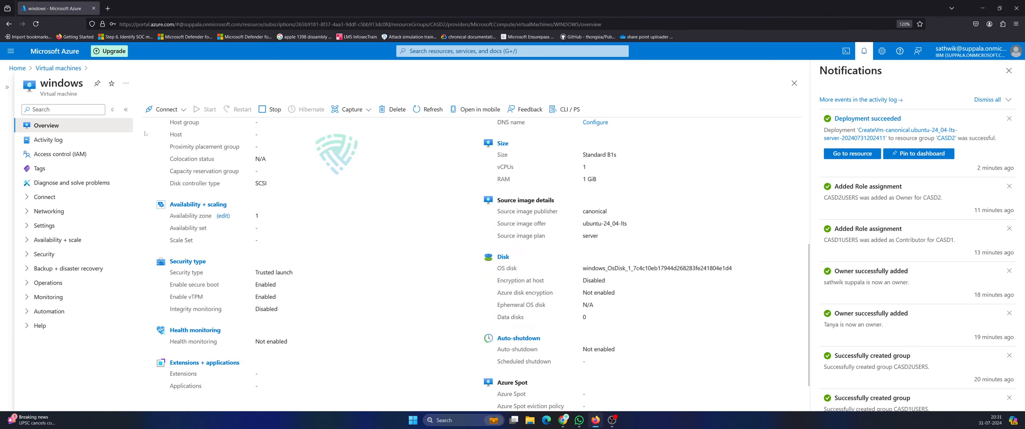
# Start Configure + connect for SSH using Azure CLI with just-in-time consent, then go to Access control (IAM).
pyautogui.click(184, 110)
pyautogui.click(156, 124)
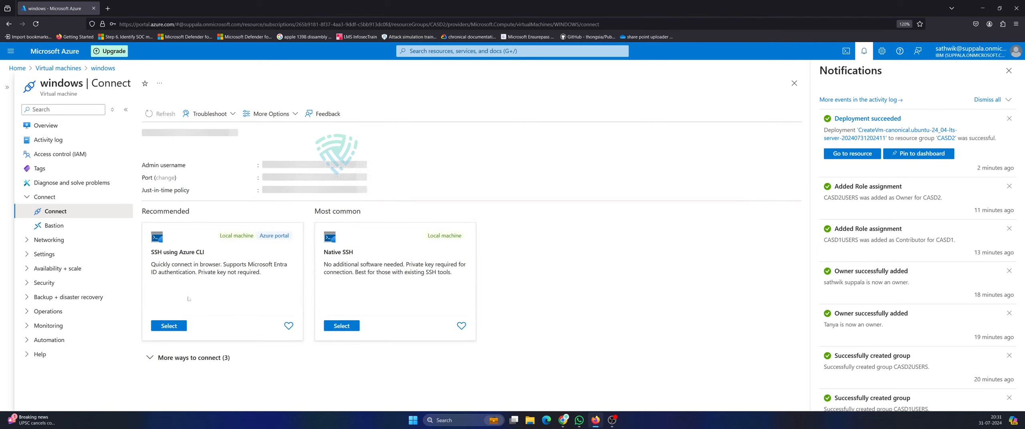
pyautogui.click(346, 326)
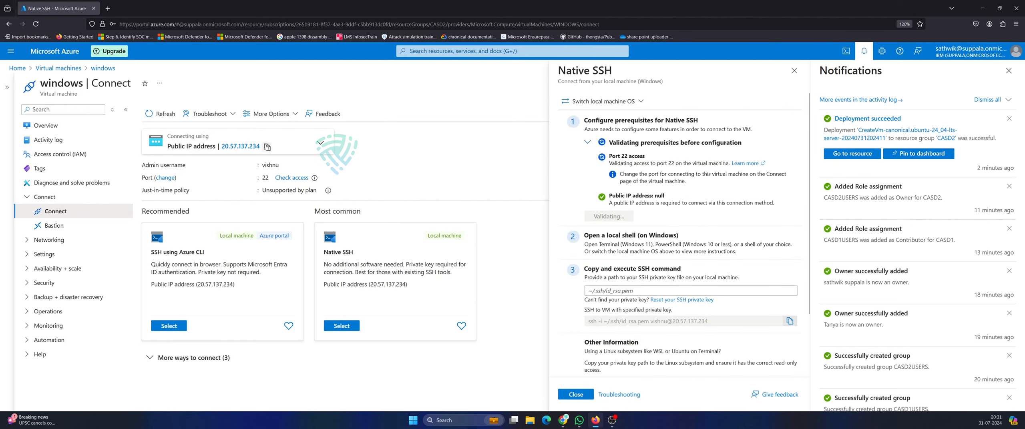
pyautogui.click(172, 326)
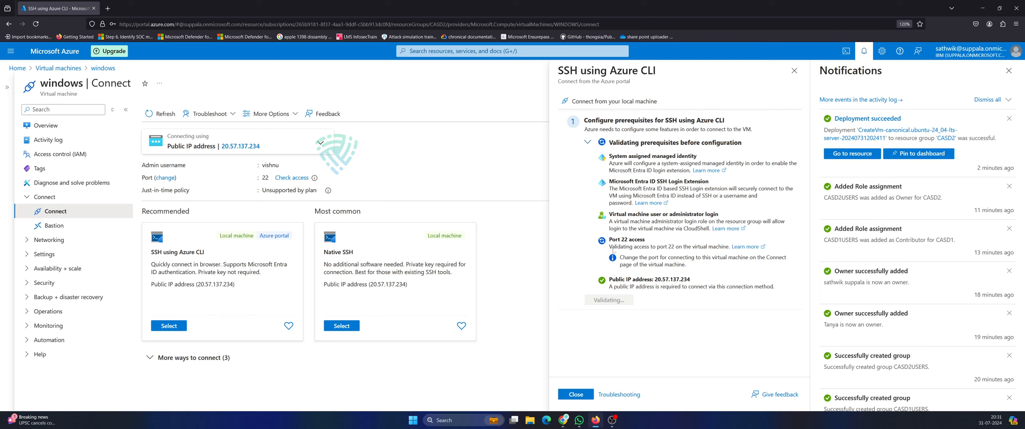
pyautogui.click(1009, 70)
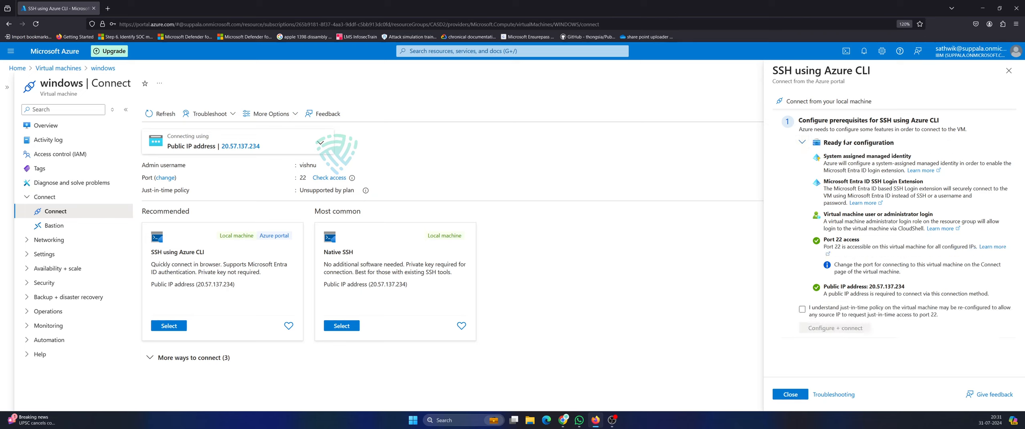
pyautogui.click(803, 310)
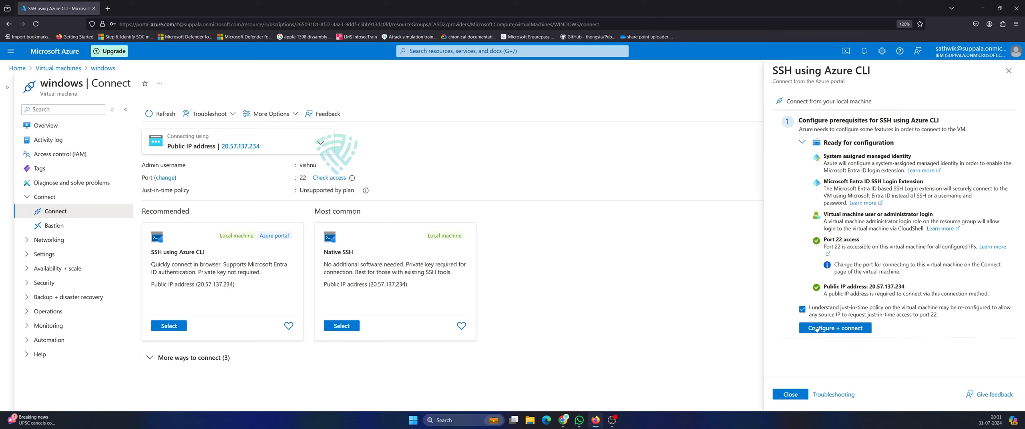
pyautogui.click(817, 328)
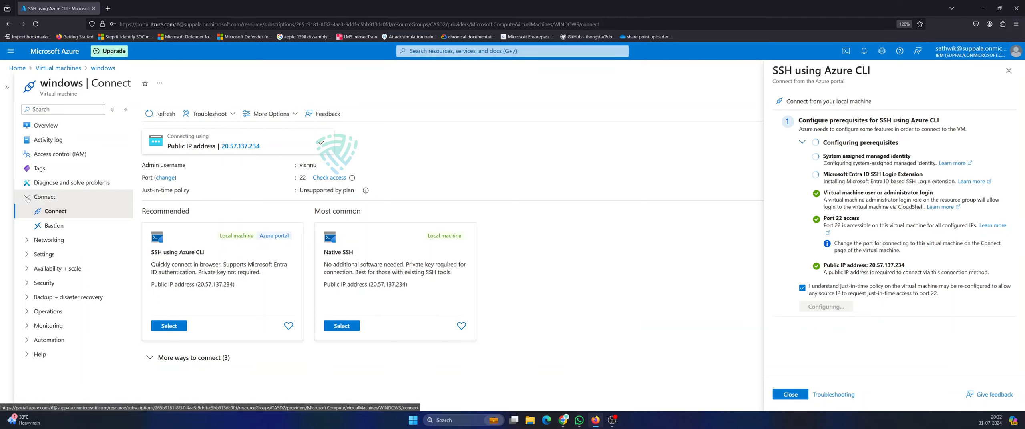
pyautogui.click(58, 156)
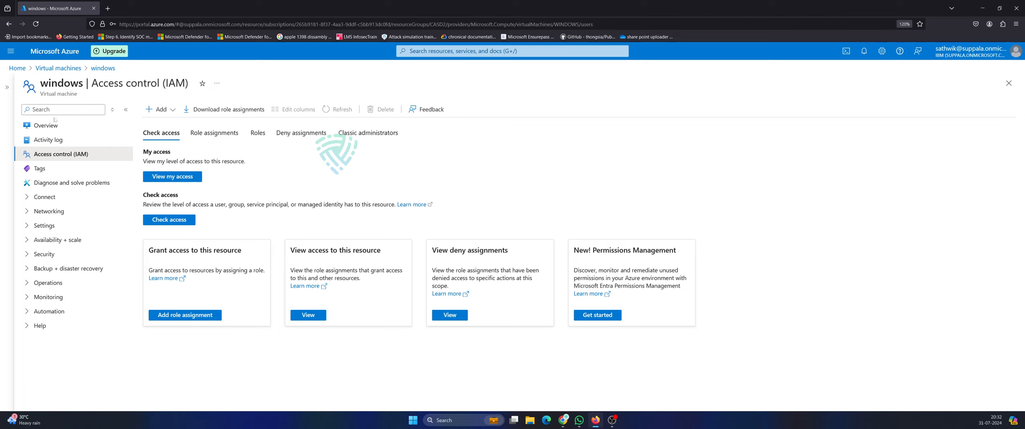
# Back on the VM's Connect page, select SSH using Azure CLI, accept just-in-time policy, and Configure + connect.
pyautogui.click(9, 88)
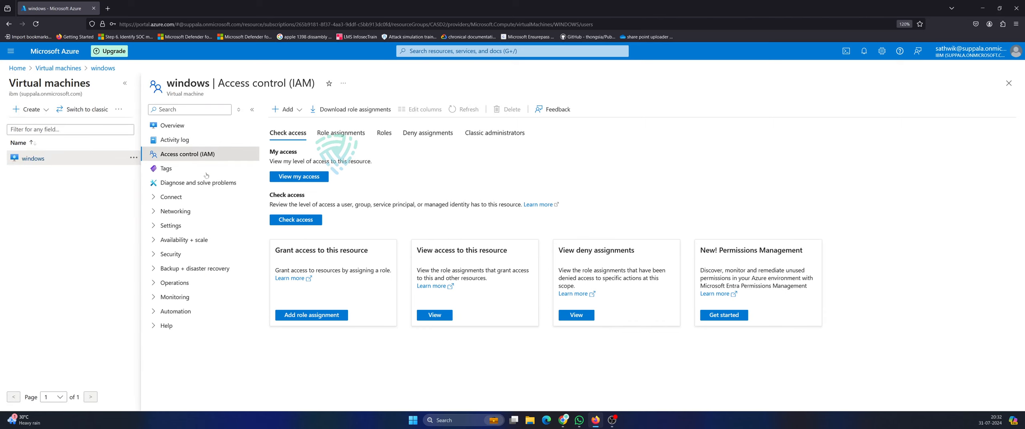
pyautogui.click(169, 197)
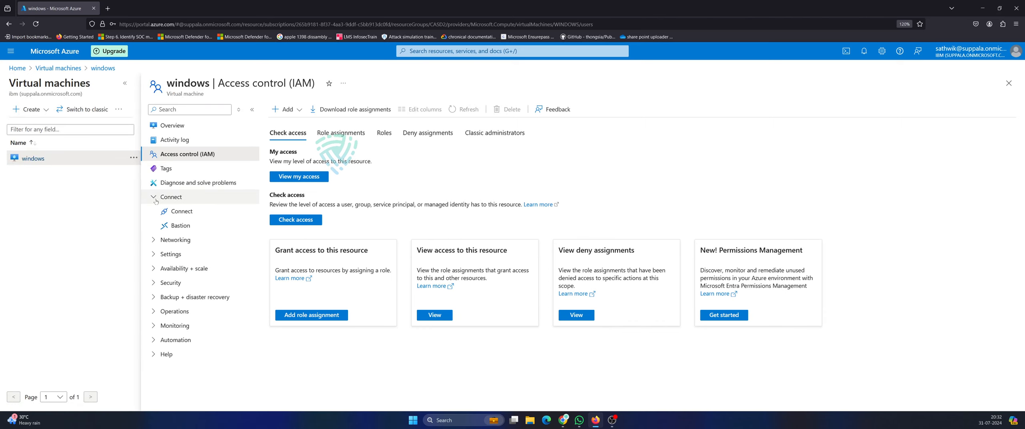
pyautogui.click(182, 211)
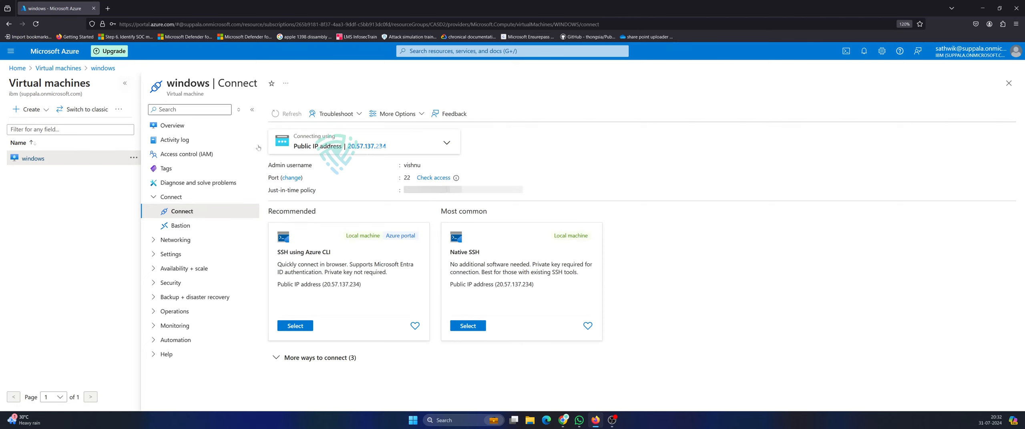
pyautogui.click(125, 84)
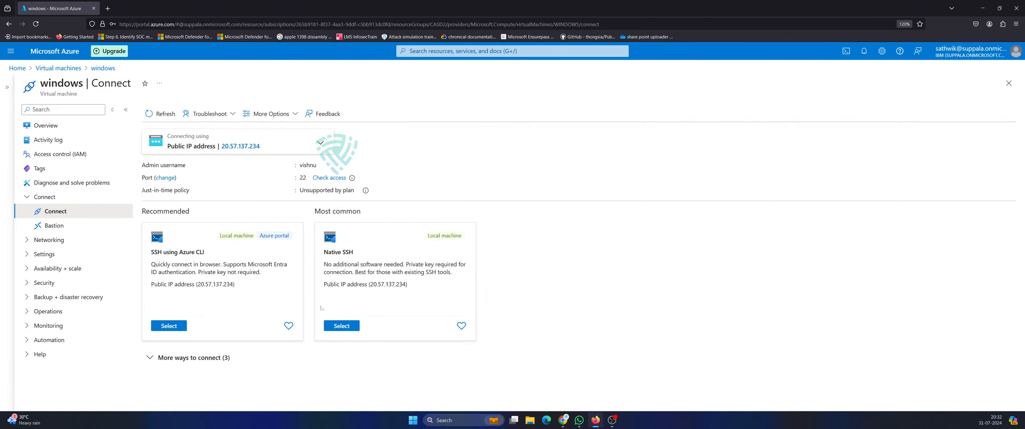
pyautogui.click(169, 326)
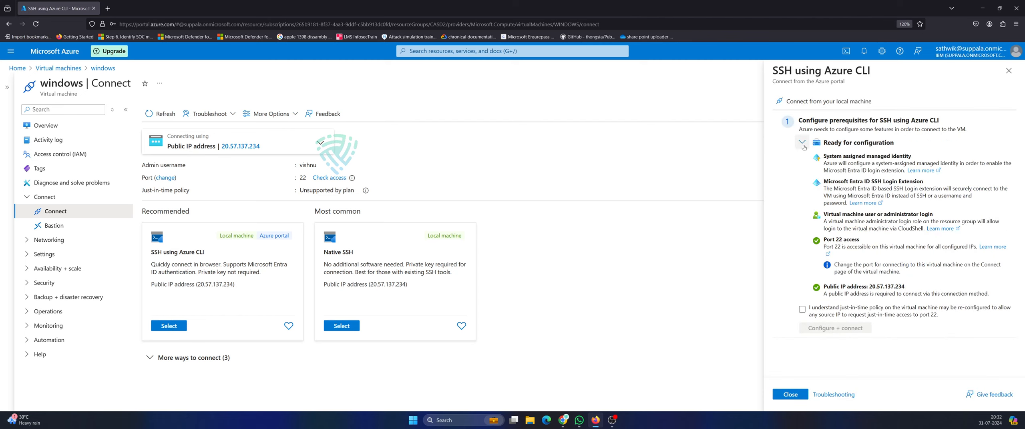
pyautogui.click(802, 309)
pyautogui.click(815, 330)
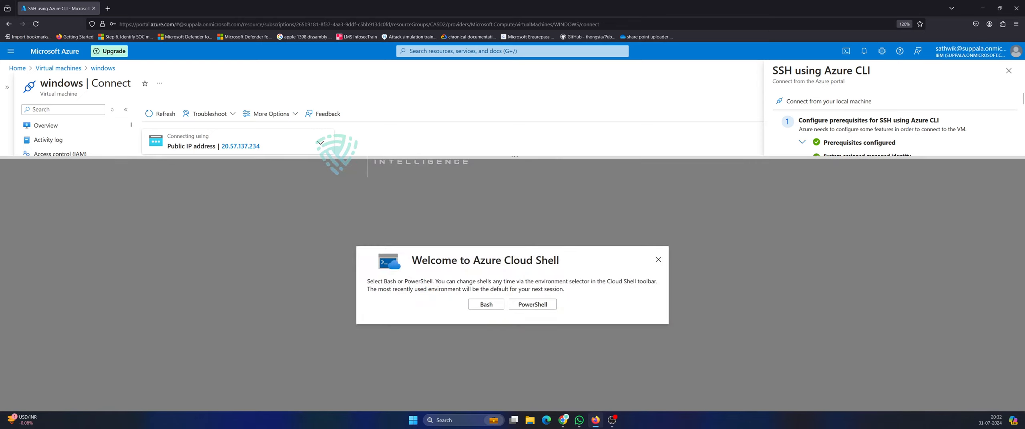
# Start a Bash Cloud Shell on the Free Trial subscription and begin a new session.
pyautogui.click(486, 305)
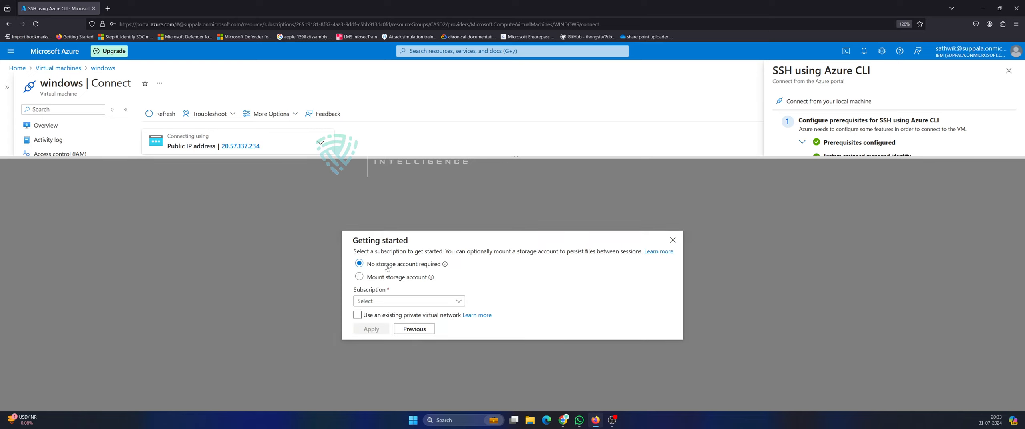
pyautogui.click(416, 303)
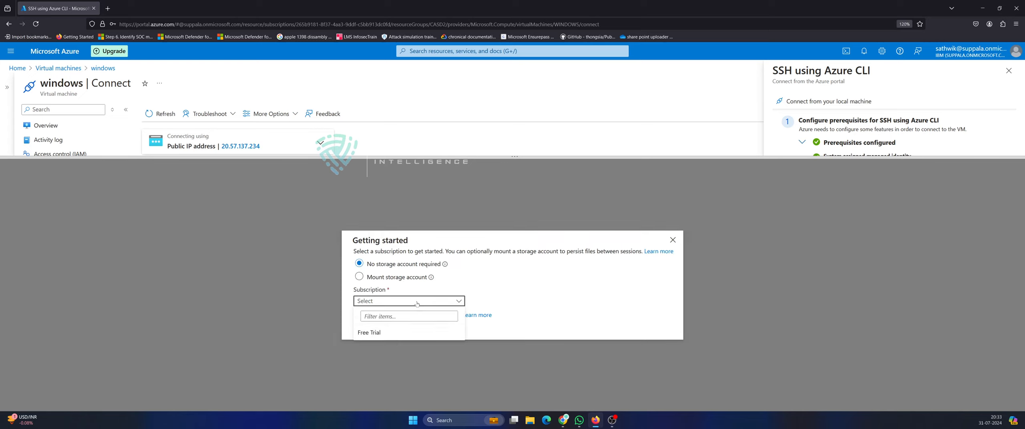
pyautogui.click(417, 304)
pyautogui.click(371, 301)
pyautogui.click(373, 333)
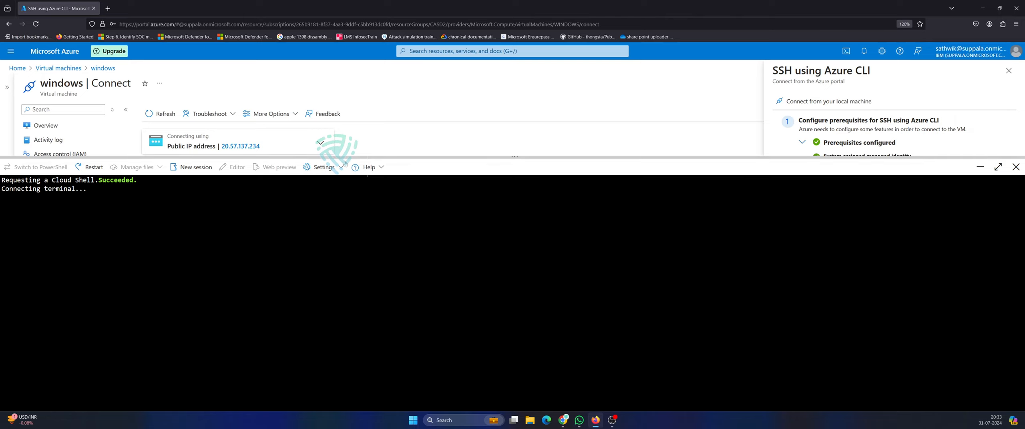
pyautogui.moveTo(403, 156); pyautogui.dragTo(408, 207)
pyautogui.scroll(-3, 243, 168)
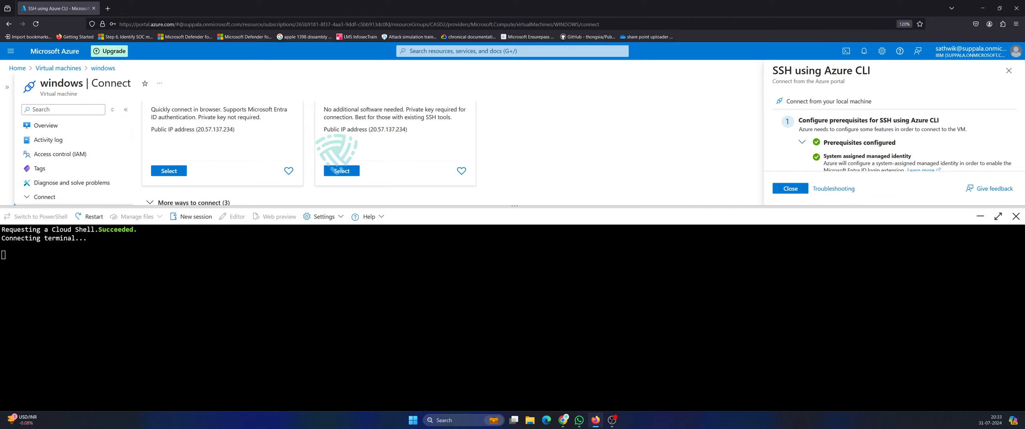
pyautogui.click(192, 217)
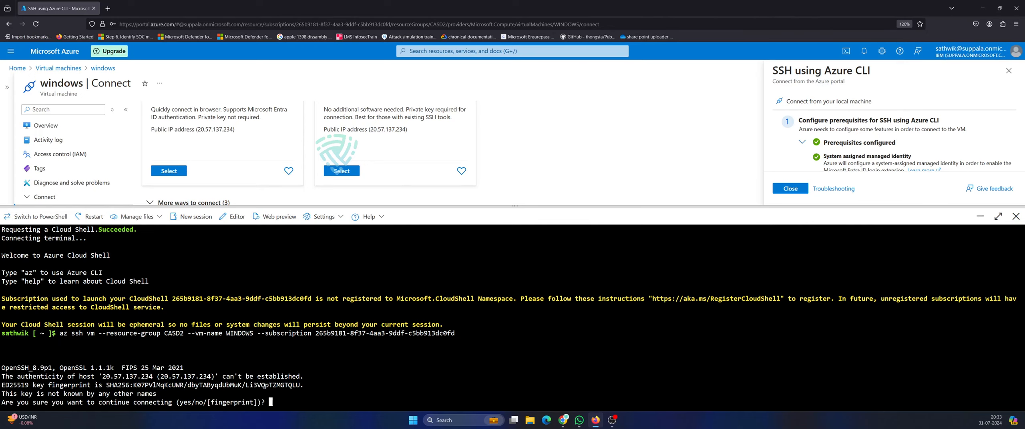
# Accept the VM's host key with yes, then run bash on the VM in Cloud Shell.
pyautogui.write('yes')
pyautogui.press('Return')
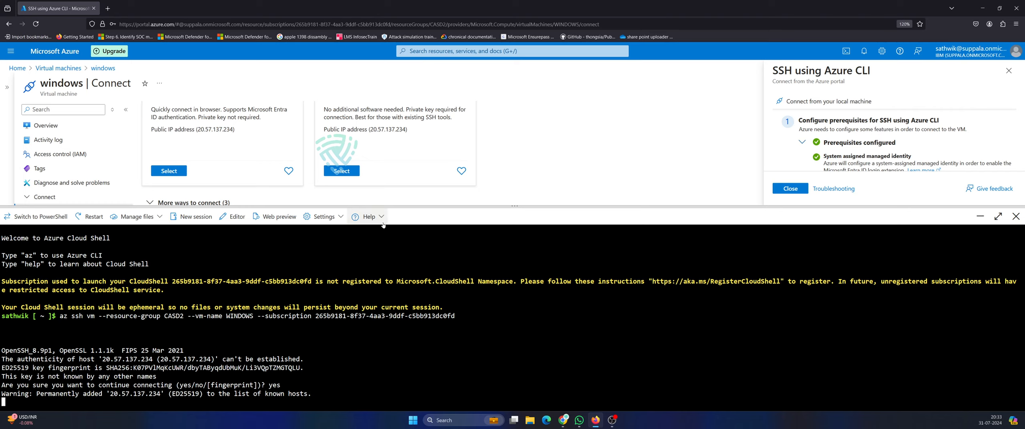
pyautogui.moveTo(401, 203); pyautogui.dragTo(401, 122)
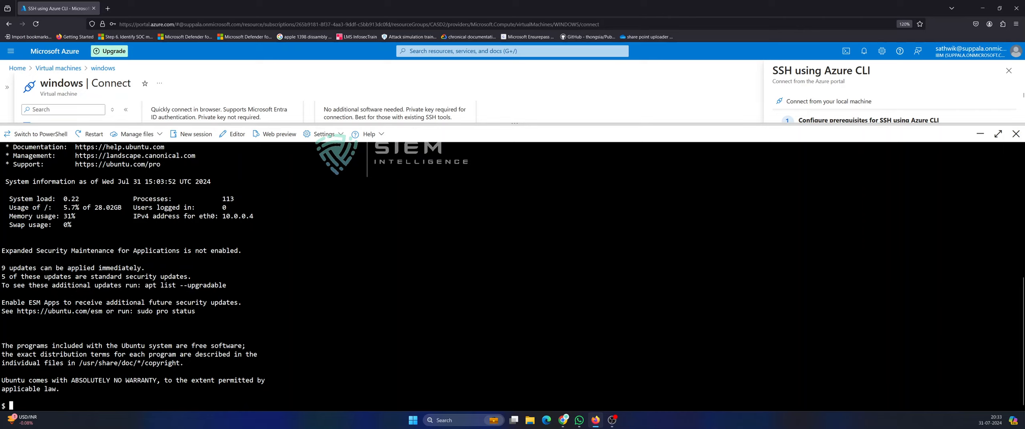
pyautogui.write('bash')
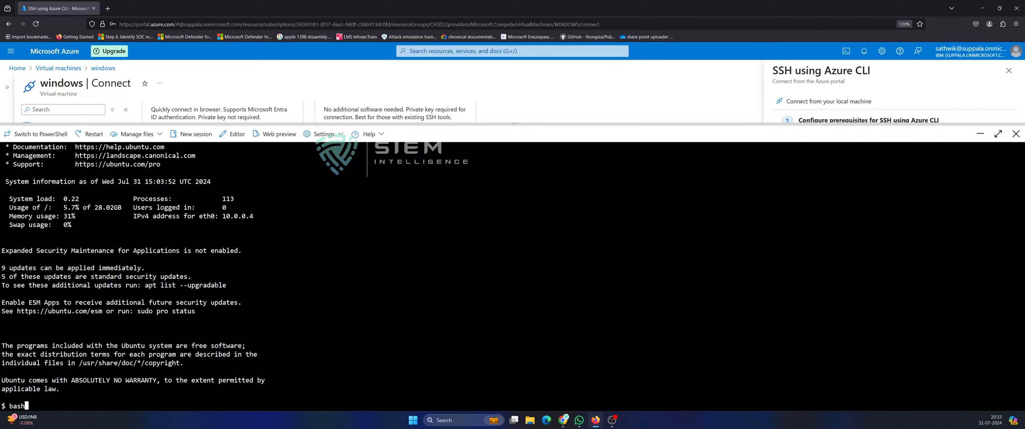
pyautogui.press('Return')
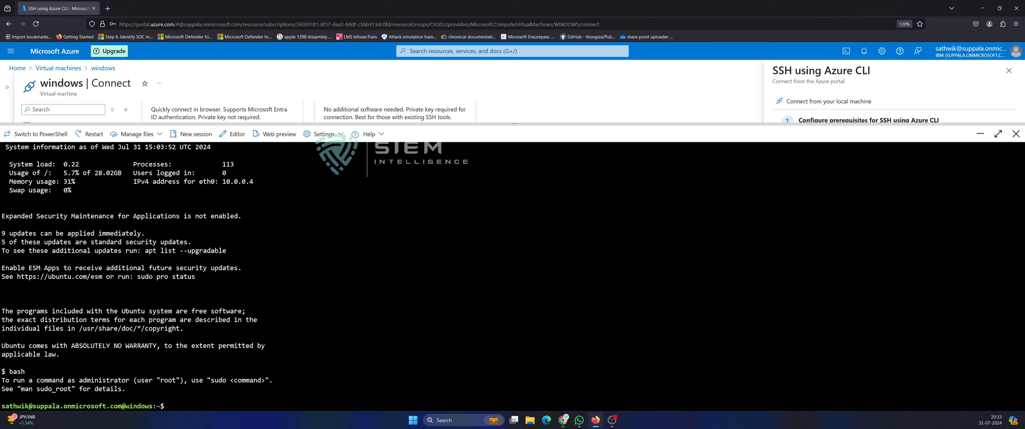
pyautogui.moveTo(129, 406); pyautogui.dragTo(153, 406)
pyautogui.doubleClick(152, 406)
pyautogui.click(184, 385)
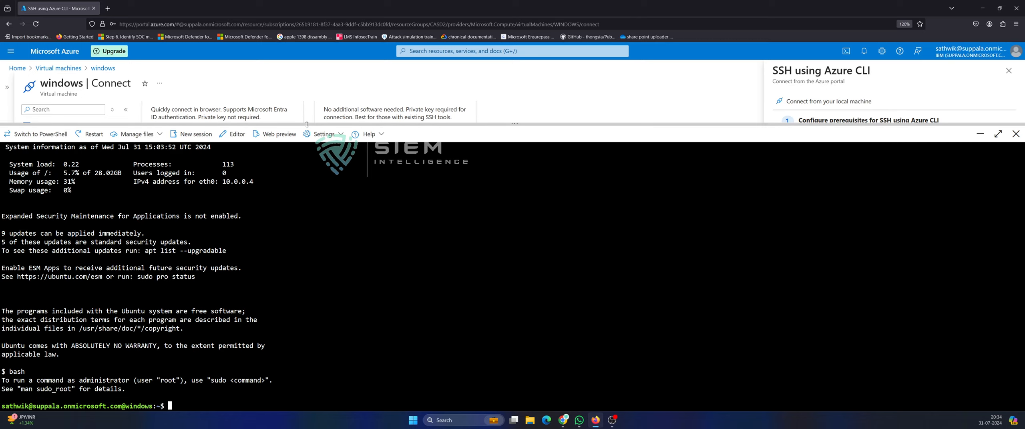
pyautogui.moveTo(307, 124); pyautogui.dragTo(307, 317)
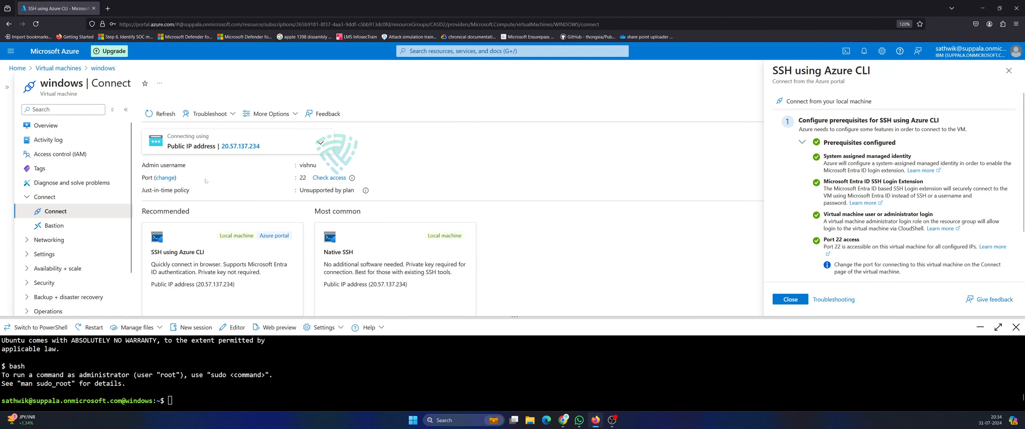
# Close Cloud Shell and the SSH using Azure CLI panel.
pyautogui.scroll(-2, 206, 181)
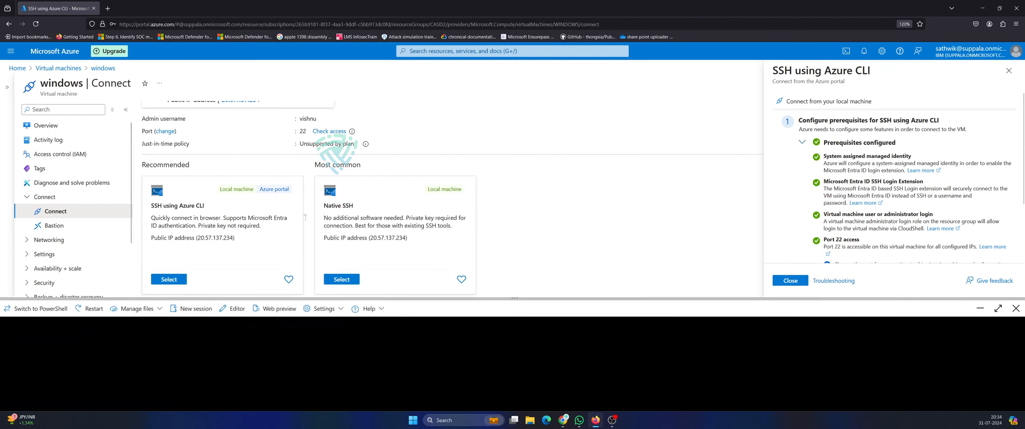
pyautogui.moveTo(305, 217); pyautogui.dragTo(305, 268)
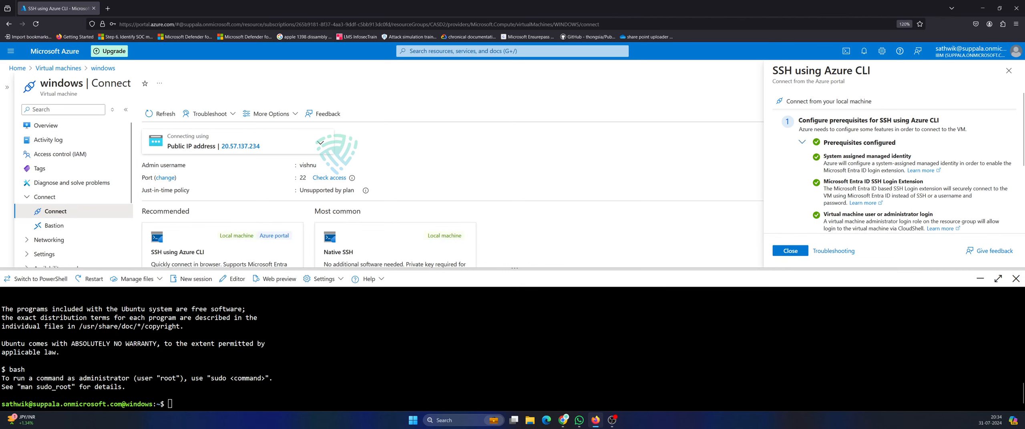
pyautogui.click(1015, 279)
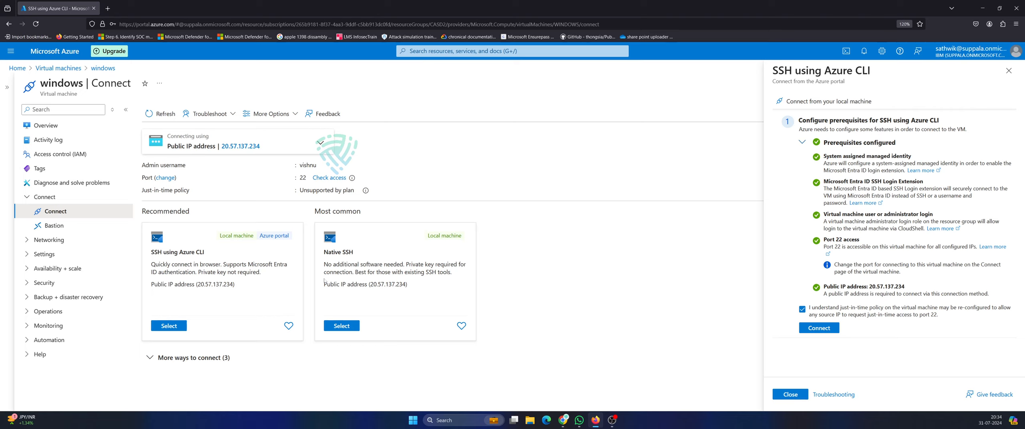
pyautogui.click(28, 201)
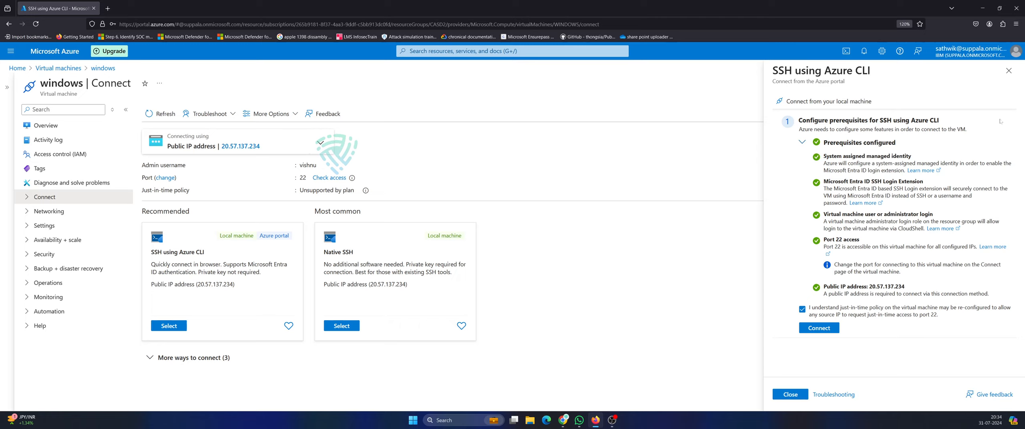
pyautogui.click(1009, 71)
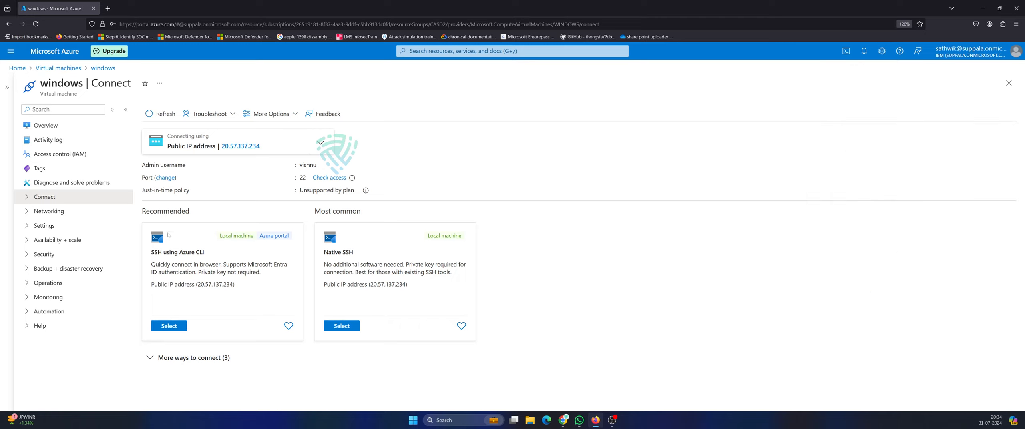
# On the Connect page, keep the public IP address and expand More ways to connect.
pyautogui.click(28, 198)
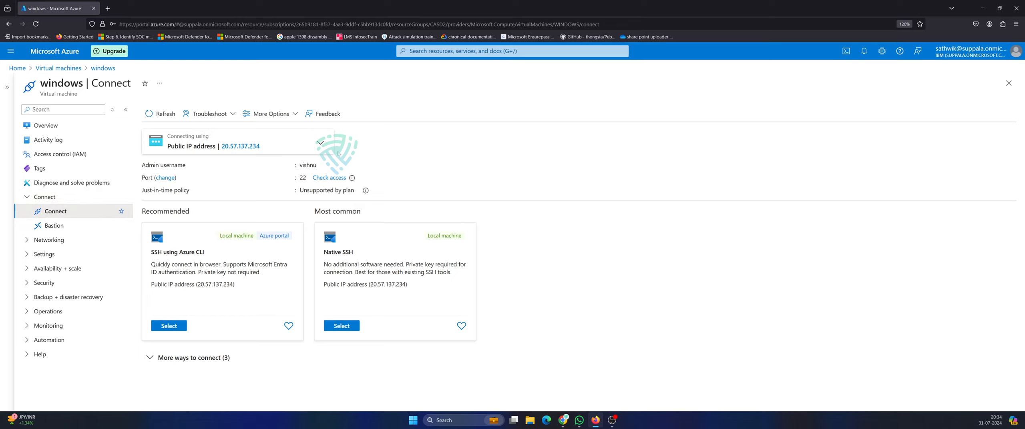
pyautogui.click(322, 144)
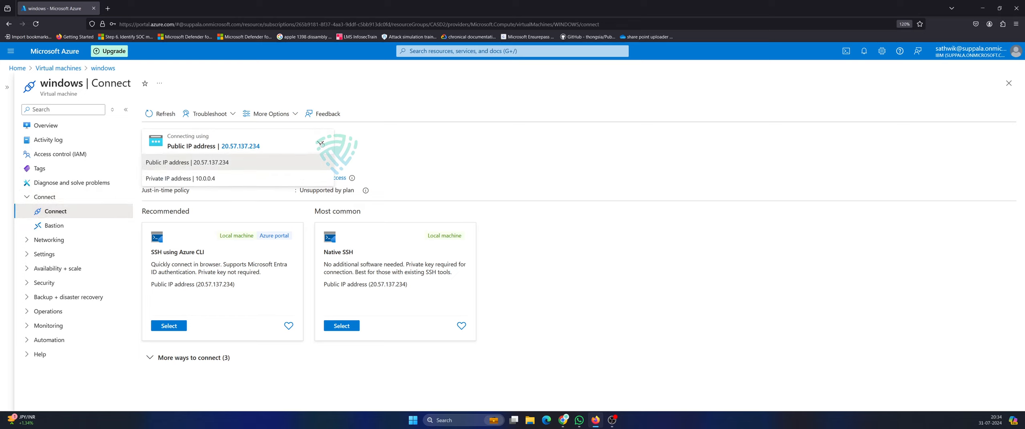
pyautogui.click(533, 143)
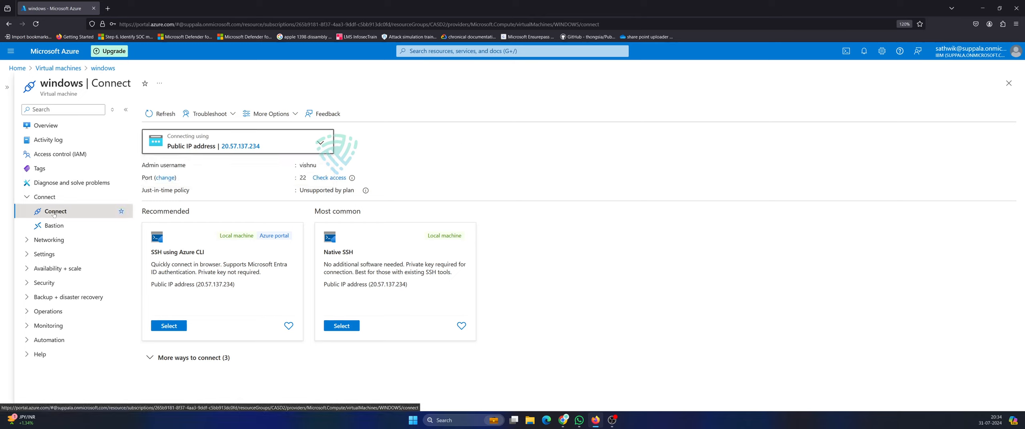
pyautogui.click(151, 362)
pyautogui.scroll(-3, 269, 326)
pyautogui.scroll(3, 268, 326)
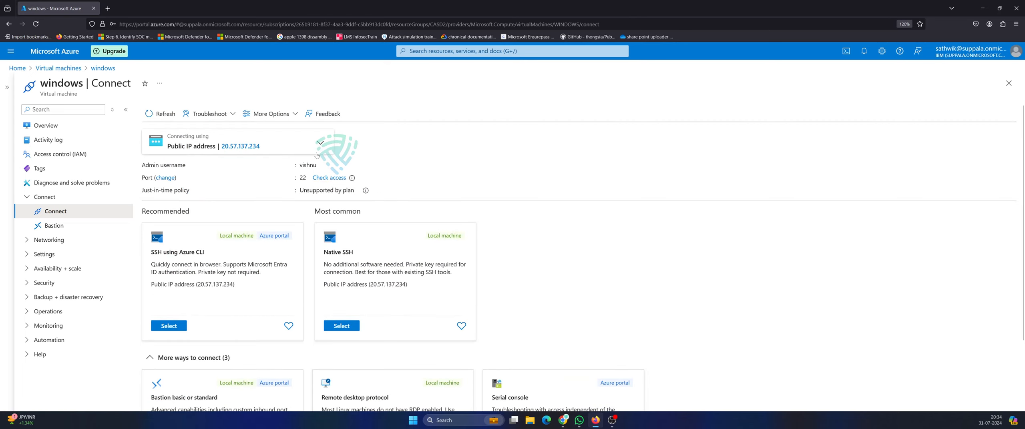
pyautogui.click(319, 148)
pyautogui.click(263, 162)
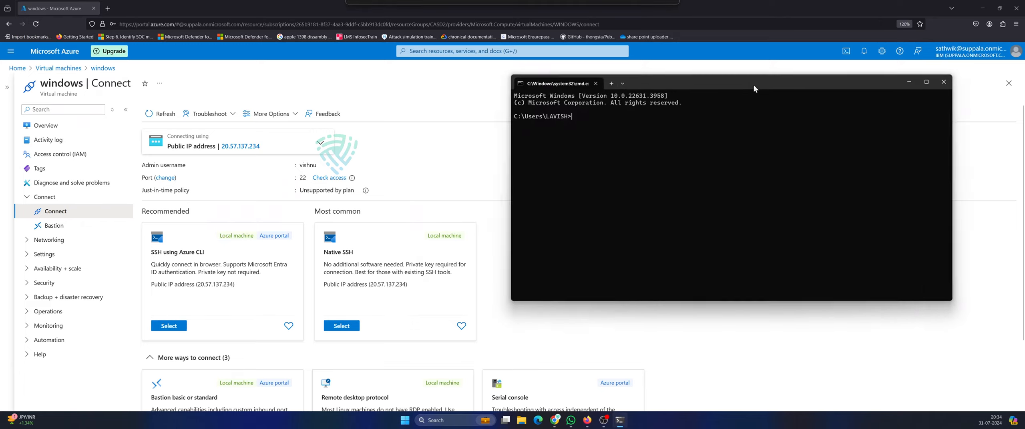
# SSH into the VM's public IP as the admin user and switch to root with sudo su.
pyautogui.write('ssh')
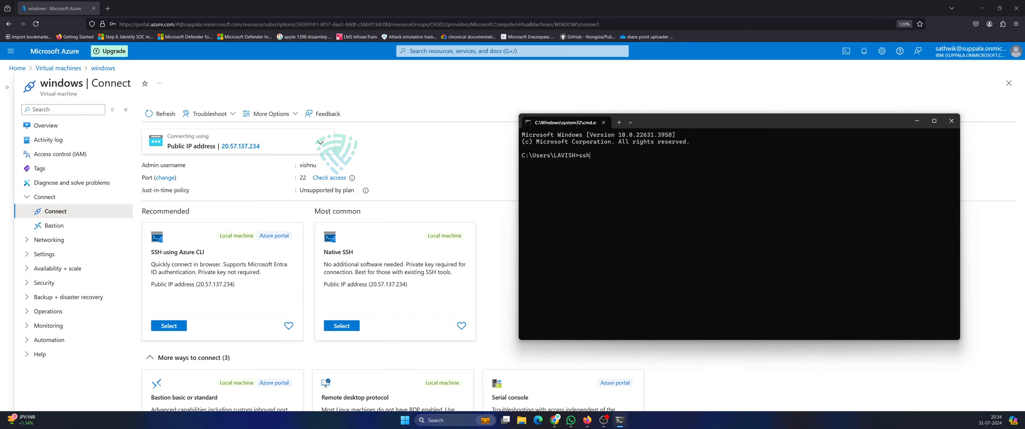
pyautogui.write(' vishnu@20.57.137.234')
pyautogui.press('Return')
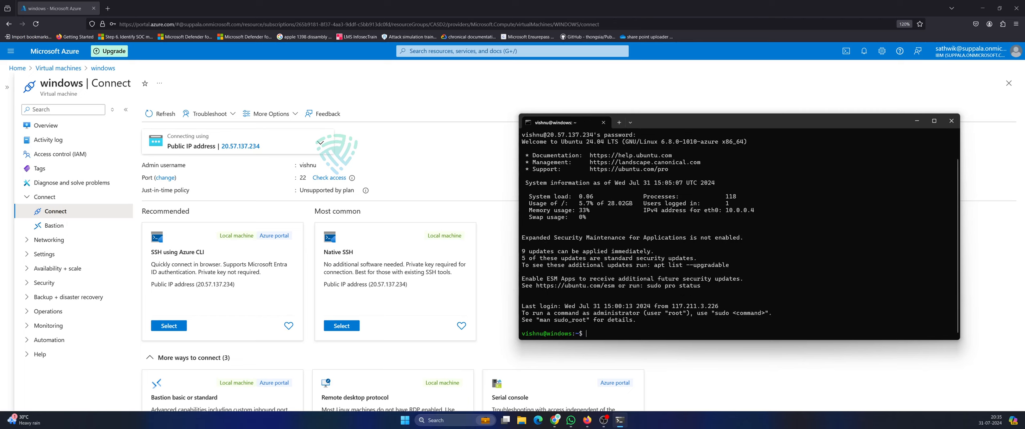
pyautogui.write('sudo su')
pyautogui.press('Return')
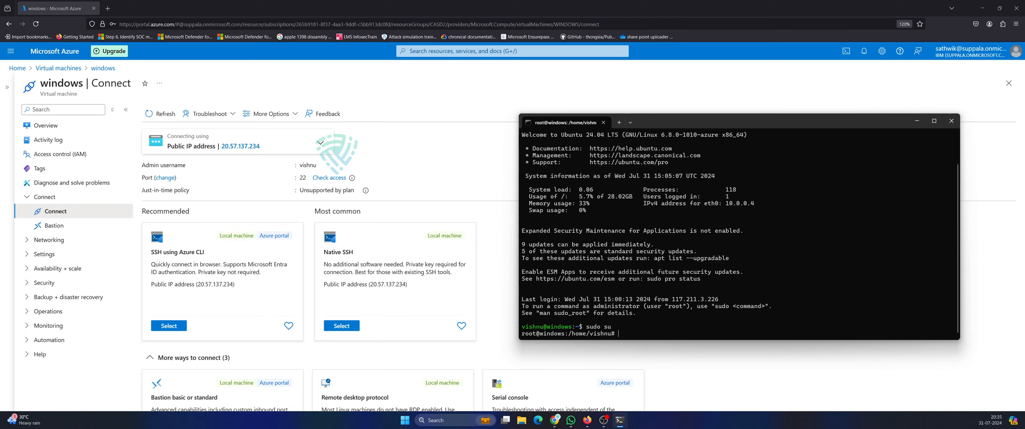
# Shut the VM down with init 0 and close the command window.
pyautogui.write('init 0')
pyautogui.press('Return')
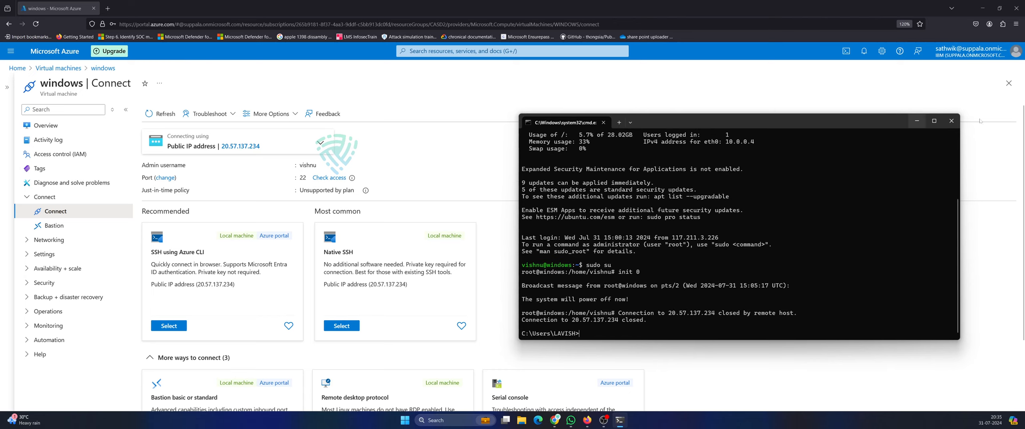
pyautogui.click(951, 120)
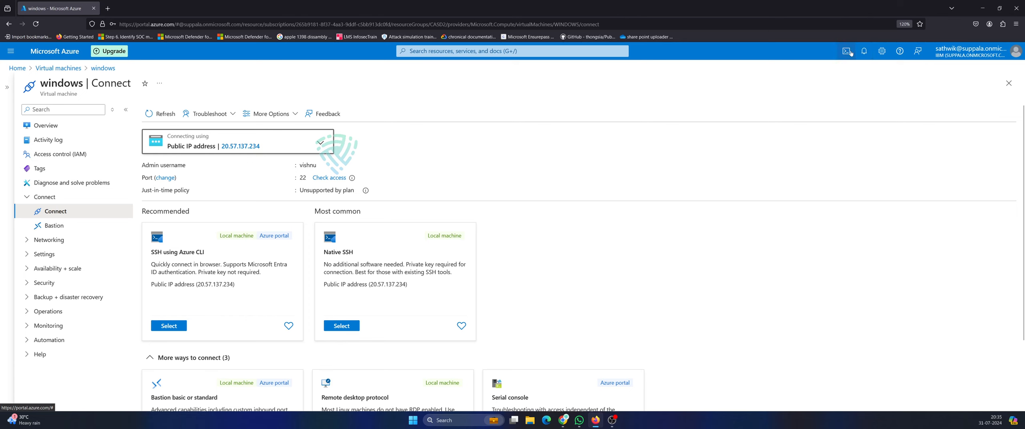
# Check and dismiss notifications, close the Connect blade, and reopen the windows VM overview.
pyautogui.click(864, 51)
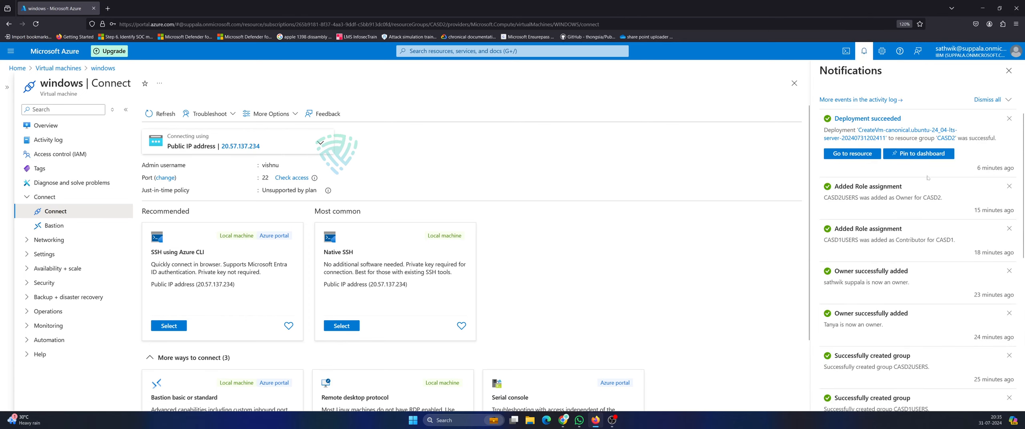
pyautogui.scroll(-2, 650, 245)
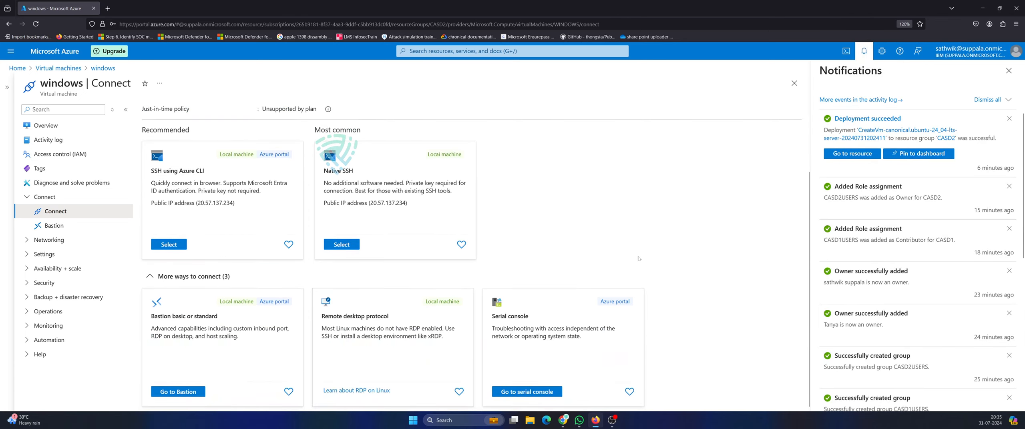
pyautogui.click(1009, 70)
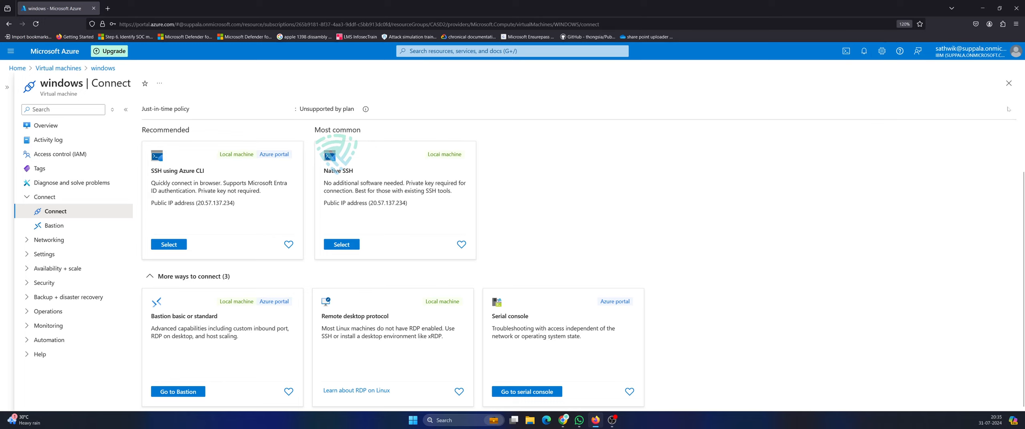
pyautogui.click(1009, 83)
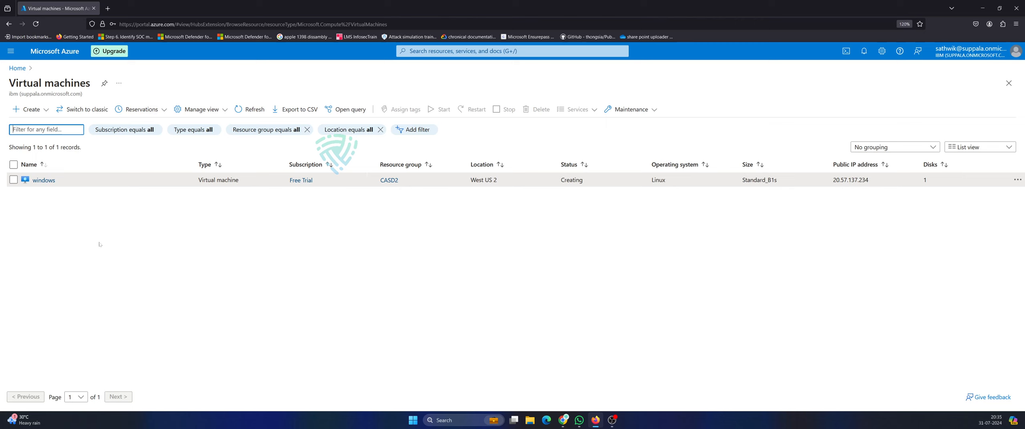
pyautogui.click(53, 181)
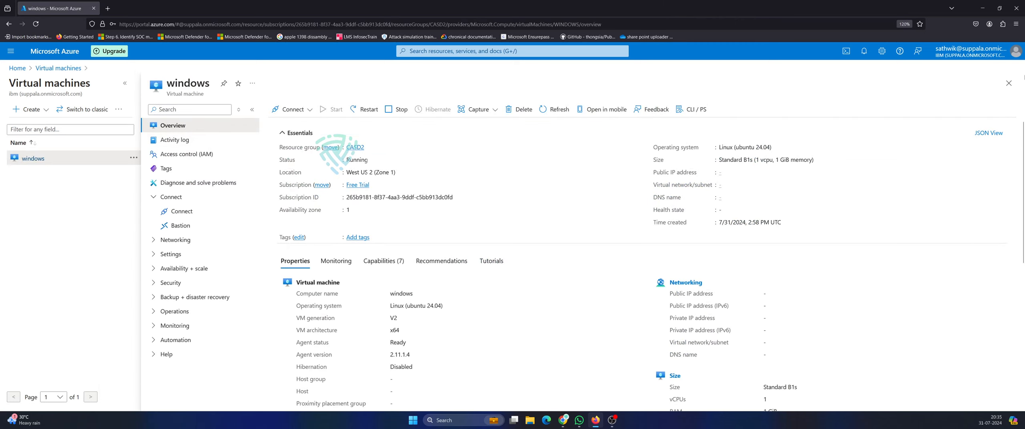
# Start a new Azure virtual machine named win10 in resource group CASD1.
pyautogui.click(1009, 83)
pyautogui.click(29, 110)
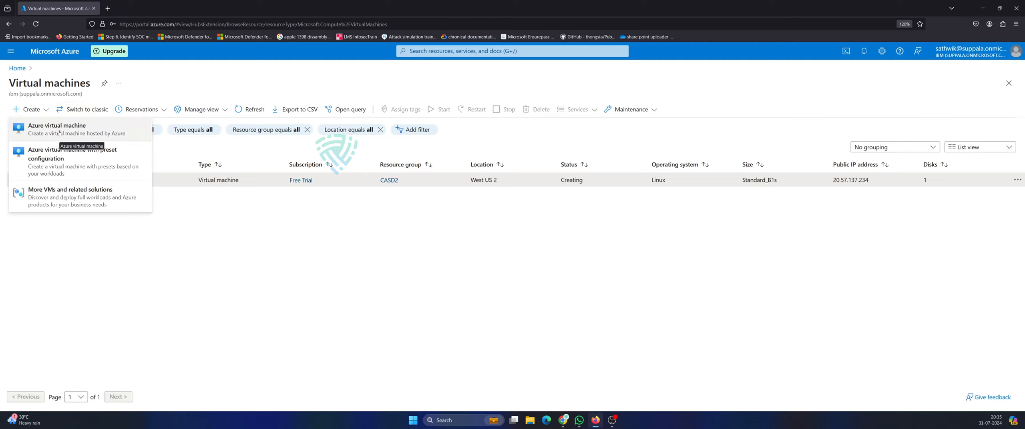
pyautogui.click(59, 129)
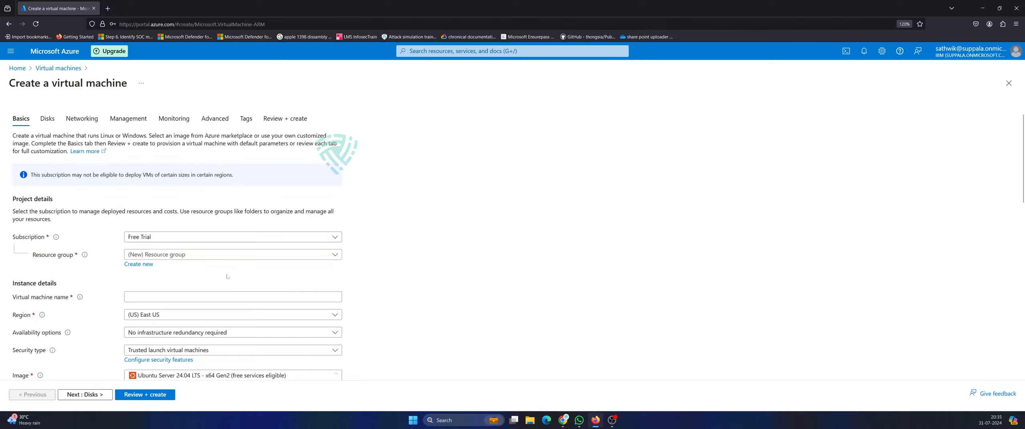
pyautogui.scroll(-3, 162, 178)
pyautogui.scroll(2, 162, 178)
pyautogui.click(162, 177)
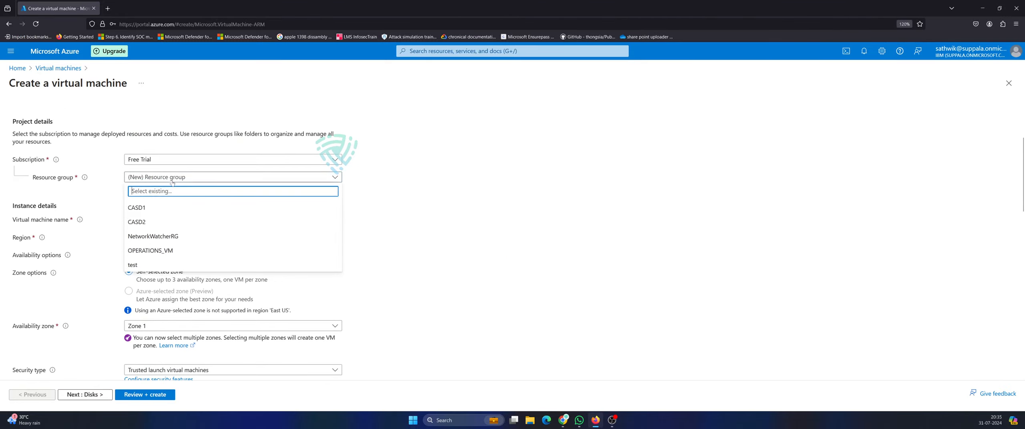
pyautogui.click(145, 208)
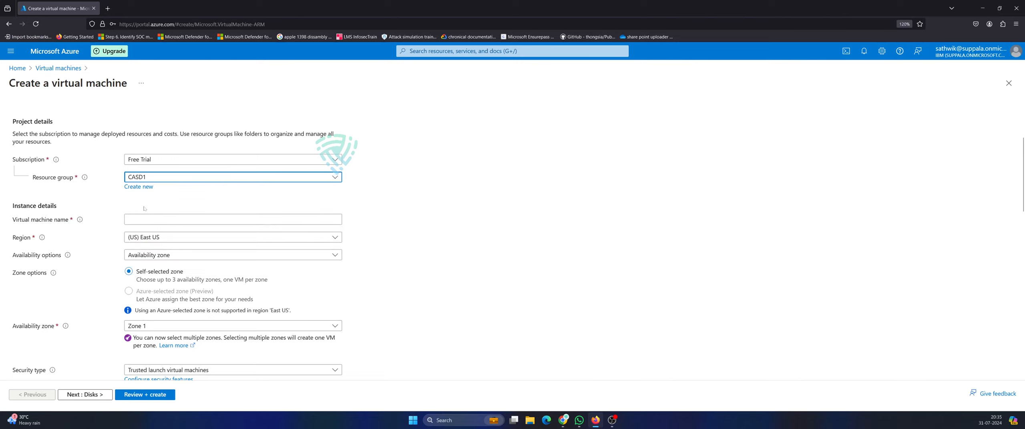
pyautogui.click(145, 219)
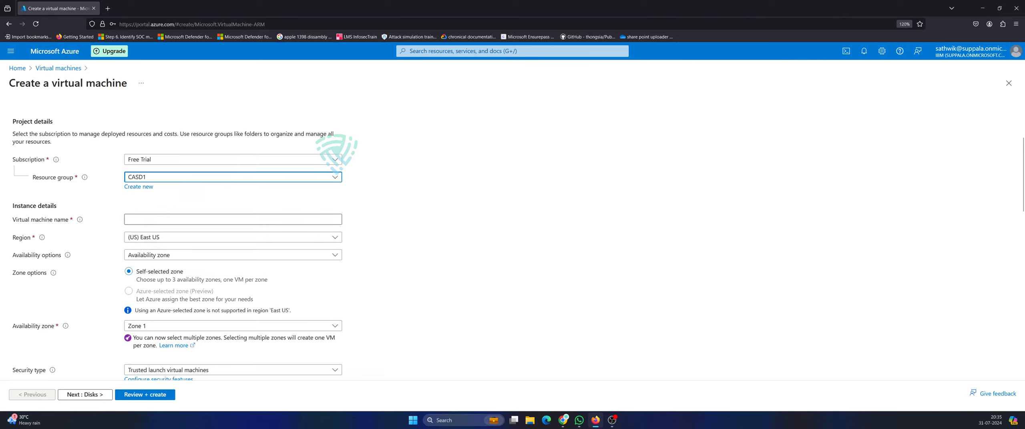
pyautogui.write('win')
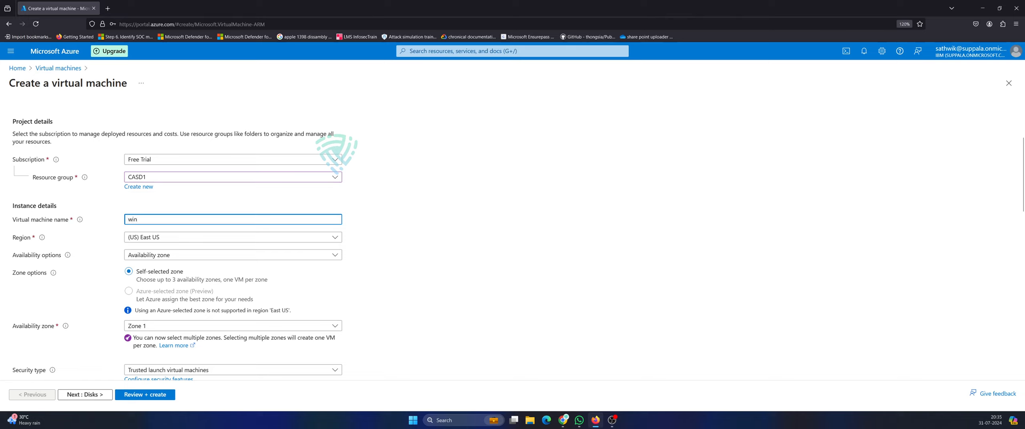
pyautogui.write('10')
# Keep availability zone and choose the Windows Server 2022 Datacenter Hotpatch image.
pyautogui.click(165, 256)
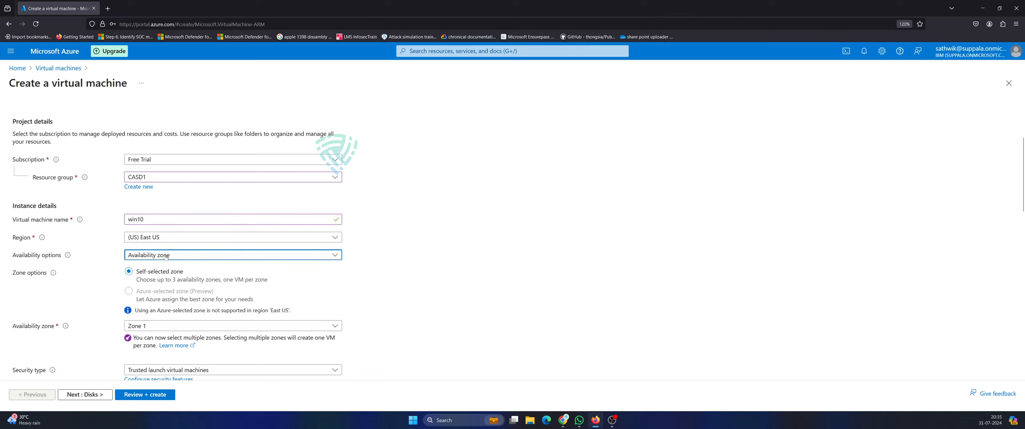
pyautogui.click(166, 256)
pyautogui.scroll(-5, 487, 277)
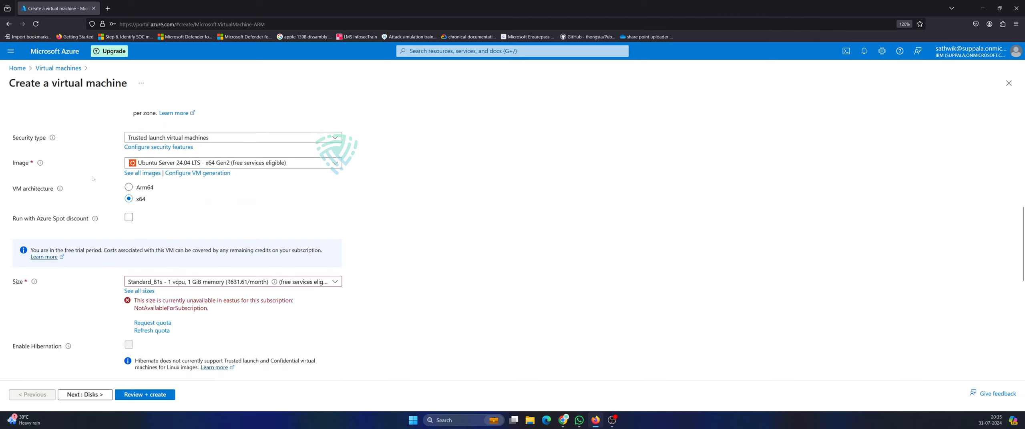
pyautogui.scroll(2, 227, 254)
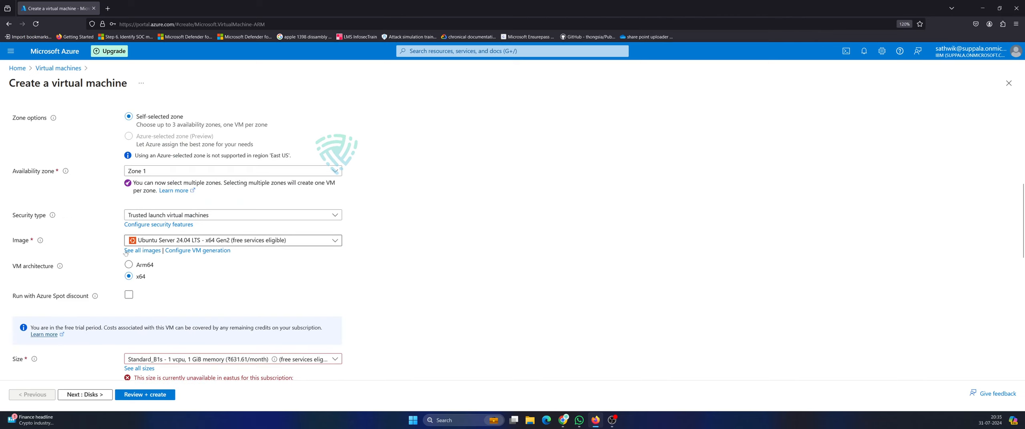
pyautogui.click(195, 241)
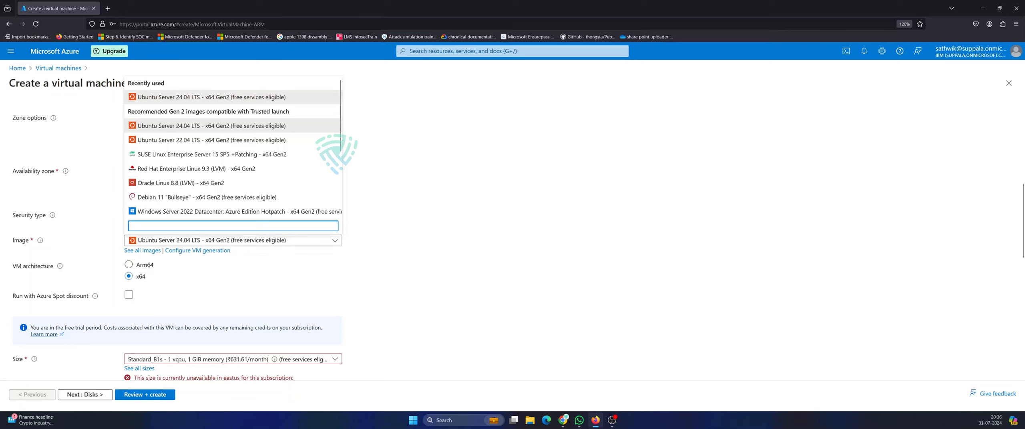
pyautogui.scroll(-2, 220, 150)
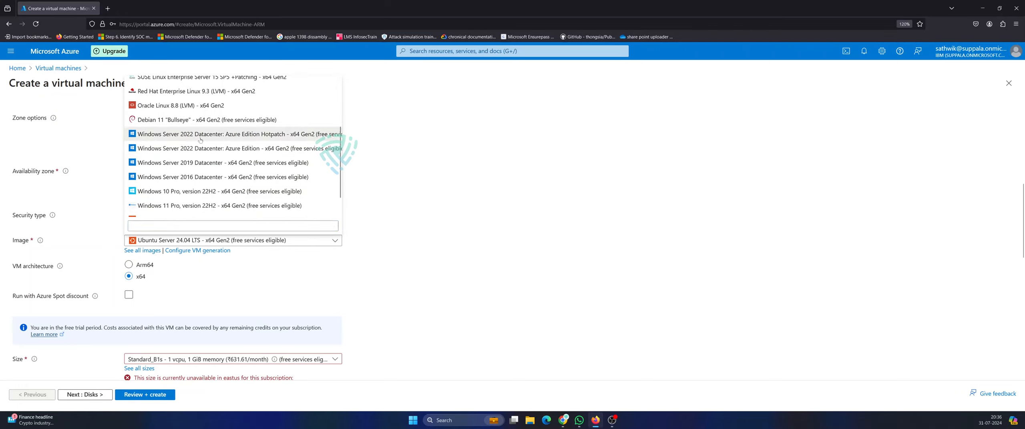
pyautogui.click(217, 134)
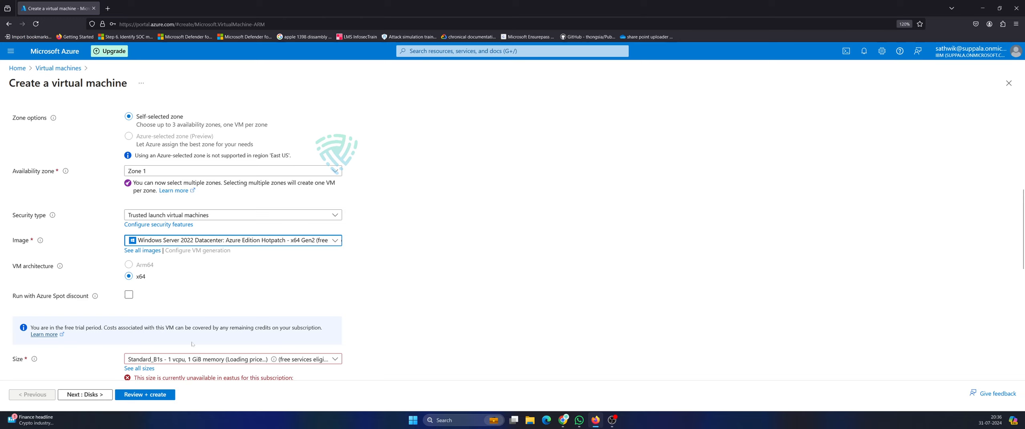
# Leave the VM size unchanged and revisit the resource group choices.
pyautogui.scroll(-2, 195, 369)
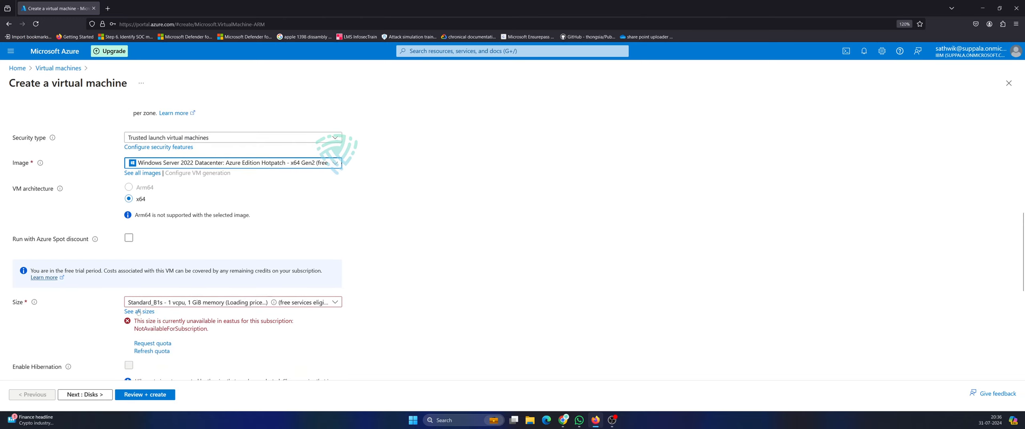
pyautogui.scroll(2, 244, 263)
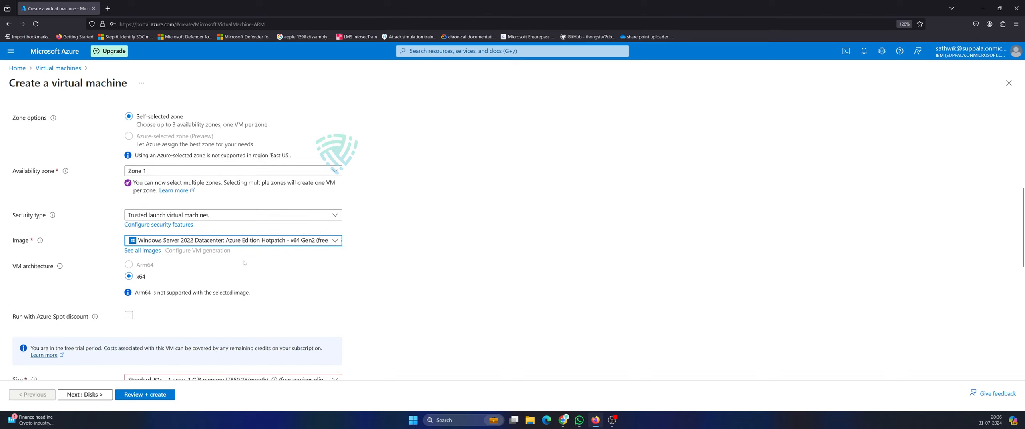
pyautogui.scroll(-2, 244, 262)
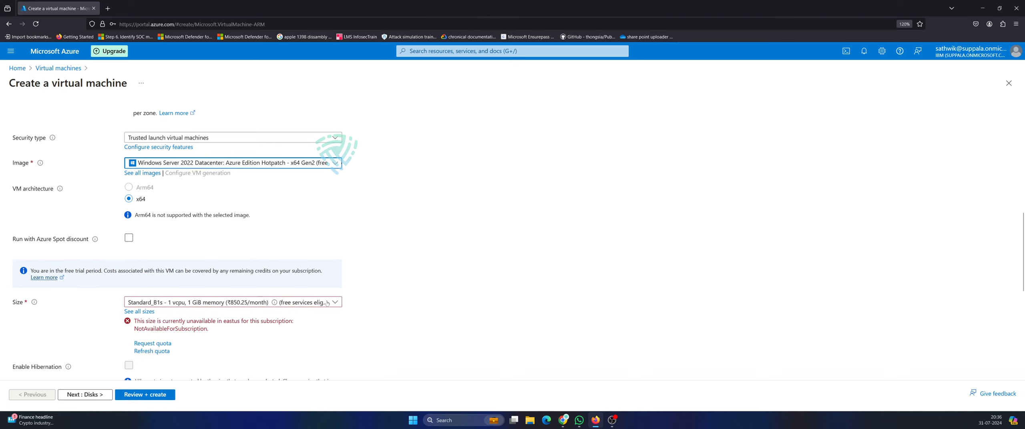
pyautogui.click(327, 303)
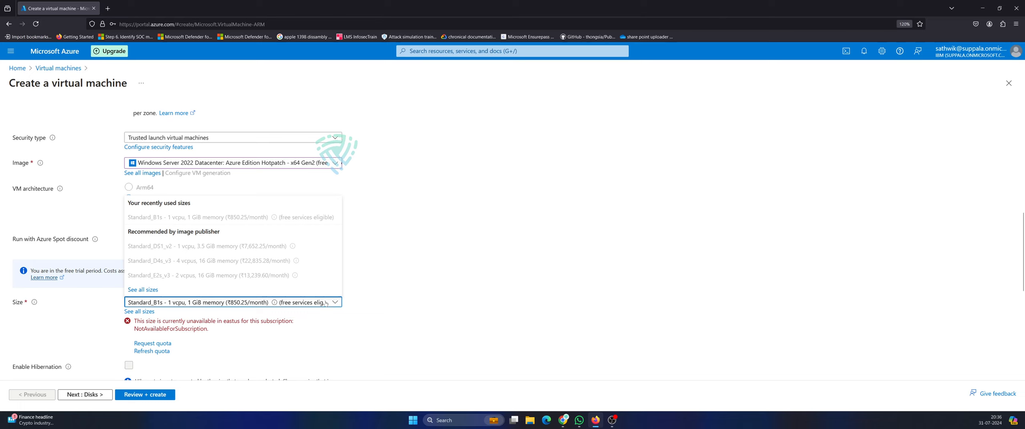
pyautogui.click(326, 303)
pyautogui.scroll(2, 348, 276)
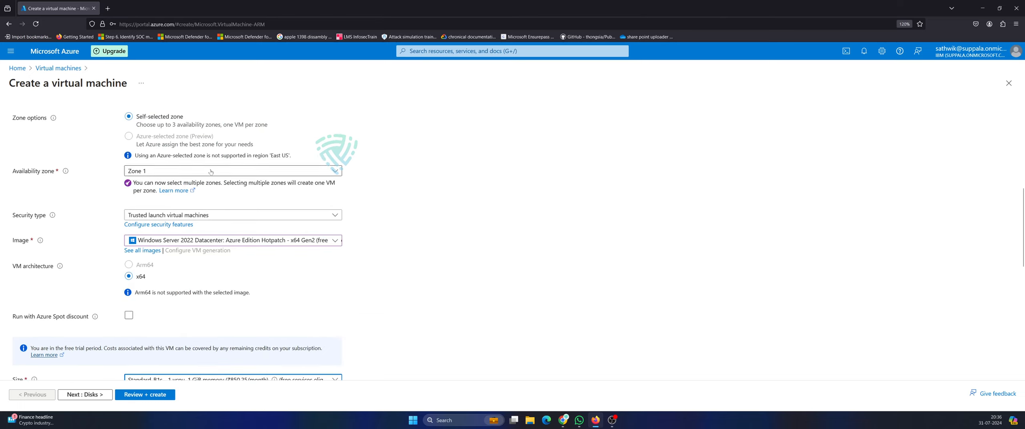
pyautogui.scroll(4, 208, 170)
pyautogui.click(159, 177)
# Keep resource group CASD1 and set the region to (US) West US 2.
pyautogui.click(159, 178)
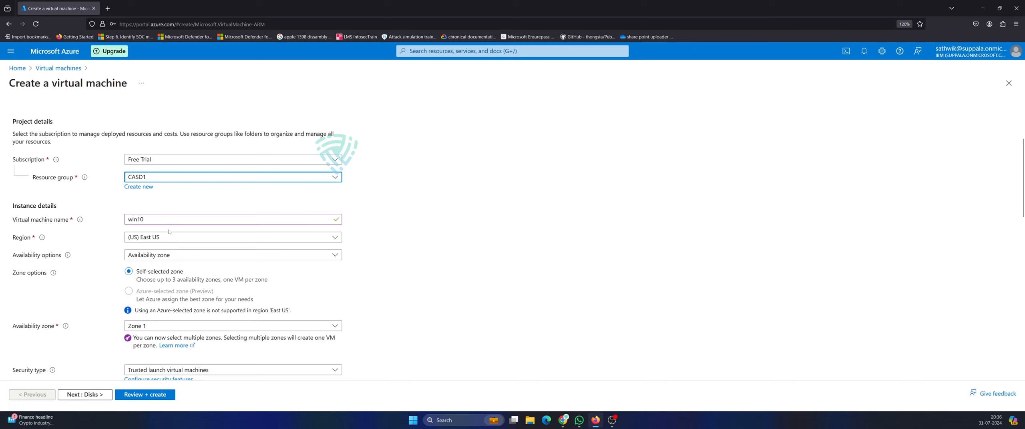
pyautogui.click(168, 237)
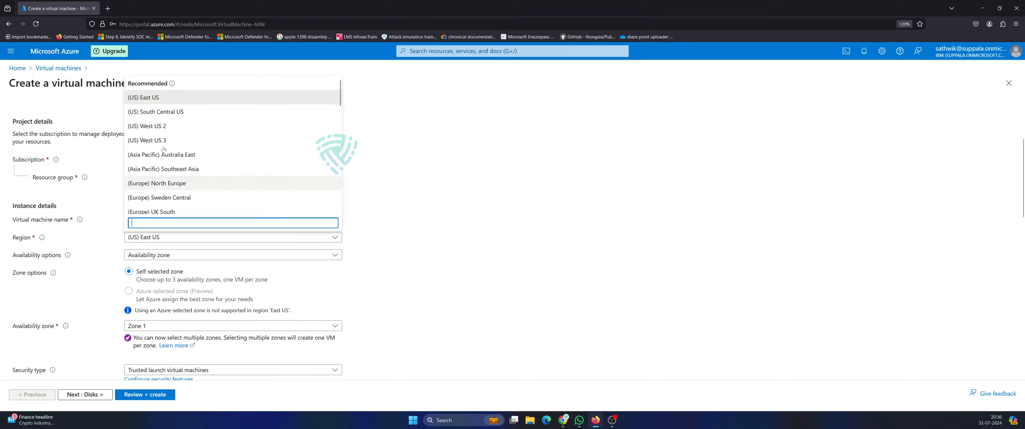
pyautogui.click(160, 126)
pyautogui.scroll(-1, 453, 286)
pyautogui.scroll(-10, 453, 285)
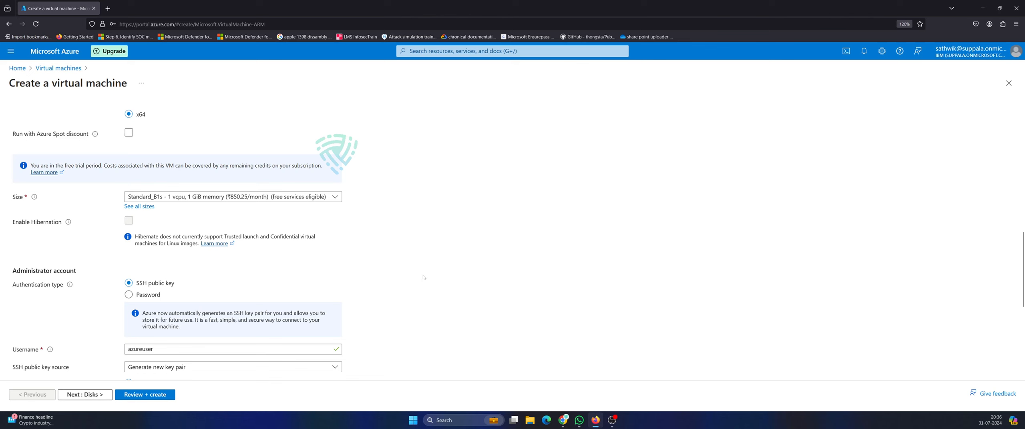
pyautogui.scroll(6, 423, 277)
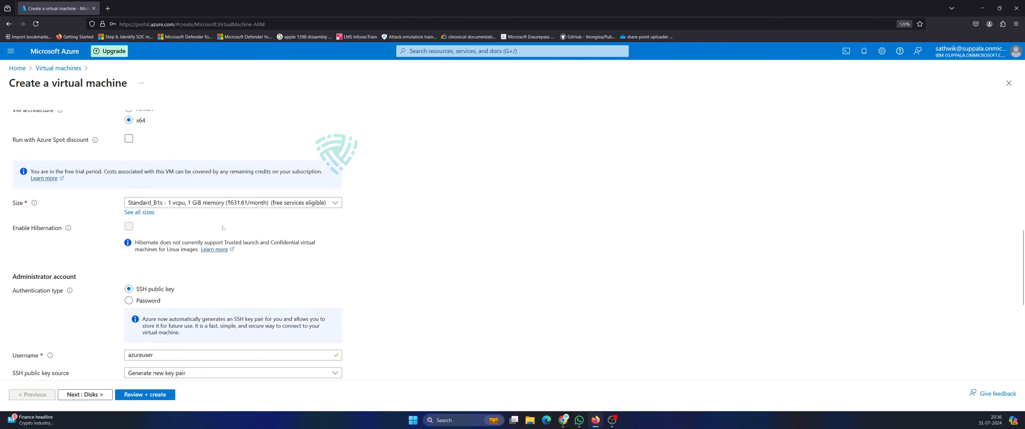
pyautogui.scroll(-2, 217, 229)
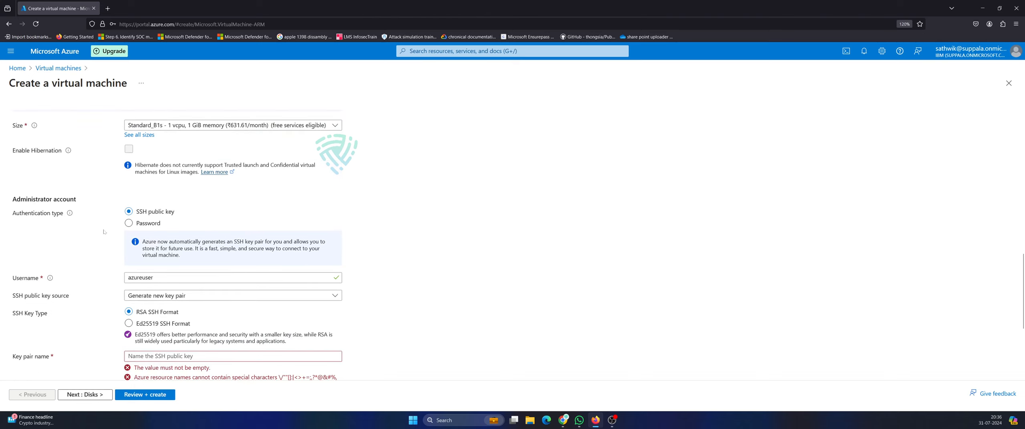
# Choose password authentication, enter the admin username, and type the password and its confirmation.
pyautogui.click(129, 223)
pyautogui.click(298, 244)
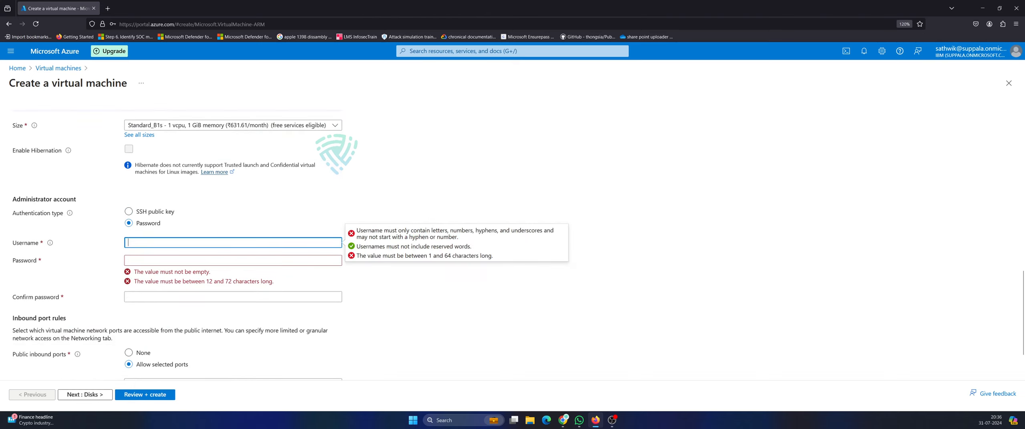
pyautogui.write('vishnu')
pyautogui.press('Tab')
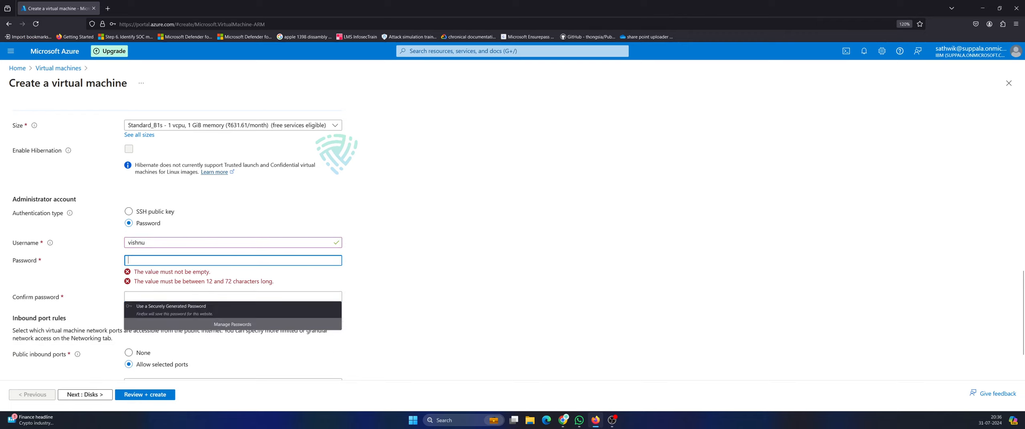
pyautogui.write('•••••')
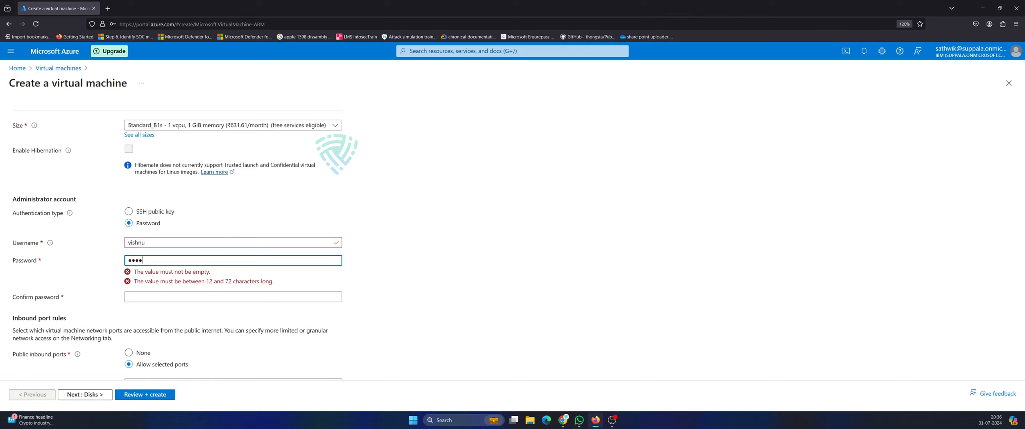
pyautogui.write('•••••••••••')
pyautogui.press('Tab')
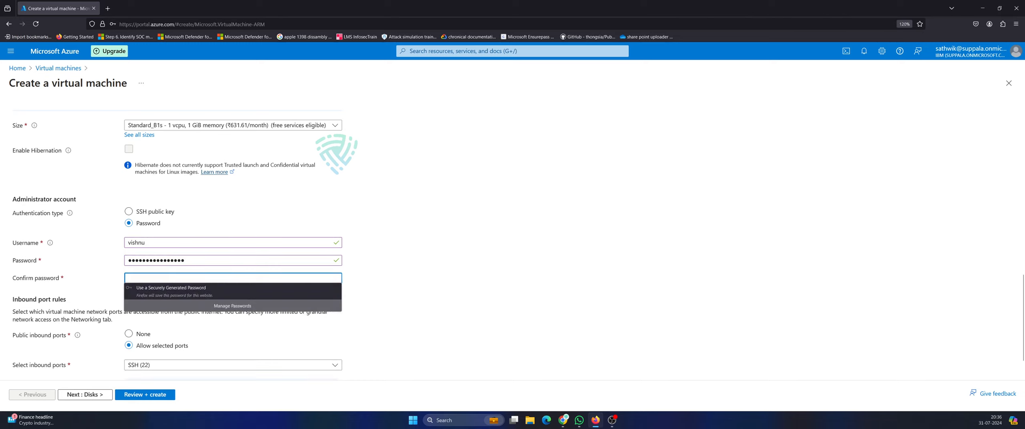
pyautogui.write('••••••')
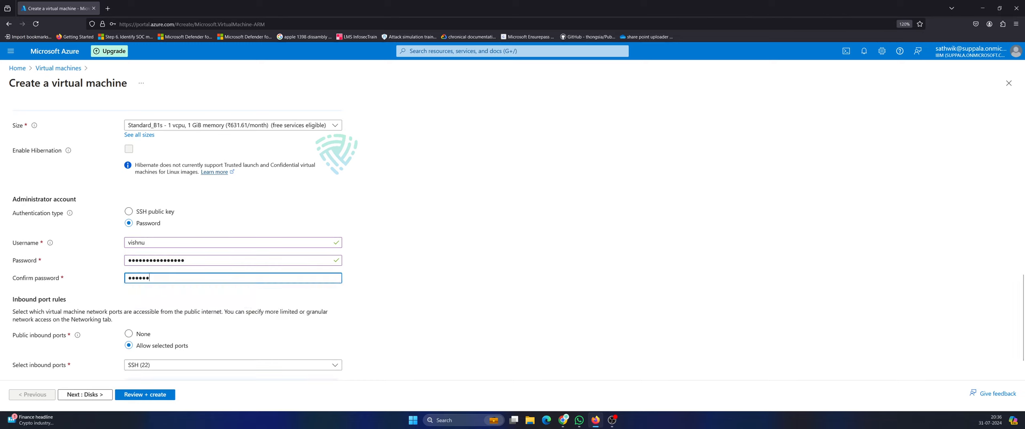
pyautogui.write('••••••••')
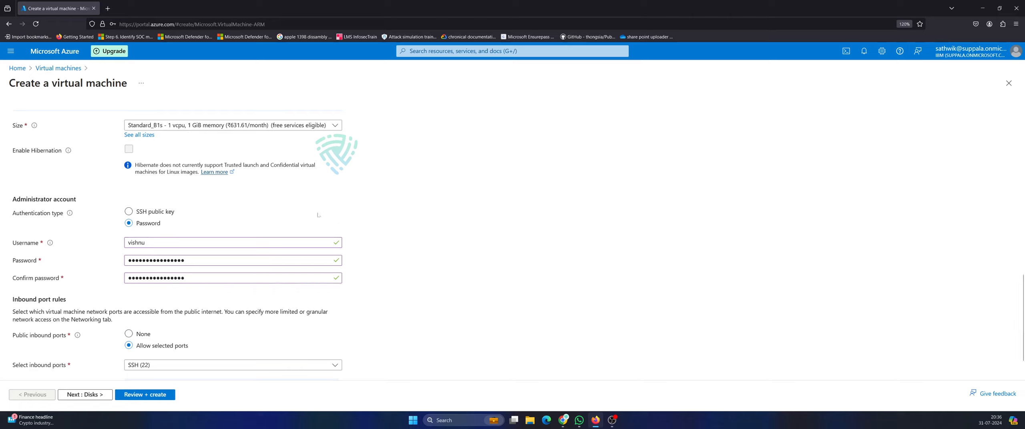
# Switch the image to Windows Server 2022 Datacenter: Azure Edition Hotpatch and review the Basics settings.
pyautogui.scroll(3, 335, 206)
pyautogui.scroll(1, 335, 207)
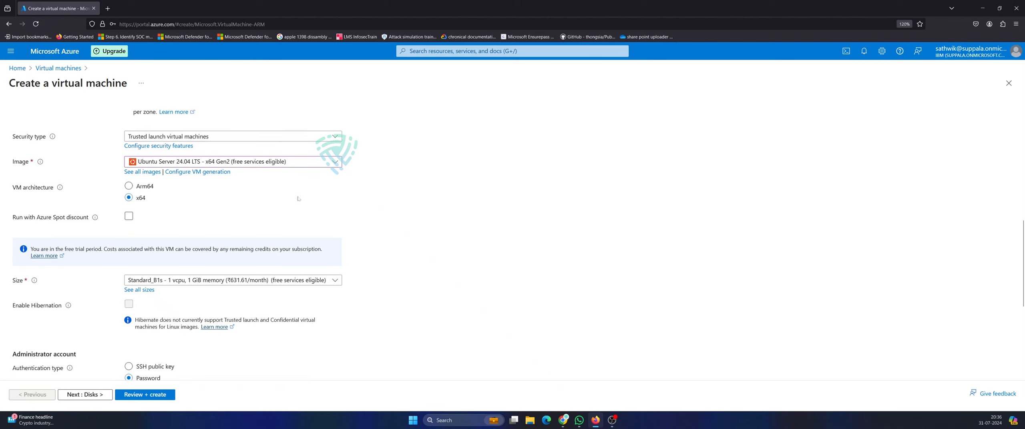
pyautogui.click(336, 162)
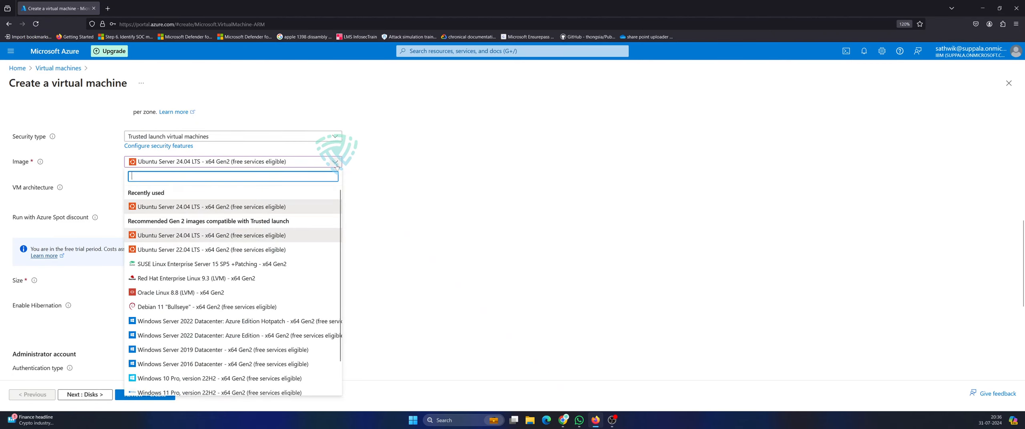
pyautogui.click(238, 321)
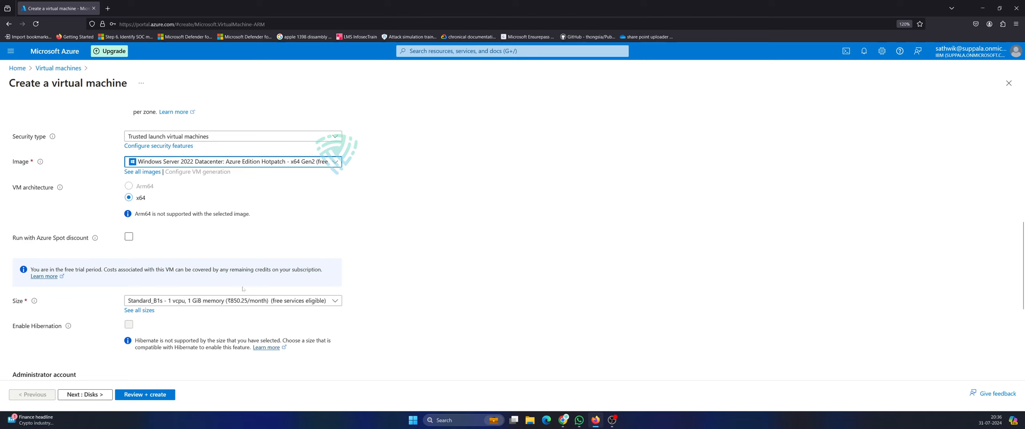
pyautogui.scroll(-3, 243, 289)
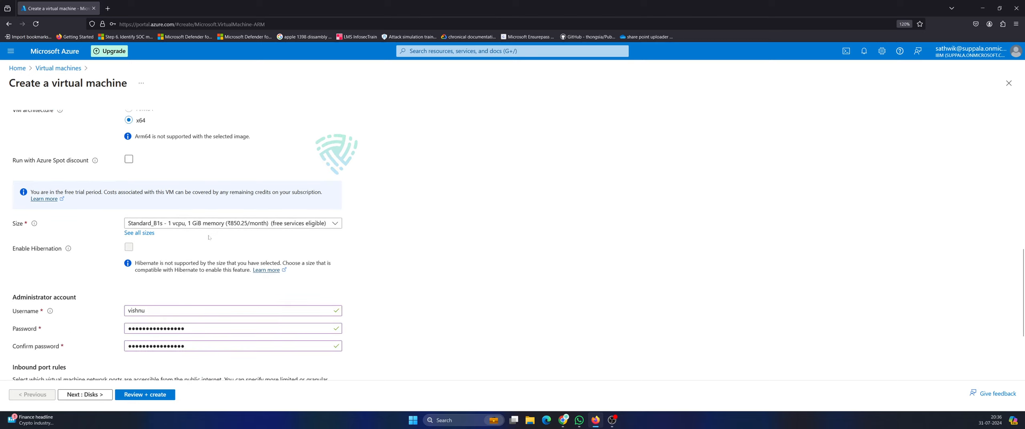
pyautogui.scroll(10, 271, 240)
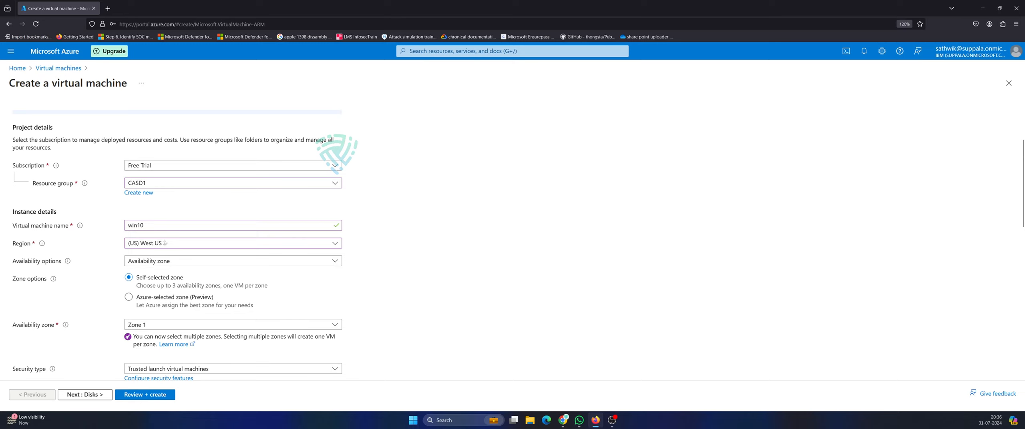
pyautogui.scroll(-6, 238, 205)
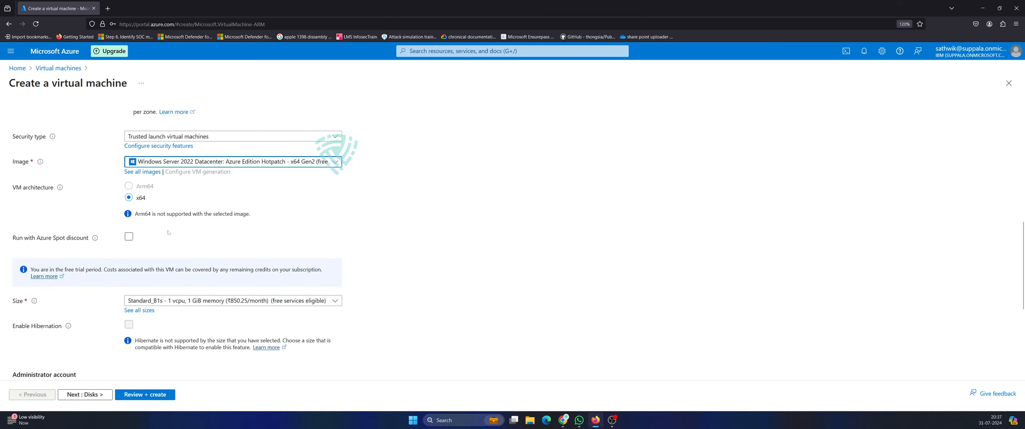
pyautogui.scroll(-4, 197, 166)
pyautogui.scroll(6, 190, 225)
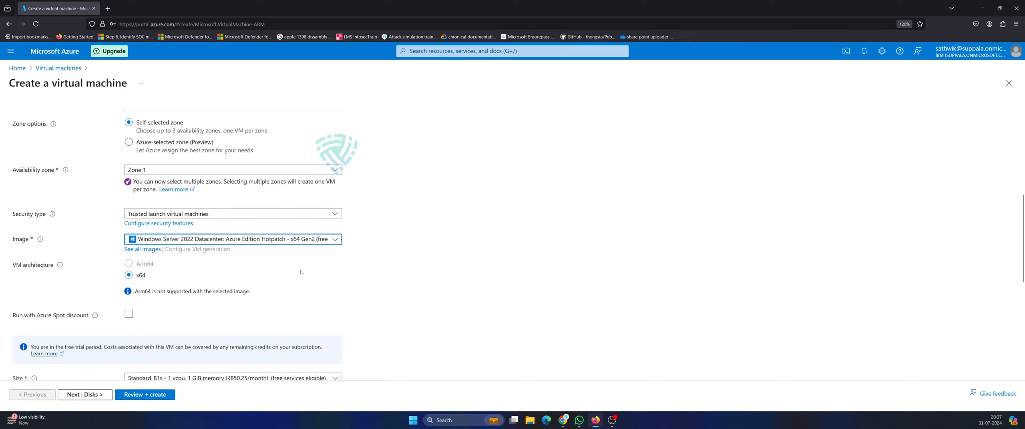
pyautogui.scroll(-6, 333, 239)
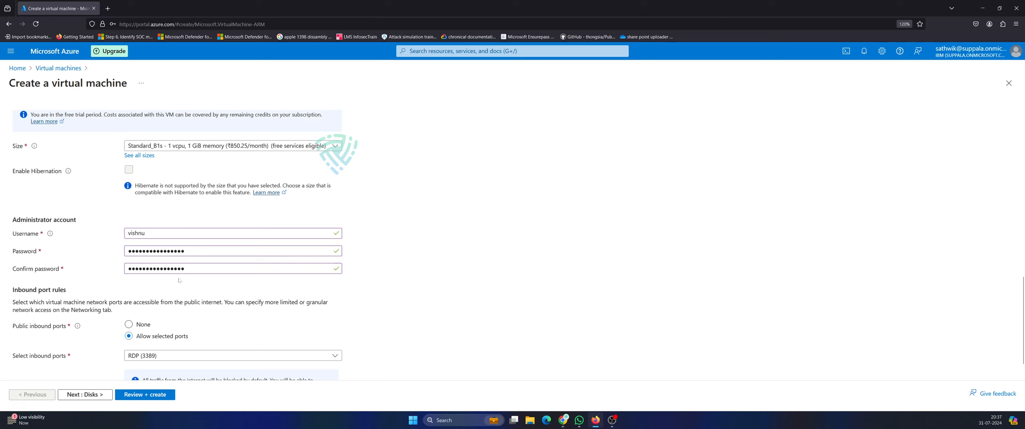
pyautogui.scroll(-1, 179, 280)
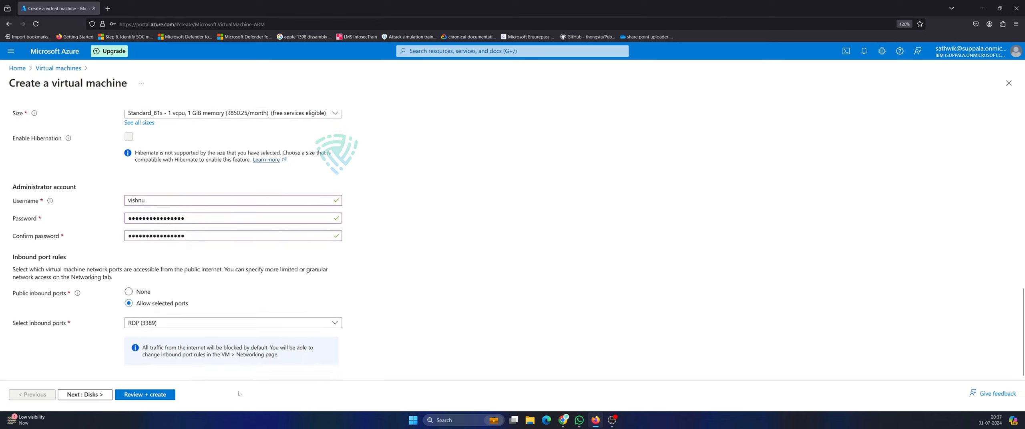
# Run Review + create validation, then step back through Tags and Advanced toward Basics.
pyautogui.click(147, 396)
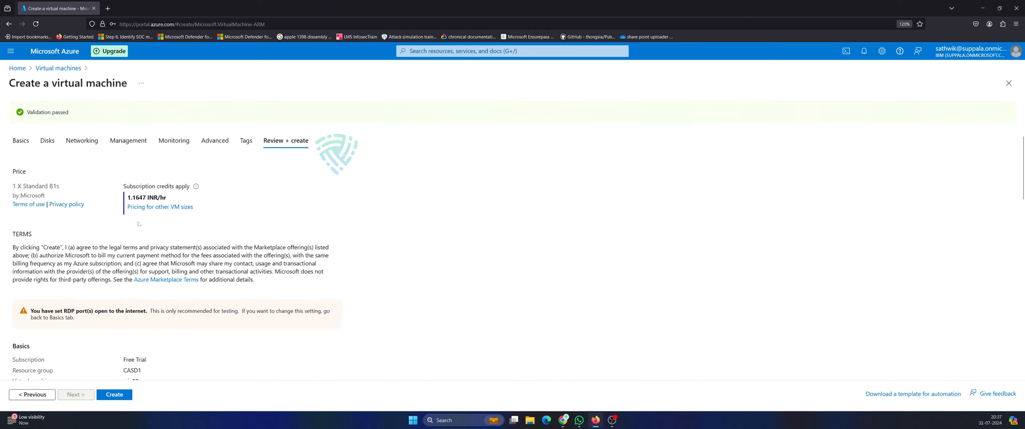
pyautogui.click(32, 394)
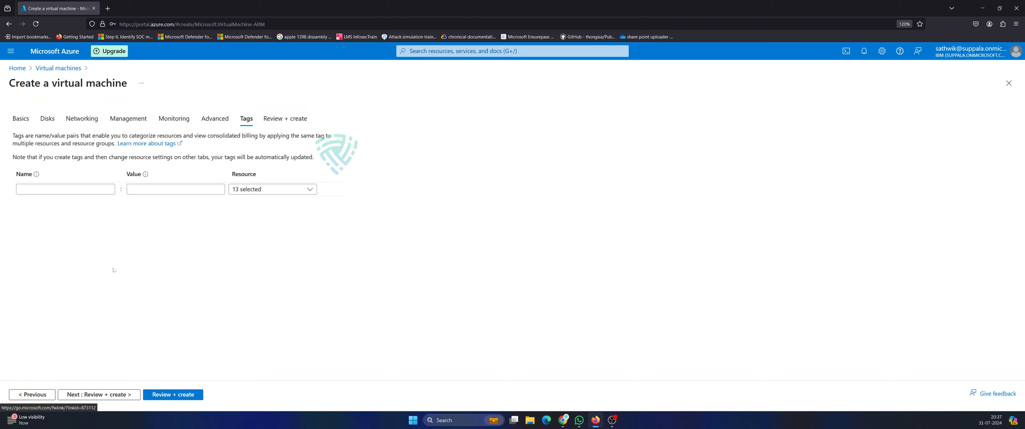
pyautogui.click(32, 394)
pyautogui.scroll(-3, 176, 240)
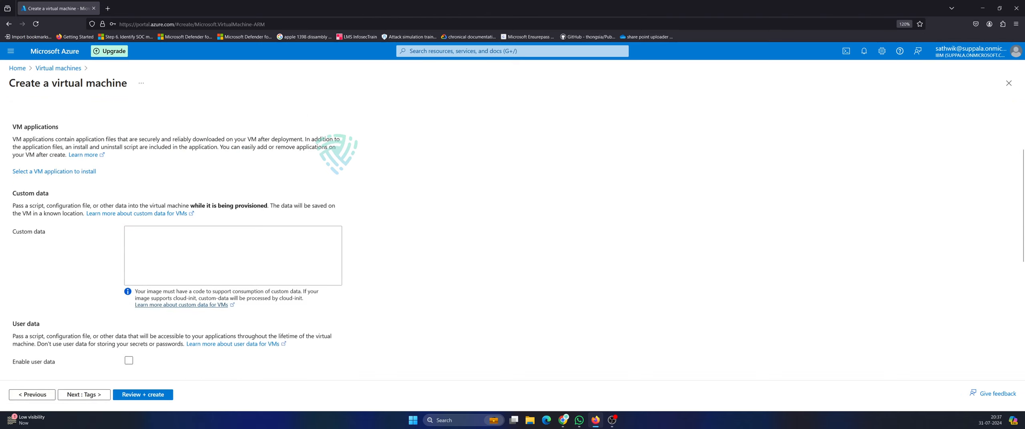
pyautogui.scroll(5, 176, 240)
# Return to Basics and keep the VM size at Standard_B1s.
pyautogui.click(22, 120)
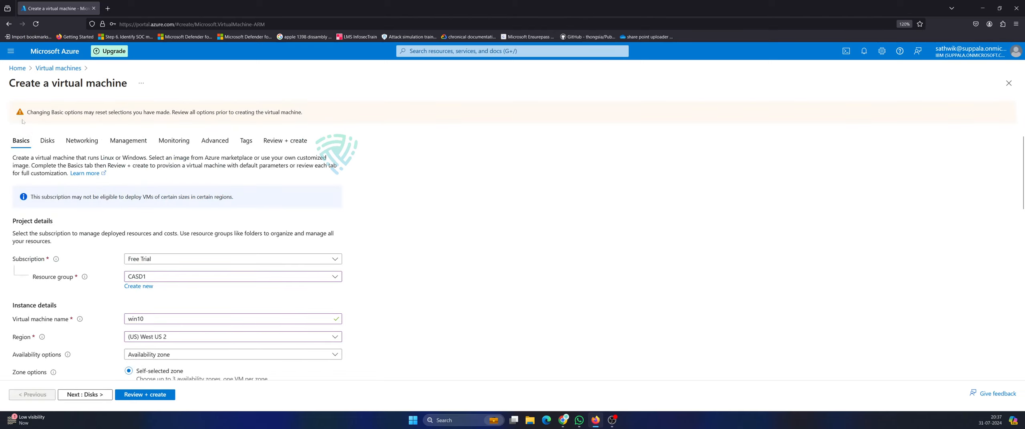
pyautogui.scroll(-8, 280, 257)
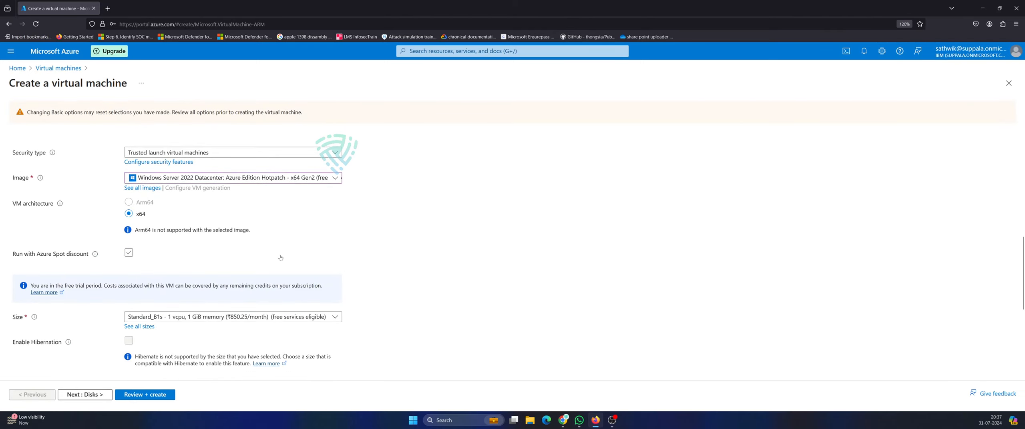
pyautogui.click(266, 318)
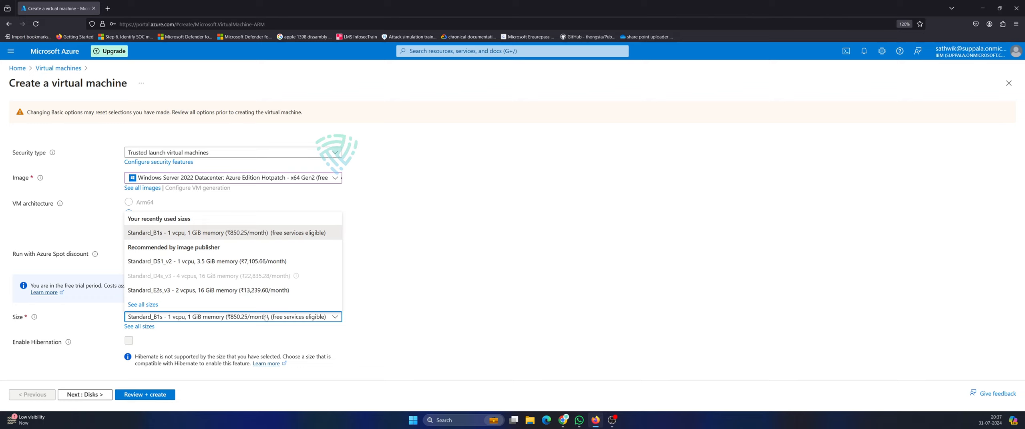
pyautogui.click(237, 234)
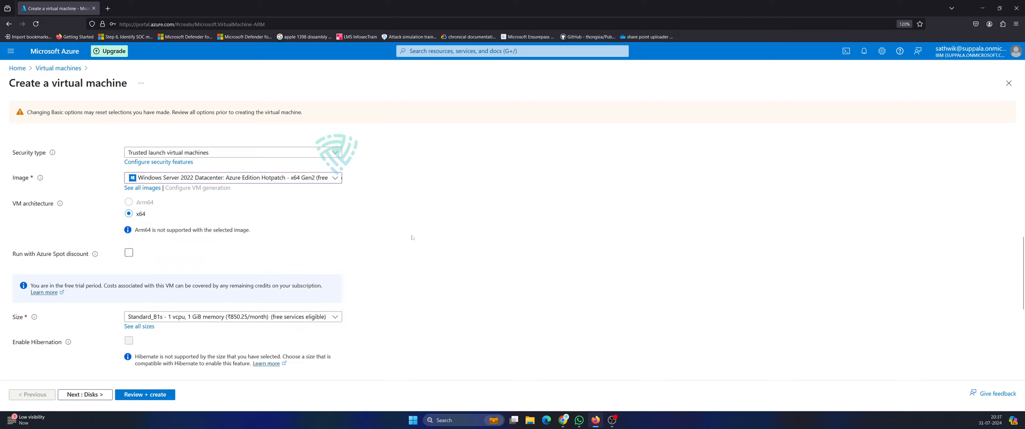
# Choose the Windows 10 Pro, version 22H2 image and run Review + create validation.
pyautogui.click(334, 178)
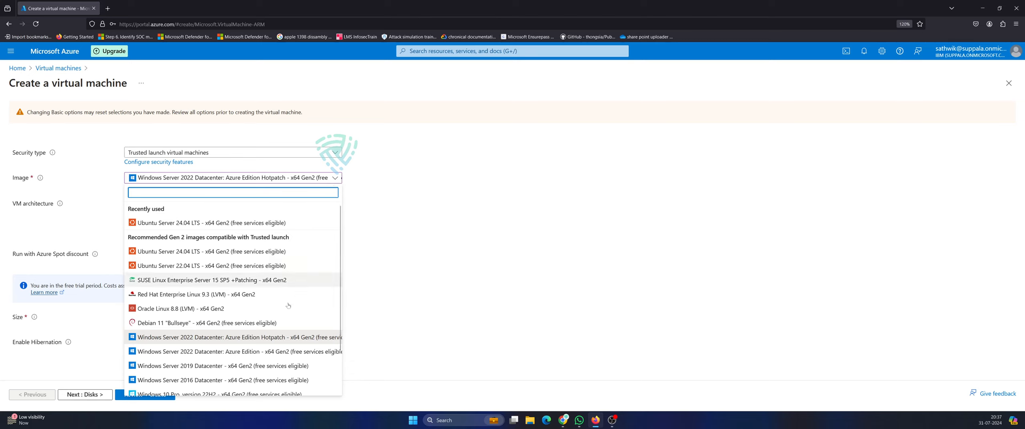
pyautogui.scroll(-2, 319, 353)
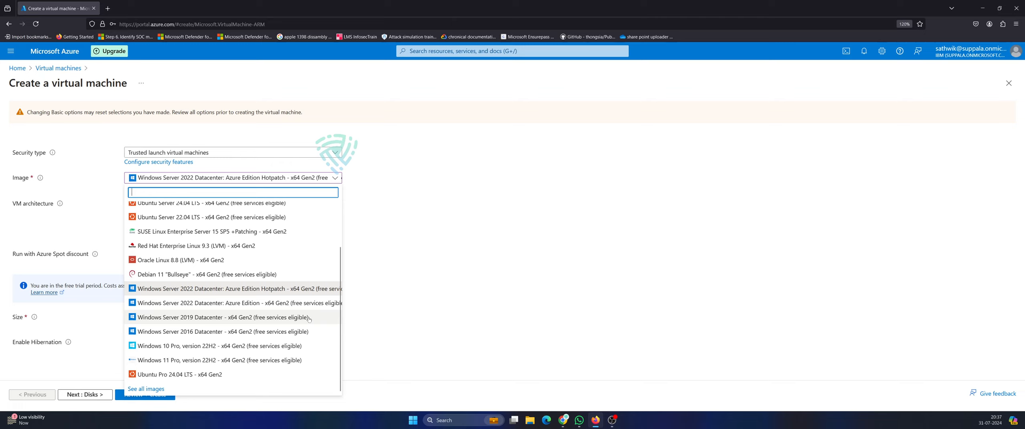
pyautogui.click(206, 345)
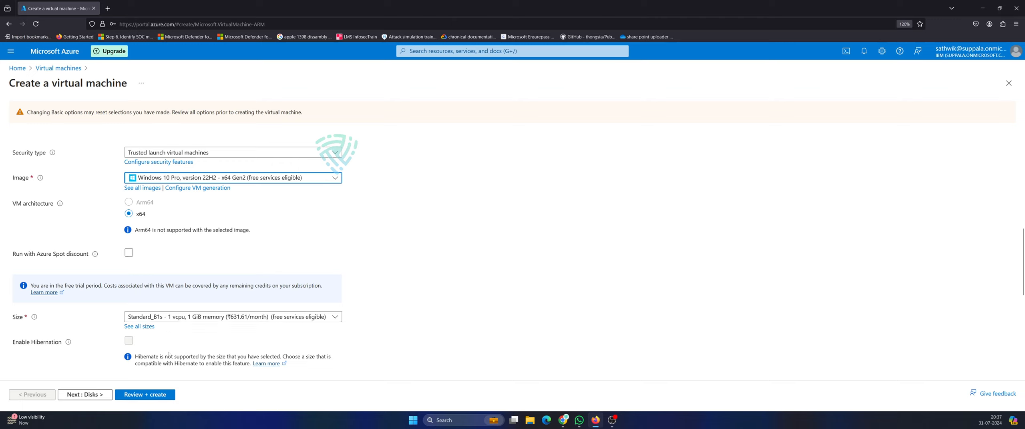
pyautogui.scroll(-6, 169, 354)
pyautogui.click(158, 395)
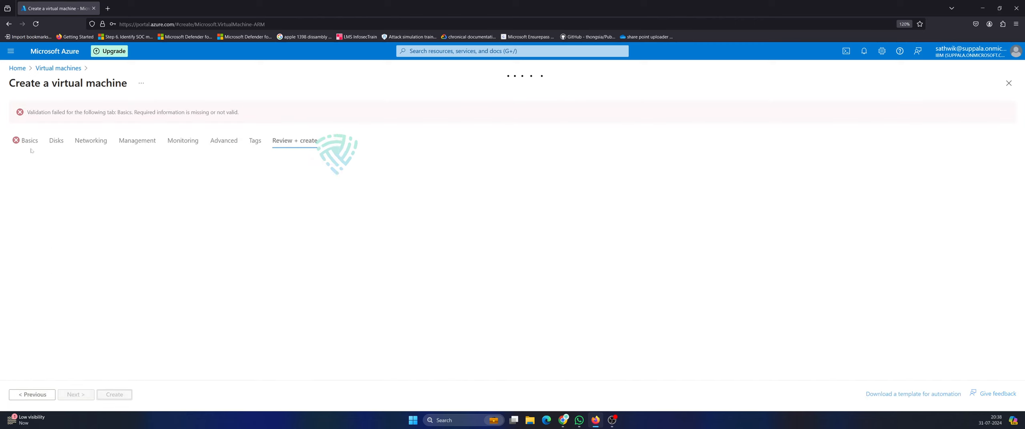
# On Basics, confirm the eligible Windows 10/11 license and keep the Standard_B1s size.
pyautogui.click(28, 141)
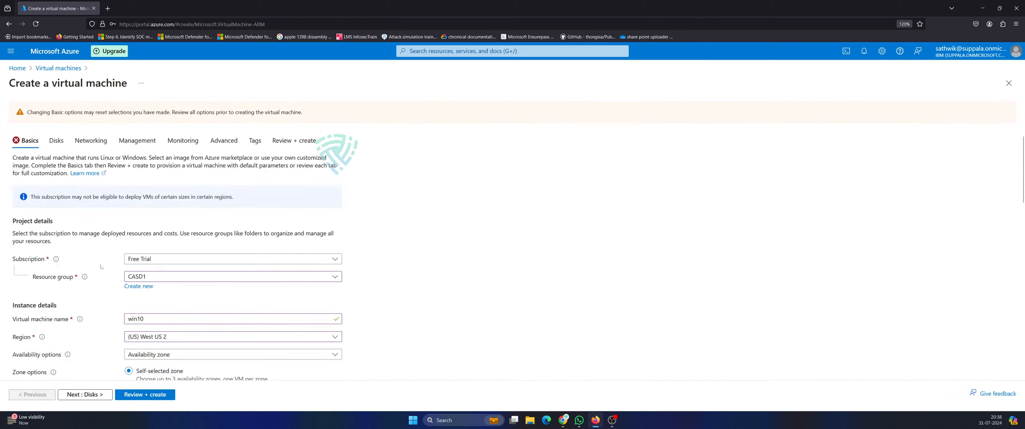
pyautogui.scroll(-10, 30, 337)
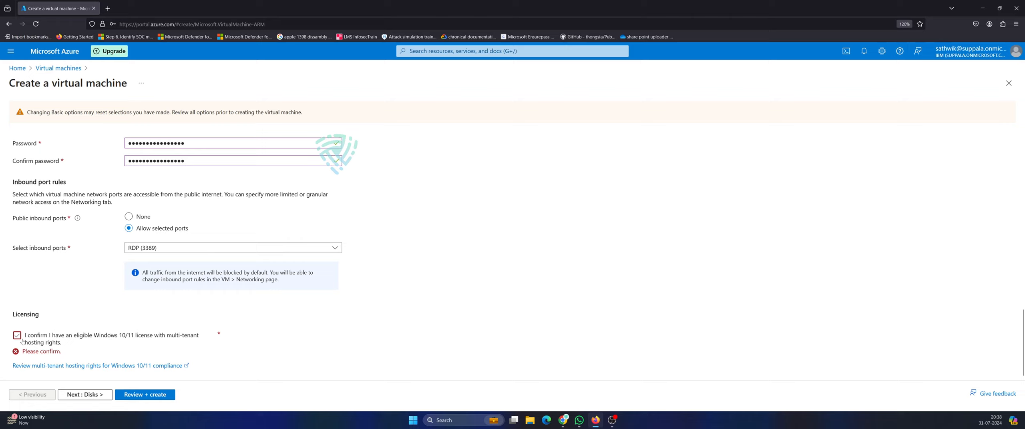
pyautogui.click(30, 338)
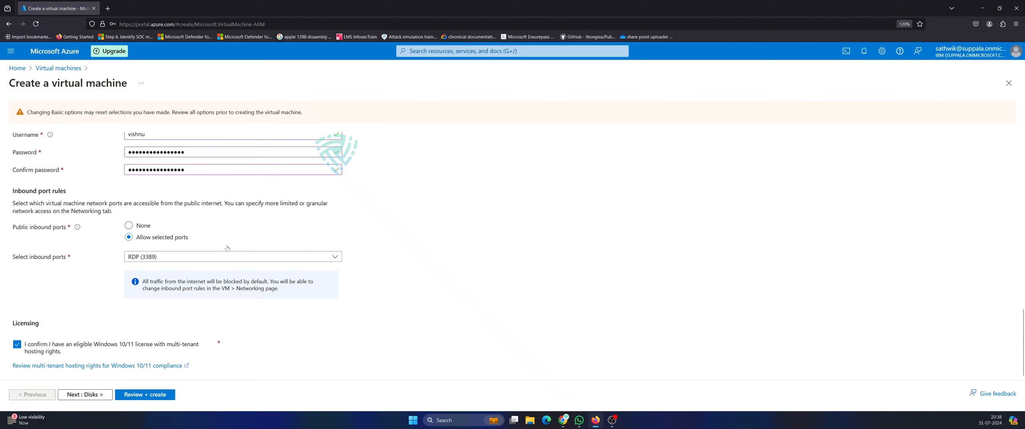
pyautogui.scroll(8, 344, 167)
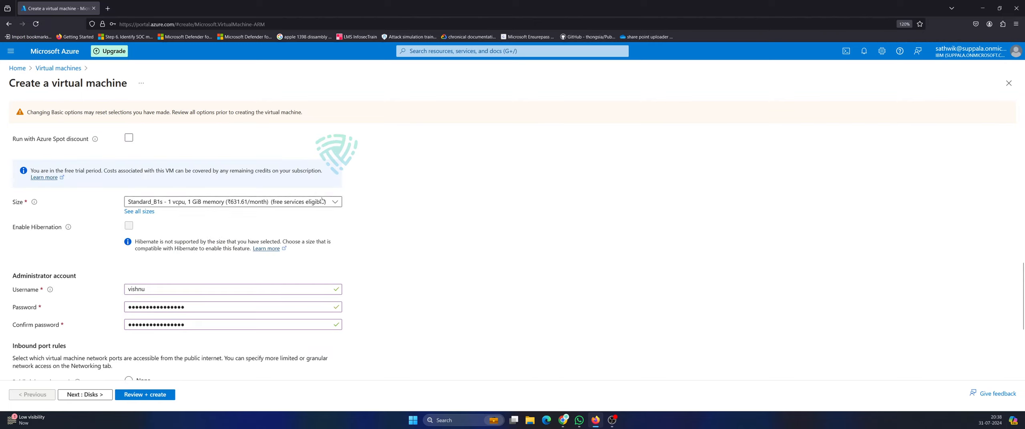
pyautogui.click(326, 360)
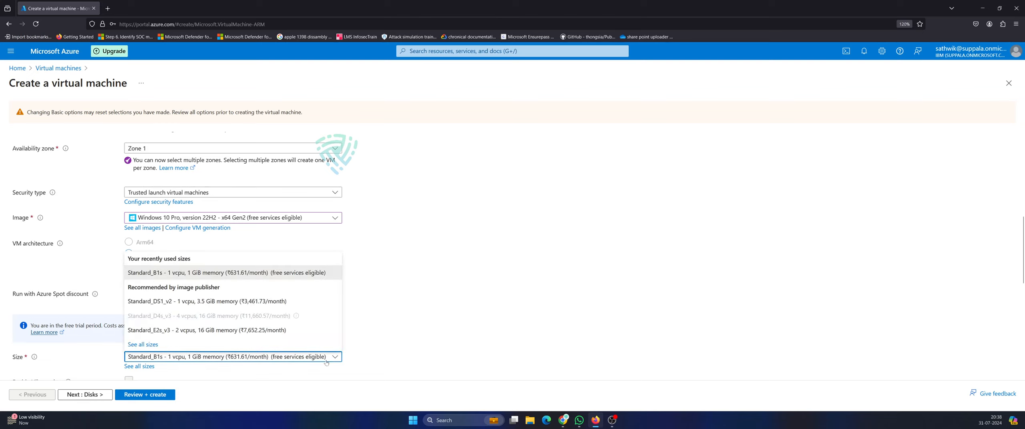
pyautogui.click(326, 361)
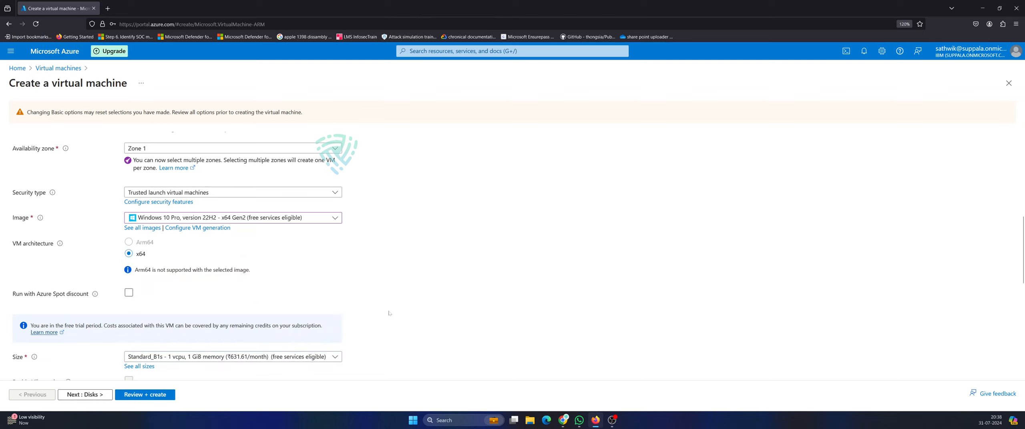
pyautogui.click(319, 356)
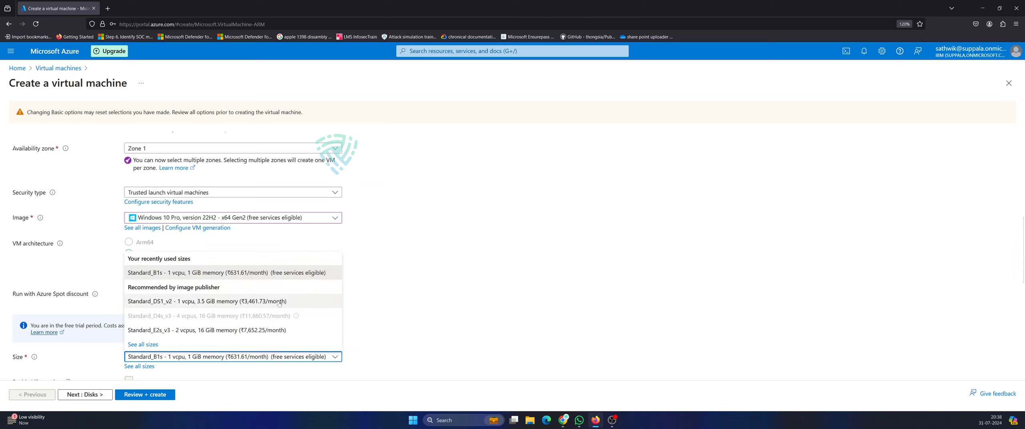
pyautogui.click(396, 272)
# Choose the Windows Server 2022 Datacenter: Azure Edition image and run Review + create validation.
pyautogui.click(329, 220)
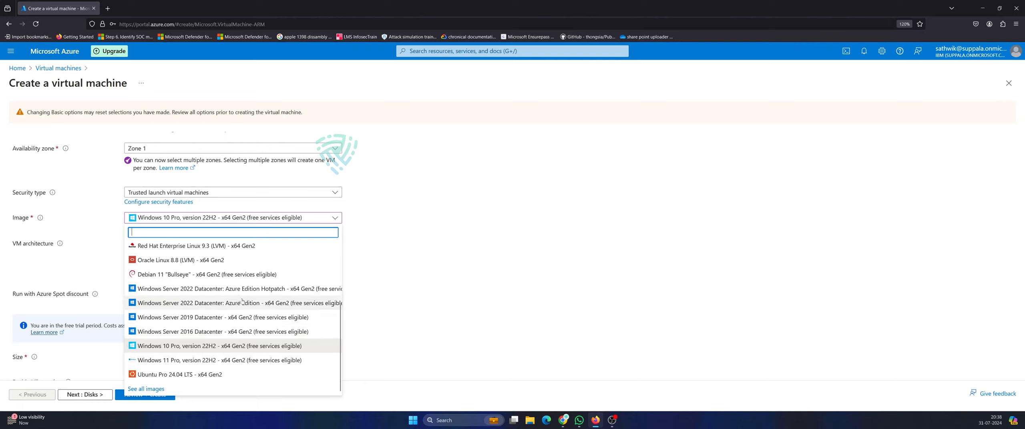
pyautogui.scroll(2, 242, 301)
pyautogui.scroll(-2, 208, 301)
pyautogui.click(248, 307)
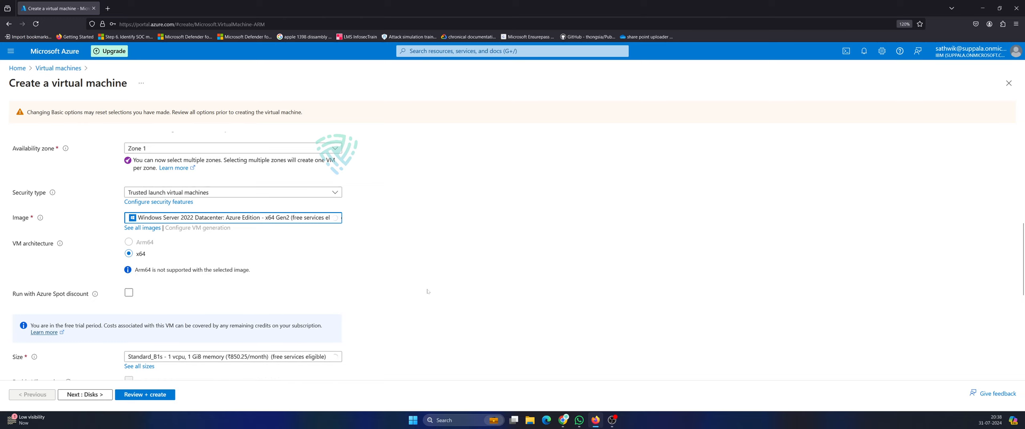
pyautogui.scroll(-5, 427, 291)
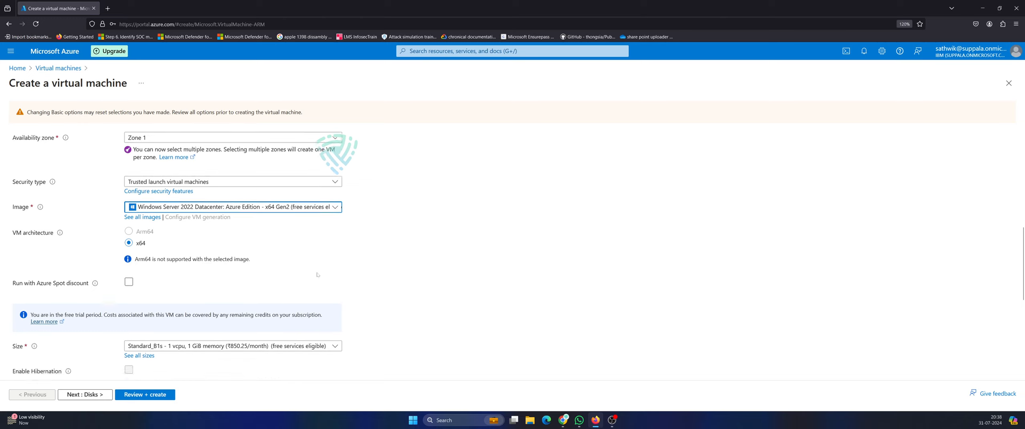
pyautogui.scroll(2, 231, 178)
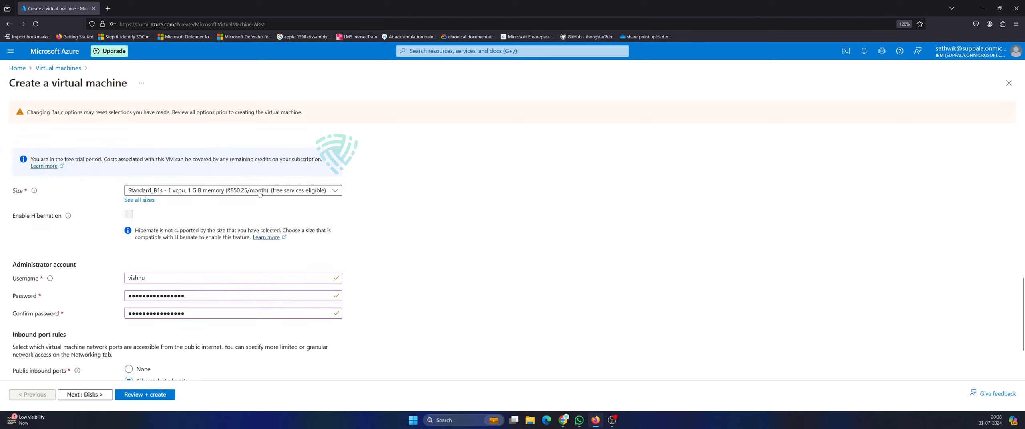
pyautogui.scroll(-2, 232, 239)
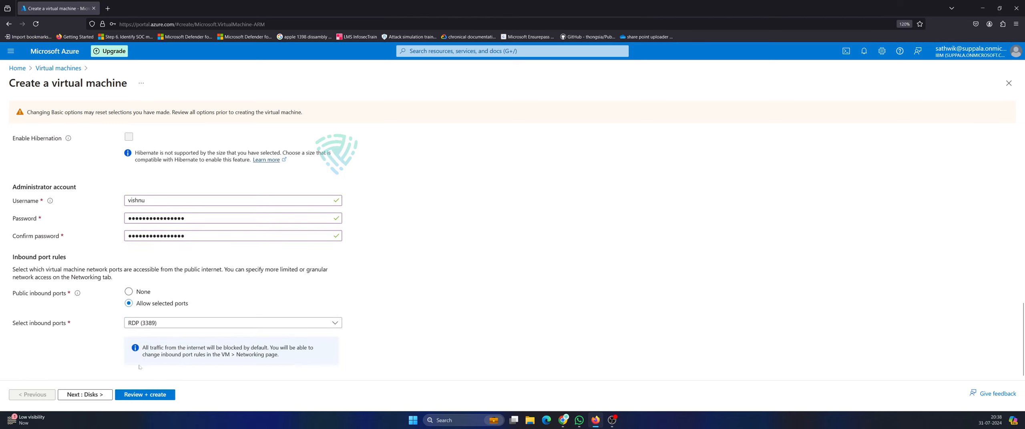
pyautogui.click(147, 396)
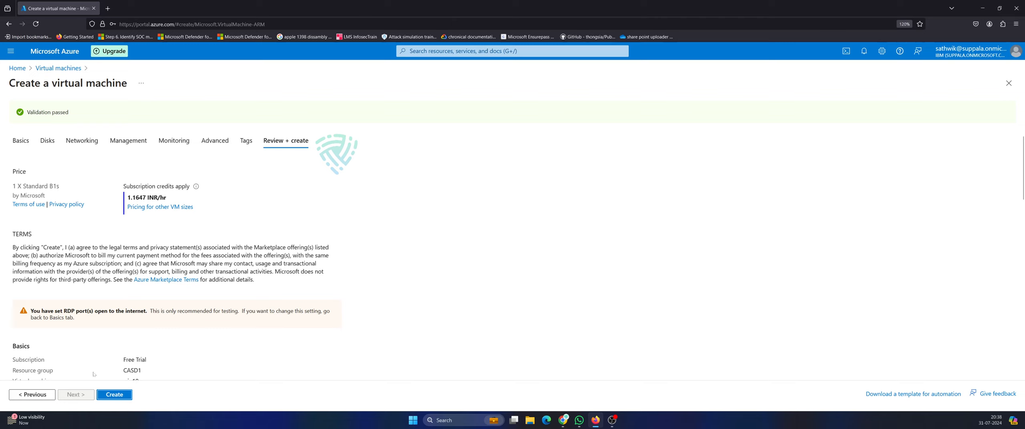
# Create the validated win10 VM to start its deployment into CASD1.
pyautogui.click(112, 395)
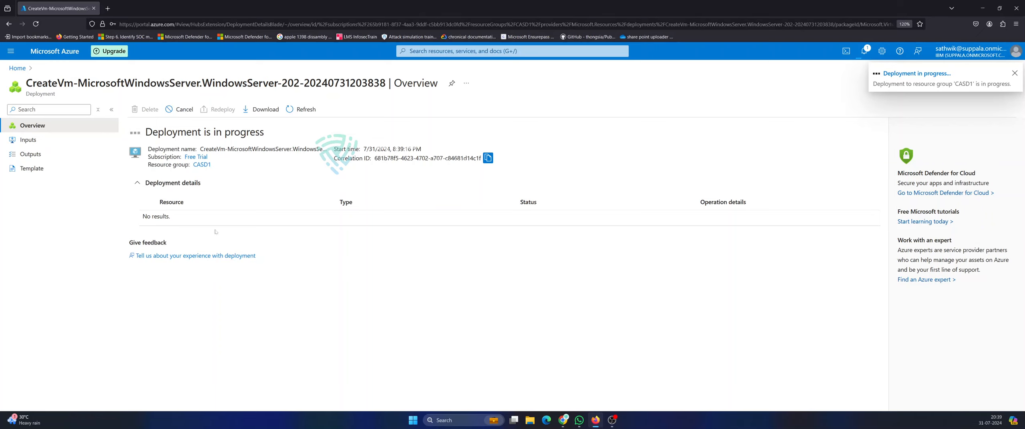
# Open resource group CASD1, refresh its resources, and view them in Resource visualizer.
pyautogui.click(456, 51)
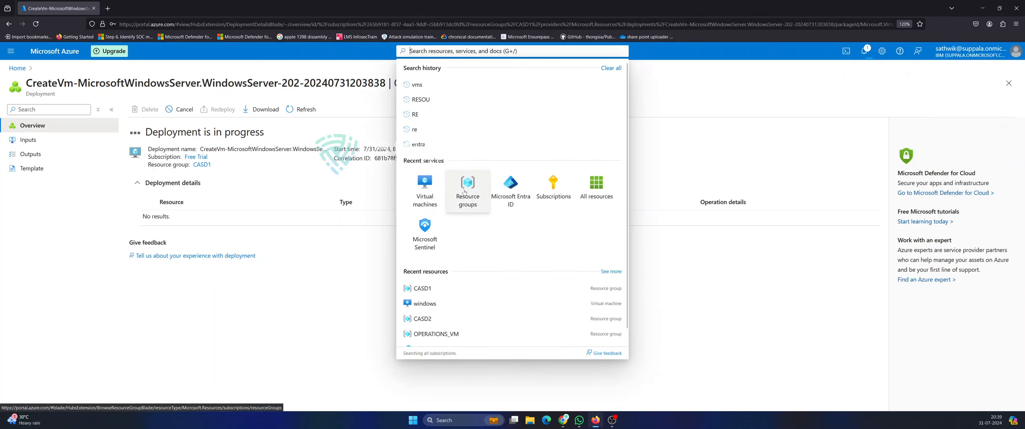
pyautogui.click(423, 287)
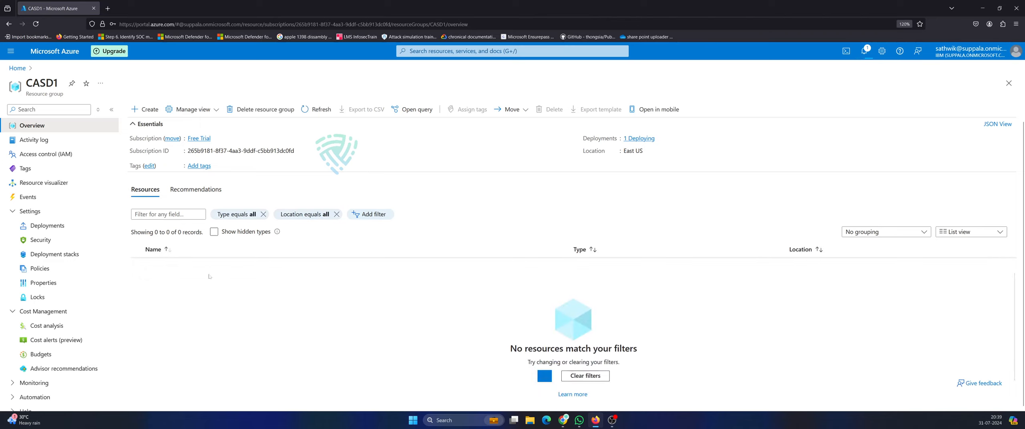
pyautogui.click(321, 109)
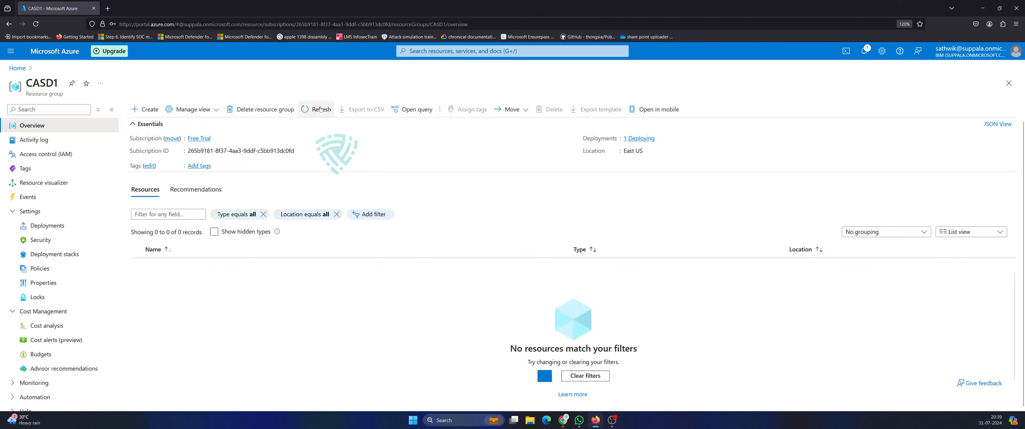
pyautogui.scroll(-1, 579, 386)
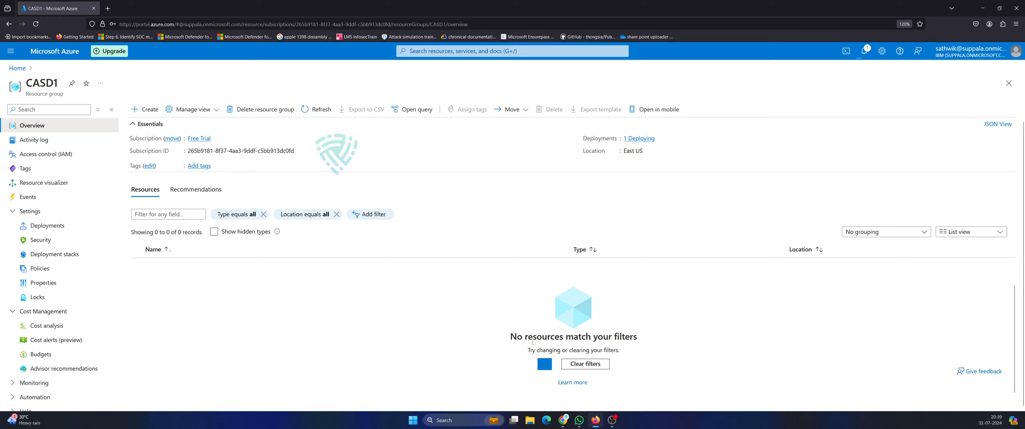
pyautogui.scroll(1, 533, 343)
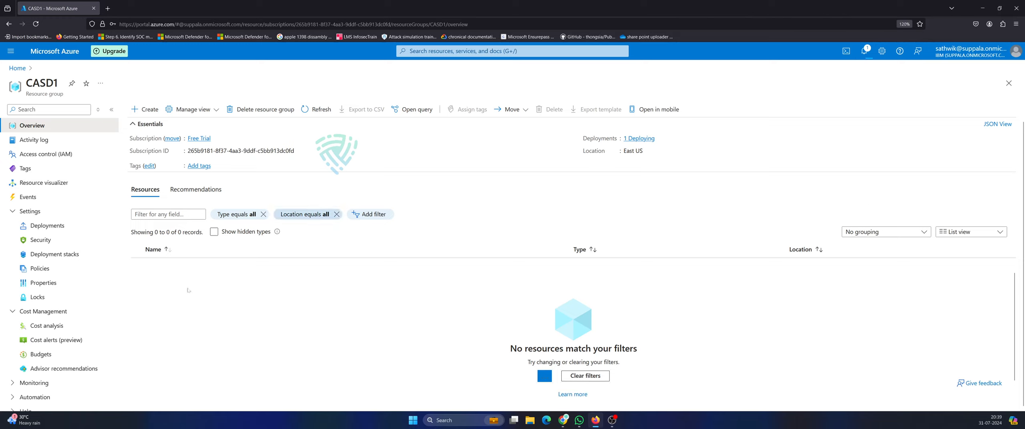
pyautogui.click(16, 211)
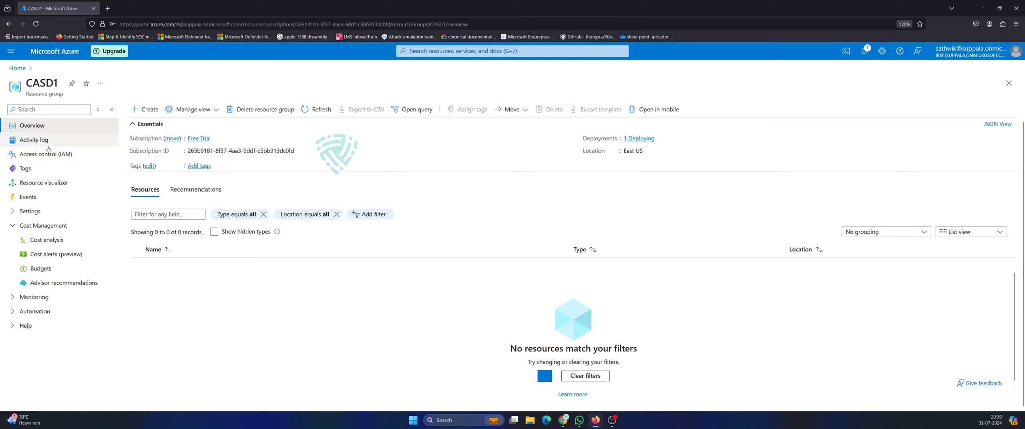
pyautogui.click(36, 183)
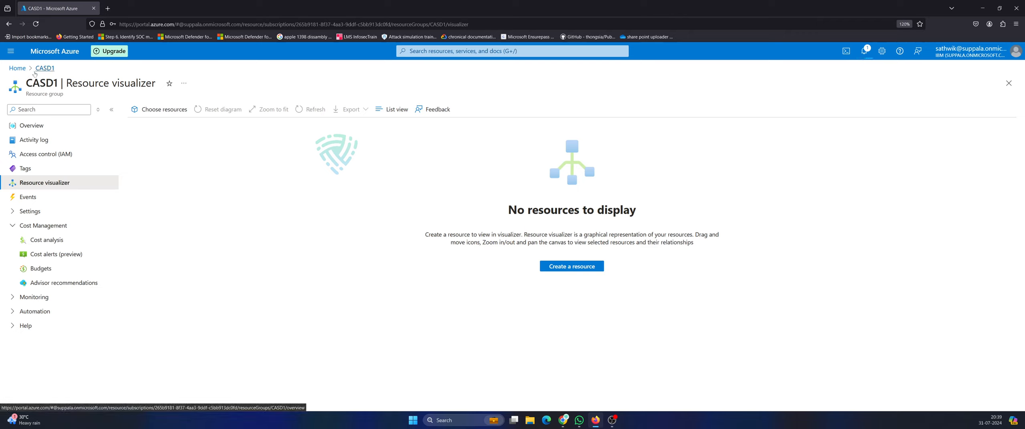
# Dismiss the Ubuntu deployment-succeeded notification and return to the portal Home page.
pyautogui.click(866, 51)
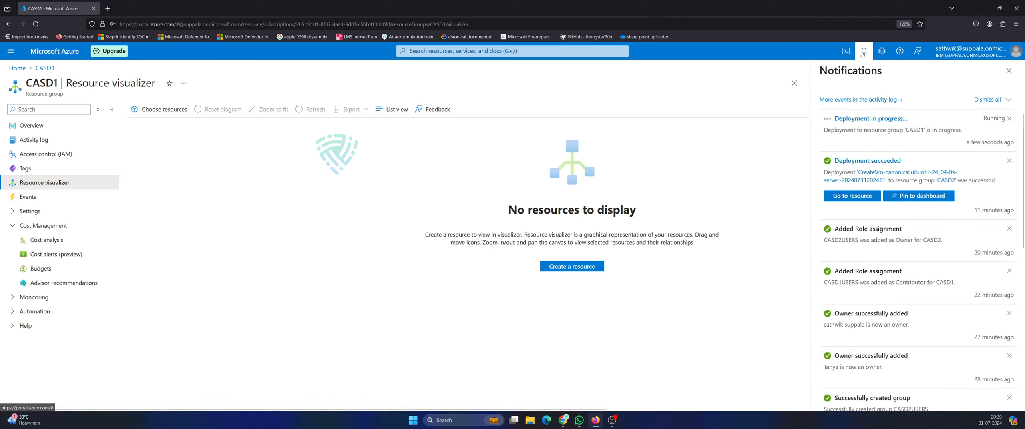
pyautogui.click(863, 54)
pyautogui.click(862, 56)
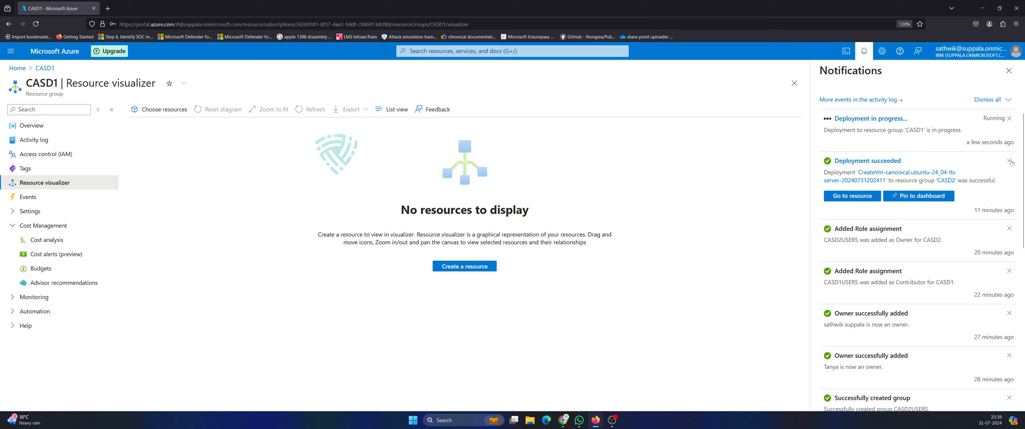
pyautogui.click(1009, 160)
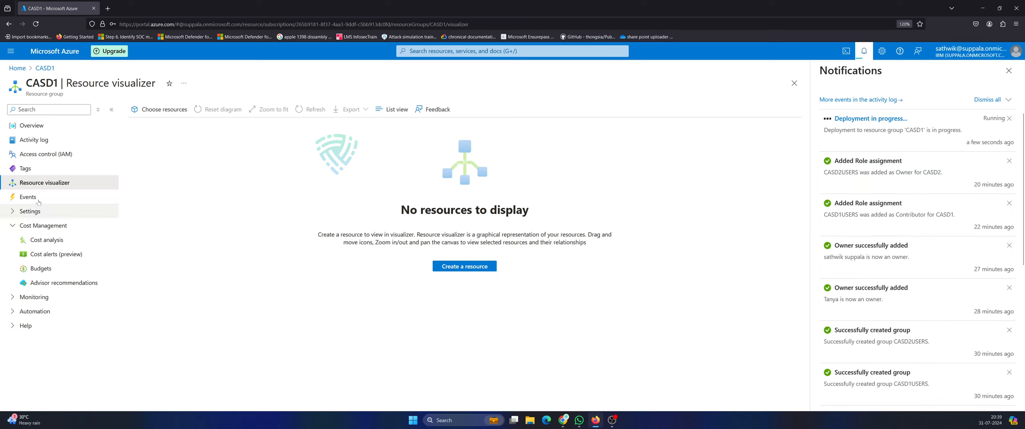
pyautogui.click(17, 68)
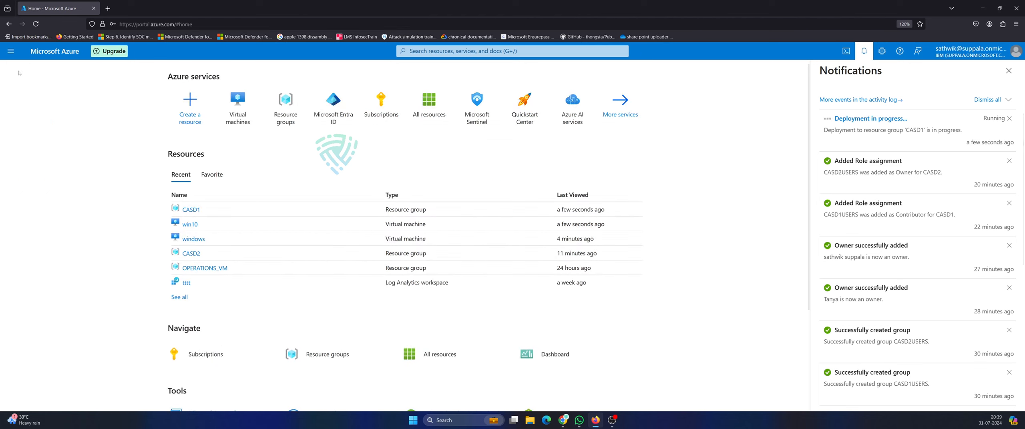
# Move from resource group CASD1 to CASD2 and back, then open the win10 virtual machine.
pyautogui.click(194, 210)
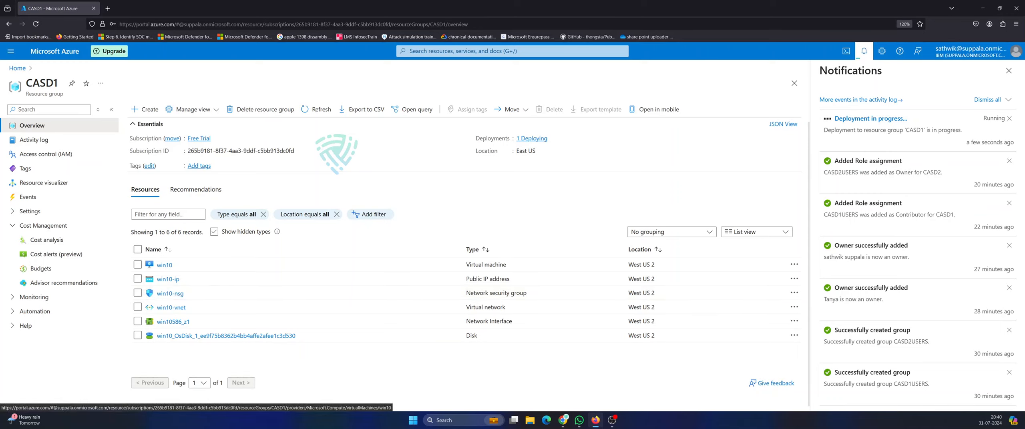
pyautogui.click(464, 51)
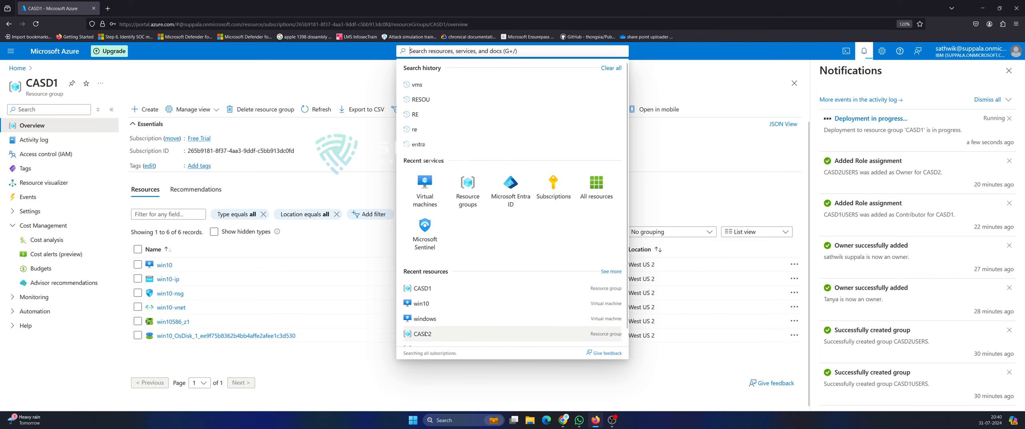
pyautogui.click(440, 334)
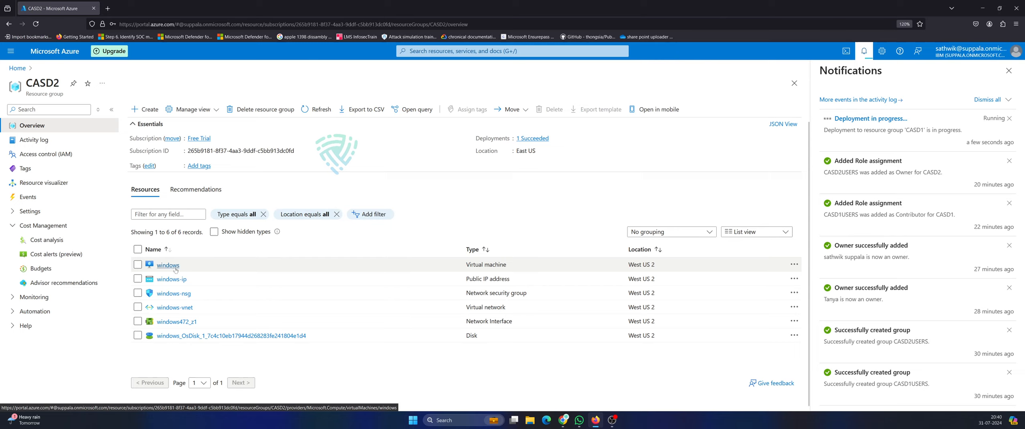
pyautogui.click(434, 52)
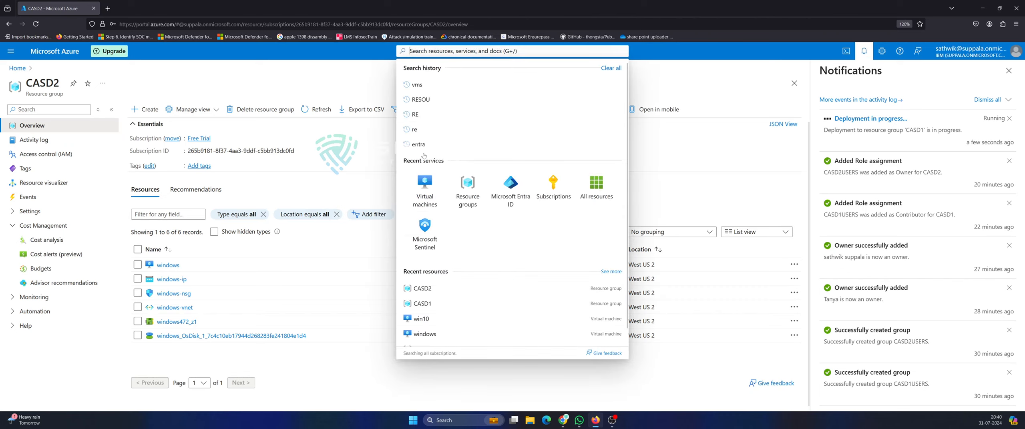
pyautogui.click(423, 306)
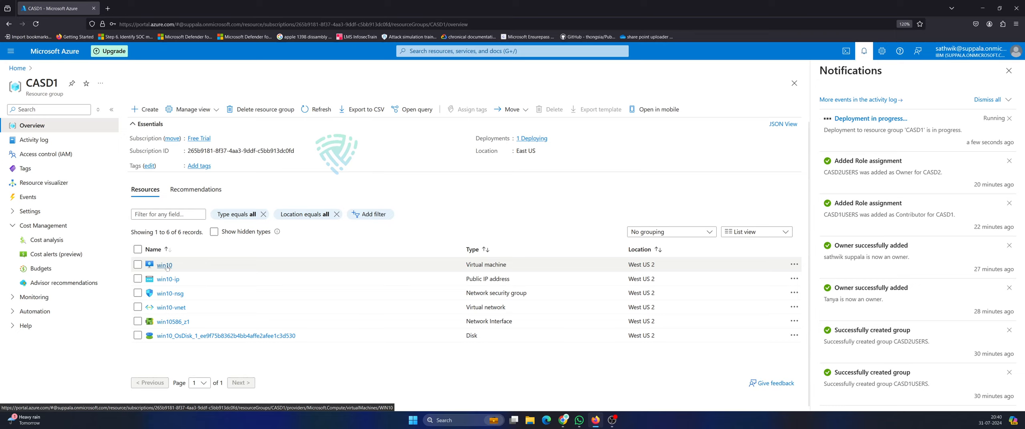
pyautogui.click(164, 265)
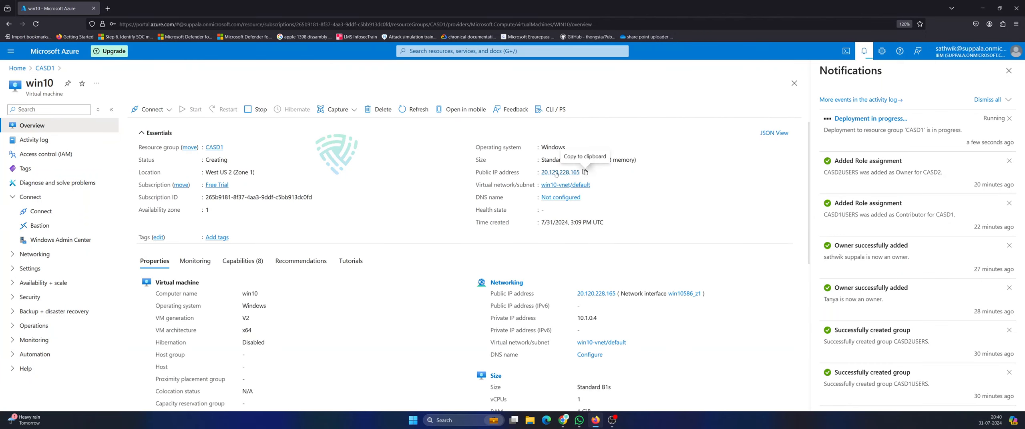
# Copy win10's public IP 20.120.228.165, launch Run, and bring up the VM's Connect page.
pyautogui.click(584, 172)
pyautogui.rightClick(413, 420)
pyautogui.click(391, 375)
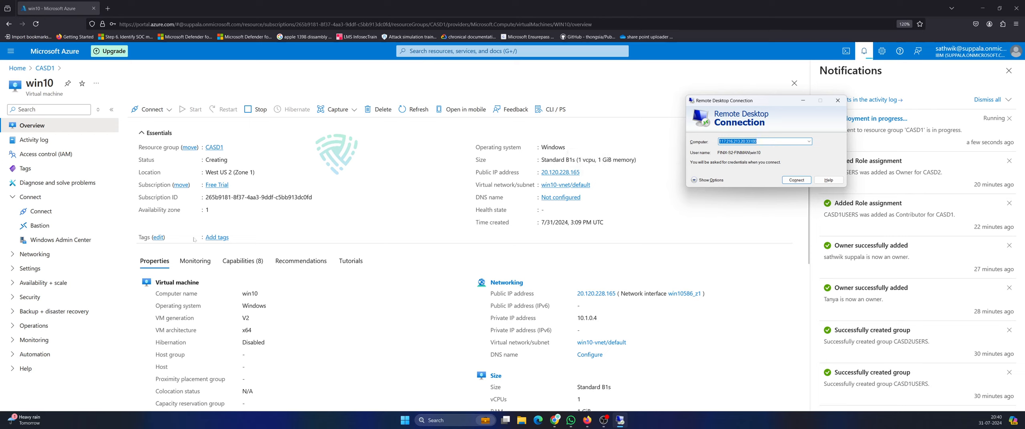
pyautogui.click(152, 110)
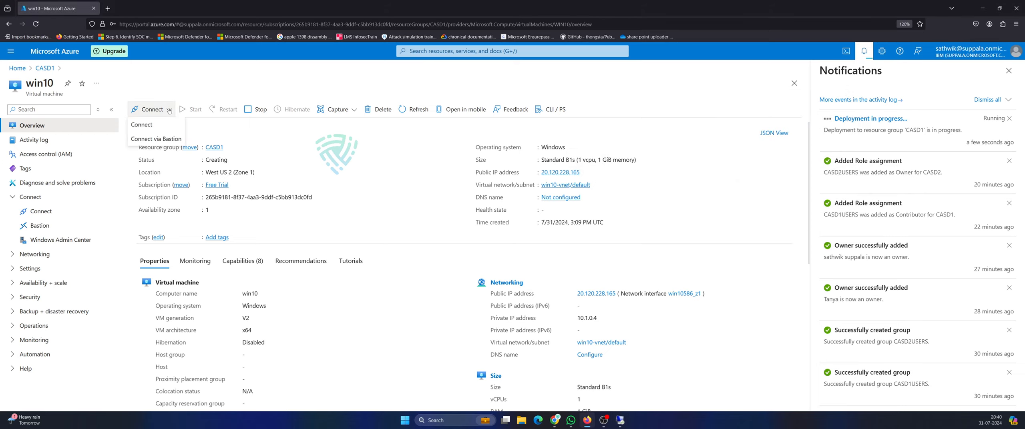
pyautogui.click(144, 125)
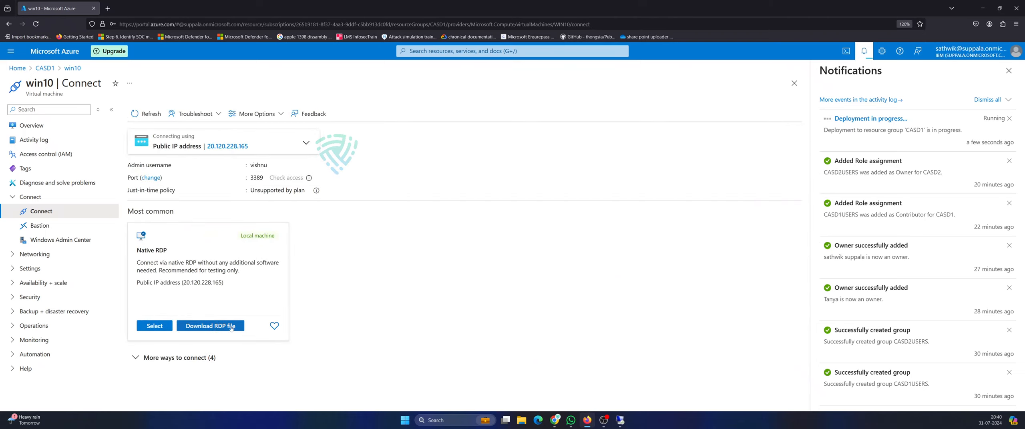
# Download win10's Native RDP file, close Cloud Shell and Notifications, and accept the publisher warning.
pyautogui.click(218, 326)
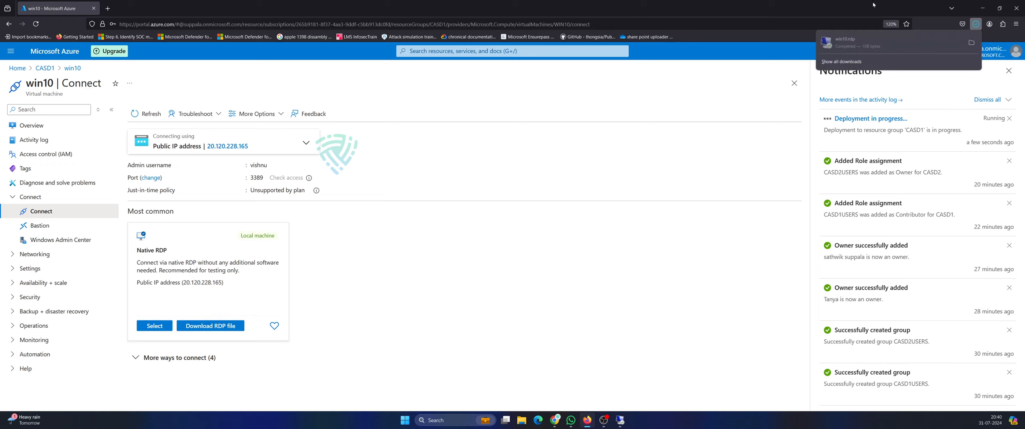
pyautogui.click(852, 47)
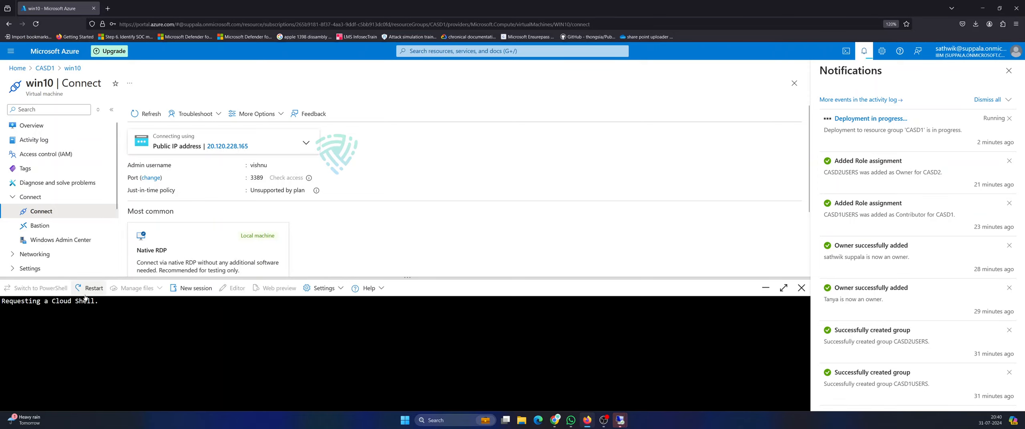
pyautogui.click(801, 288)
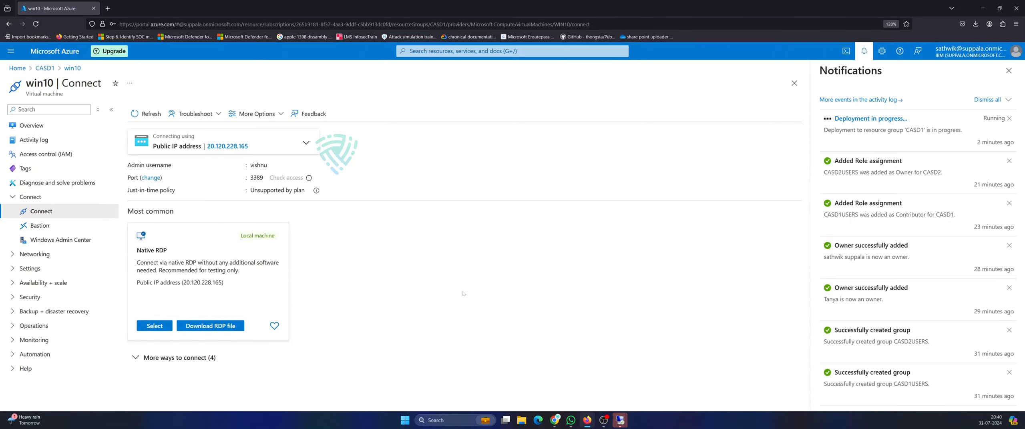
pyautogui.click(1009, 70)
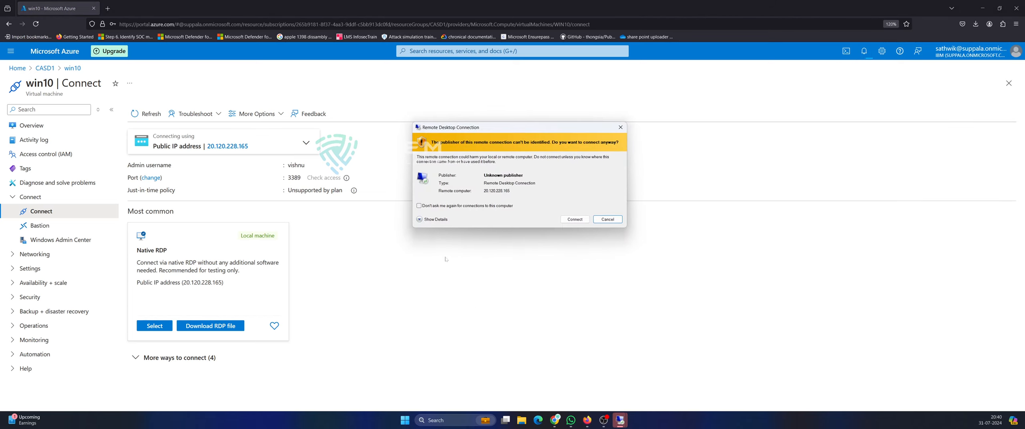
pyautogui.click(574, 219)
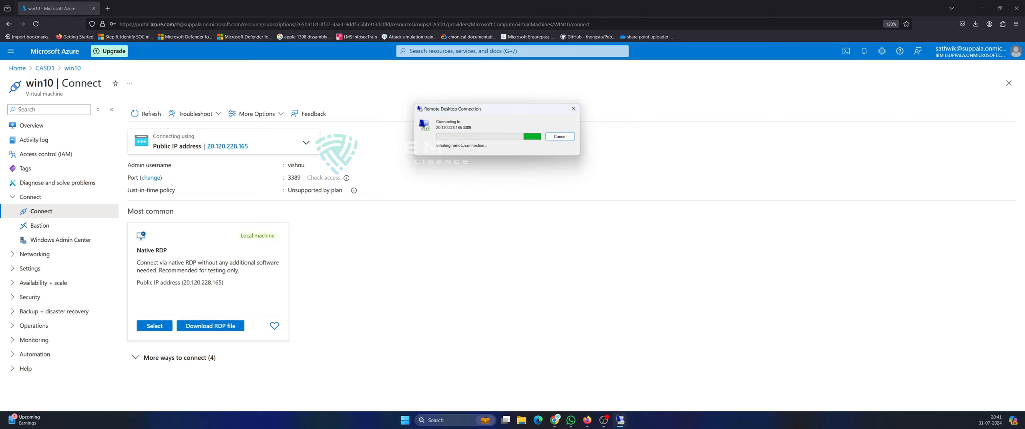
# Check the connection IP list in the portal, then bring the Windows Security credentials prompt forward.
pyautogui.click(52, 213)
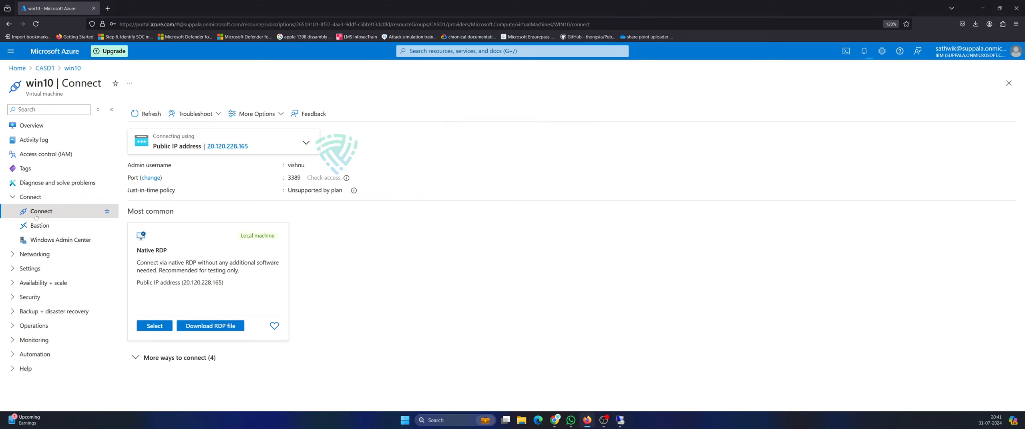
pyautogui.click(306, 143)
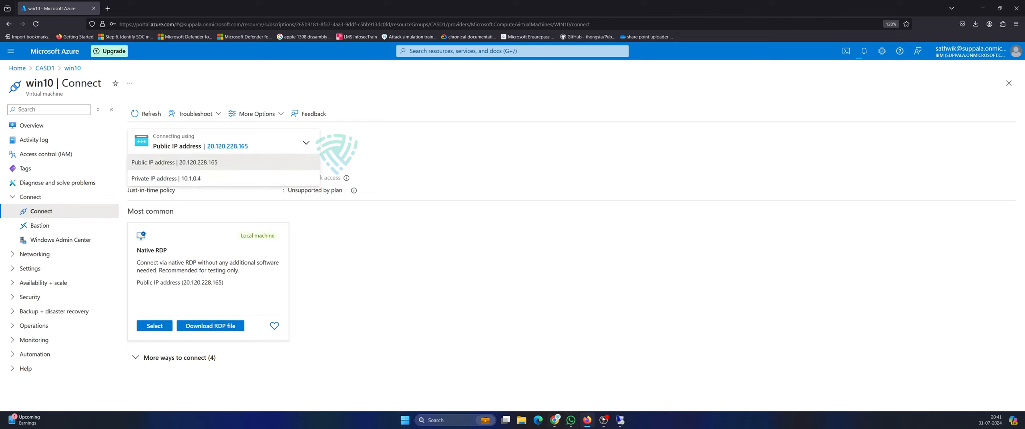
pyautogui.click(620, 420)
pyautogui.click(663, 395)
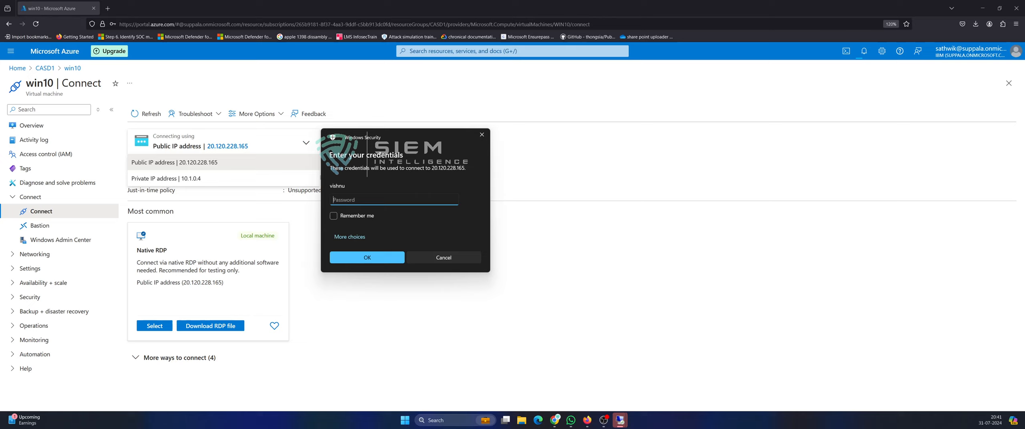
# Sign in with the admin password, accept the unverified certificate, and dismiss the deployment toast.
pyautogui.write('•••••••••••••••••')
pyautogui.click(362, 253)
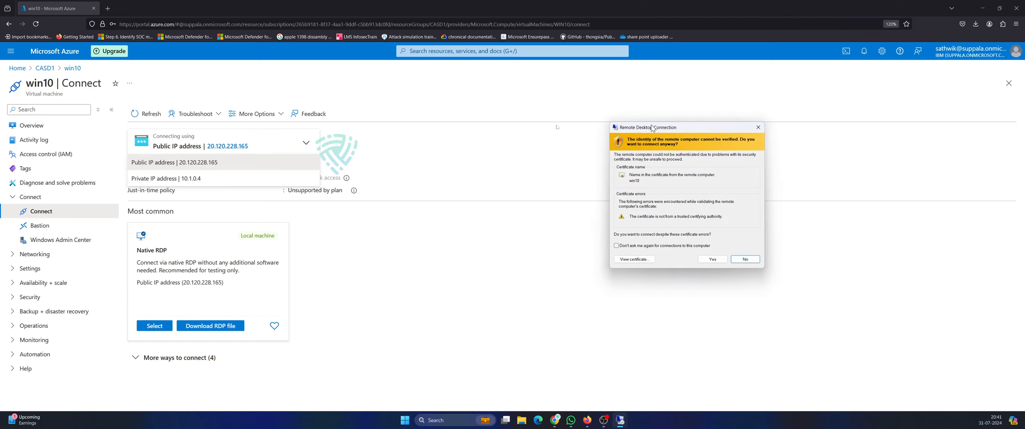
pyautogui.click(537, 252)
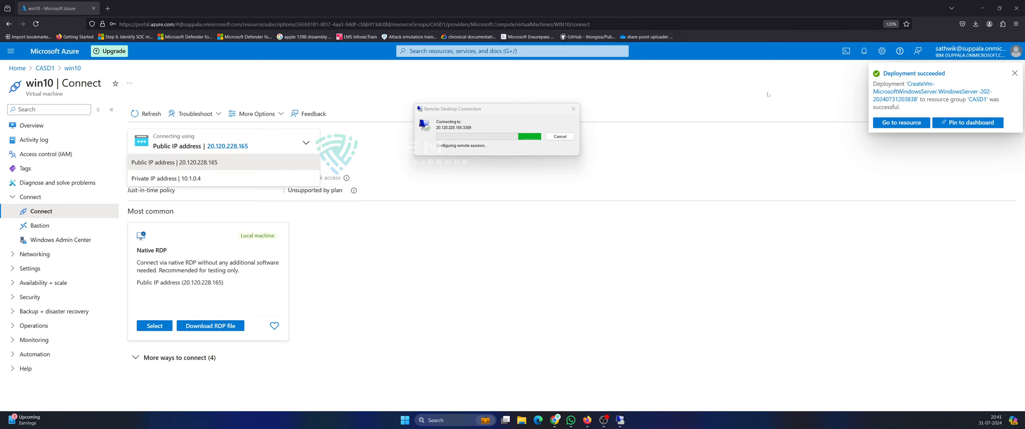
pyautogui.click(1015, 74)
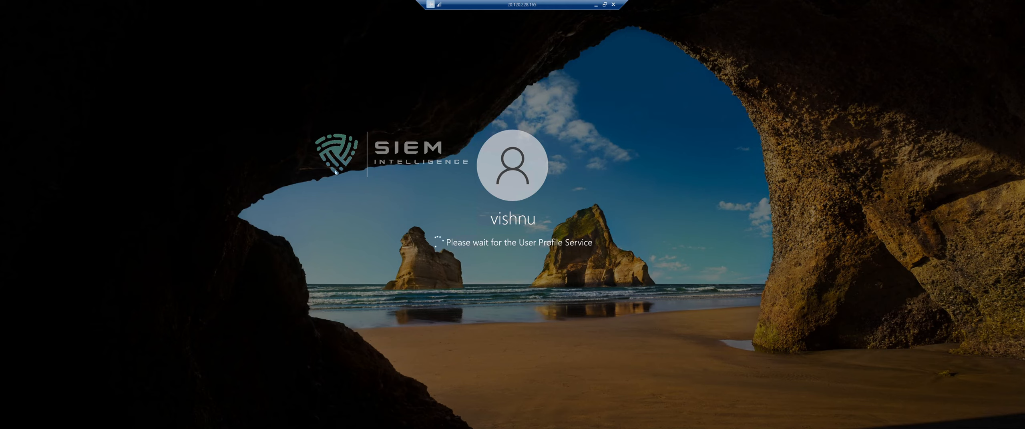
# Take the win10 remote session out of full screen, minimize it, and open the portal menu.
pyautogui.doubleClick(497, 2)
pyautogui.doubleClick(343, 35)
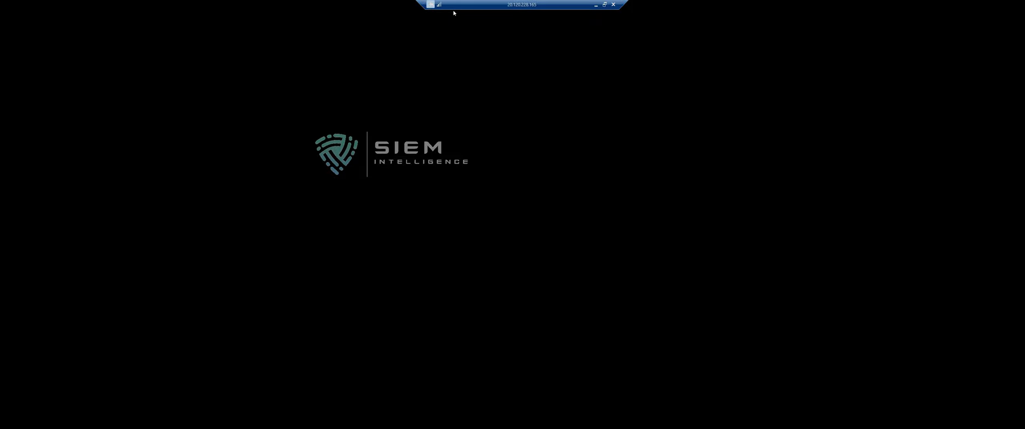
pyautogui.doubleClick(516, 4)
pyautogui.doubleClick(335, 32)
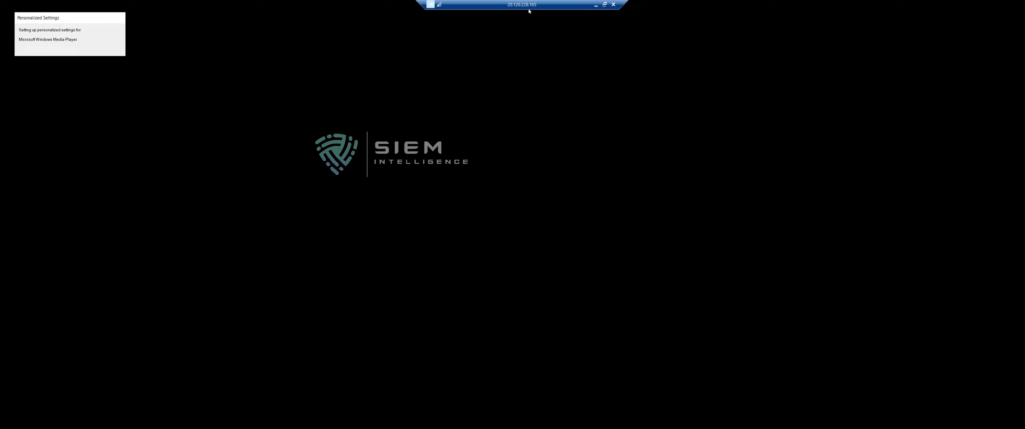
pyautogui.click(604, 5)
pyautogui.doubleClick(341, 36)
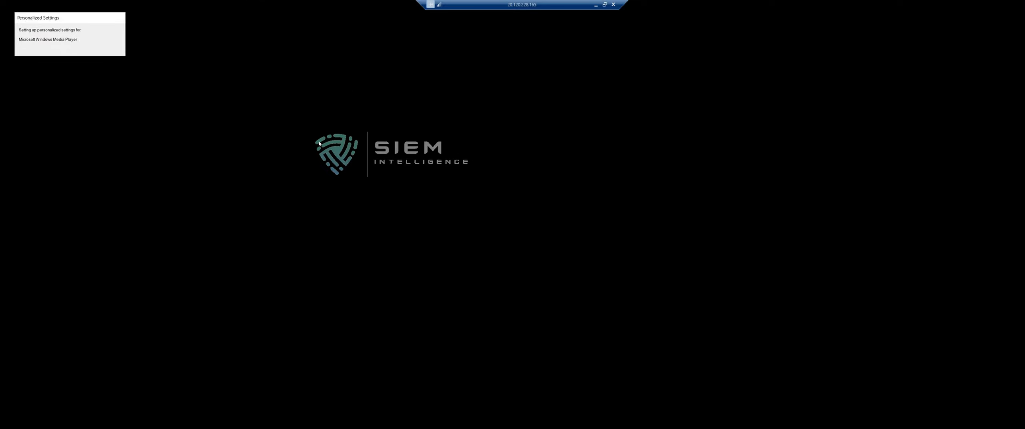
pyautogui.click(605, 5)
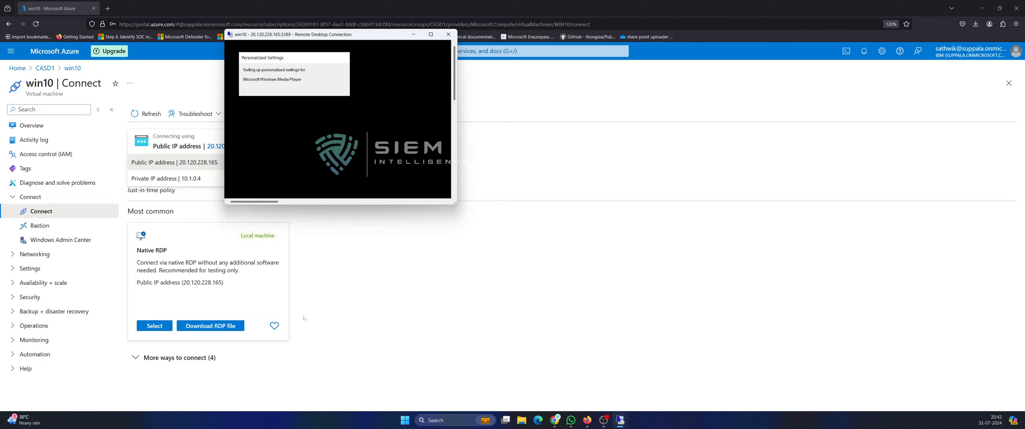
pyautogui.click(413, 34)
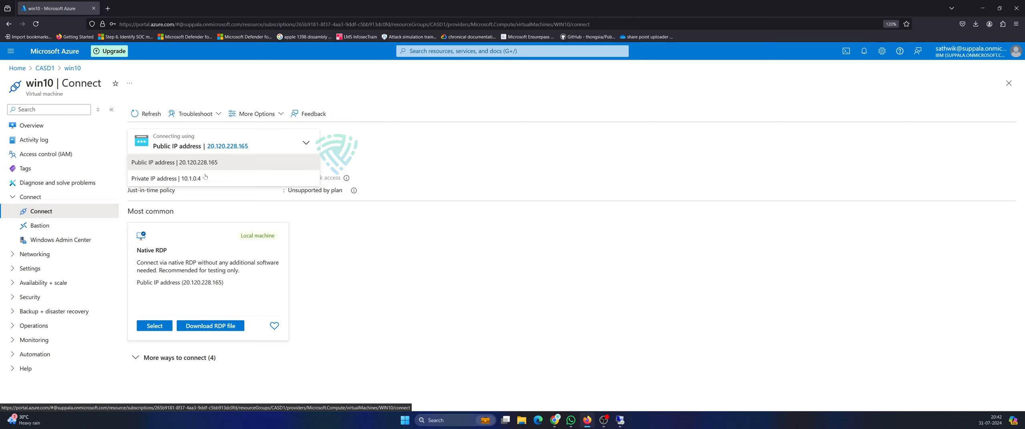
pyautogui.click(10, 51)
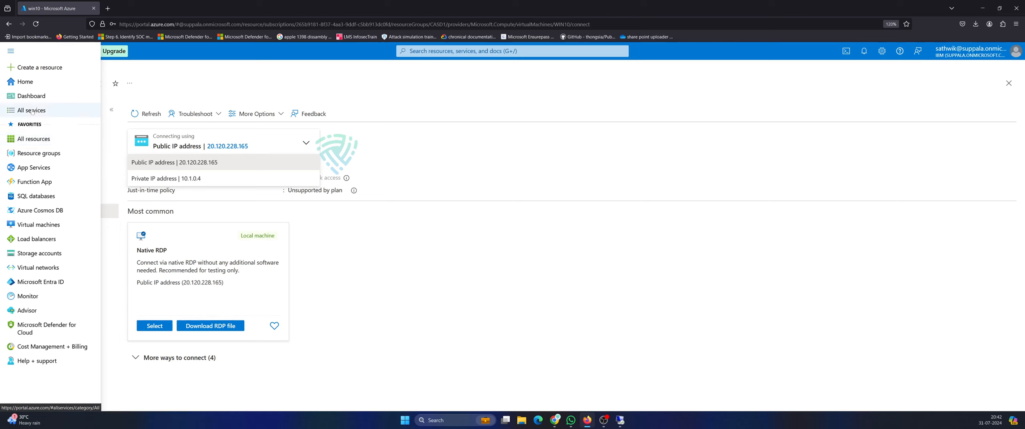
# View the All resources list of 16 records, then search the portal for 'mark'.
pyautogui.click(436, 51)
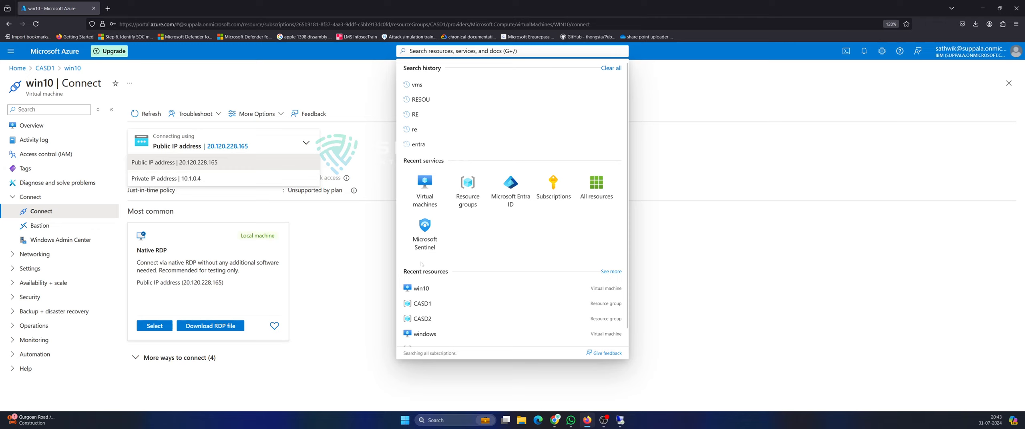
pyautogui.scroll(-1, 441, 300)
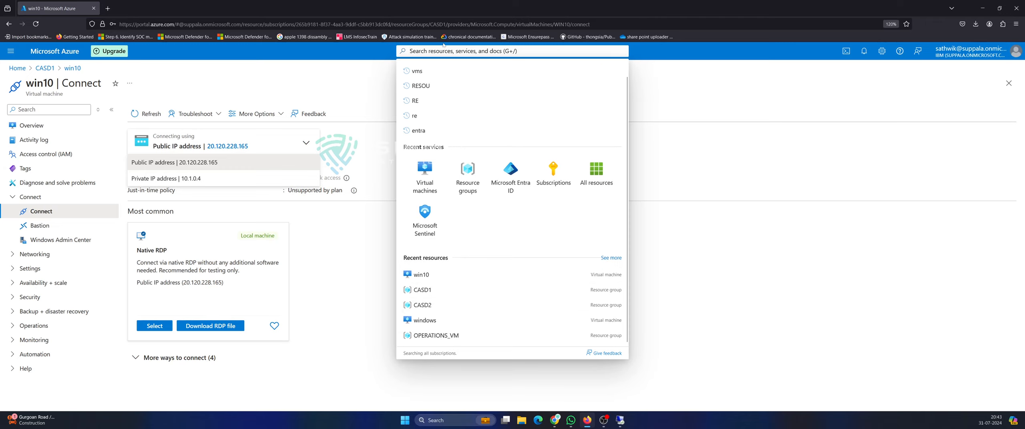
pyautogui.click(597, 174)
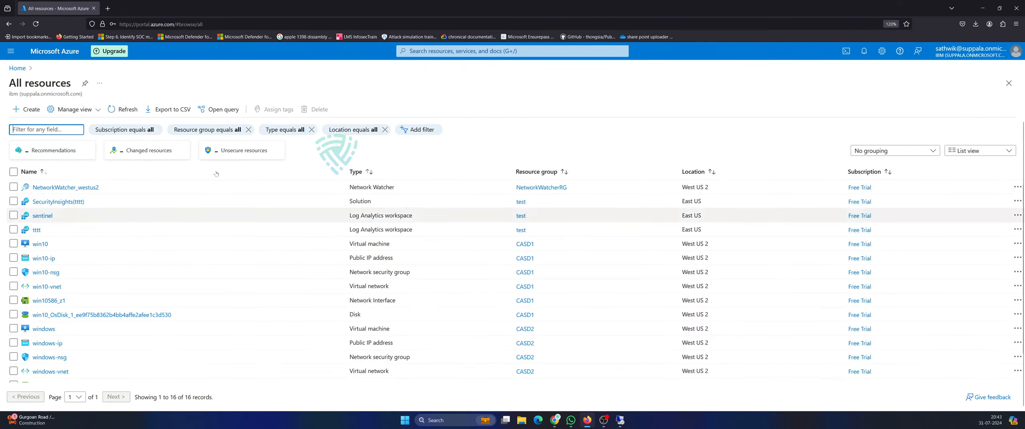
pyautogui.scroll(-1, 112, 327)
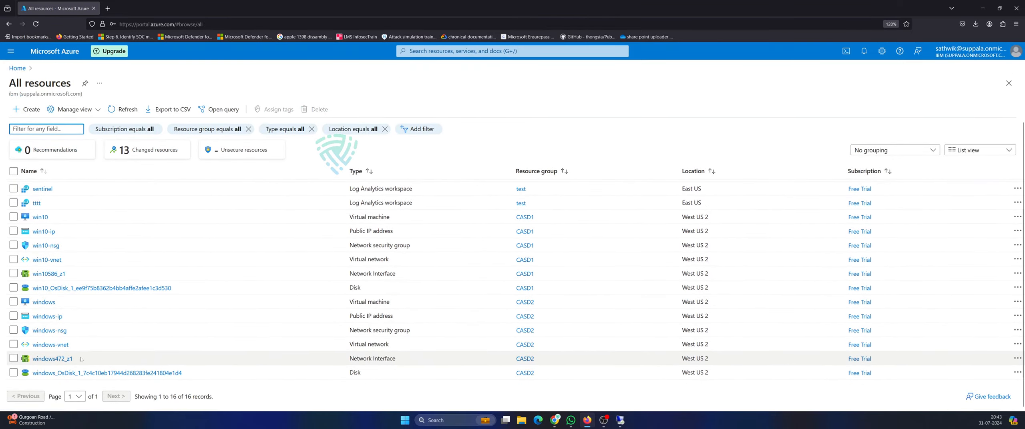
pyautogui.scroll(1, 104, 304)
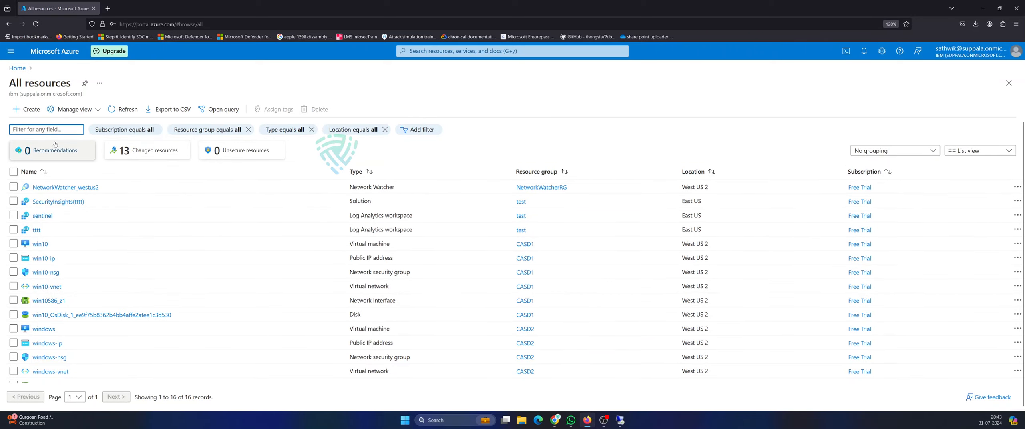
pyautogui.click(481, 51)
pyautogui.write('mark')
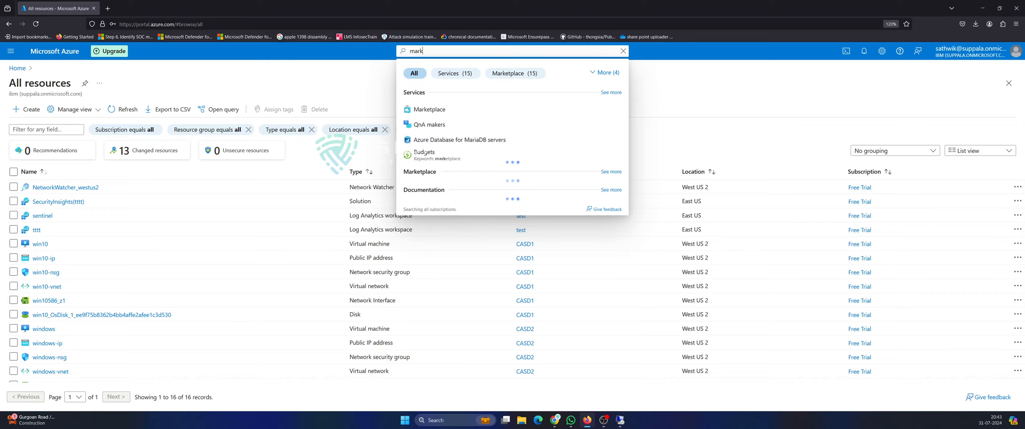
# Open the Marketplace, dismiss the private offers notice, and search for 'firewall'.
pyautogui.click(429, 109)
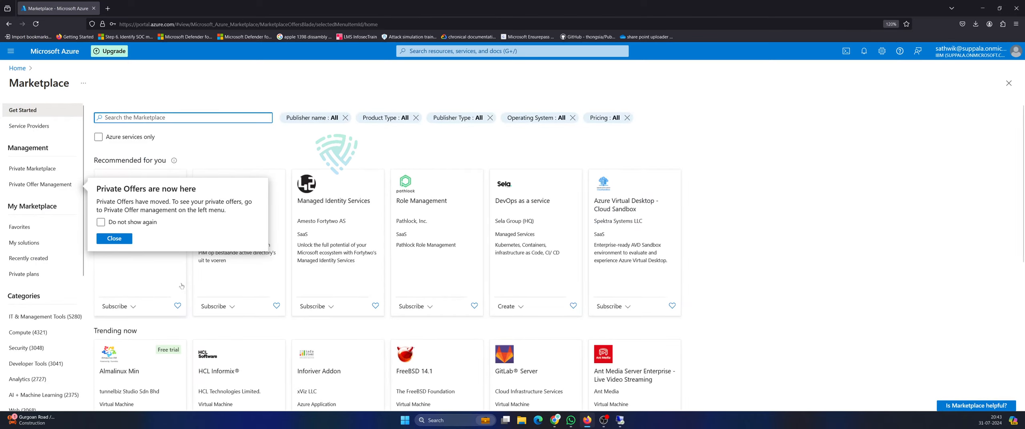
pyautogui.click(196, 118)
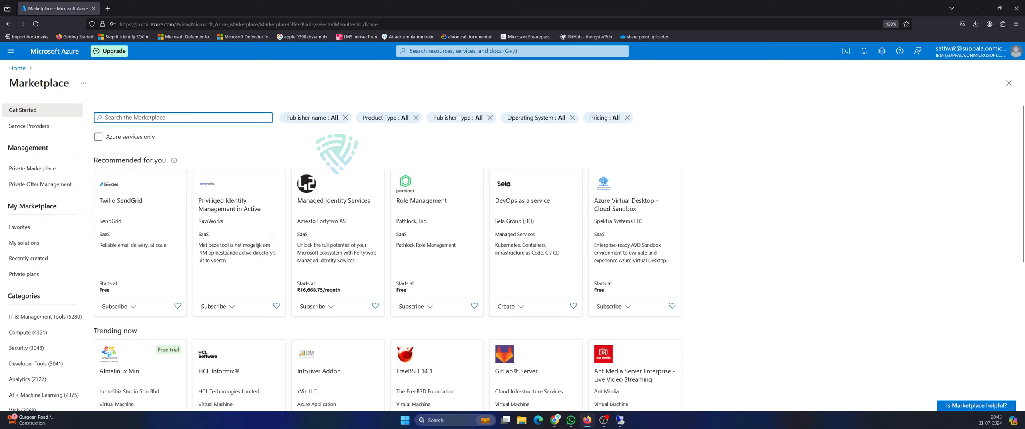
pyautogui.write('firewall')
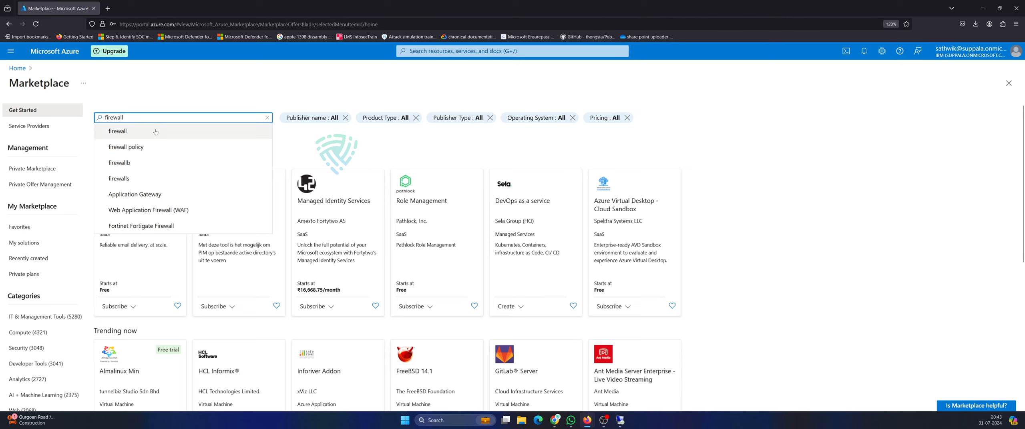
pyautogui.press('Return')
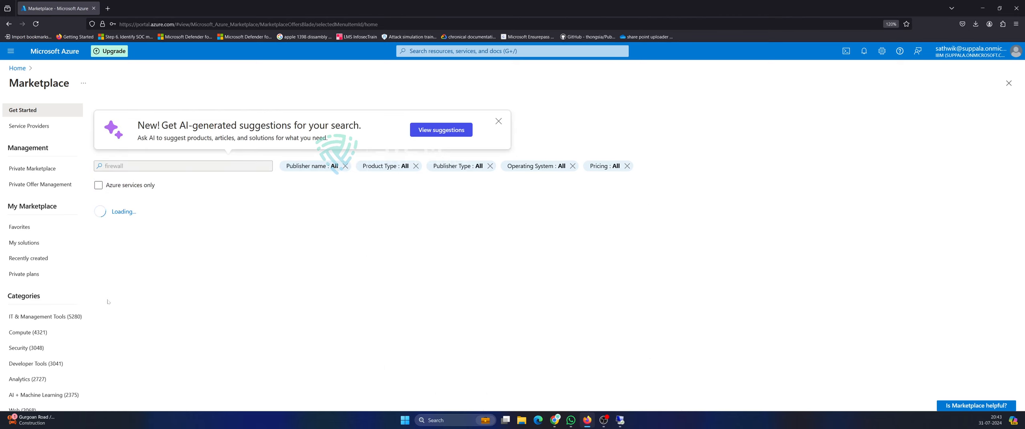
# Browse the 552 firewall offers to locate the Qualys Virtual Firewall Appliance.
pyautogui.scroll(-5, 584, 285)
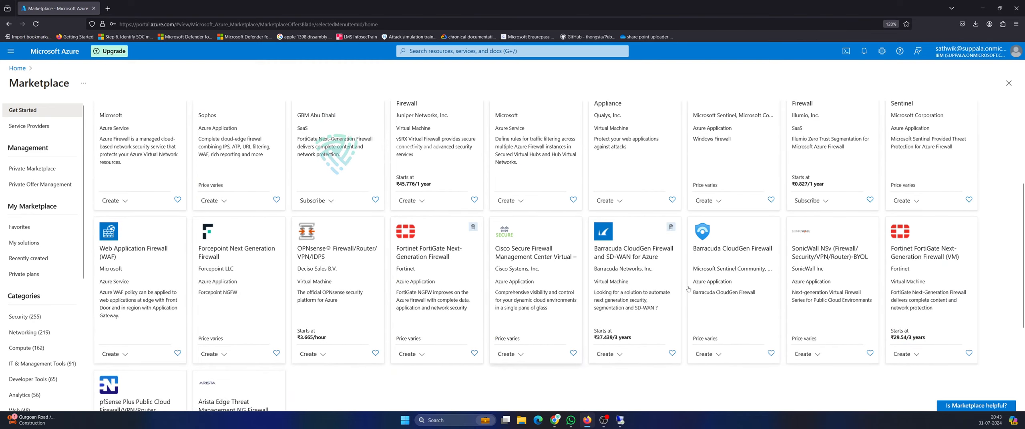
pyautogui.scroll(5, 922, 300)
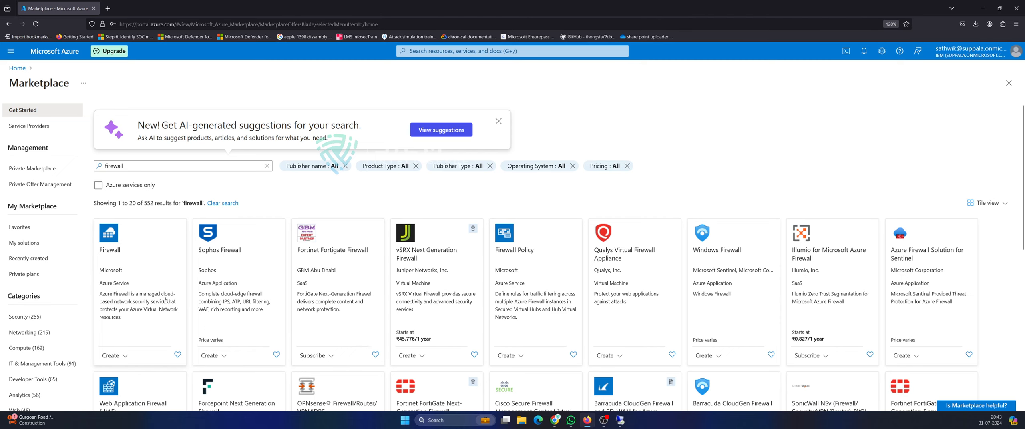
pyautogui.scroll(-2, 139, 320)
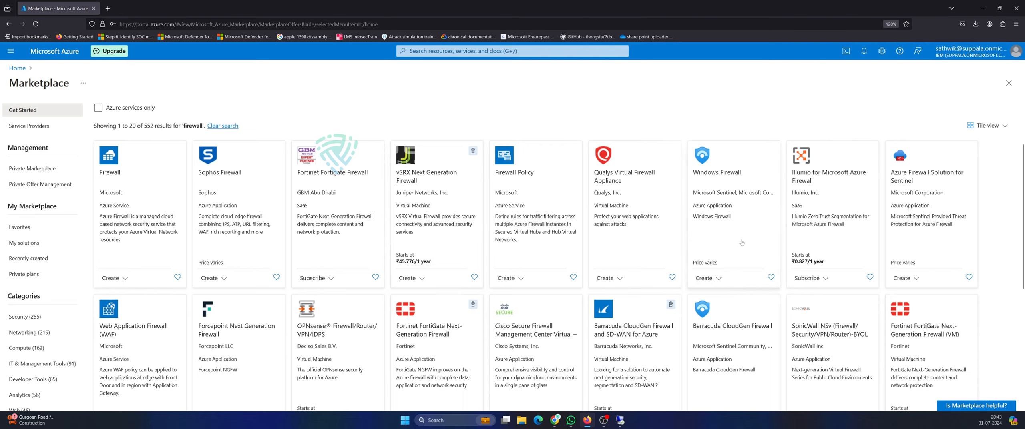
pyautogui.scroll(-2, 320, 270)
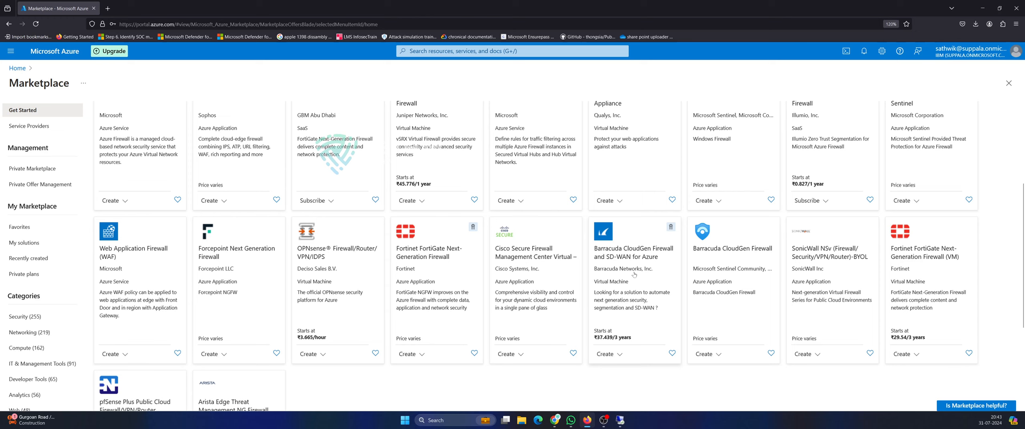
pyautogui.scroll(-3, 735, 282)
pyautogui.scroll(2, 303, 297)
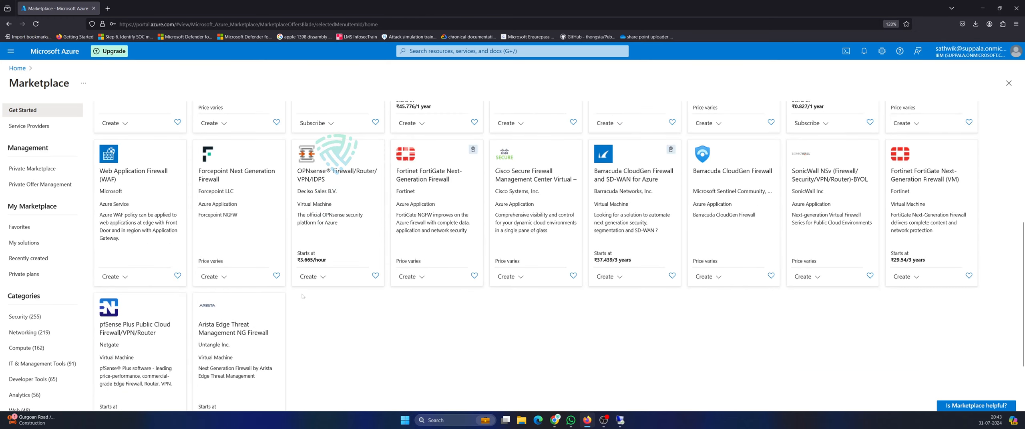
pyautogui.scroll(-2, 176, 341)
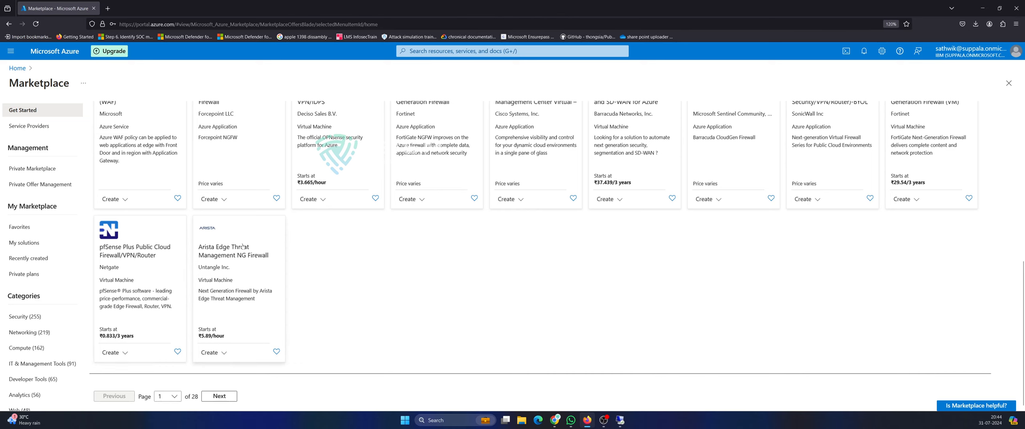
pyautogui.scroll(4, 764, 276)
pyautogui.scroll(-5, 763, 277)
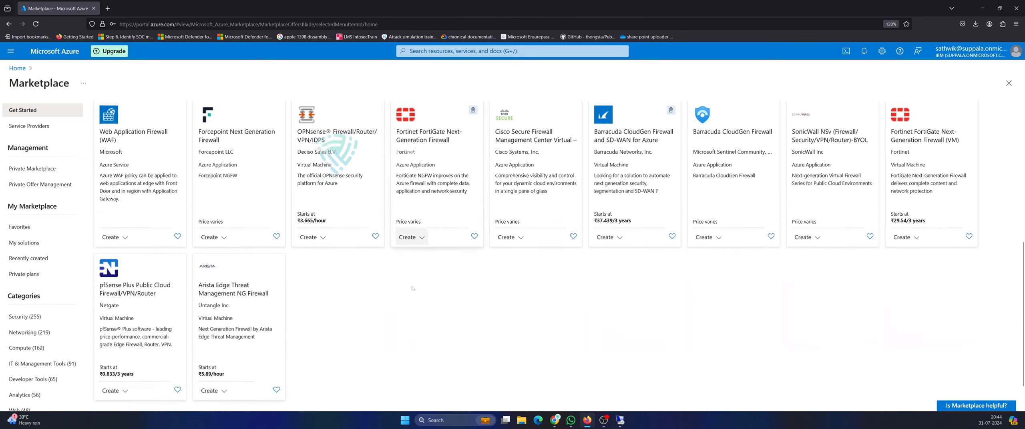
pyautogui.scroll(3, 763, 276)
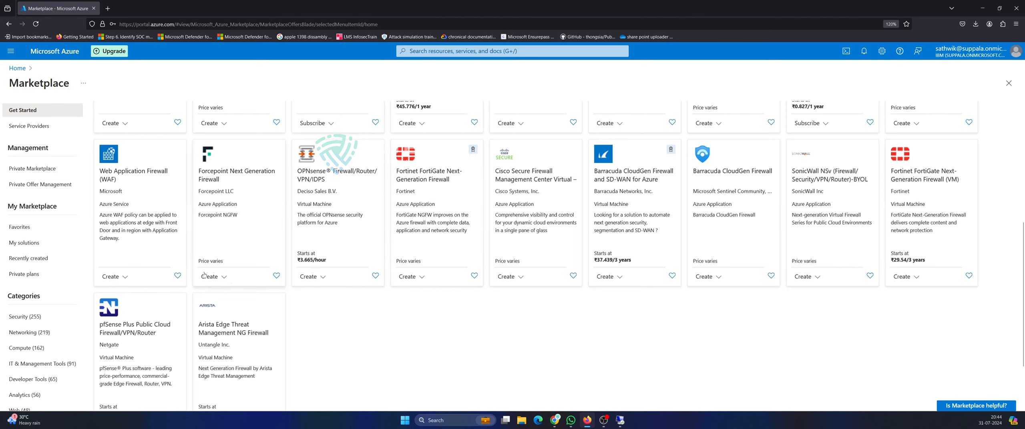
pyautogui.scroll(4, 153, 260)
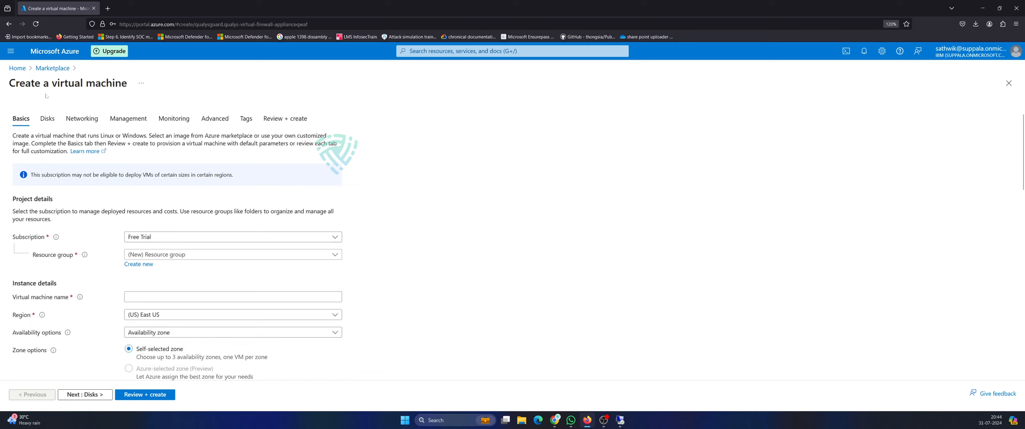
# Set the region to (US) West US 2 and name the VM qualis-firewall.
pyautogui.scroll(-5, 203, 236)
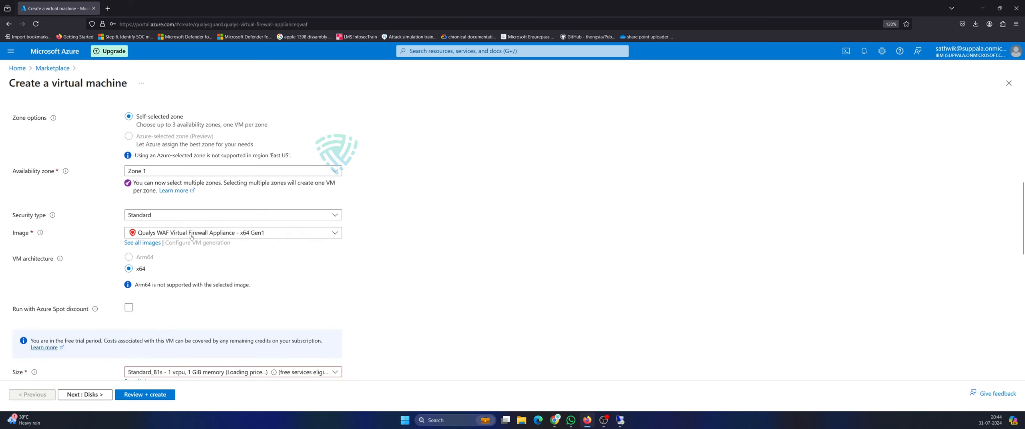
pyautogui.scroll(-4, 257, 303)
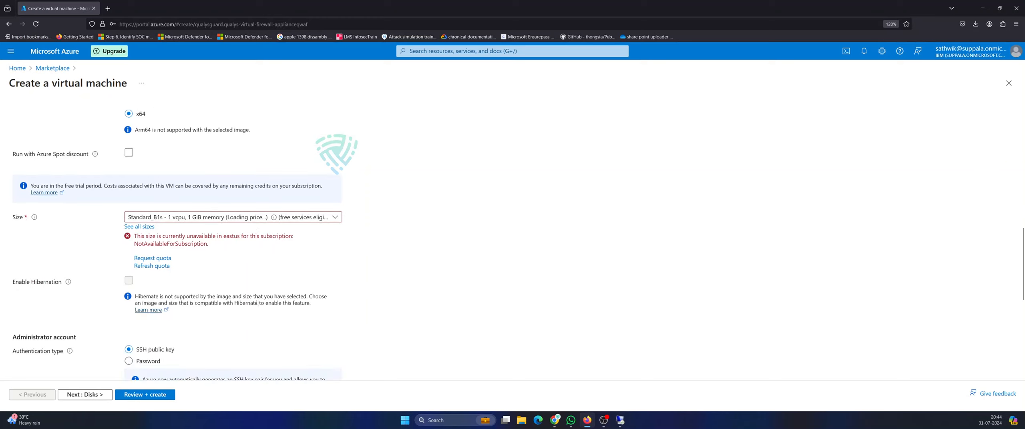
pyautogui.scroll(-4, 270, 287)
pyautogui.scroll(13, 233, 244)
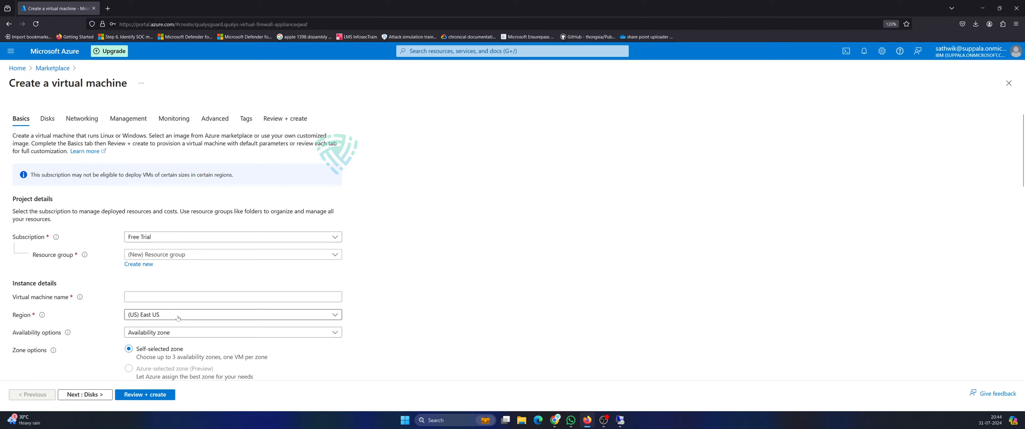
pyautogui.click(209, 315)
pyautogui.click(161, 127)
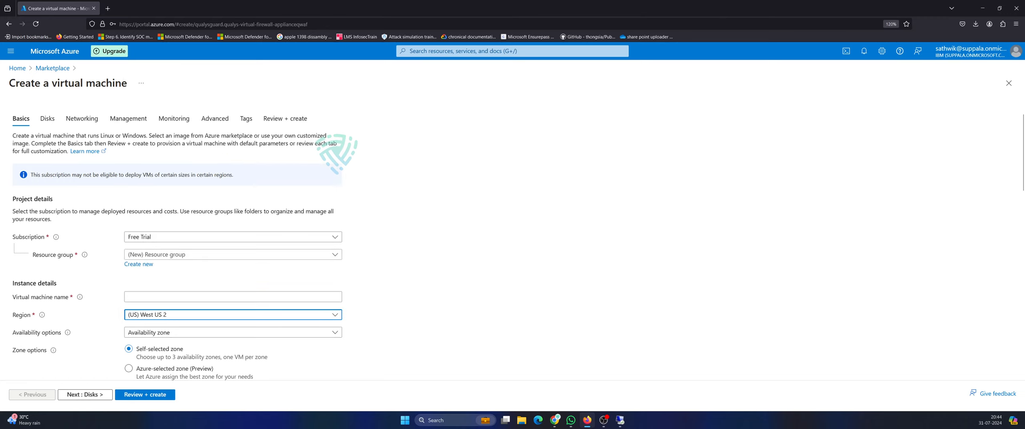
pyautogui.click(129, 297)
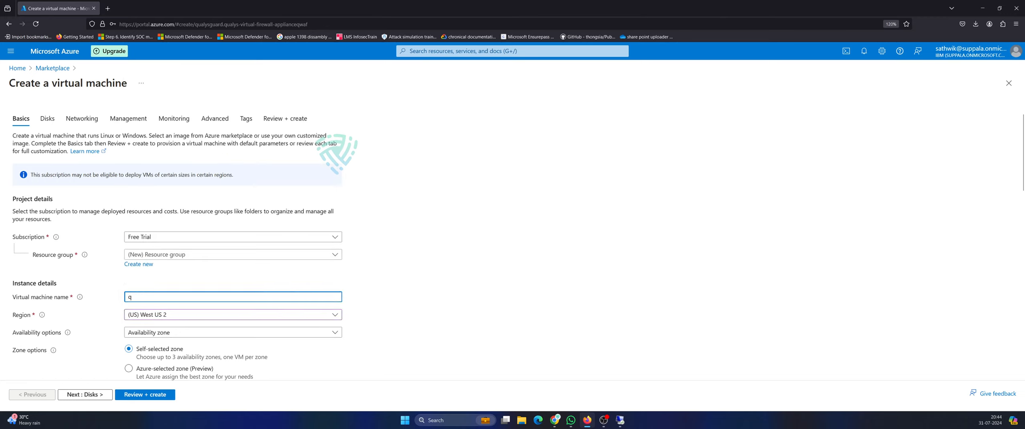
pyautogui.write('qualis')
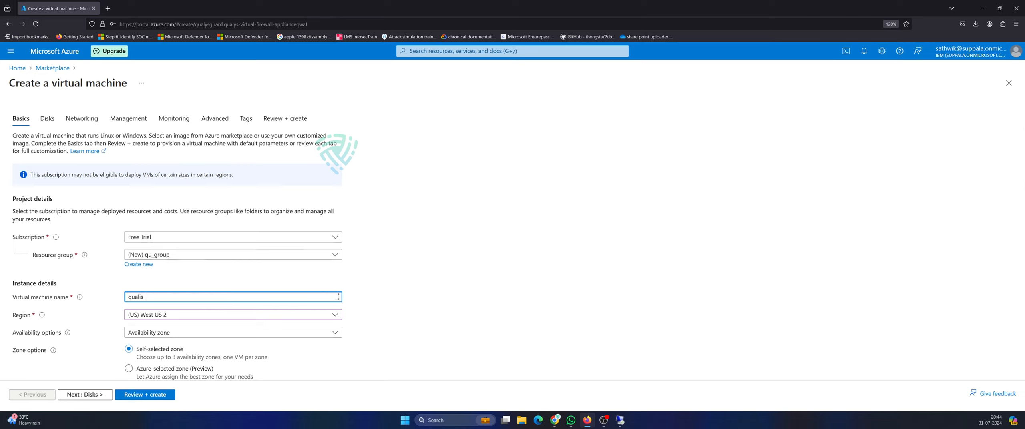
pyautogui.write(' firewak')
pyautogui.press('BackSpace')
pyautogui.press('BackSpace')
pyautogui.press('BackSpace')
pyautogui.press('BackSpace')
pyautogui.press('BackSpace')
pyautogui.press('BackSpace')
pyautogui.press('BackSpace')
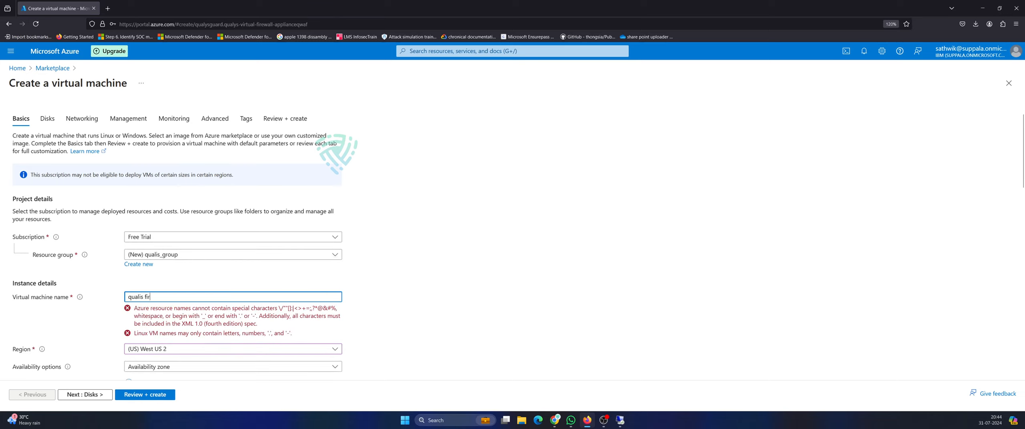
pyautogui.press('BackSpace')
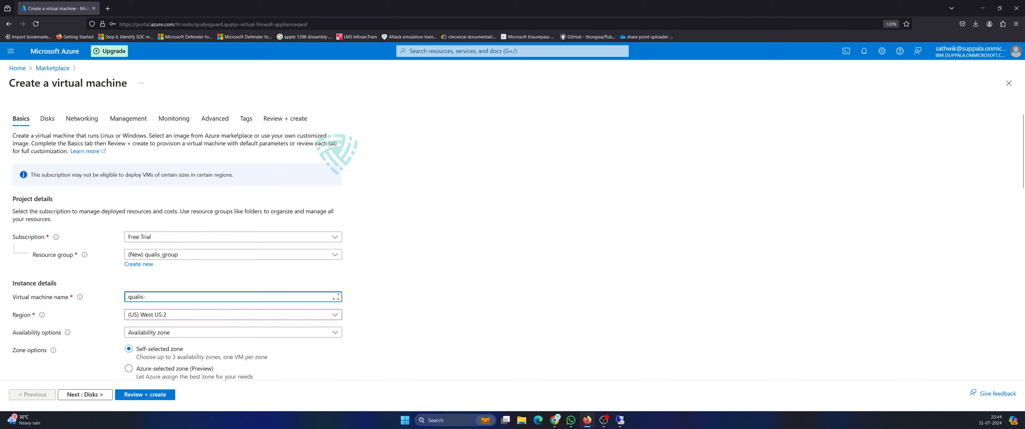
pyautogui.write('-firewall')
# Use password authentication with an admin username and confirmed password, then run Review + create.
pyautogui.scroll(-5, 397, 303)
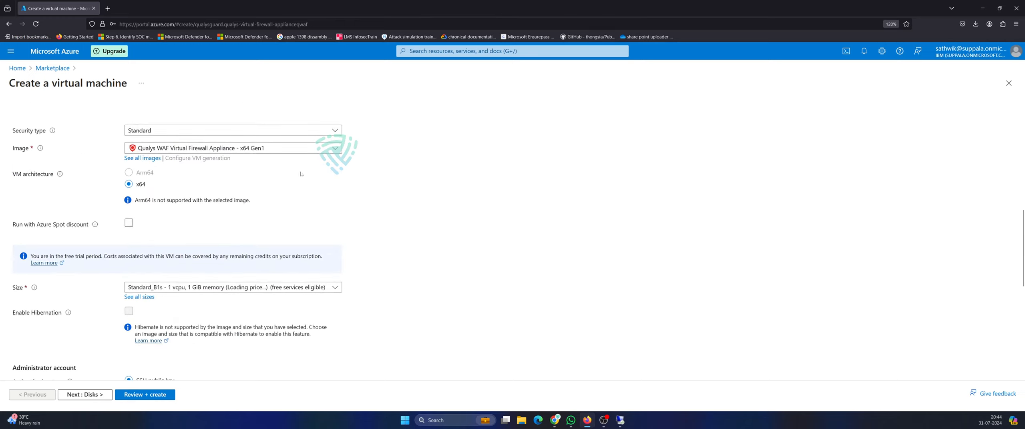
pyautogui.scroll(-4, 212, 316)
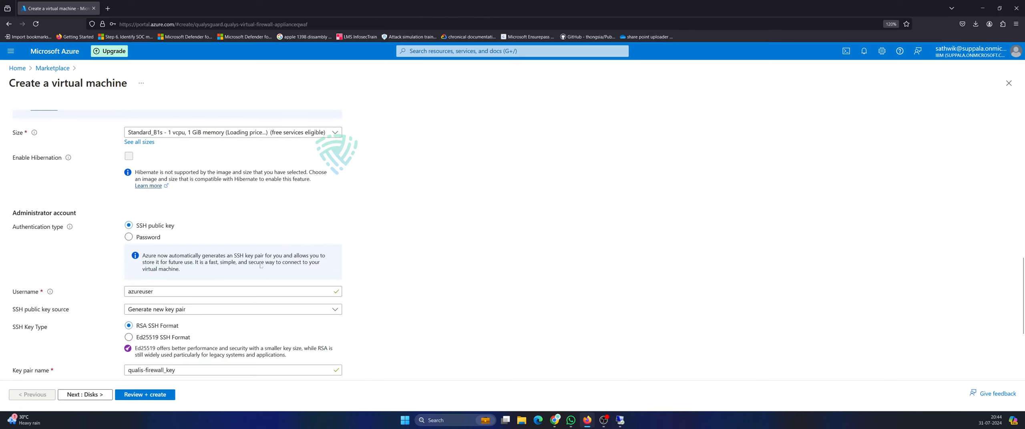
pyautogui.click(147, 314)
pyautogui.click(394, 315)
pyautogui.click(129, 236)
pyautogui.click(168, 257)
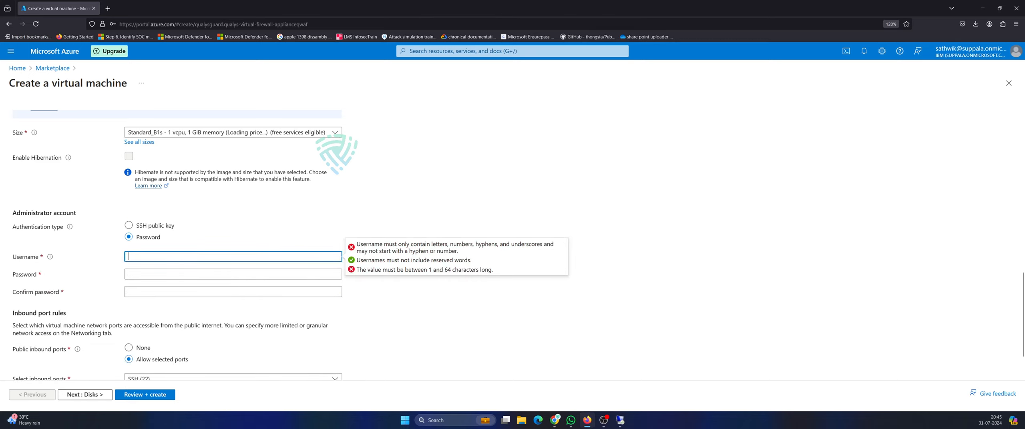
pyautogui.write('vishnu')
pyautogui.press('Tab')
pyautogui.write('••••')
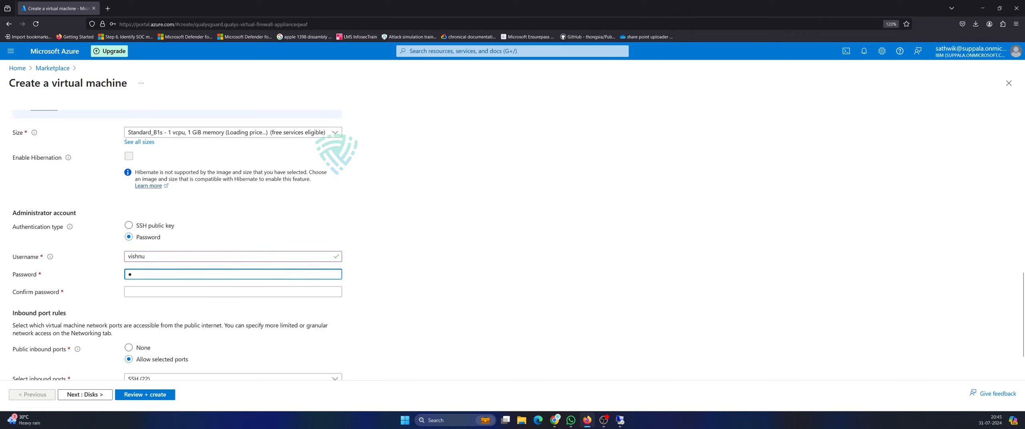
pyautogui.write('•••••••••')
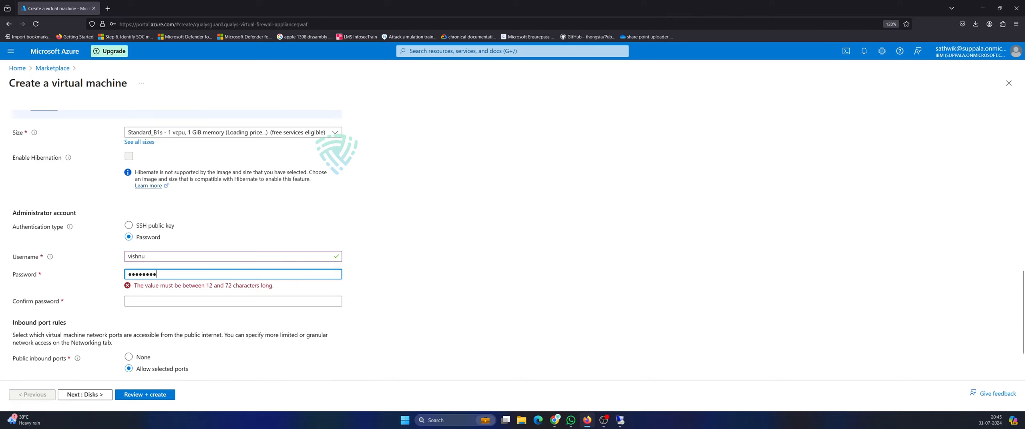
pyautogui.write('•••')
pyautogui.press('Tab')
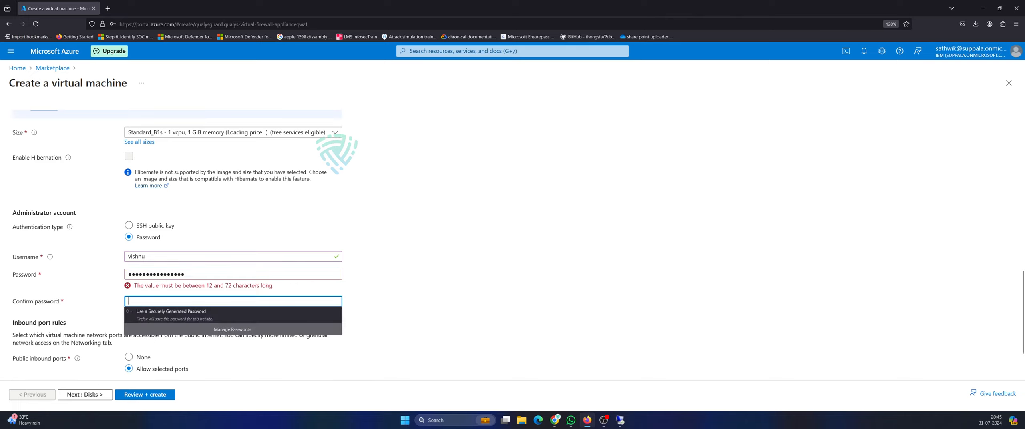
pyautogui.write('•••••••')
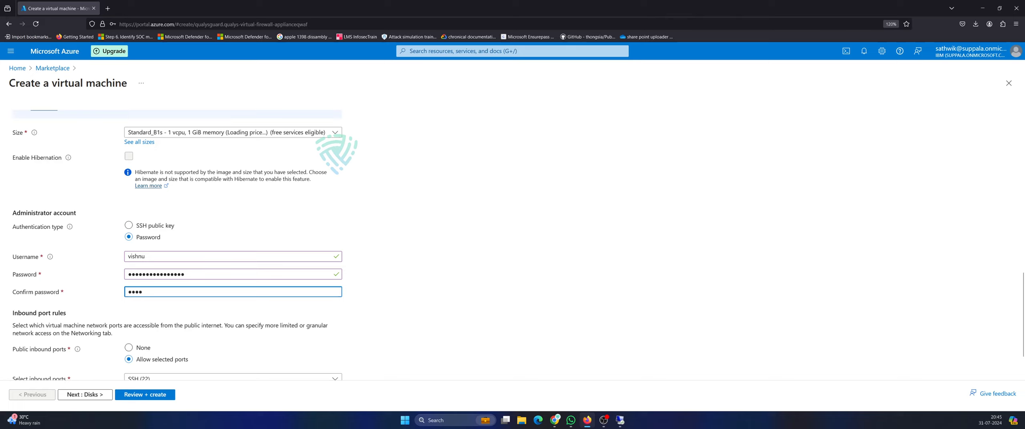
pyautogui.write('••••')
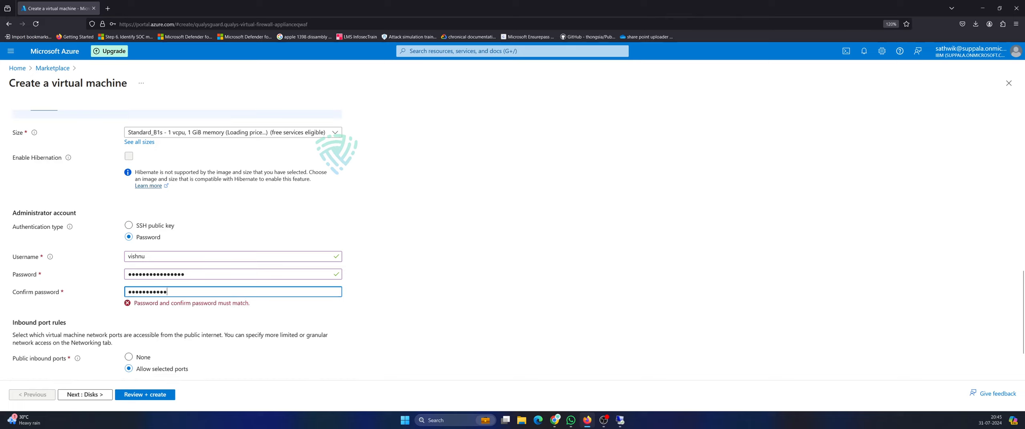
pyautogui.write('•••')
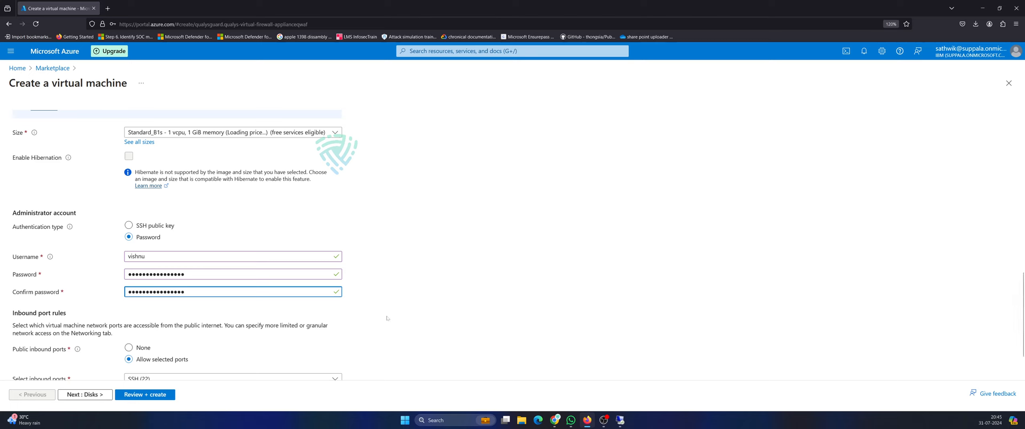
pyautogui.scroll(-2, 418, 299)
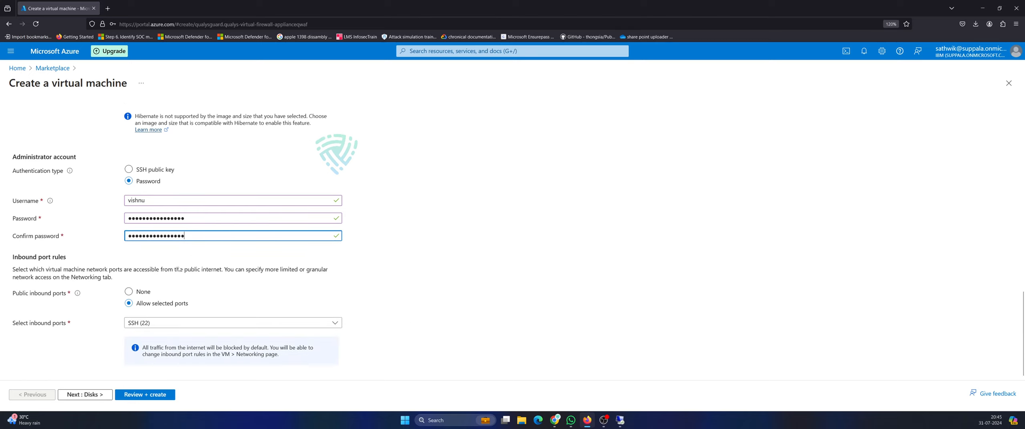
pyautogui.click(137, 397)
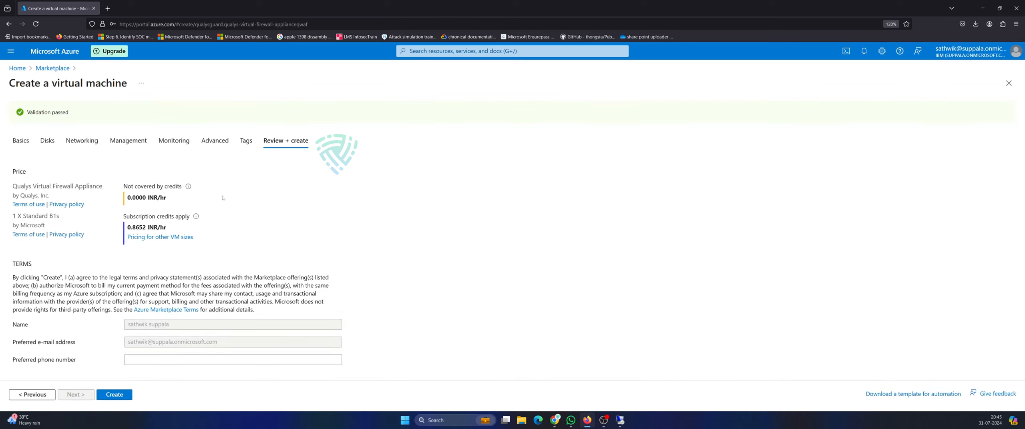
# Create the qualis-firewall VM and go back to the portal Home page.
pyautogui.click(120, 394)
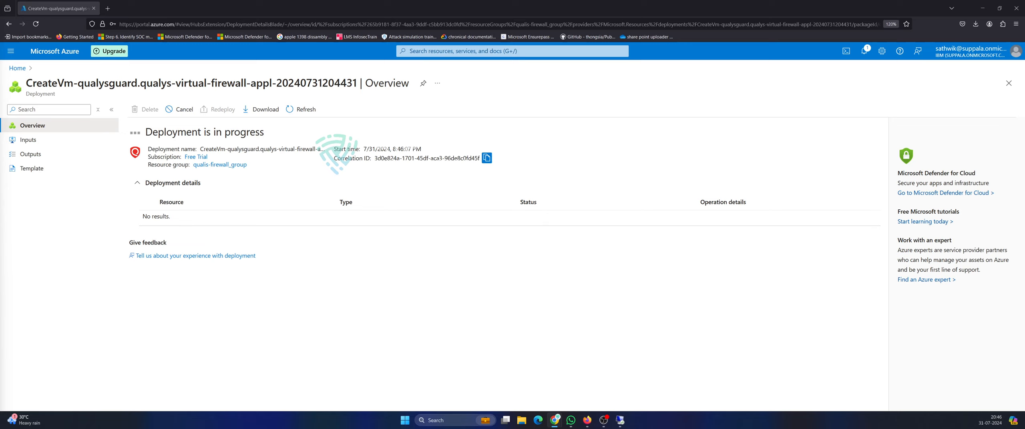
pyautogui.click(17, 68)
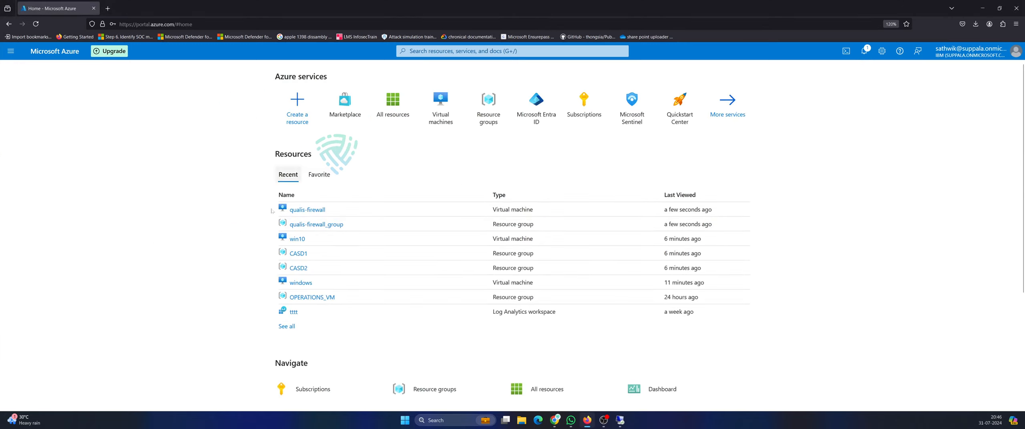
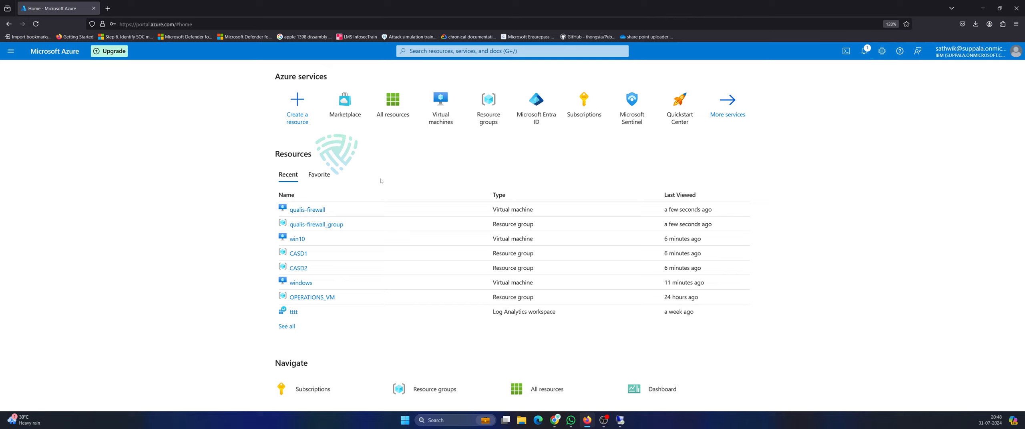
# Open the Marketplace from the top search bar, dismiss the Private Offers notice, and type 'load bal'.
pyautogui.click(458, 56)
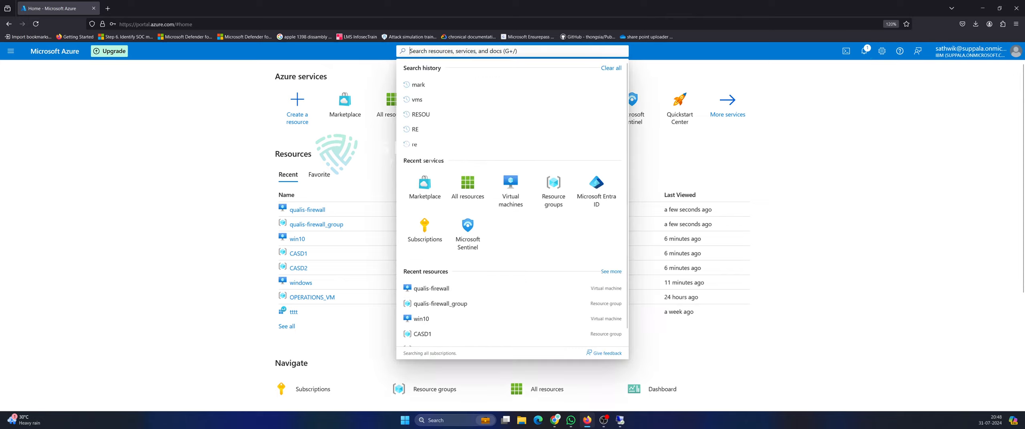
pyautogui.click(344, 119)
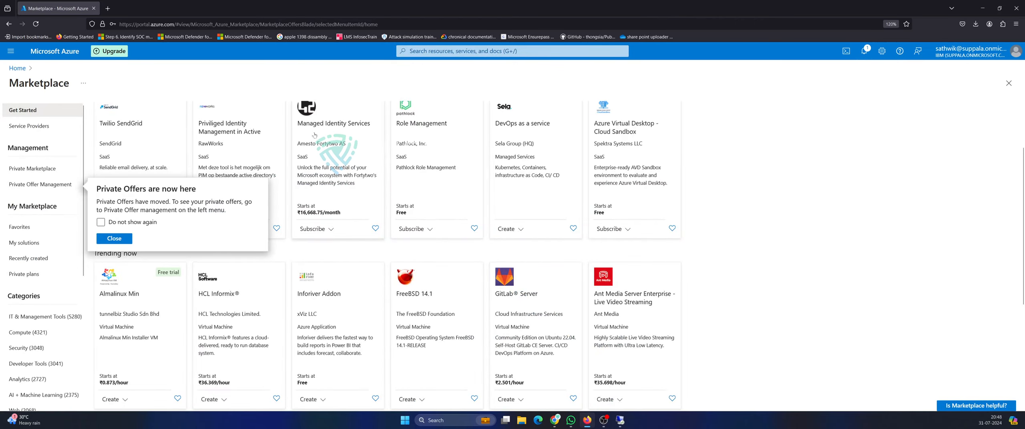
pyautogui.click(114, 238)
pyautogui.write('l')
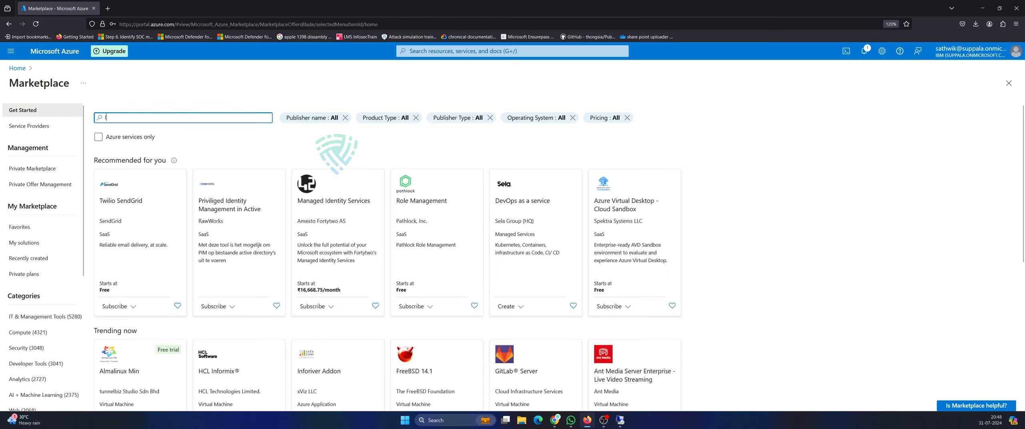
pyautogui.write('oad bal')
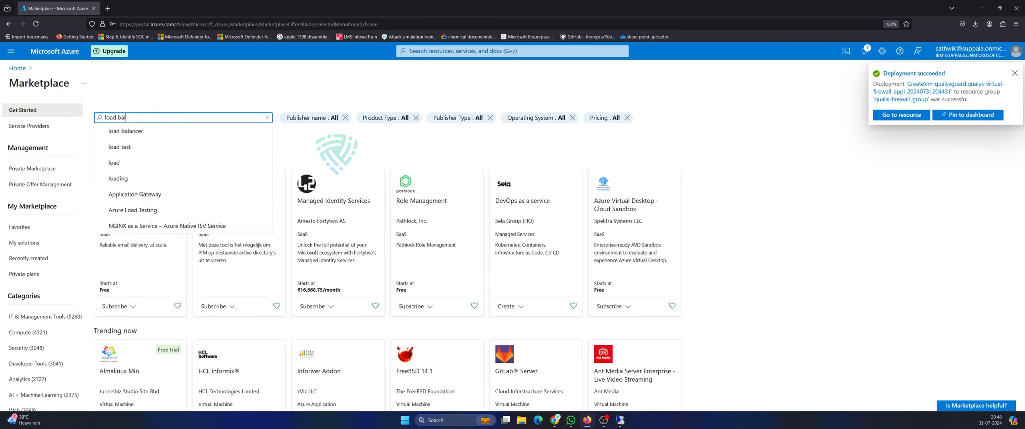
# Search the Marketplace for 'load balancer' and scroll through the first page of results.
pyautogui.click(131, 132)
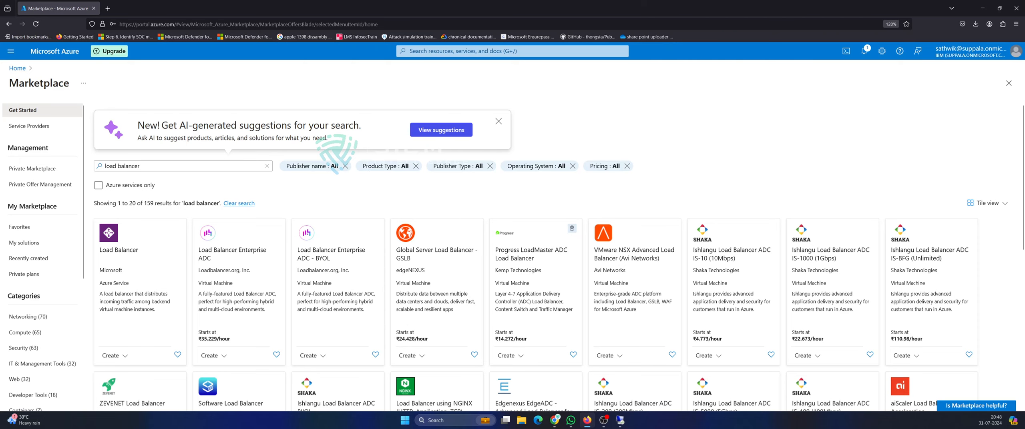
pyautogui.scroll(-3, 461, 263)
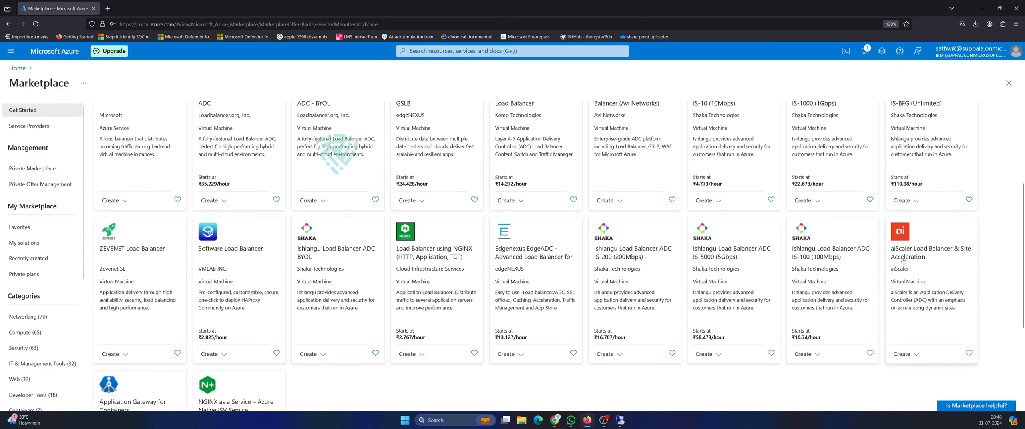
pyautogui.scroll(-2, 904, 261)
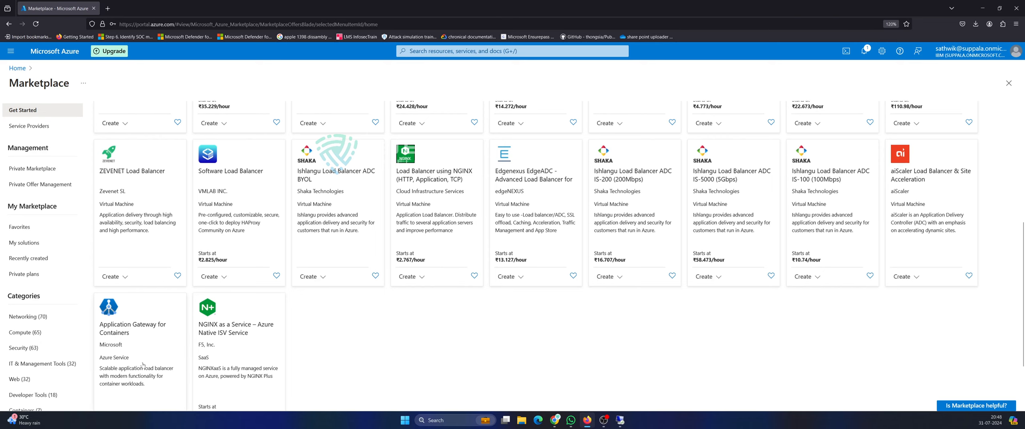
pyautogui.scroll(6, 143, 365)
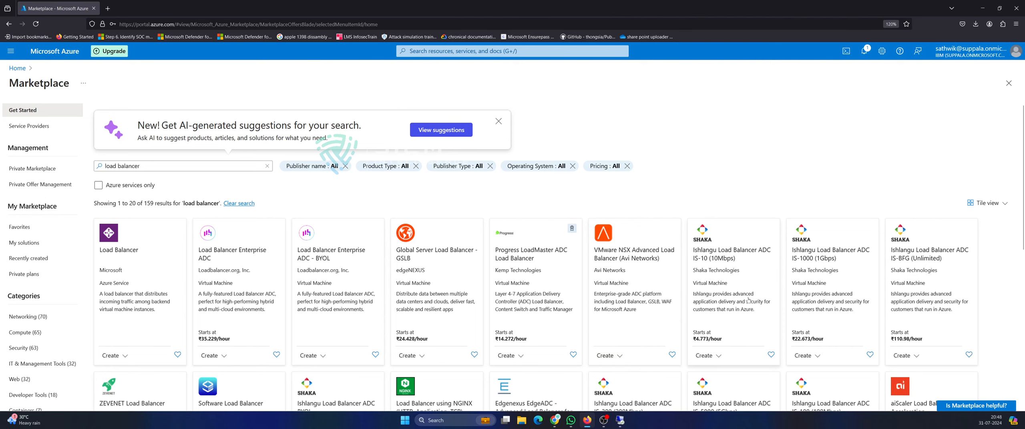
pyautogui.scroll(-6, 344, 307)
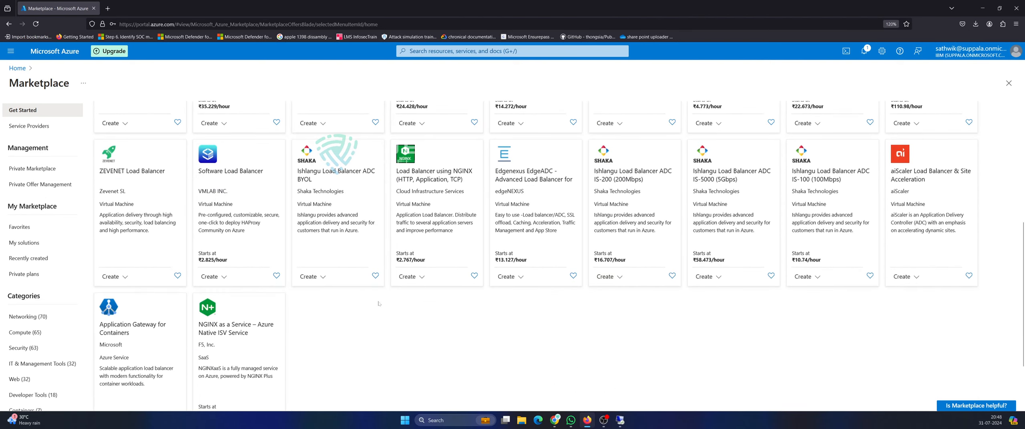
pyautogui.scroll(-2, 379, 303)
# Move to page 2 of the load balancer results, showing 21 to 40 of 159.
pyautogui.click(216, 394)
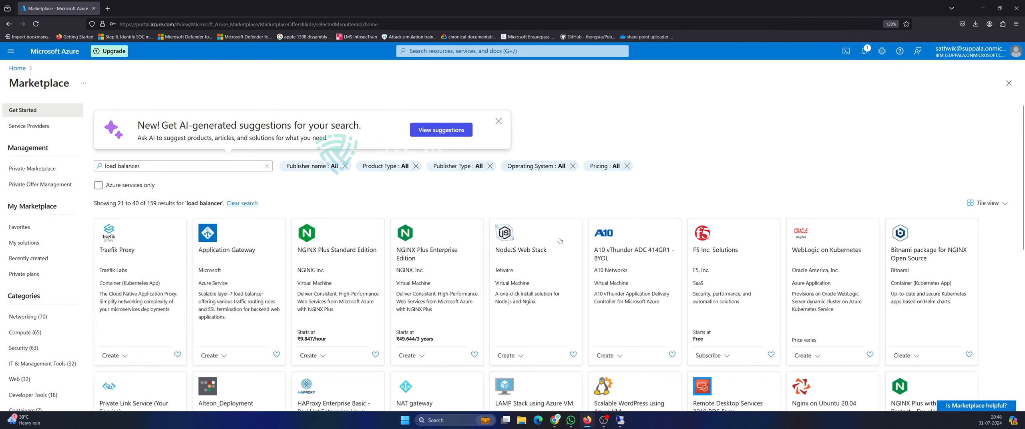
pyautogui.scroll(-2, 380, 276)
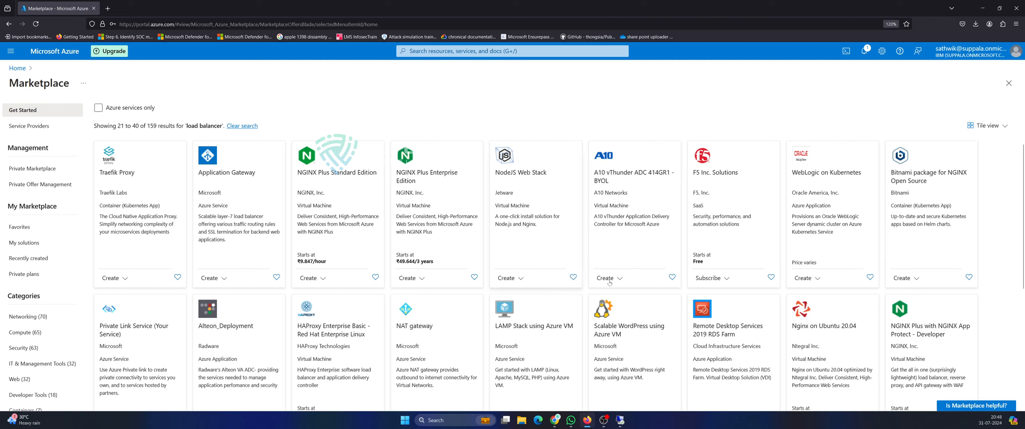
pyautogui.scroll(-2, 735, 282)
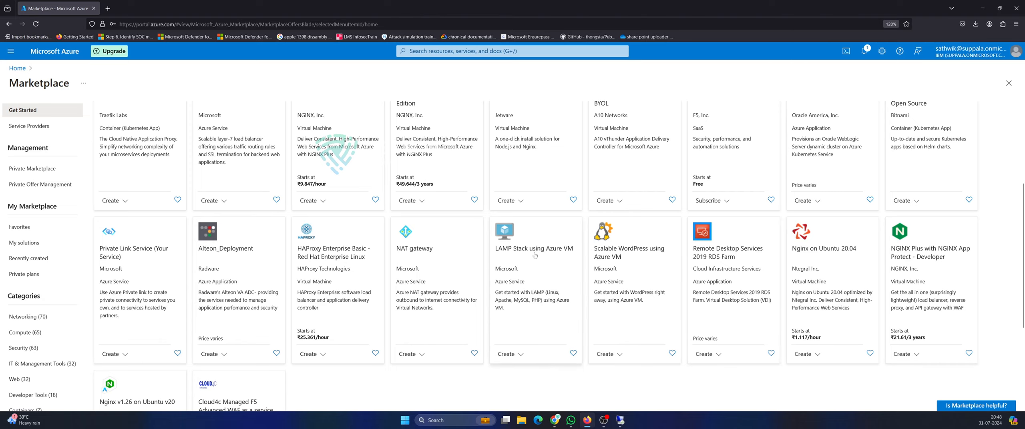
pyautogui.scroll(4, 187, 181)
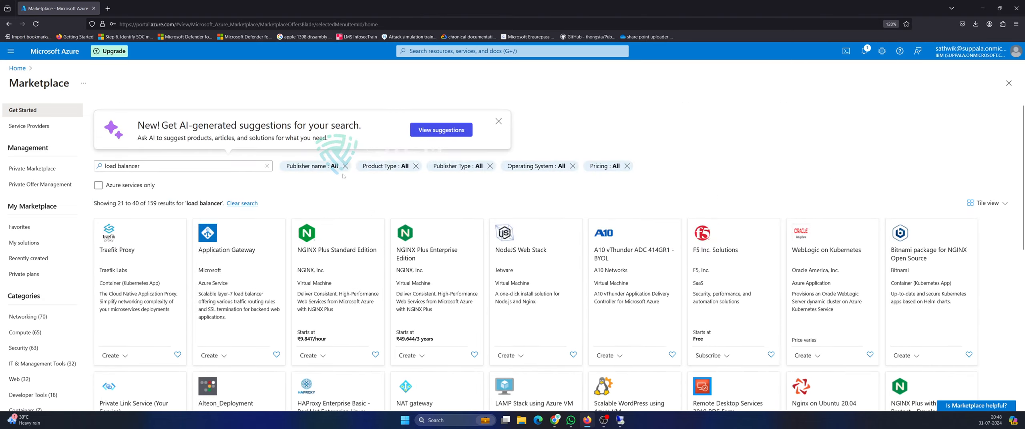
# Replace the query with 'tomcat', run it, and browse its 89 results.
pyautogui.click(186, 166)
pyautogui.hotkey('ctrl', 'a')
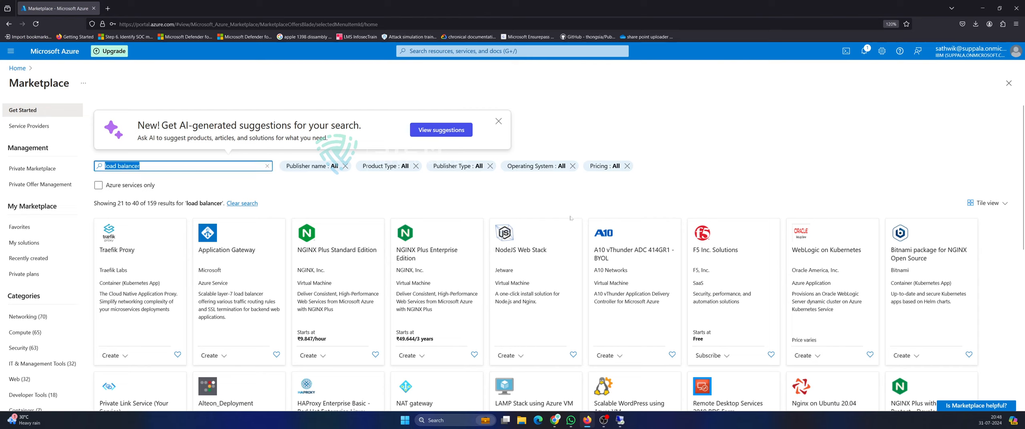
pyautogui.write('tomcat')
pyautogui.press('Return')
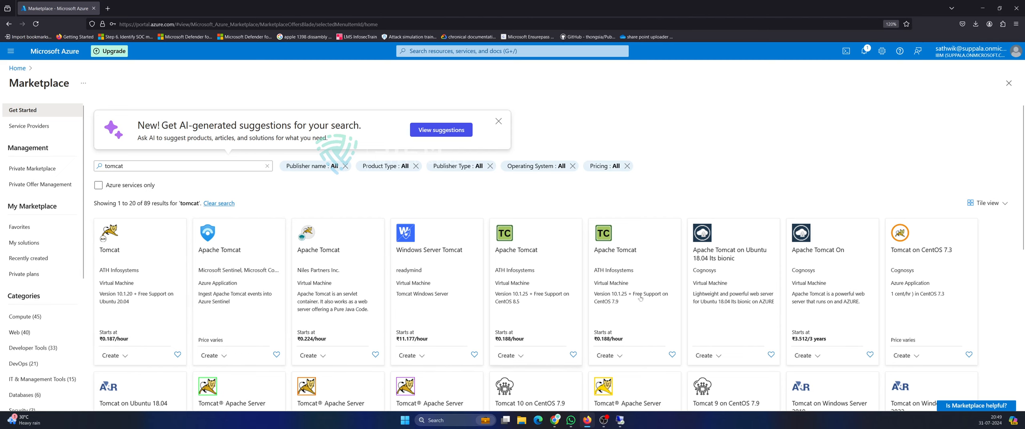
pyautogui.scroll(-2, 986, 216)
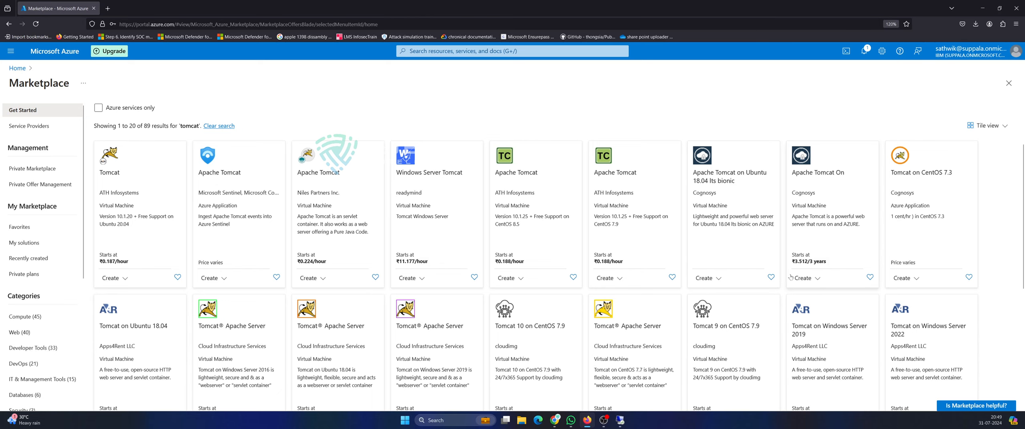
pyautogui.scroll(2, 167, 212)
pyautogui.doubleClick(115, 166)
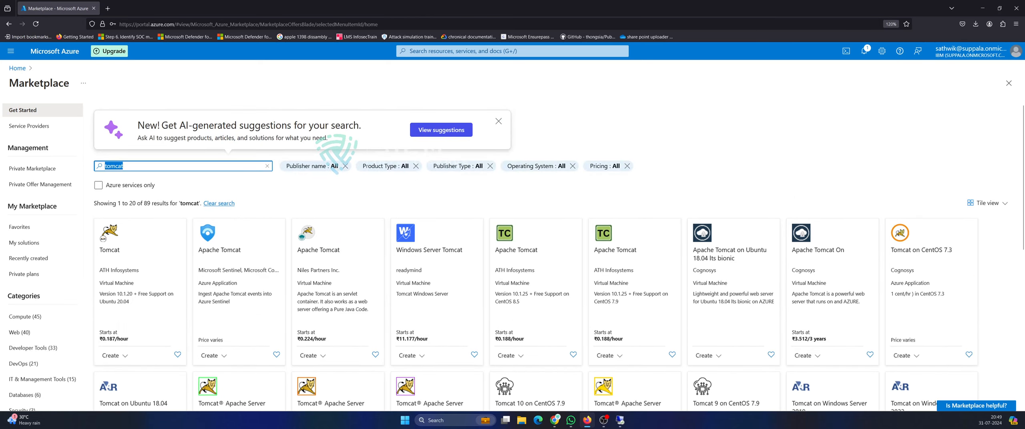
# Replace 'tomcat' with an 'iis' Marketplace search.
pyautogui.press('BackSpace')
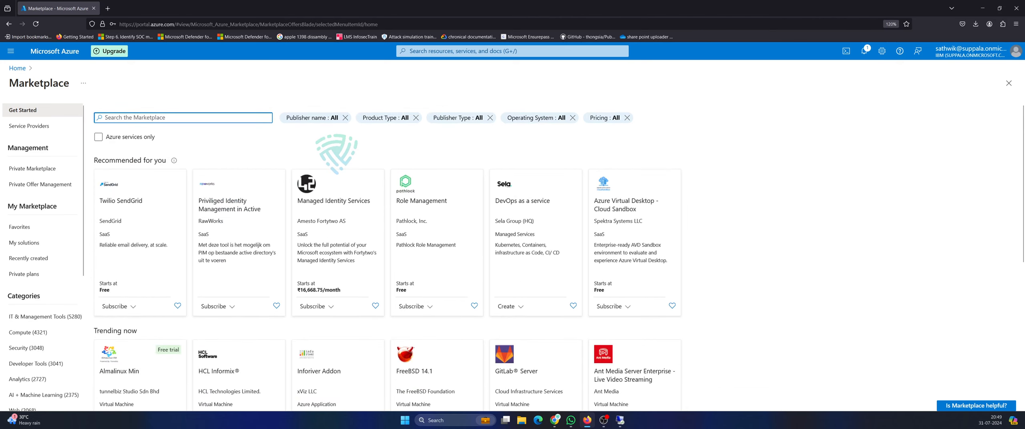
pyautogui.write('iis')
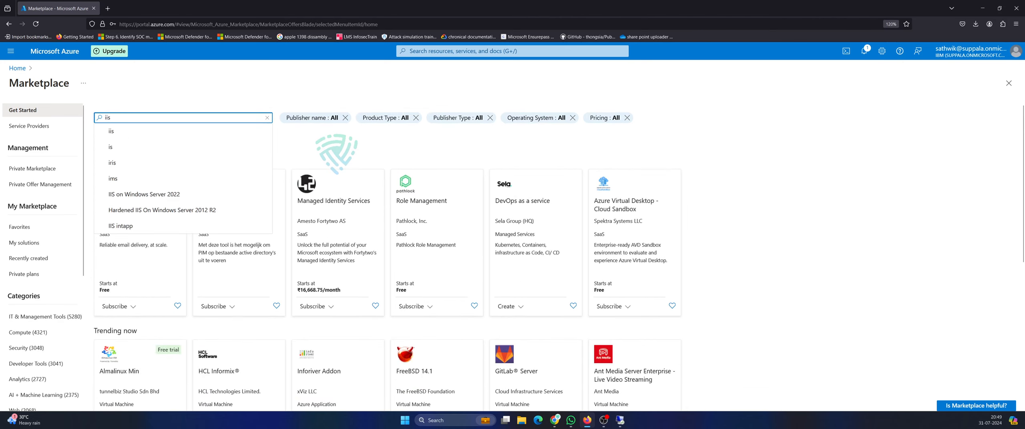
pyautogui.press('Return')
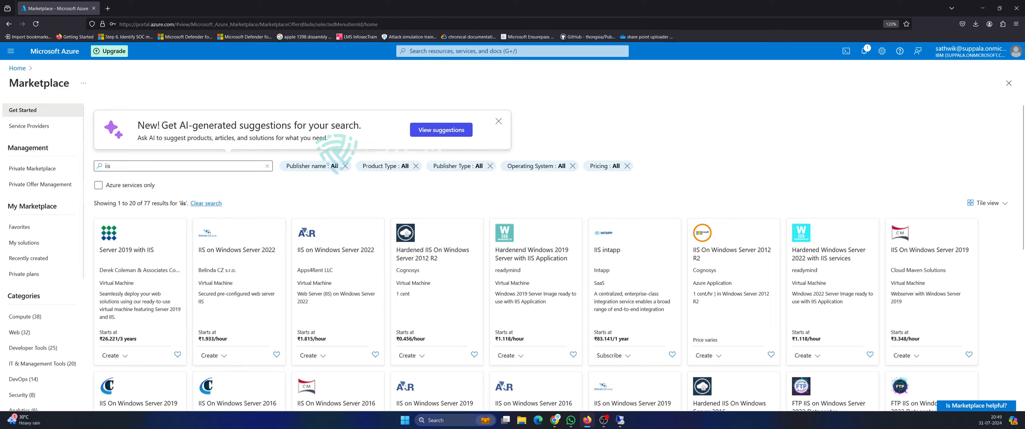
# Dismiss the AI suggestions banner and erase the 'iis' search text.
pyautogui.moveTo(122, 167); pyautogui.dragTo(42, 169)
pyautogui.click(499, 121)
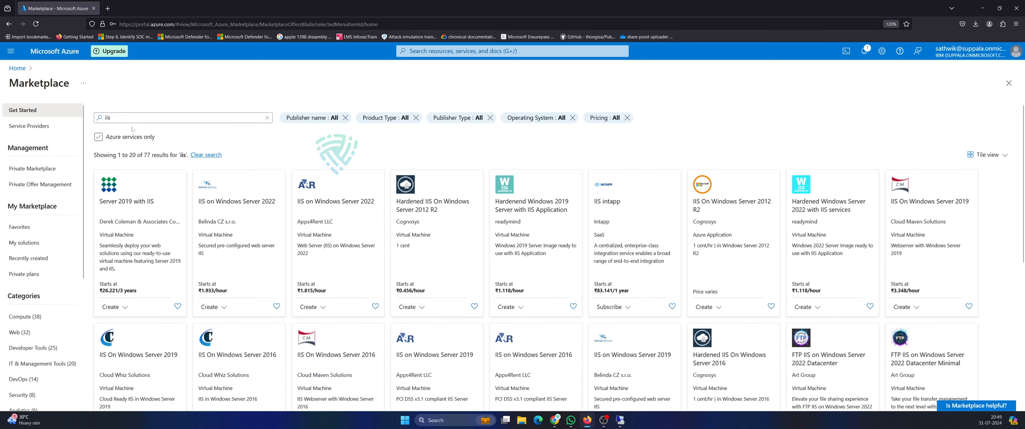
pyautogui.moveTo(130, 119); pyautogui.dragTo(104, 118)
pyautogui.press('BackSpace')
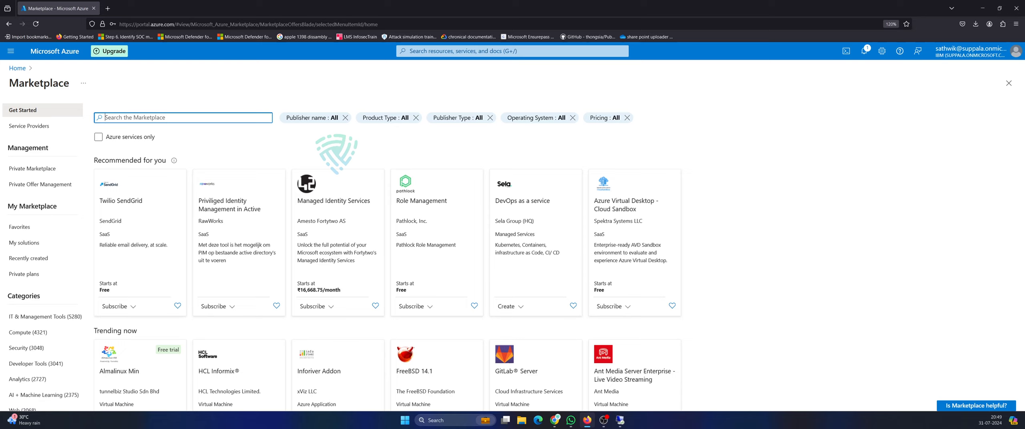
# Run a 'pg sql' Marketplace search, getting 12 Postgres-related results, and select the query.
pyautogui.write('pg sql')
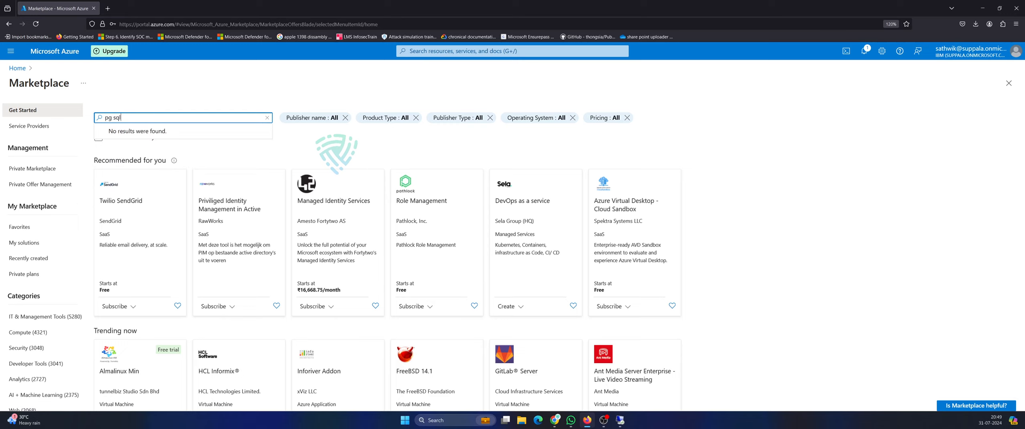
pyautogui.press('Return')
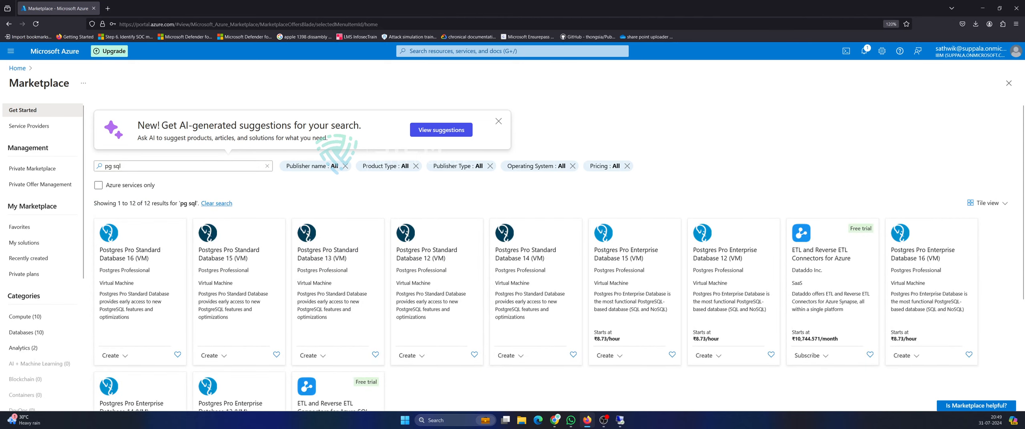
pyautogui.click(183, 166)
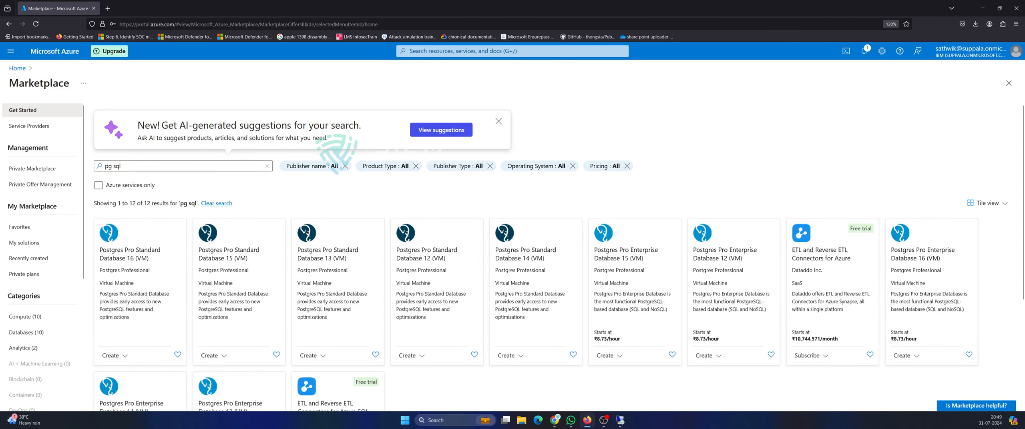
pyautogui.hotkey('ctrl', 'a')
# Search the Marketplace for 'oracle' and scroll through the 678 results.
pyautogui.write('oracle')
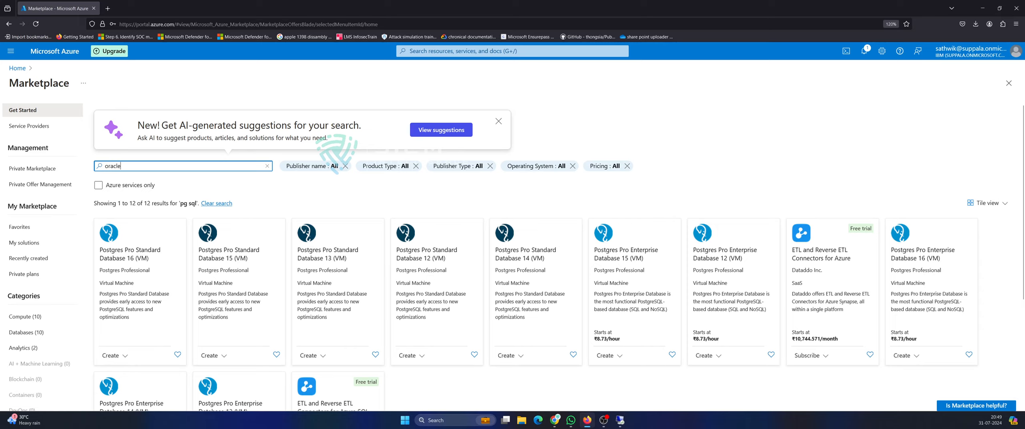
pyautogui.press('Return')
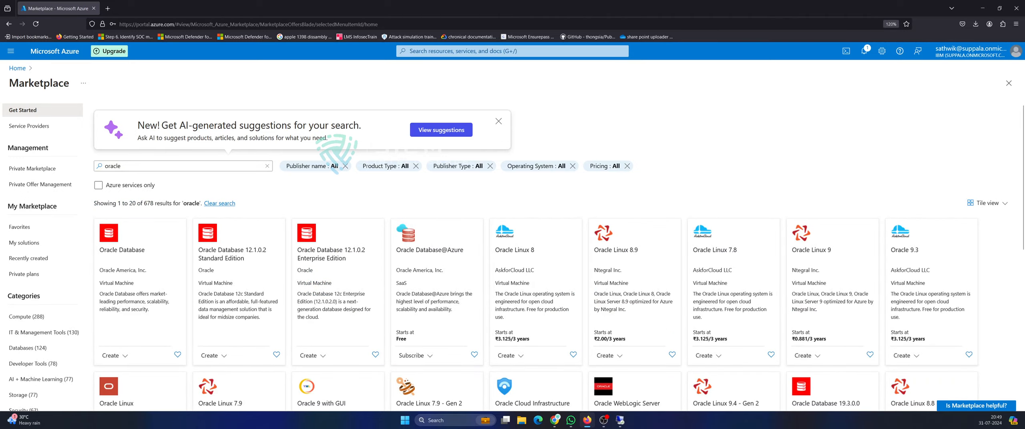
pyautogui.scroll(-3, 273, 265)
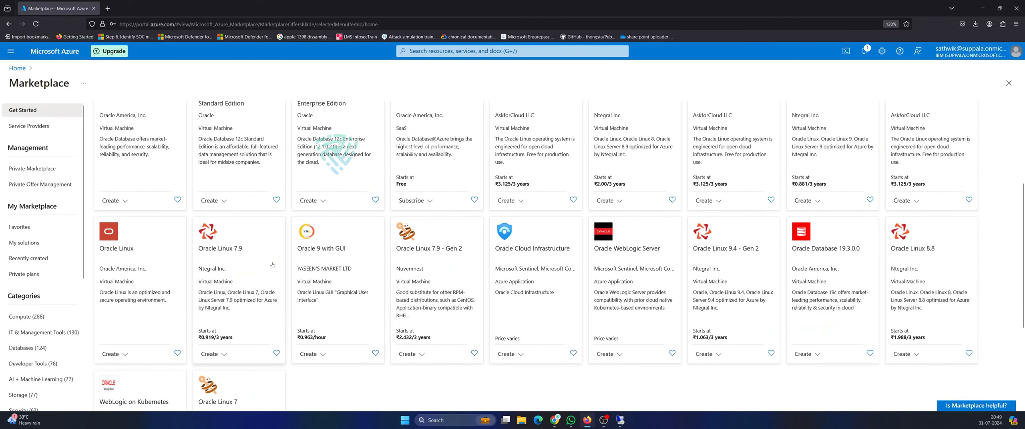
pyautogui.scroll(3, 273, 264)
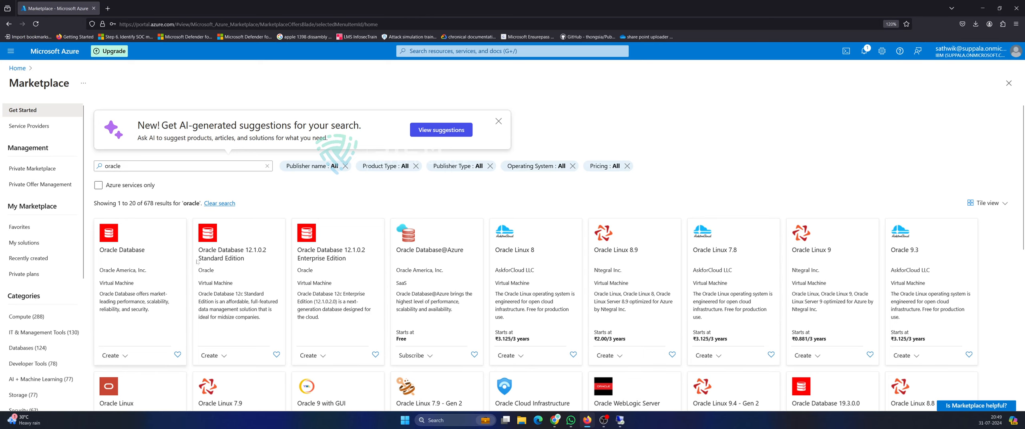
pyautogui.scroll(-3, 196, 262)
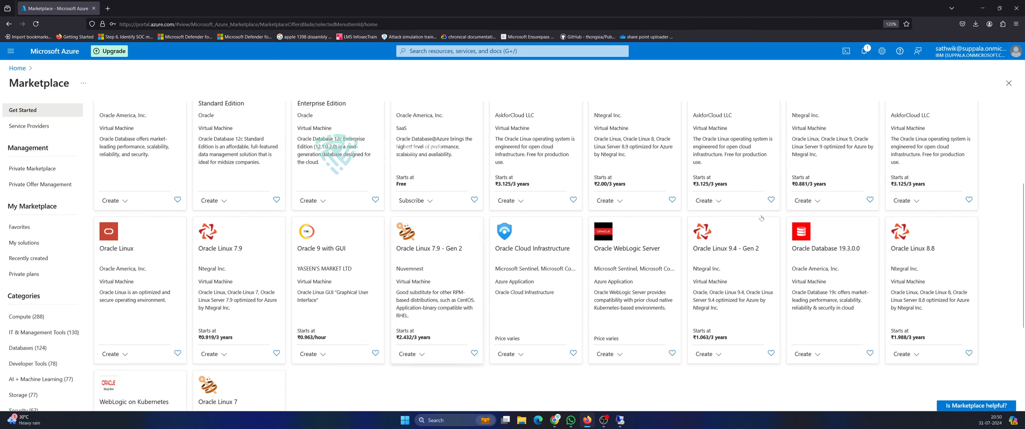
pyautogui.scroll(-2, 461, 229)
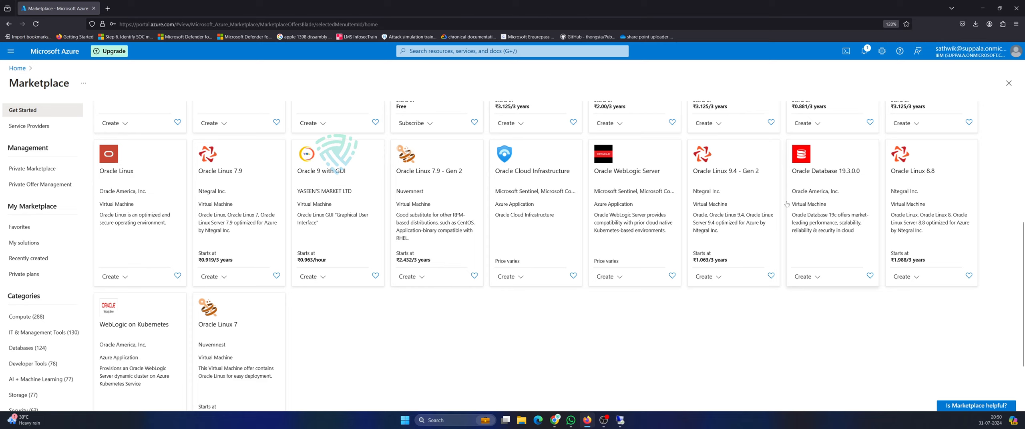
pyautogui.scroll(-2, 175, 339)
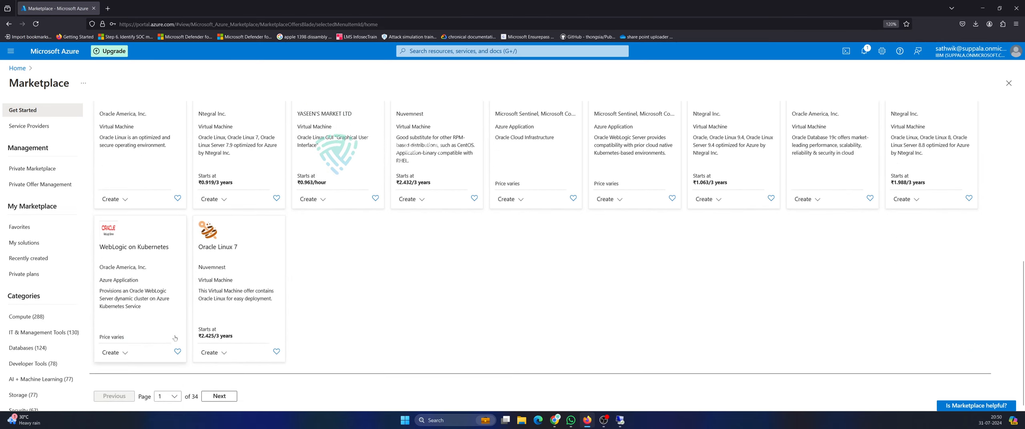
# Open and close the WebLogic on Kubernetes plan options, then erase the search text.
pyautogui.click(126, 356)
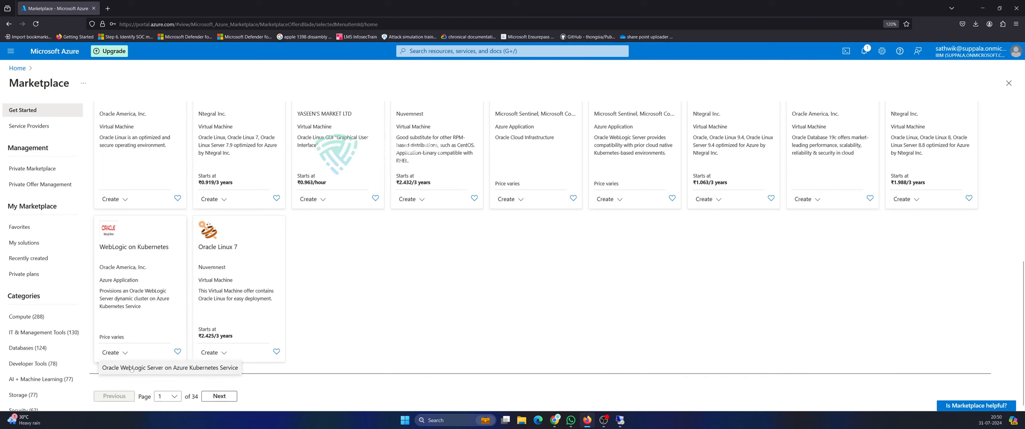
pyautogui.click(364, 313)
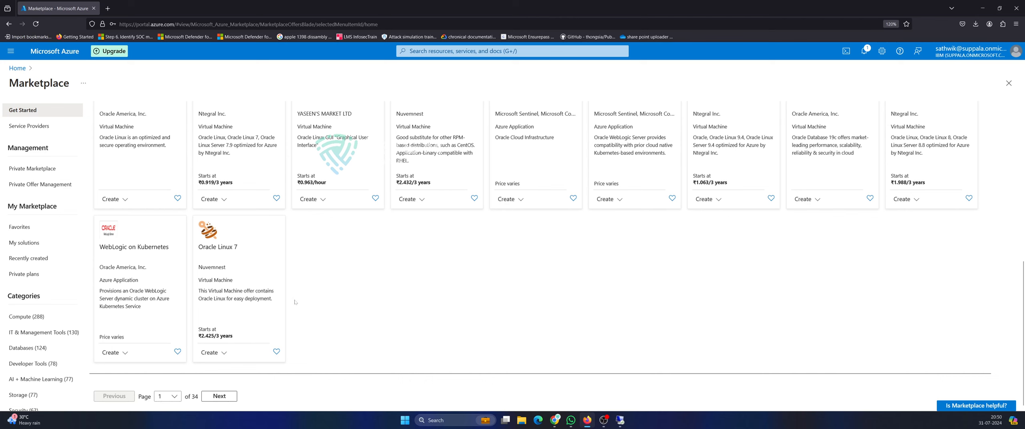
pyautogui.scroll(8, 295, 302)
pyautogui.doubleClick(114, 166)
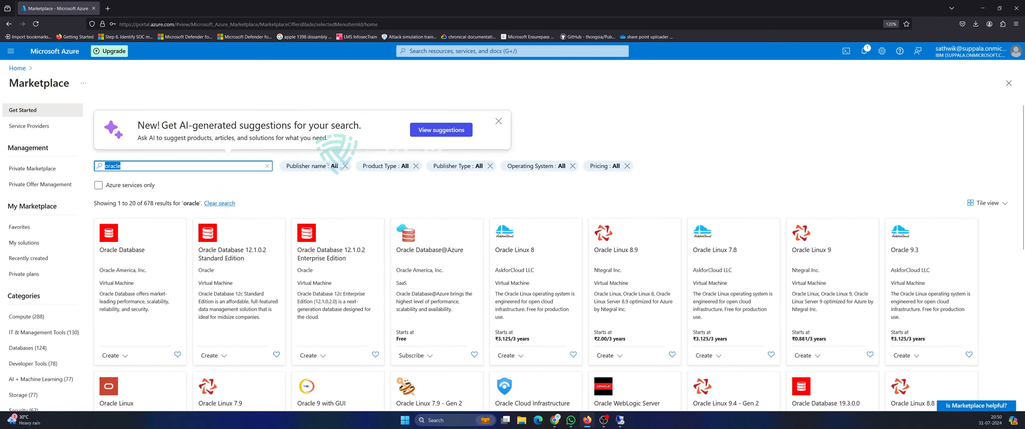
pyautogui.write('co')
pyautogui.write('inin')
pyautogui.press('BackSpace')
pyautogui.press('BackSpace')
pyautogui.press('BackSpace')
pyautogui.press('BackSpace')
pyautogui.press('BackSpace')
pyautogui.press('BackSpace')
pyautogui.press('BackSpace')
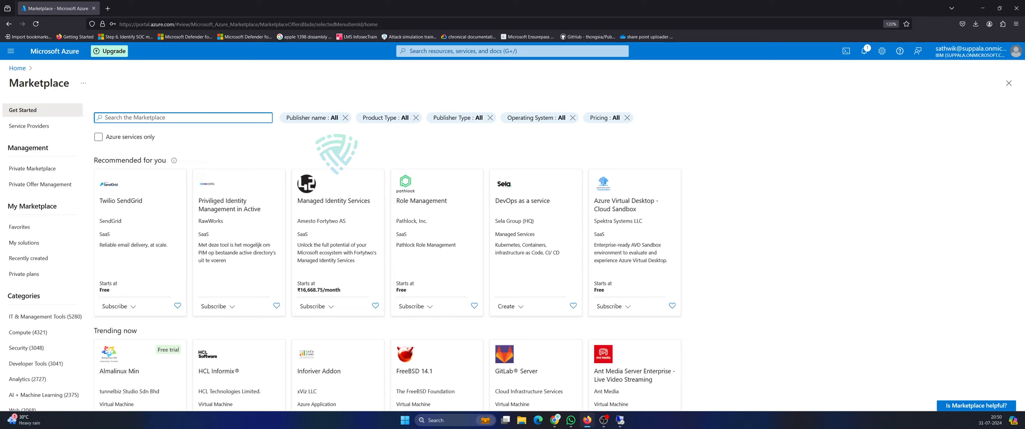
# Run a 'dhcp container' search, returning RancherOS and Infoblox BloxOne DDI for Azure.
pyautogui.write('ad container')
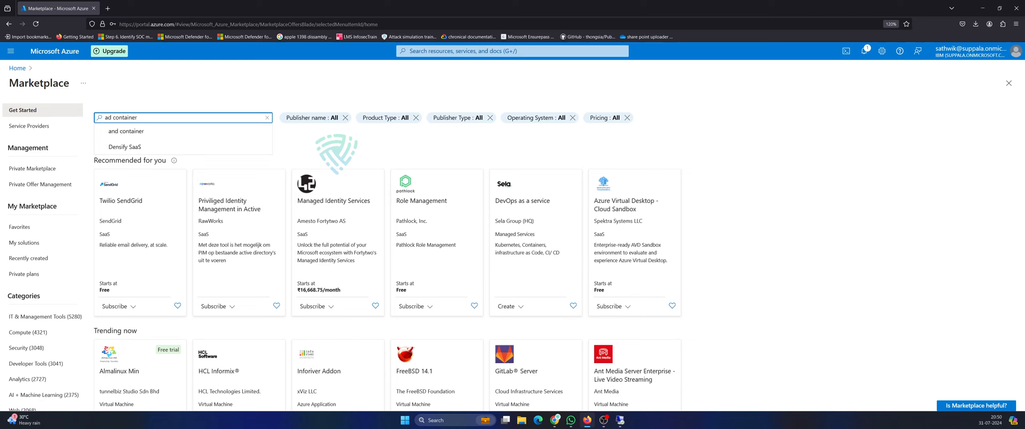
pyautogui.doubleClick(109, 117)
pyautogui.press('BackSpace')
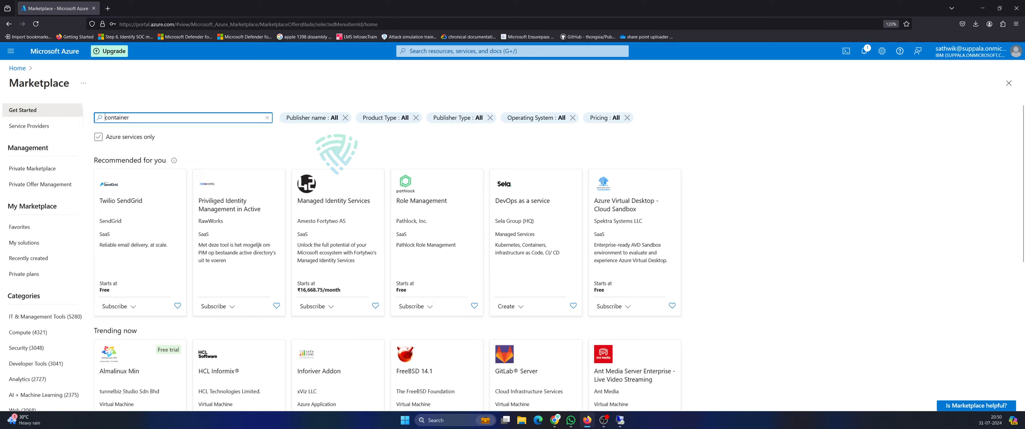
pyautogui.write('dhcp')
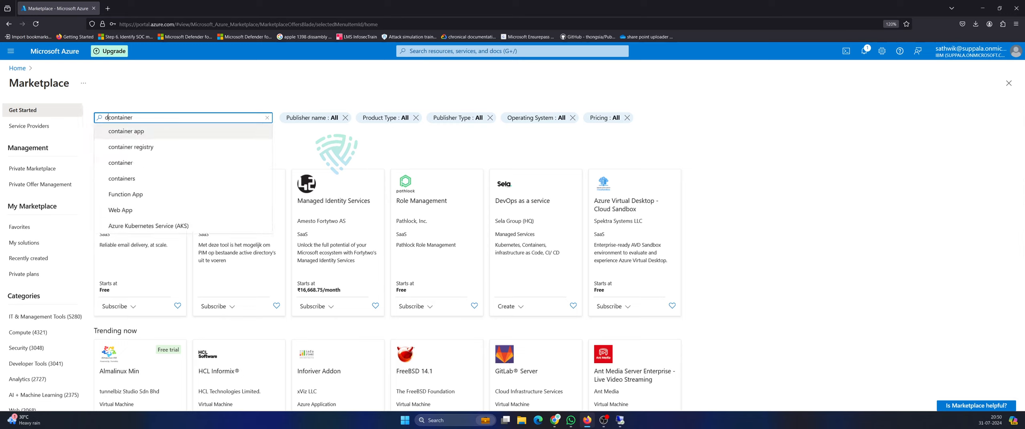
pyautogui.press('Return')
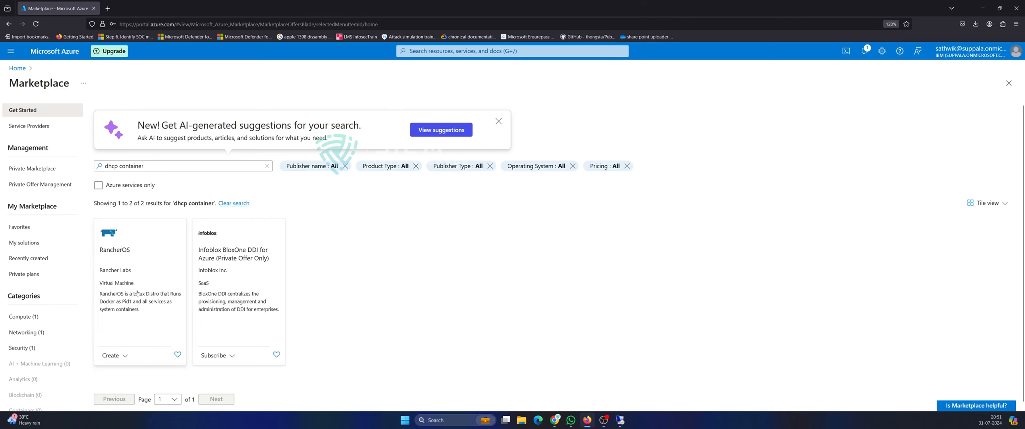
# Read the RancherOS overview, highlighting its udev, DHCP and console mention, then return and clear the search.
pyautogui.click(150, 284)
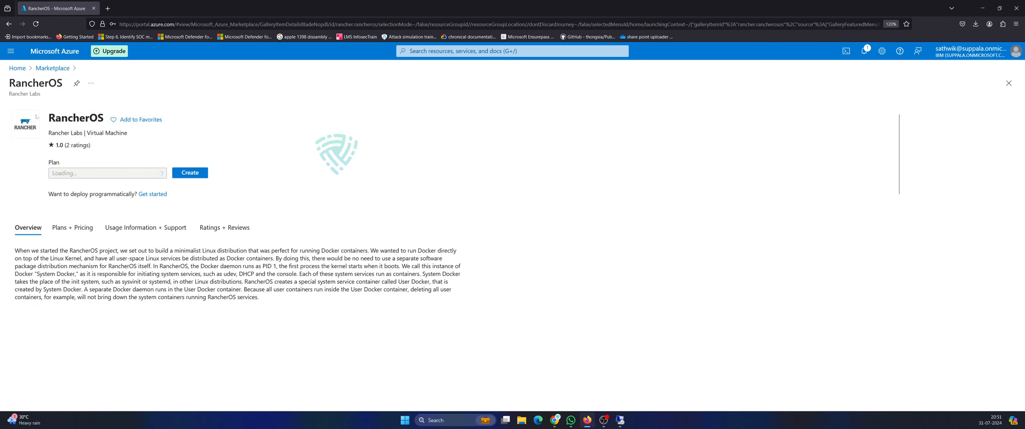
pyautogui.moveTo(98, 258); pyautogui.dragTo(397, 259)
pyautogui.click(397, 259)
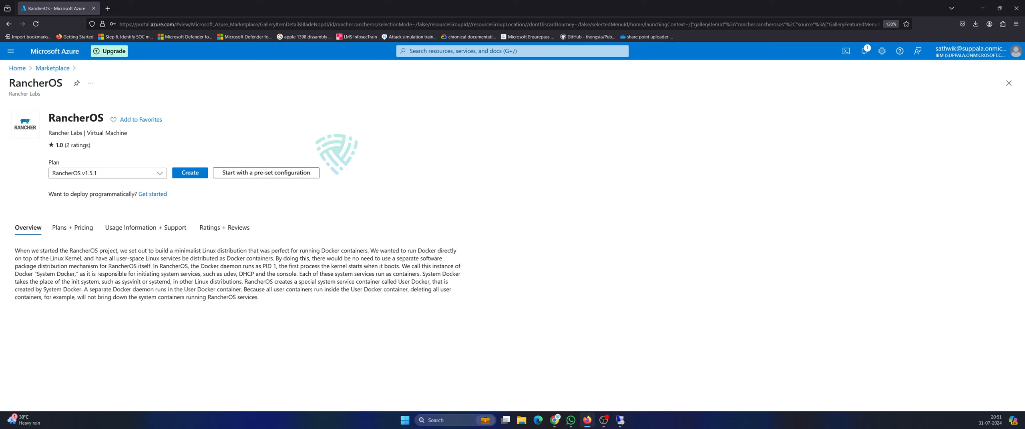
pyautogui.moveTo(209, 275); pyautogui.dragTo(290, 275)
pyautogui.click(290, 274)
pyautogui.moveTo(67, 266); pyautogui.dragTo(301, 274)
pyautogui.click(185, 267)
pyautogui.click(200, 267)
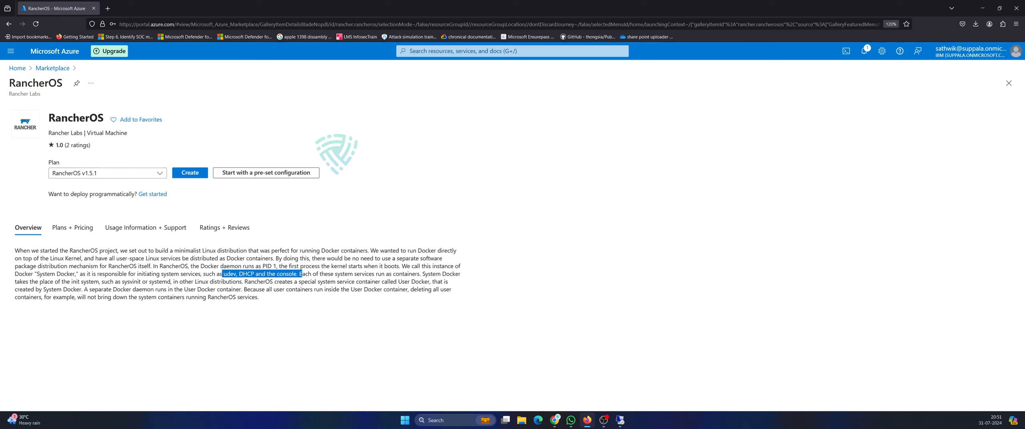
pyautogui.click(301, 274)
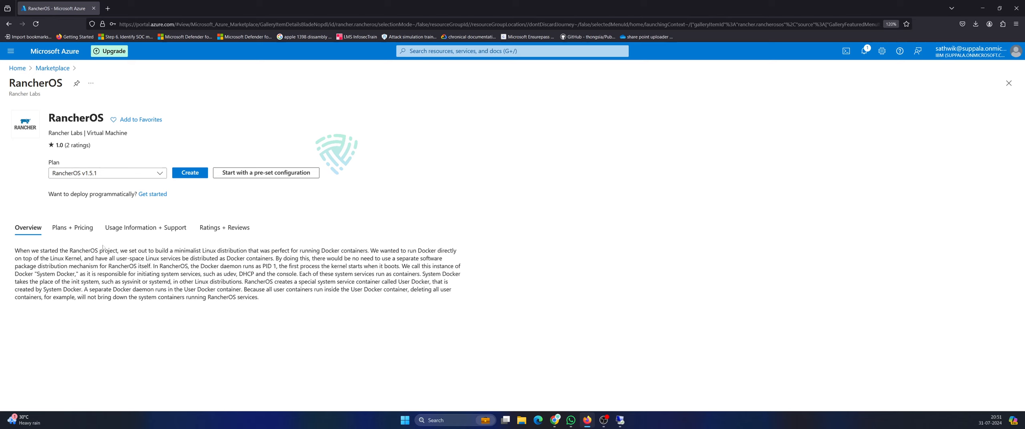
pyautogui.click(52, 68)
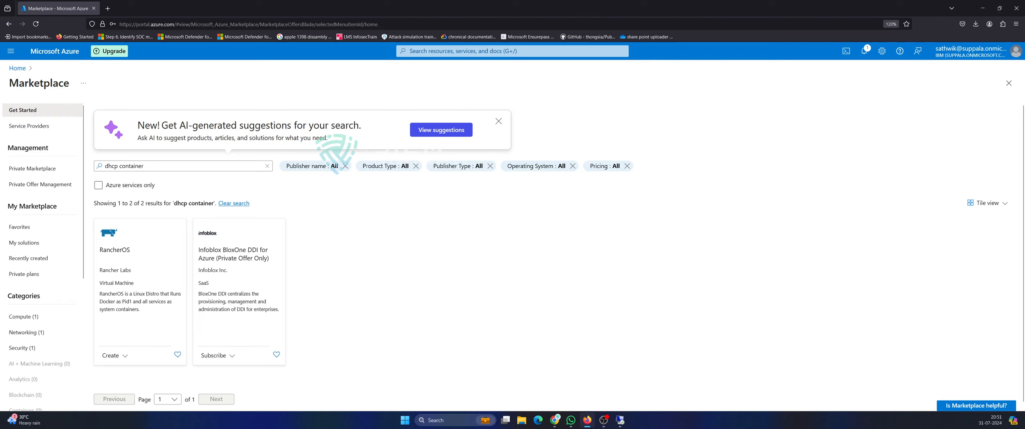
pyautogui.click(267, 166)
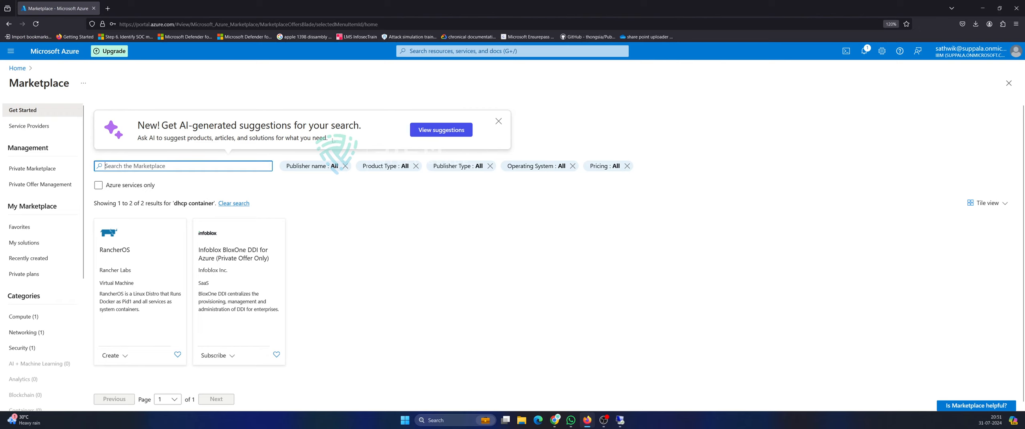
# Dismiss the AI suggestions banner, scroll the default Marketplace listings, and go back to Azure Home.
pyautogui.click(499, 121)
pyautogui.scroll(-5, 461, 198)
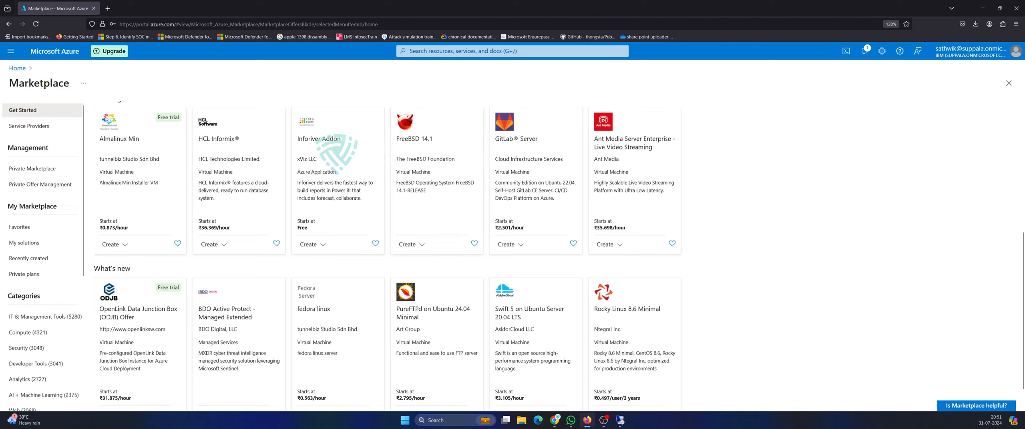
pyautogui.scroll(4, 203, 238)
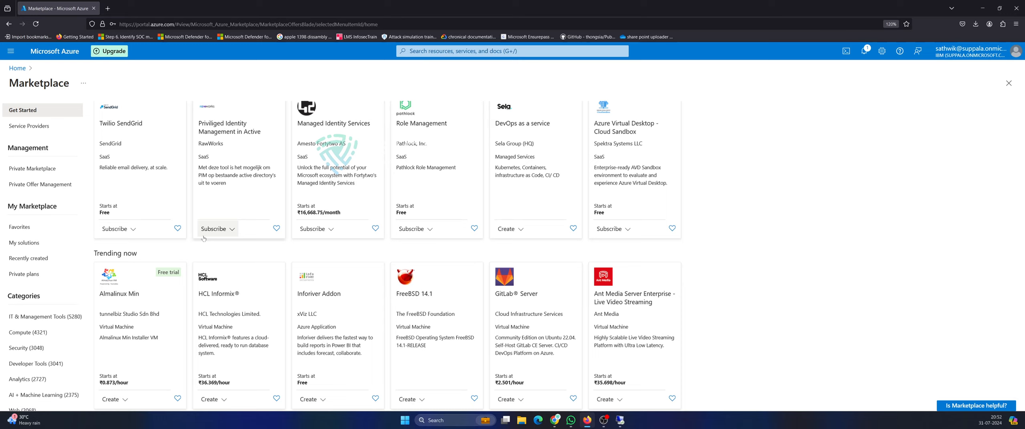
pyautogui.click(18, 68)
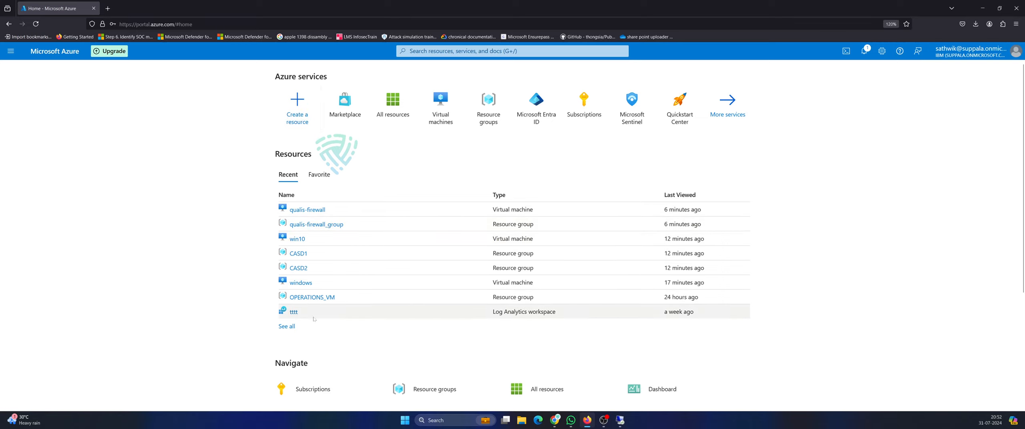
# Review the windows-vnet virtual network in the CASD2 resource group, then return Home.
pyautogui.click(300, 267)
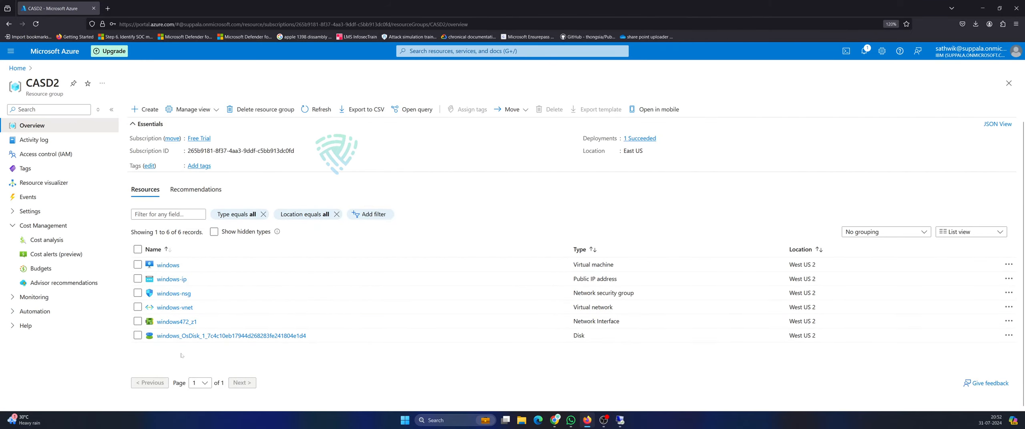
pyautogui.click(176, 308)
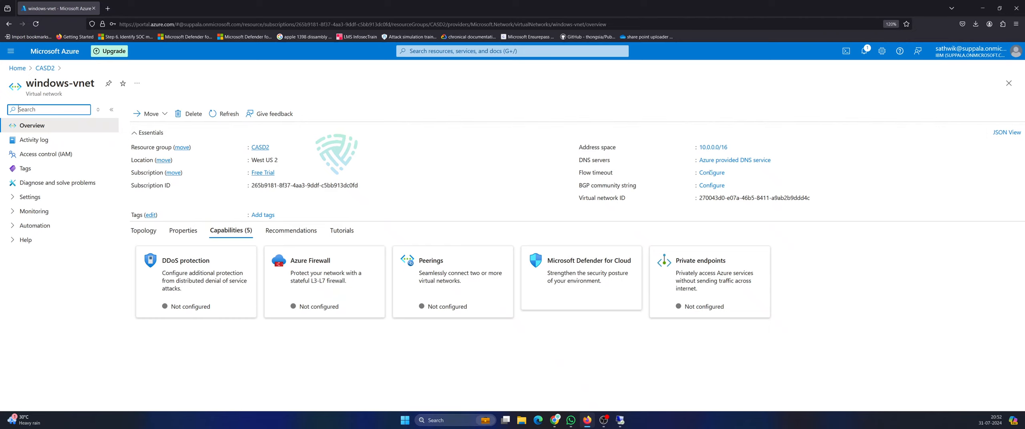
pyautogui.click(18, 68)
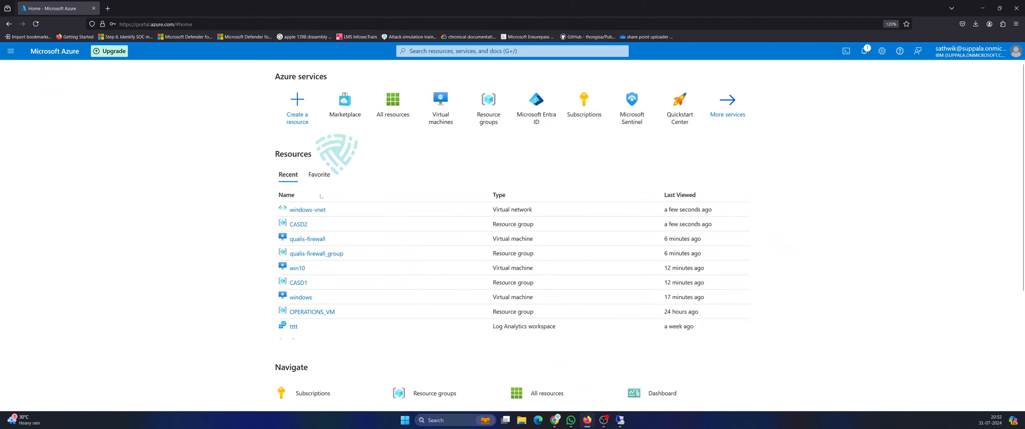
# Review the win10-vnet virtual network in the CASD1 resource group, then return Home.
pyautogui.click(297, 283)
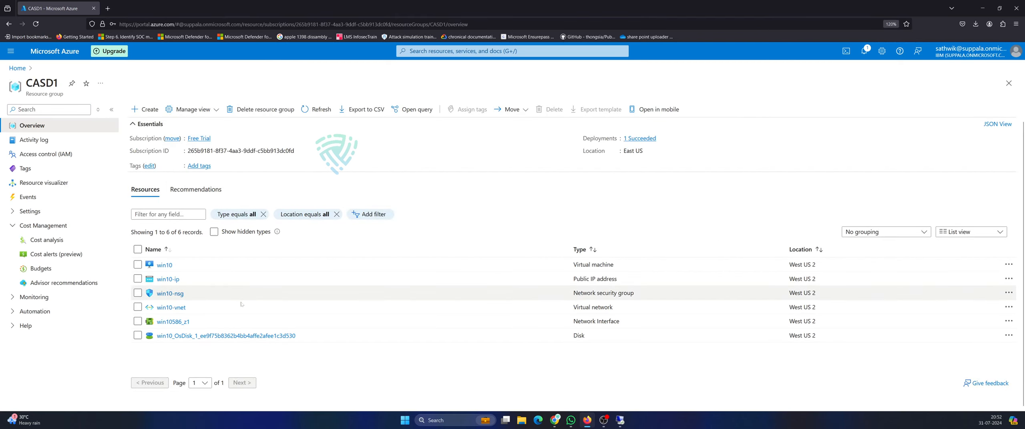
pyautogui.click(172, 308)
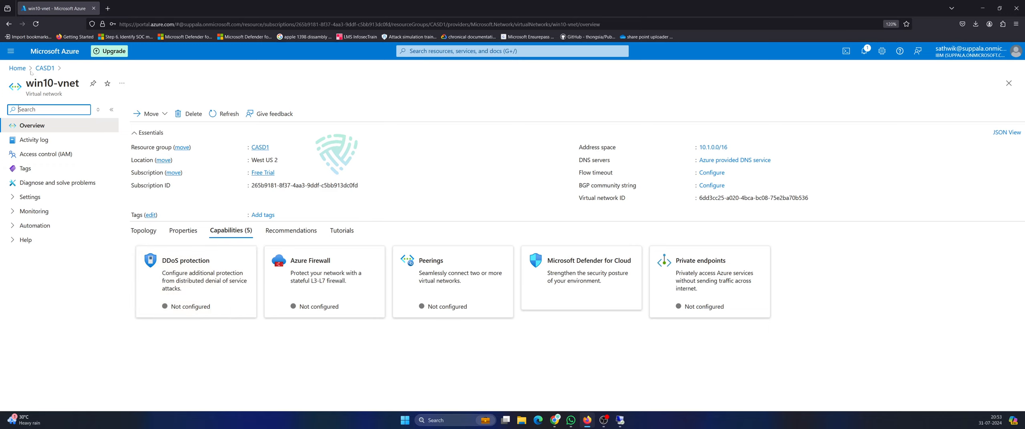
pyautogui.click(18, 68)
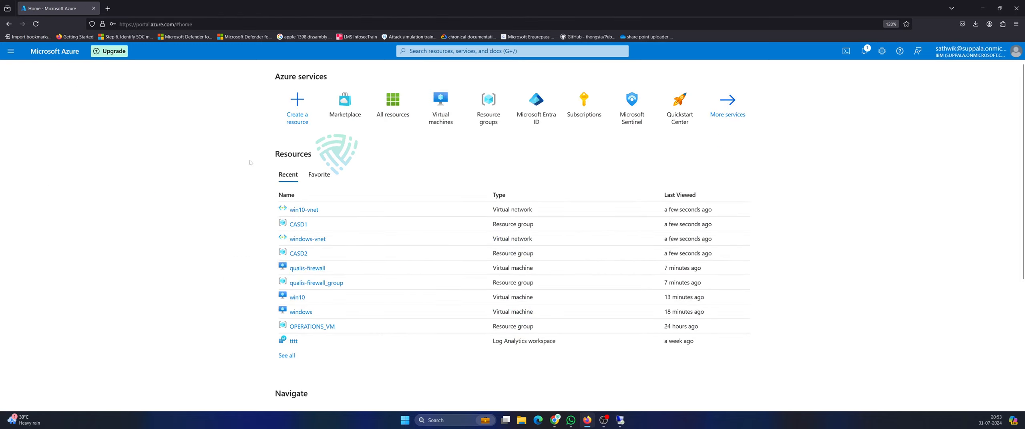
pyautogui.click(425, 52)
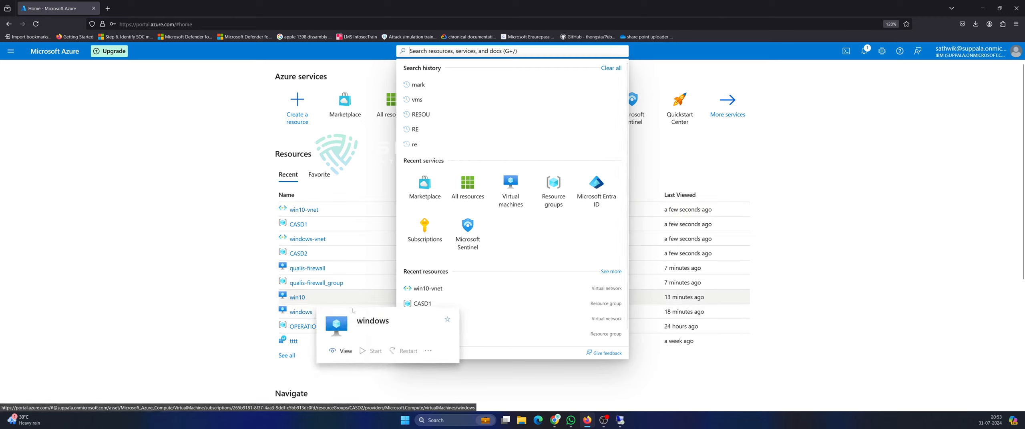
pyautogui.click(253, 281)
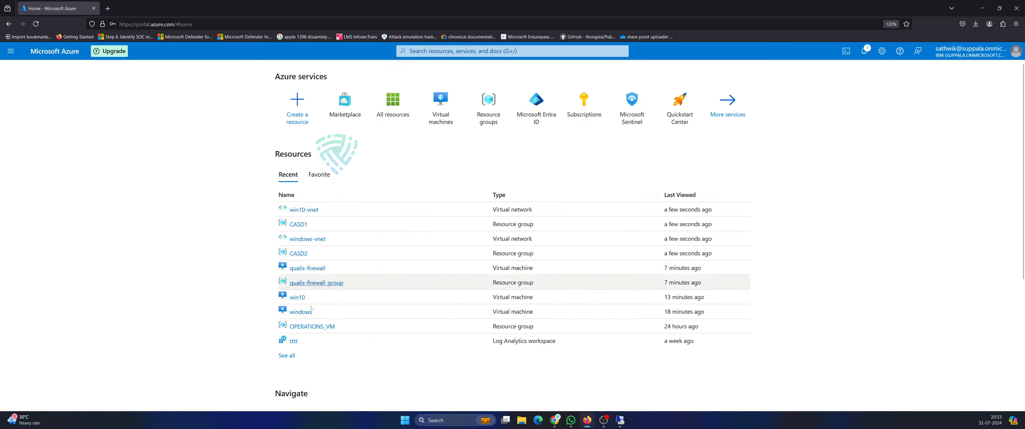
pyautogui.click(287, 355)
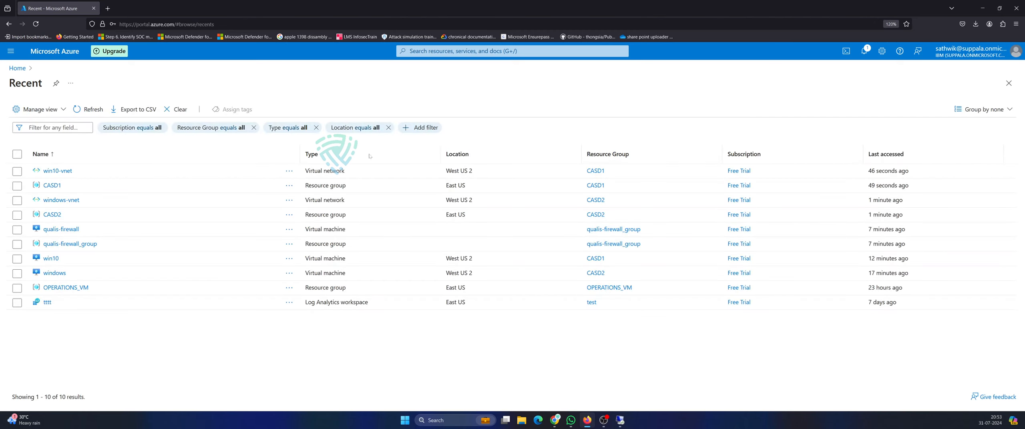
pyautogui.click(60, 229)
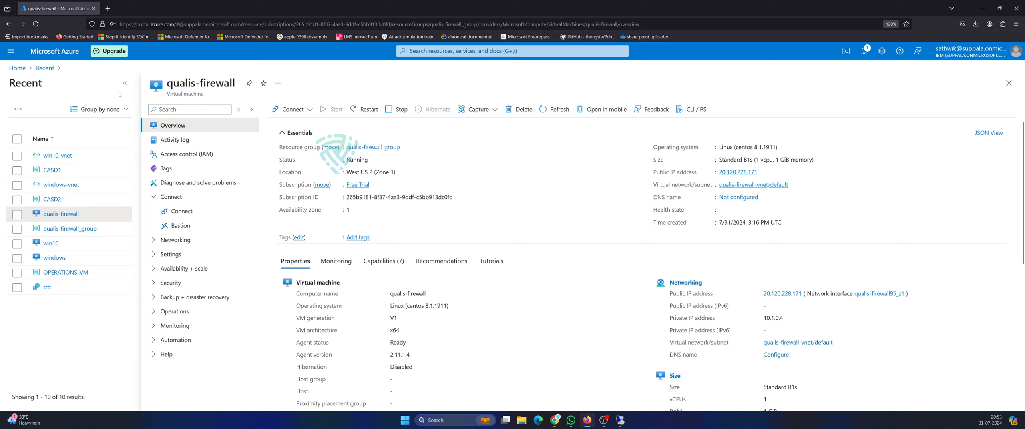
pyautogui.click(20, 68)
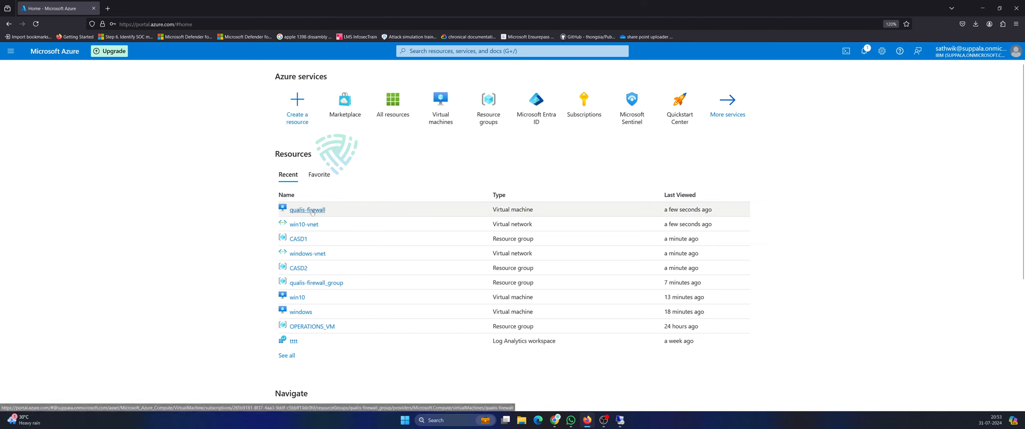
pyautogui.moveTo(307, 209); pyautogui.dragTo(318, 193)
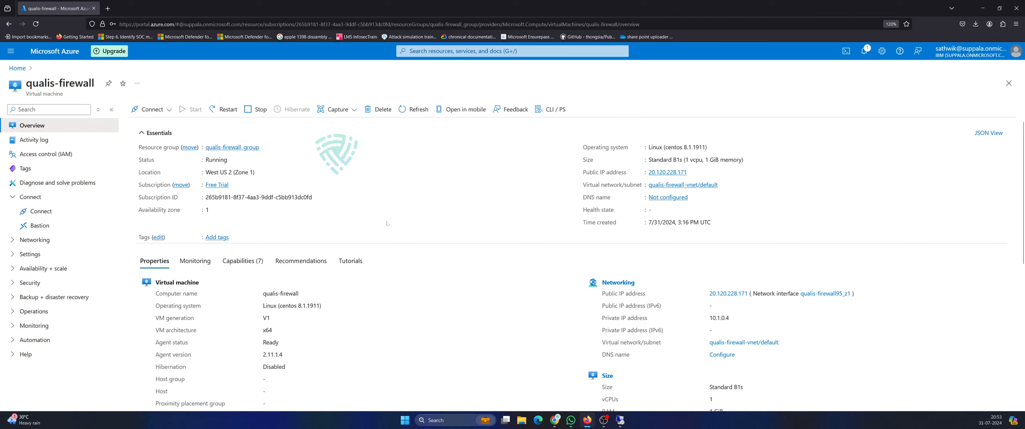
pyautogui.scroll(-2, 401, 204)
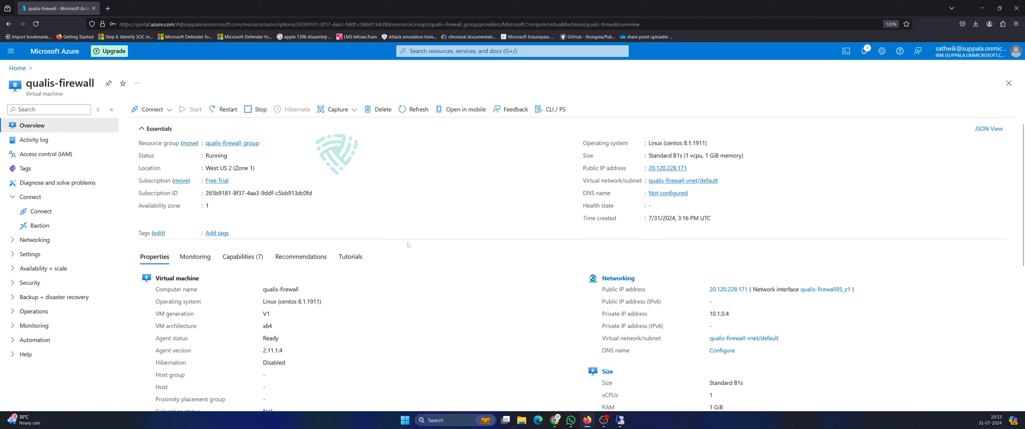
pyautogui.scroll(-3, 451, 224)
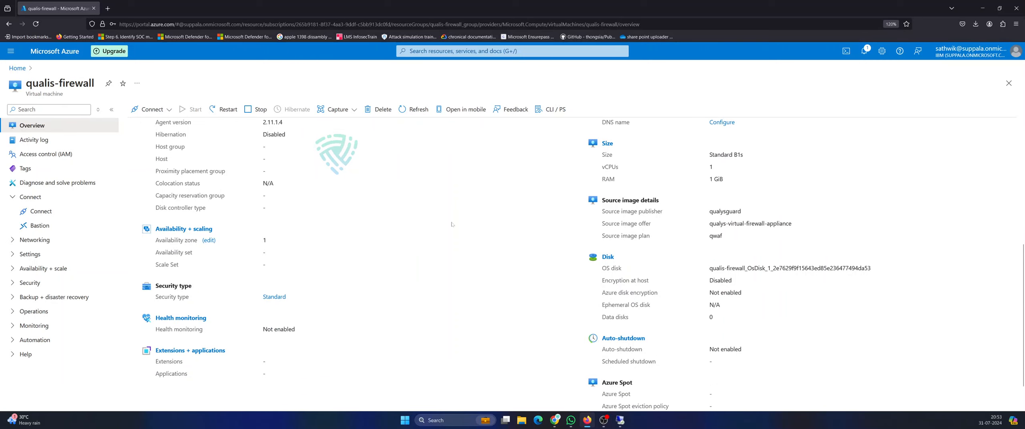
pyautogui.scroll(-1, 452, 224)
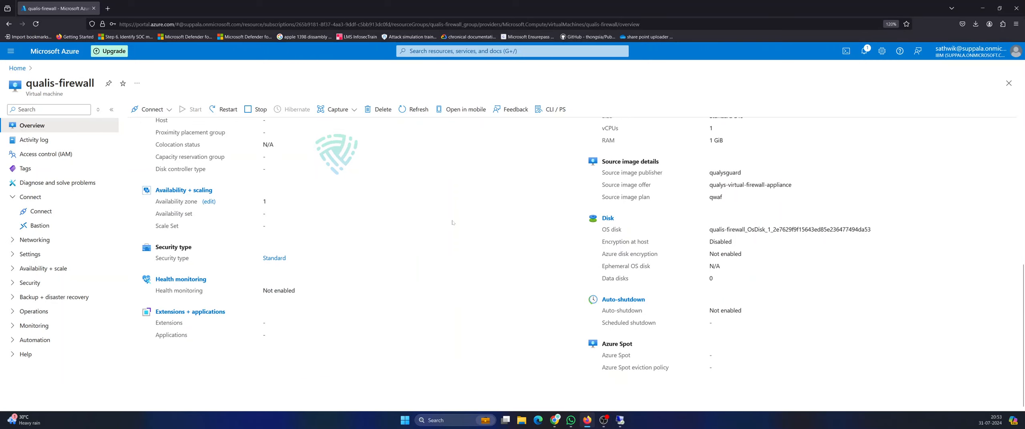
pyautogui.scroll(7, 452, 223)
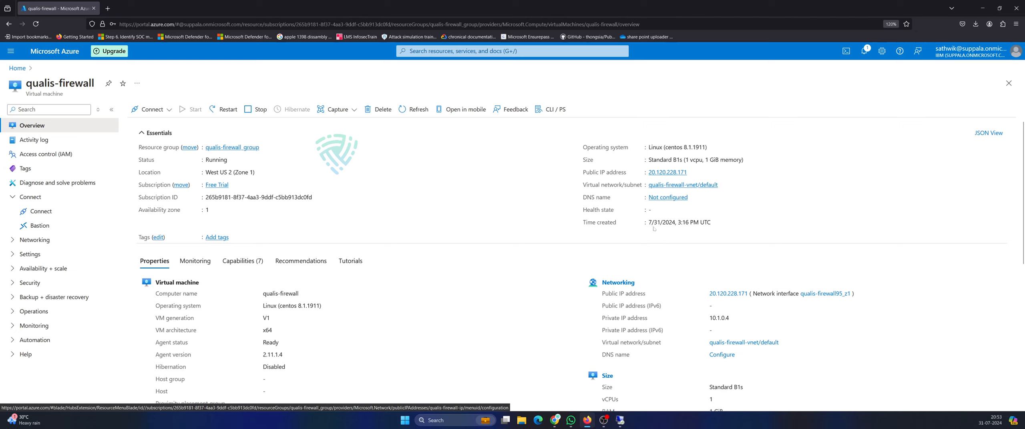
pyautogui.click(1008, 83)
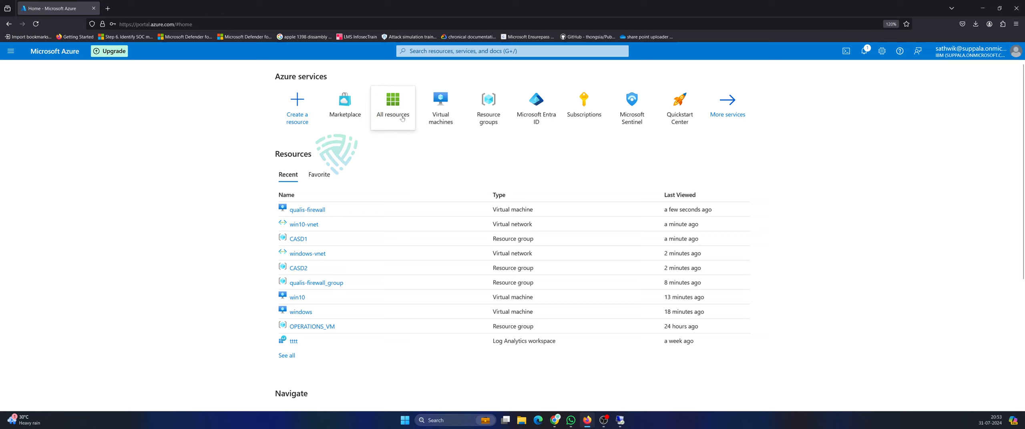
# From Resource groups, inspect the qualis-firewall-vnet network in qualis-firewall_group, then return to the list.
pyautogui.click(463, 52)
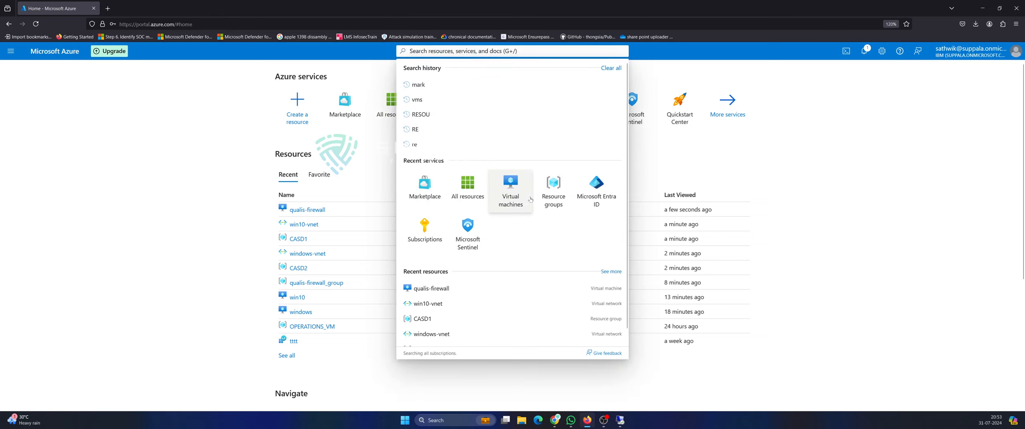
pyautogui.click(566, 195)
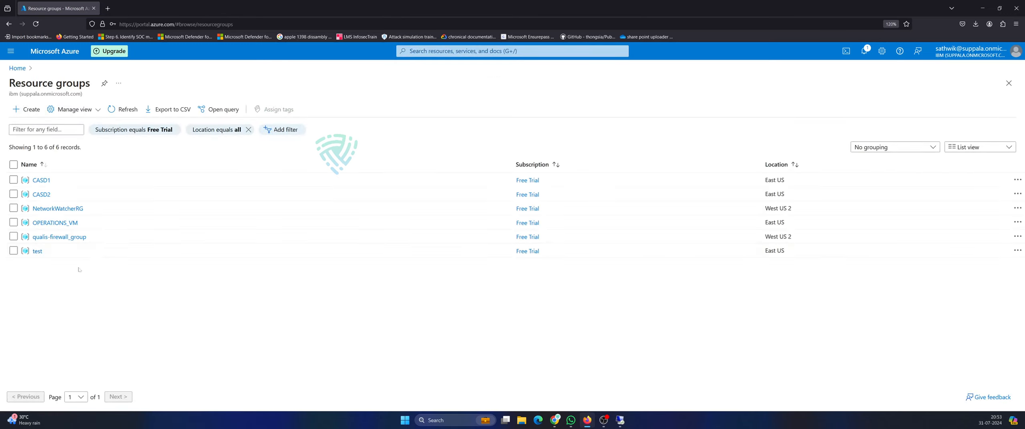
pyautogui.click(62, 238)
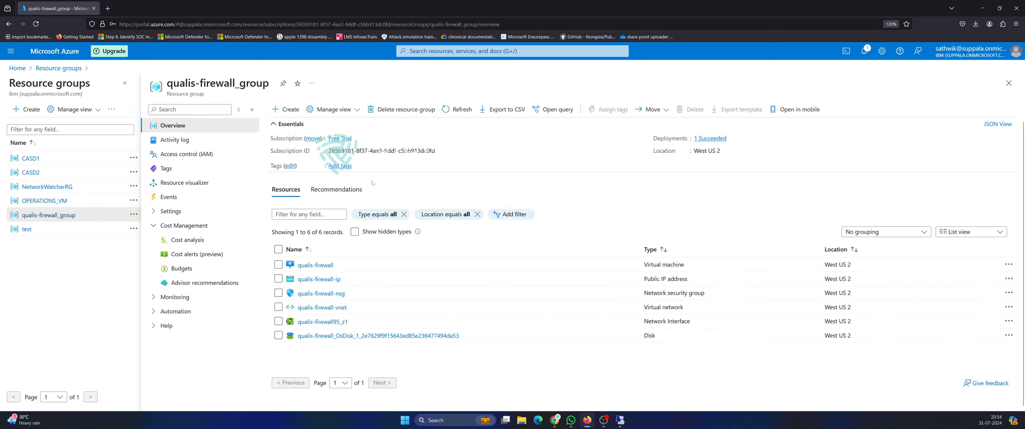
pyautogui.click(321, 308)
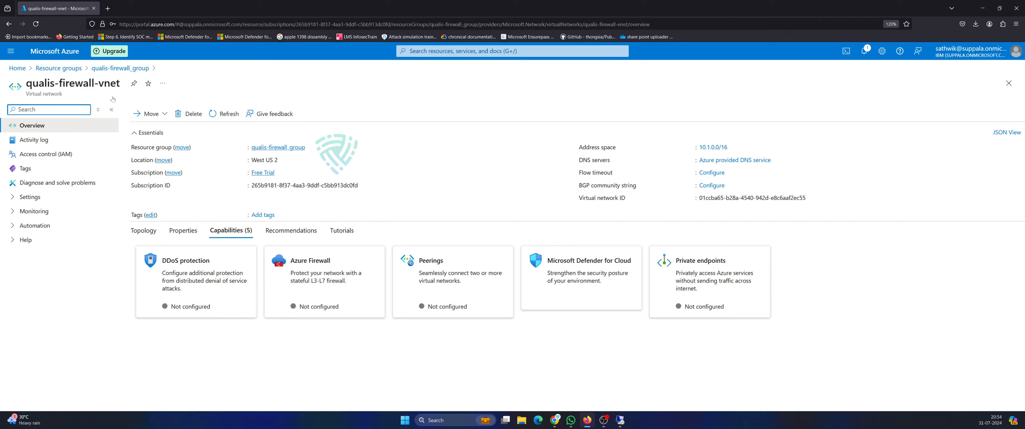
pyautogui.click(59, 68)
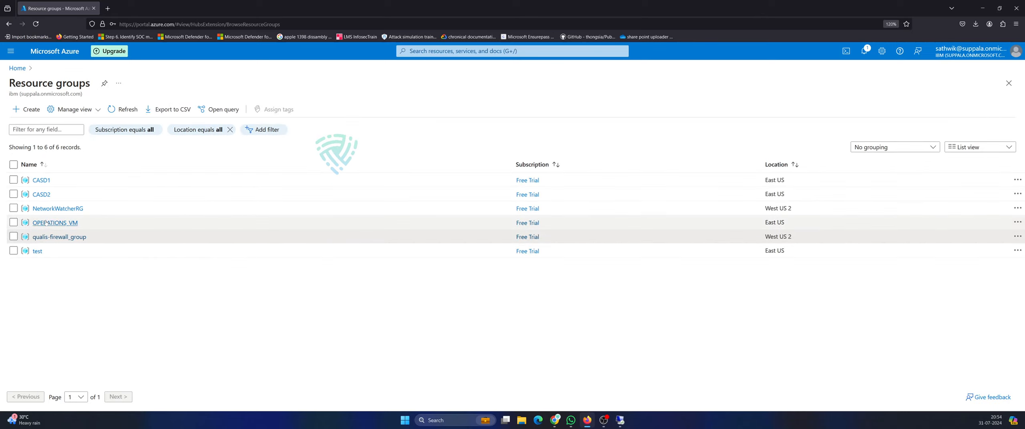
# Inspect windows-vnet in CASD2 and NetworkWatcher_westus2 in NetworkWatcherRG, then return to the list.
pyautogui.click(41, 196)
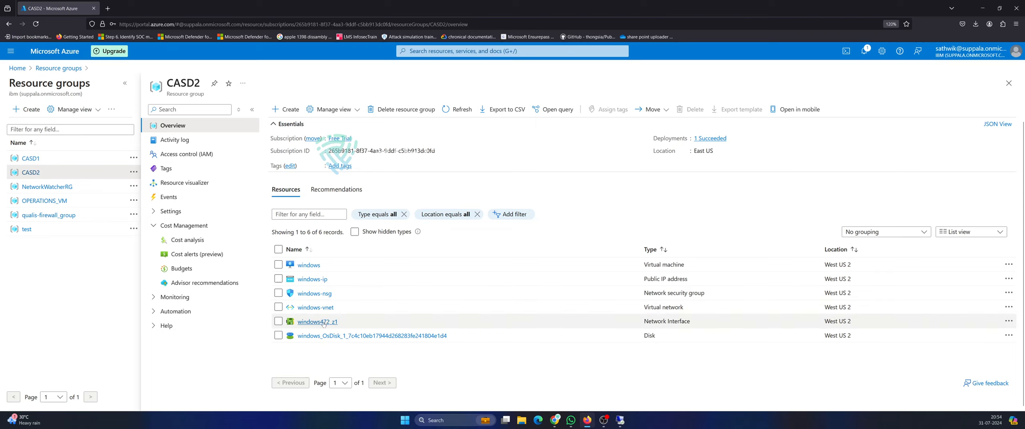
pyautogui.click(316, 307)
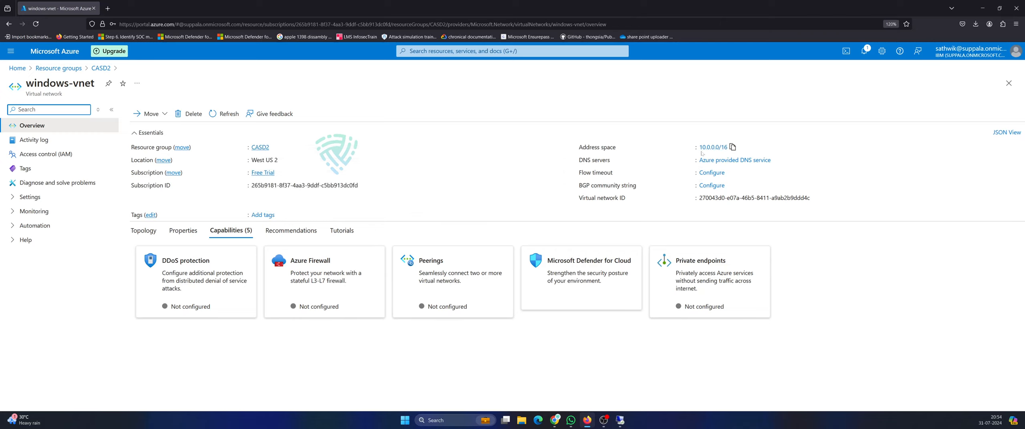
pyautogui.click(58, 68)
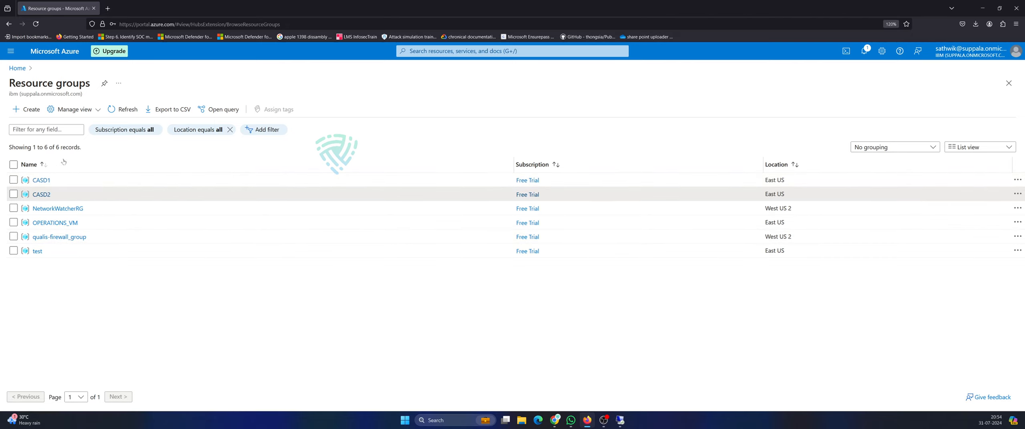
pyautogui.click(58, 208)
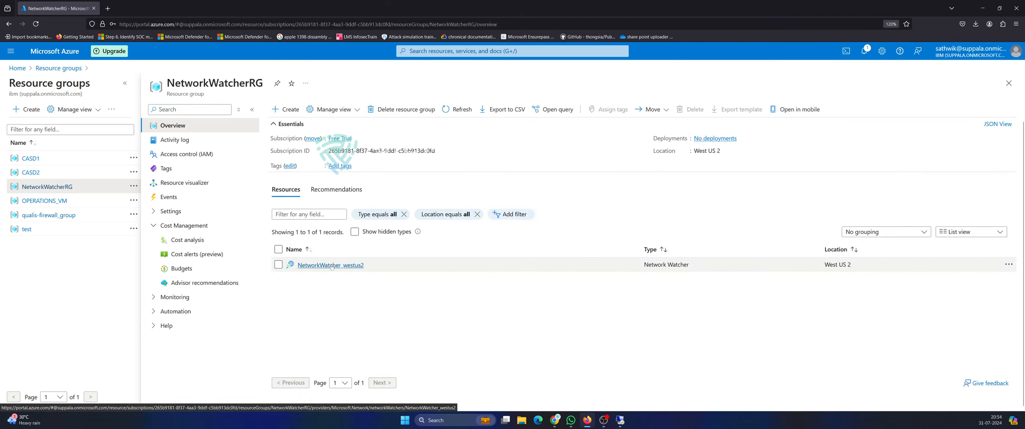
pyautogui.click(332, 264)
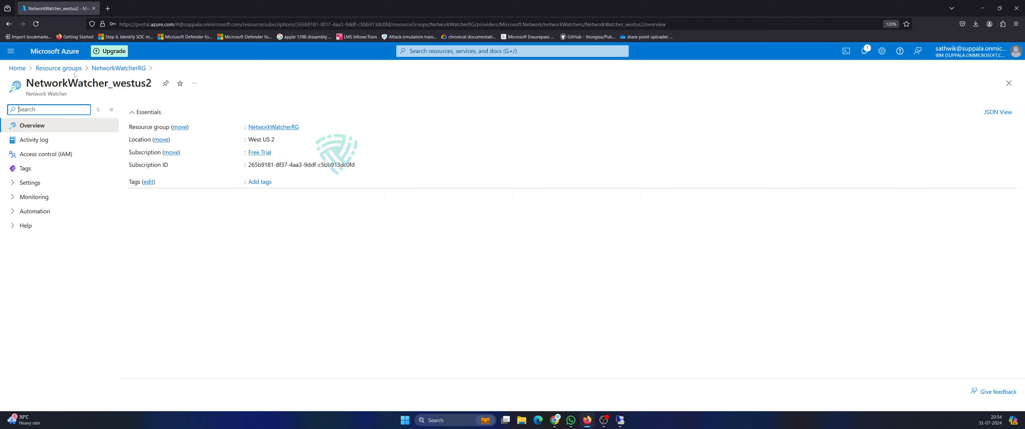
pyautogui.click(59, 68)
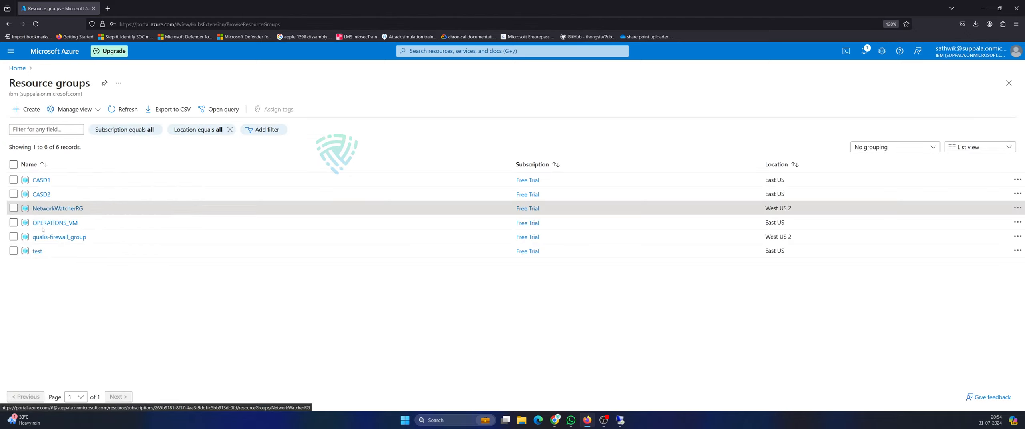